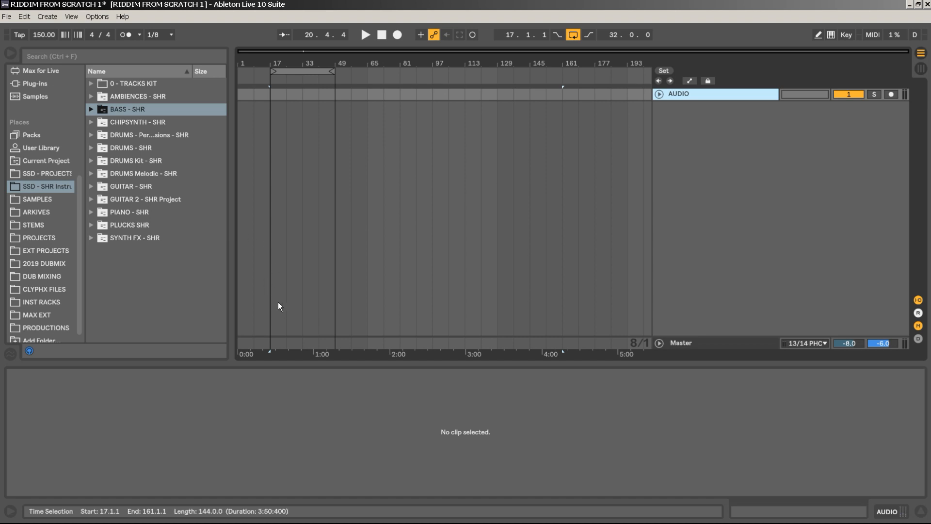
Insert a new MIDI track below the AUDIO track
click(49, 35)
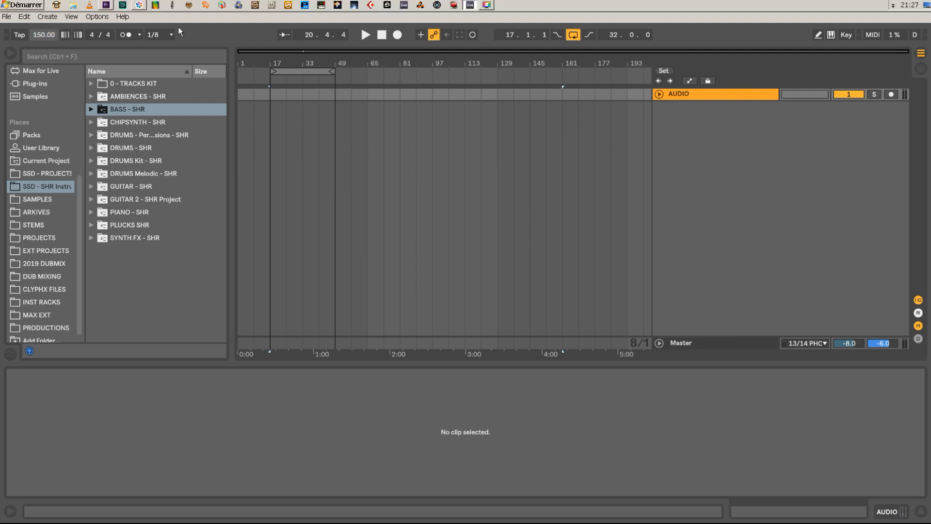
right_click(724, 124)
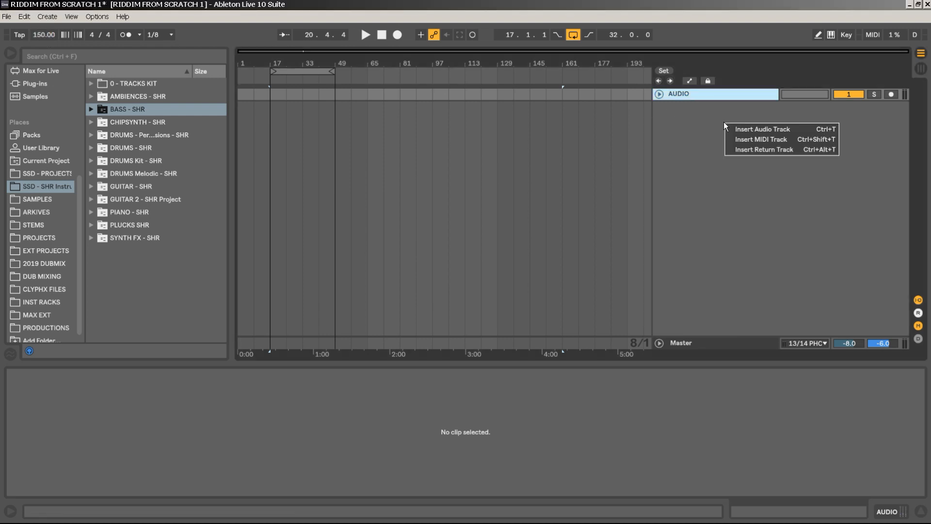
click(749, 139)
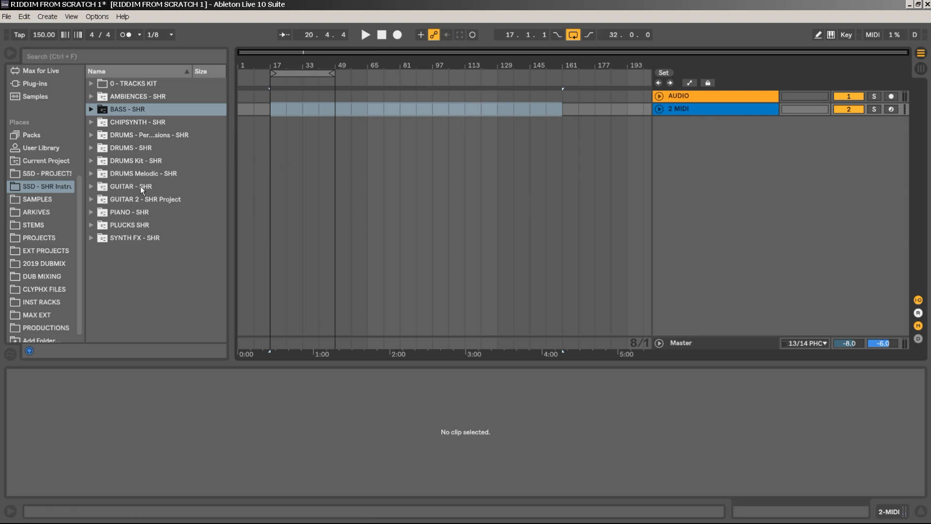
Load the PIANO BRIGHT.adg preset from the Studio One Kit folder onto the MIDI track and inspect its M1 synth
click(92, 83)
click(100, 97)
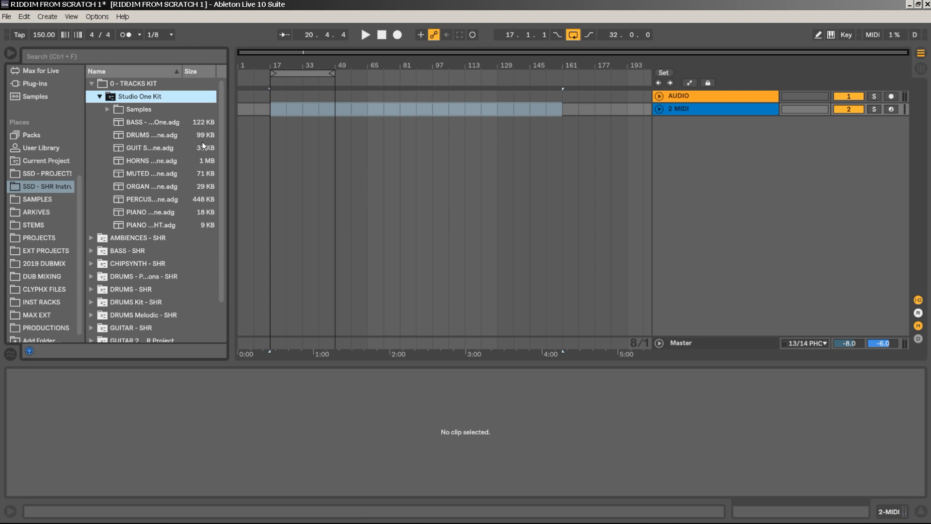
drag(230, 154, 277, 158)
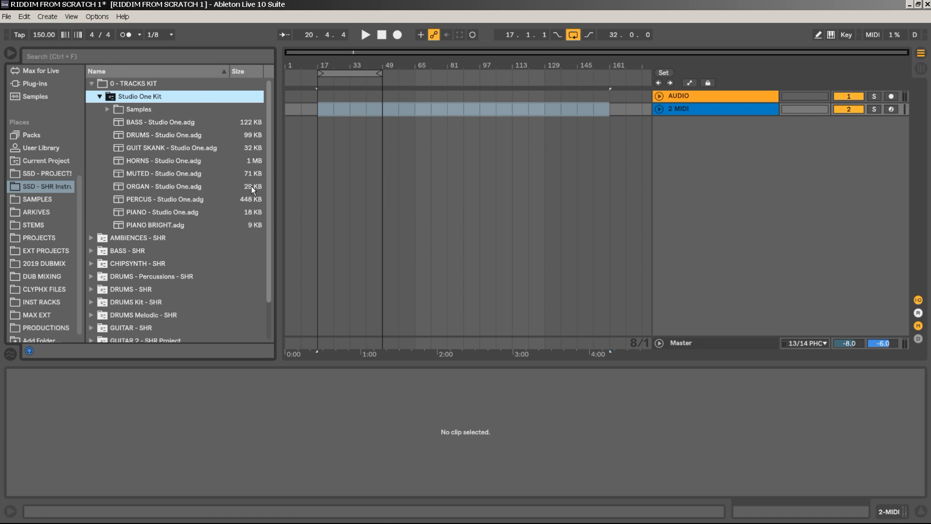
click(159, 224)
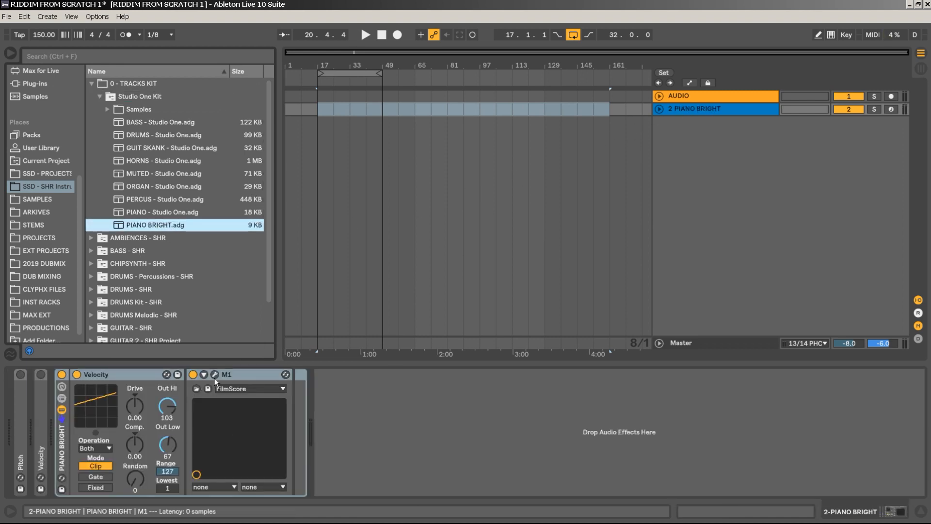
click(214, 375)
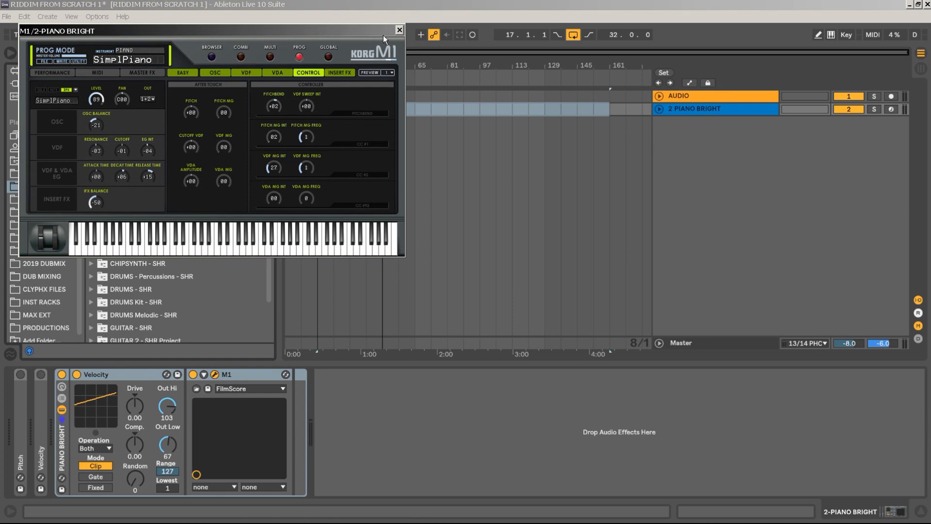
click(399, 30)
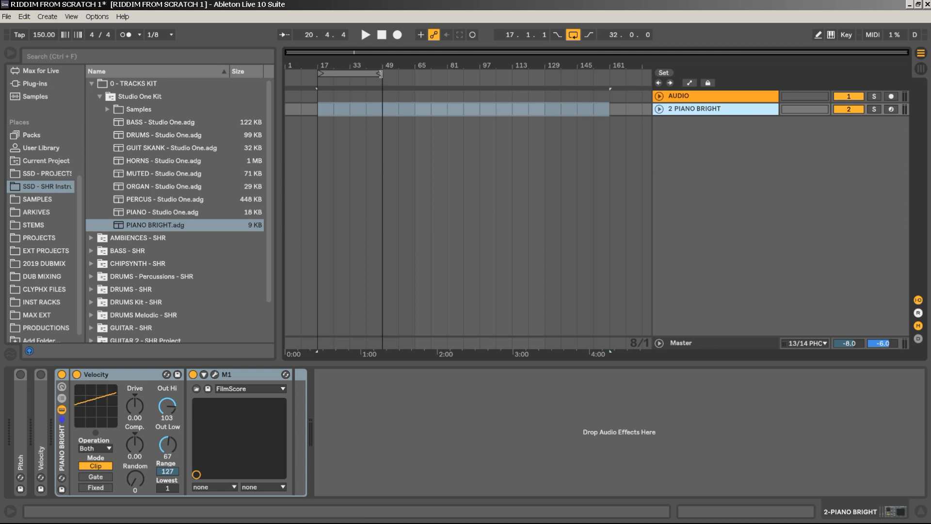
Extend the arrangement loop from bar 17 to bar 129 and arm the PIANO BRIGHT track for recording
drag(381, 74, 545, 83)
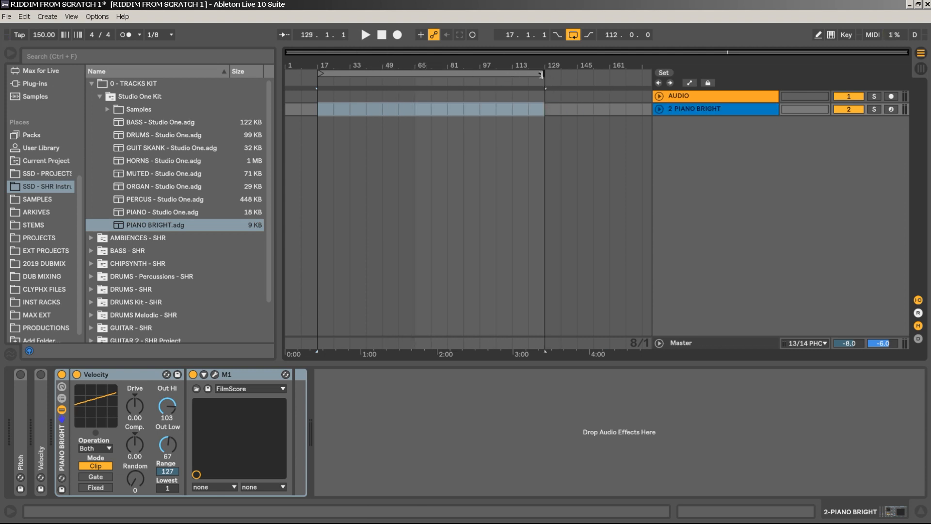
drag(535, 76, 413, 78)
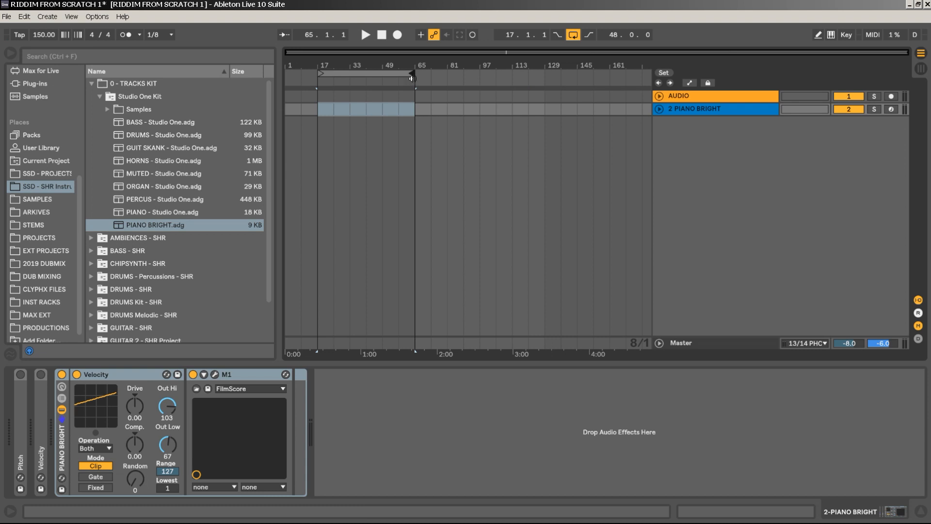
click(891, 110)
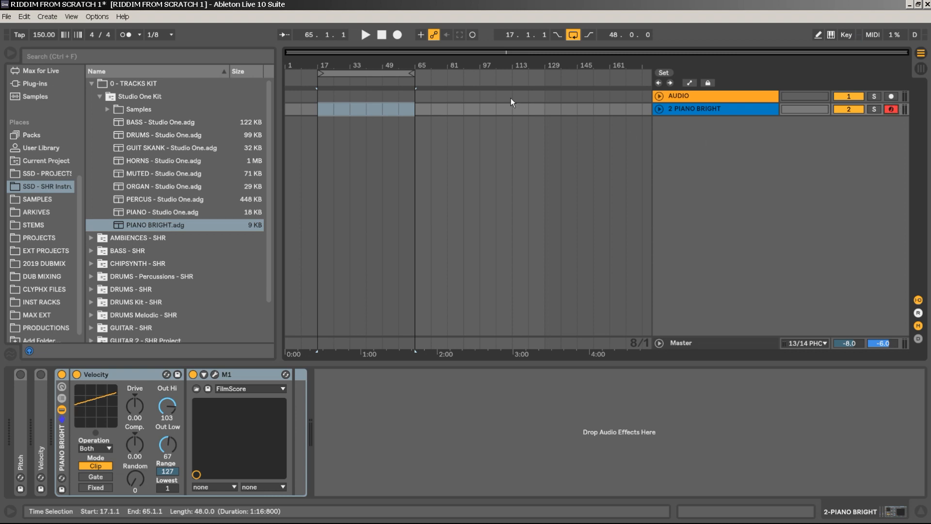
drag(413, 74, 544, 76)
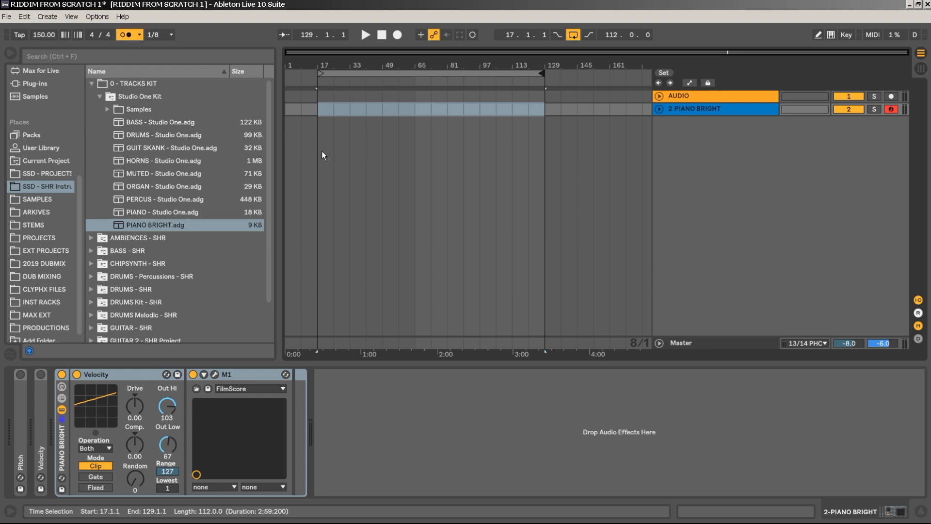
Play the loop from bar 17 with the metronome on and check the metronome's count-in options
key(space)
key(space)
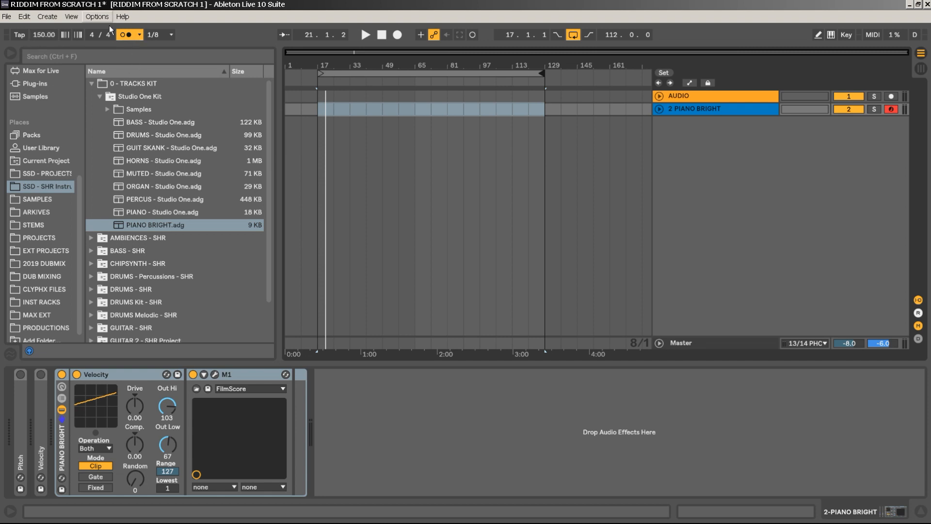
right_click(318, 111)
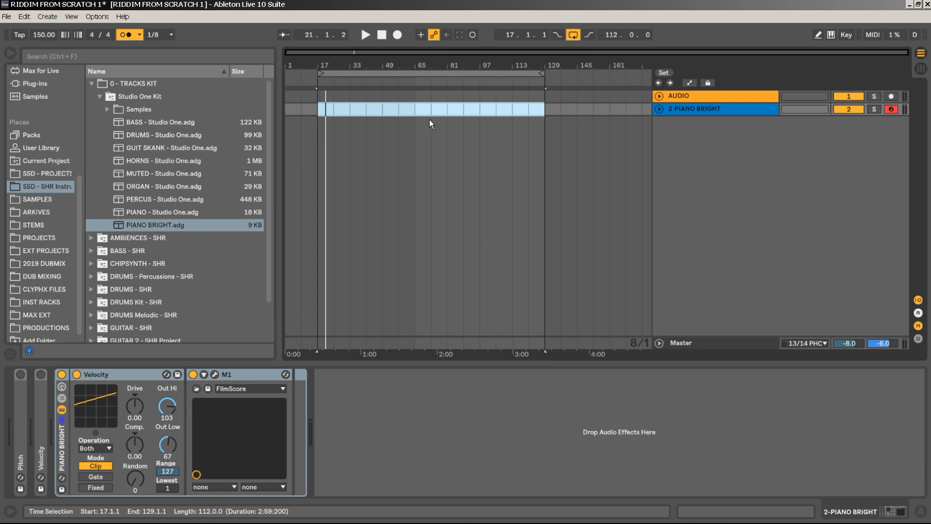
key(space)
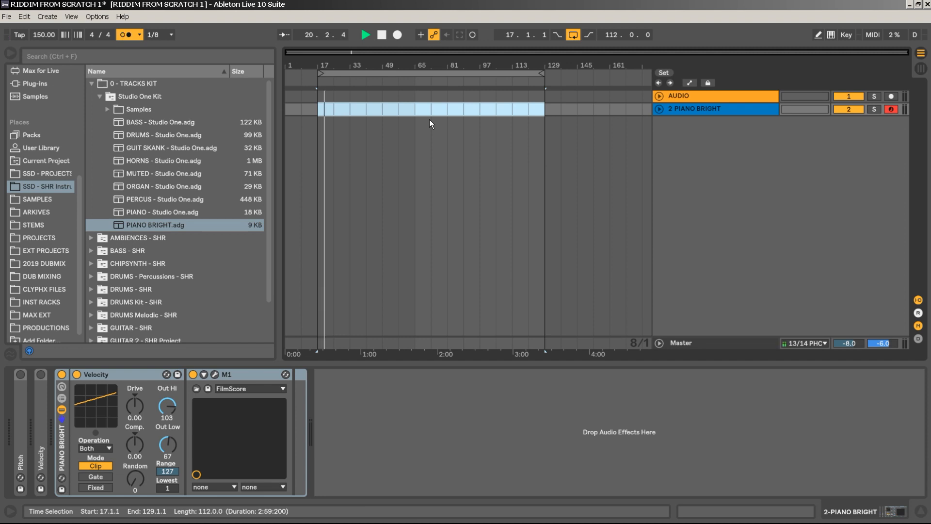
key(space)
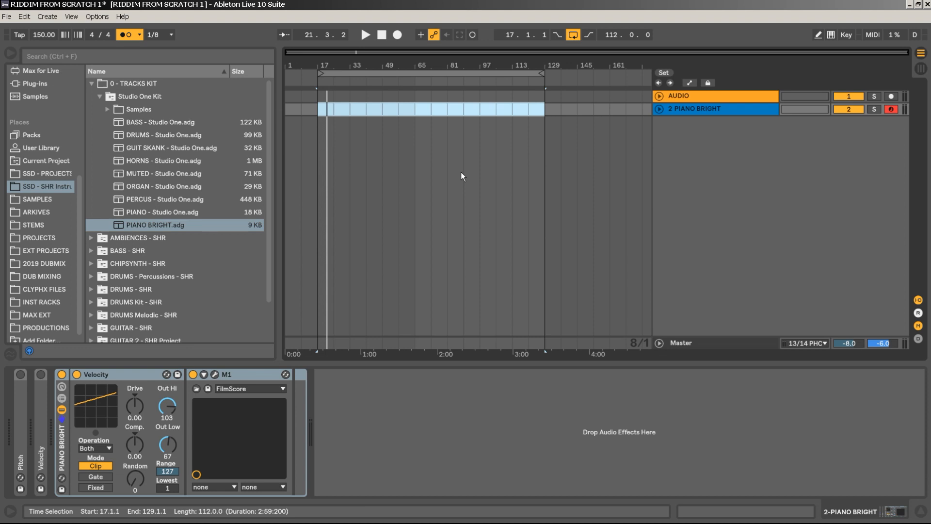
click(139, 34)
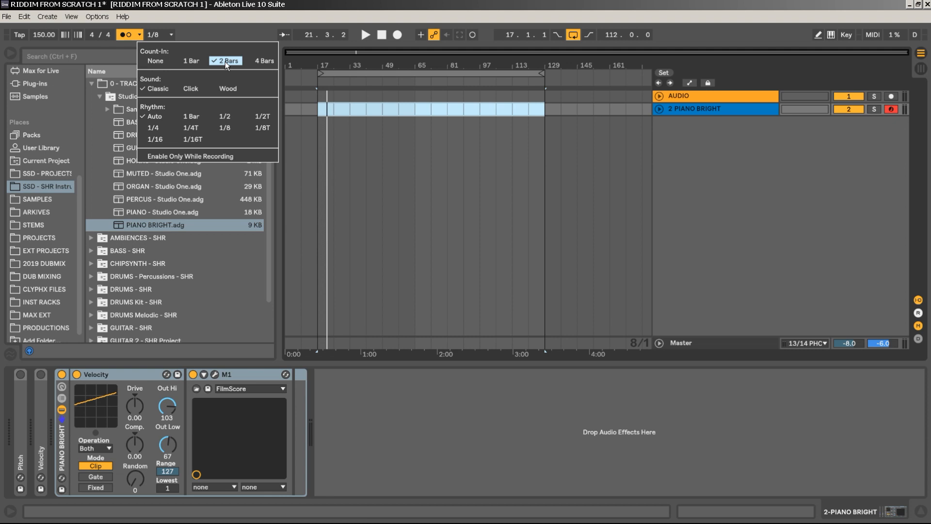
click(210, 33)
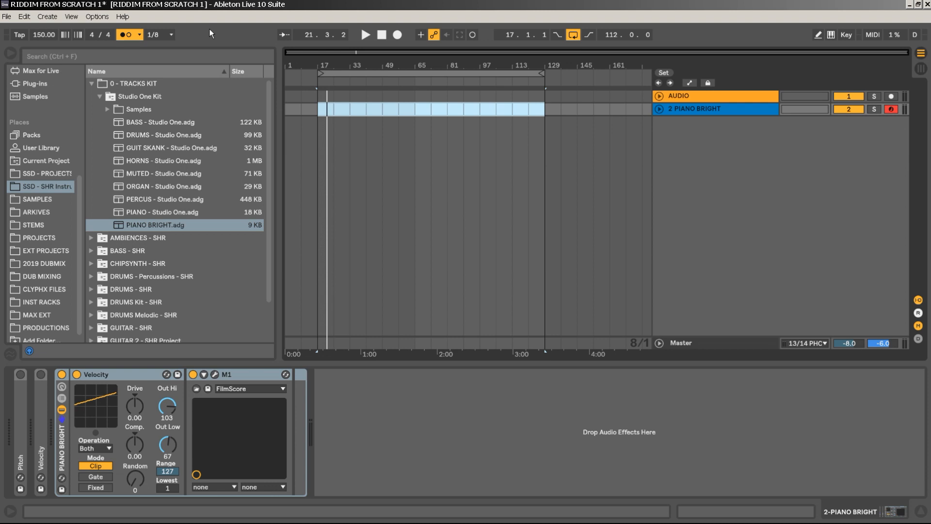
Record a piano take on the PIANO BRIGHT track from bar 17 to about bar 42
click(397, 34)
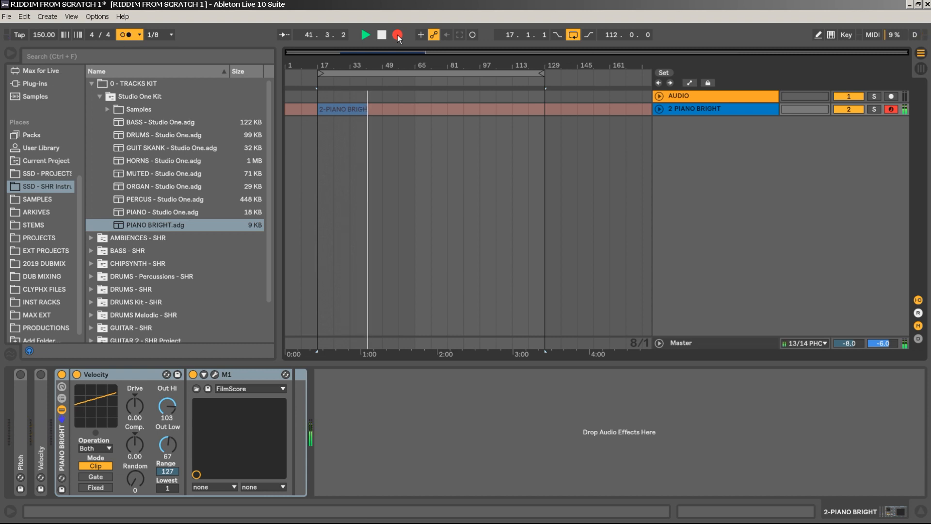
key(space)
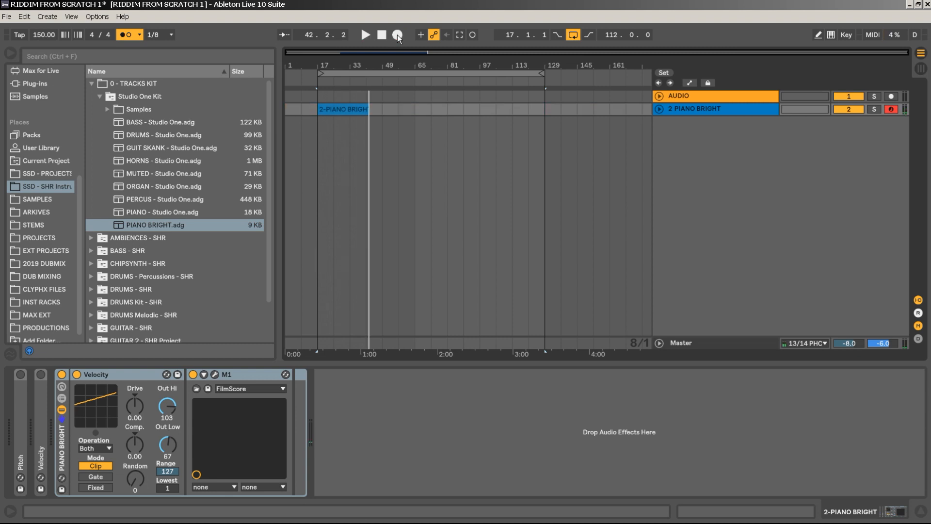
key(space)
key(space)
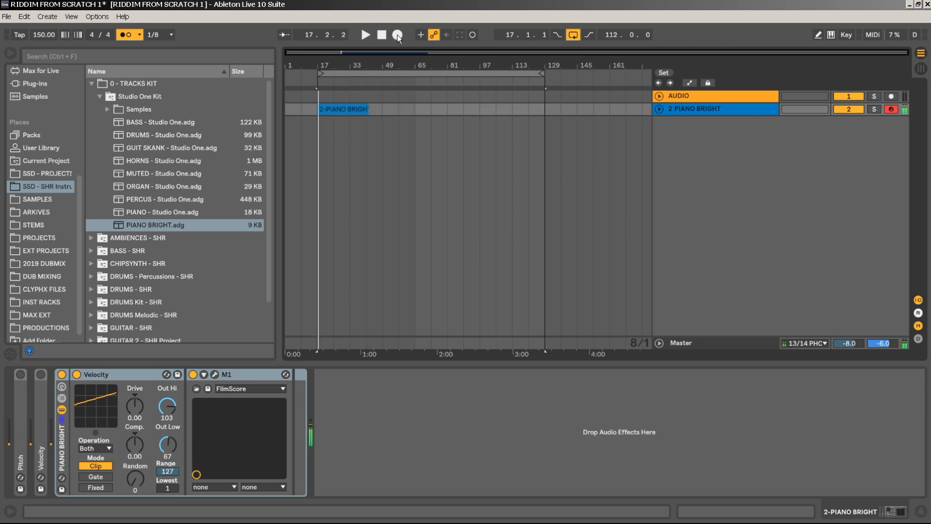
Turn off the metronome and open the recorded piano clip in an enlarged note editor with only the used notes shown
click(120, 38)
click(357, 109)
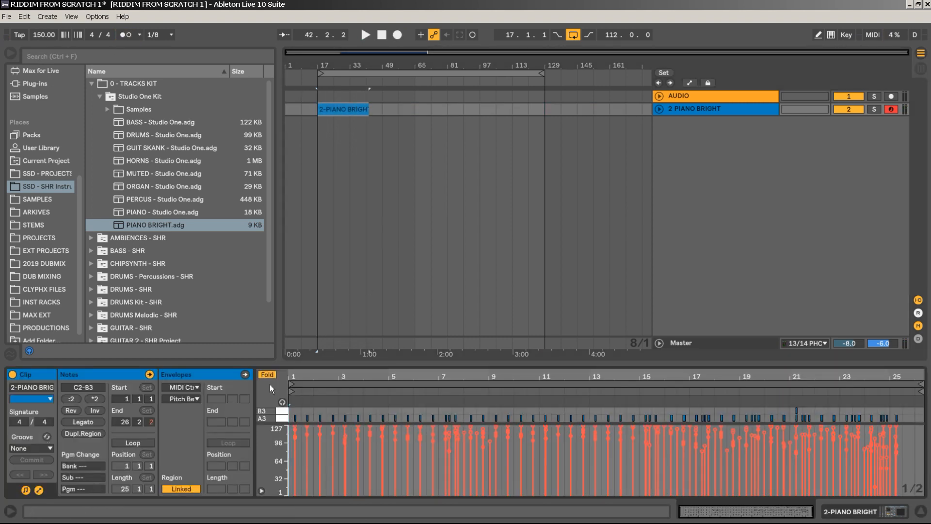
drag(300, 363, 311, 131)
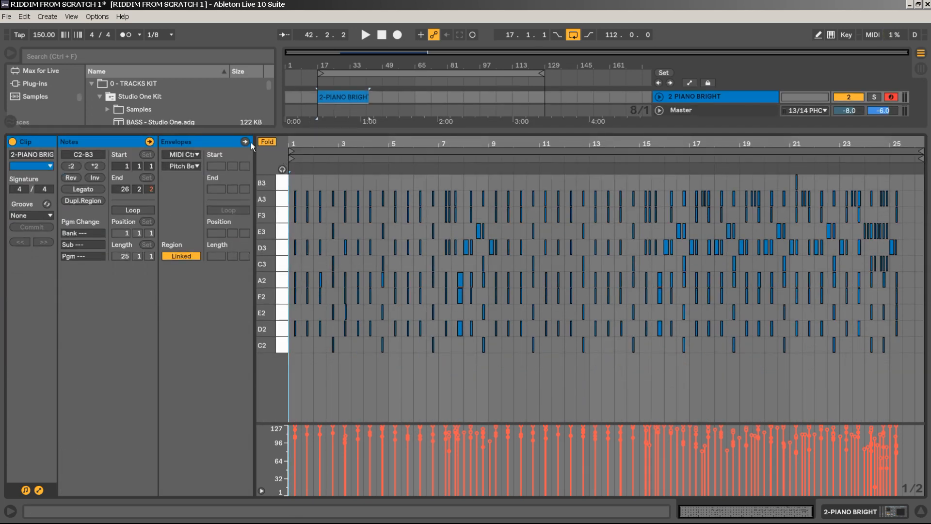
click(266, 141)
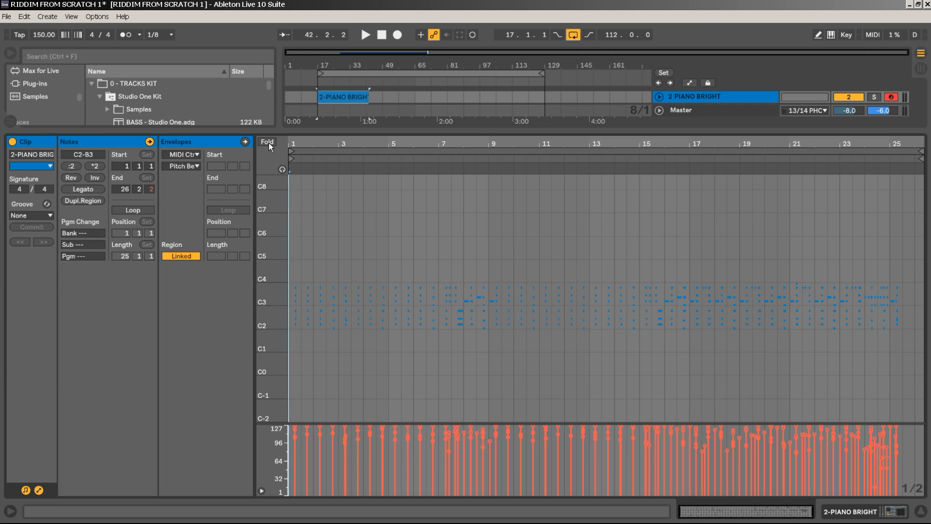
click(272, 144)
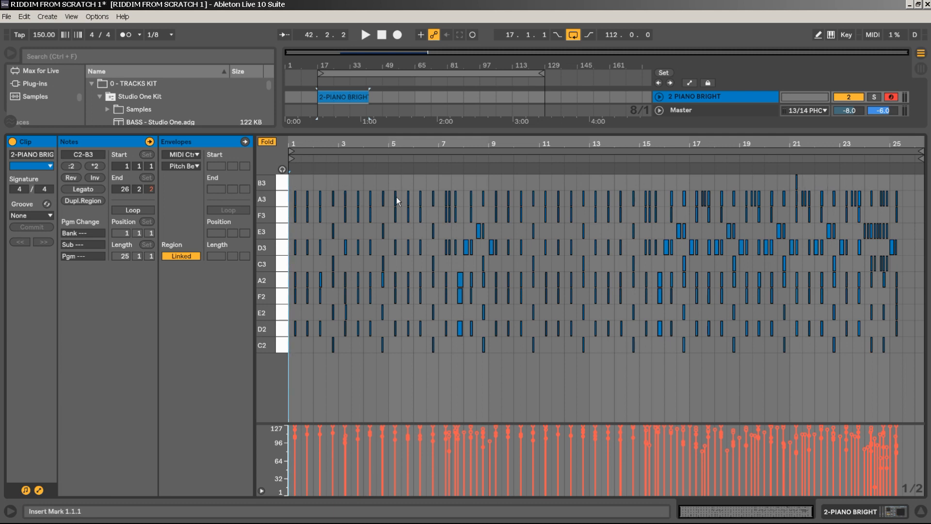
Delete the stray B3 note near bar 21 and the wrong E2 note near bar 3 of the piano clip
click(283, 182)
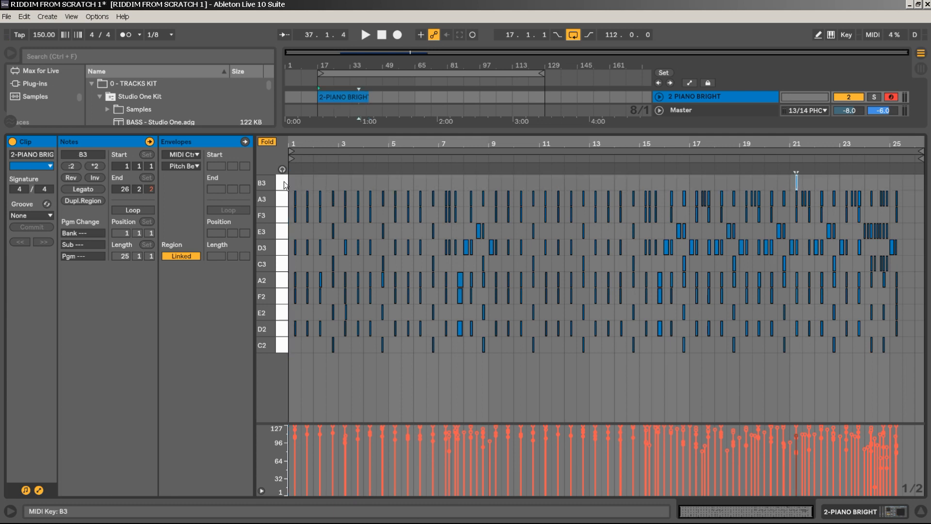
key(Delete)
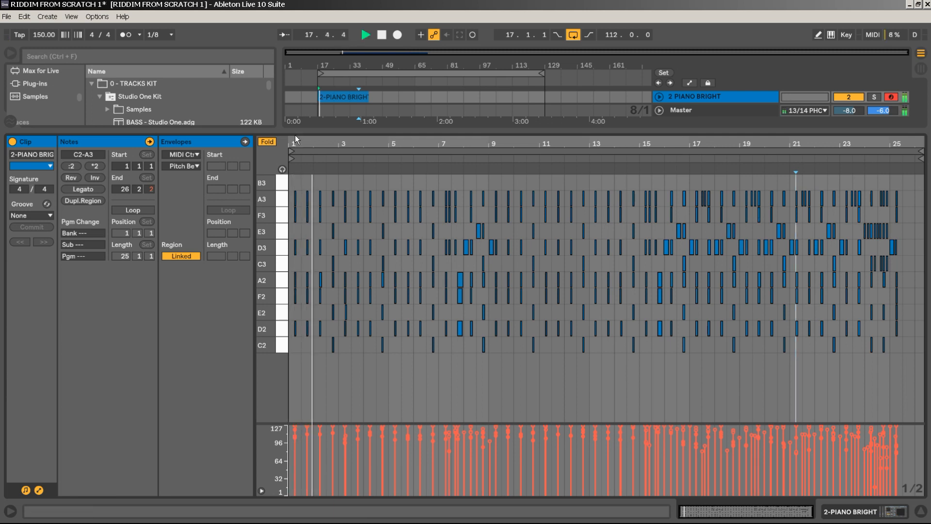
drag(304, 141, 310, 182)
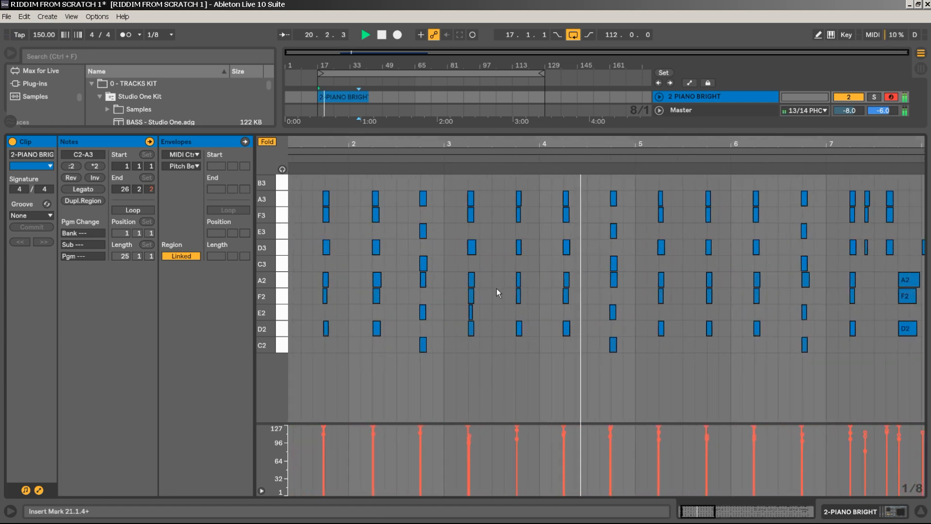
drag(485, 312, 458, 306)
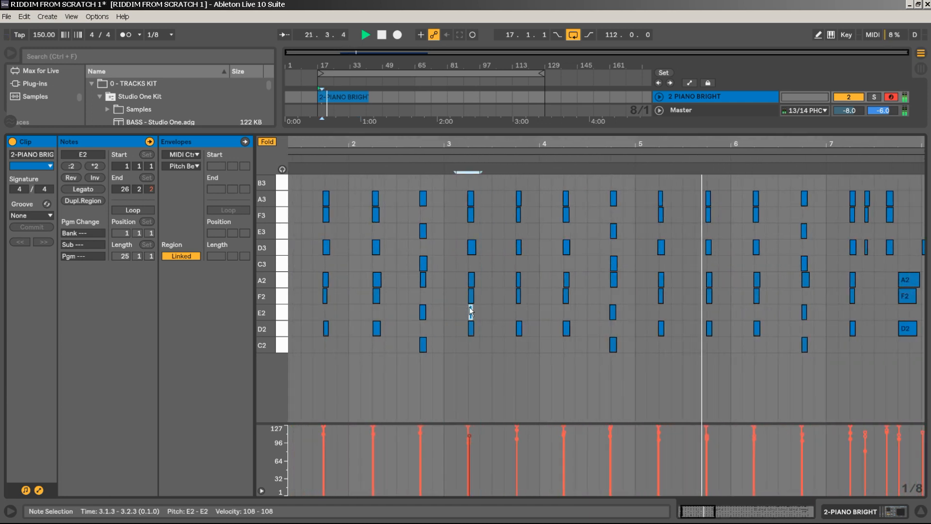
key(Delete)
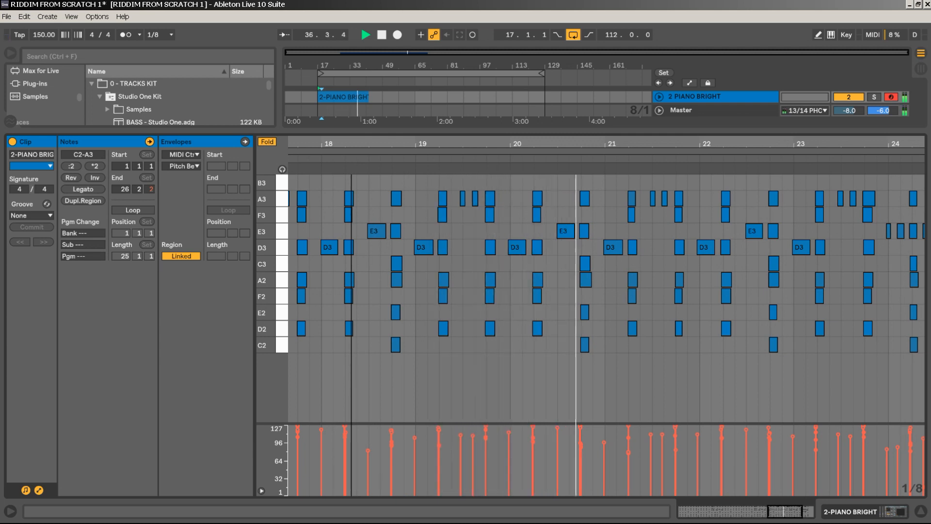
Delete all notes from bar 24 to the end of the piano clip and play the clip back from its start
drag(847, 144, 694, 144)
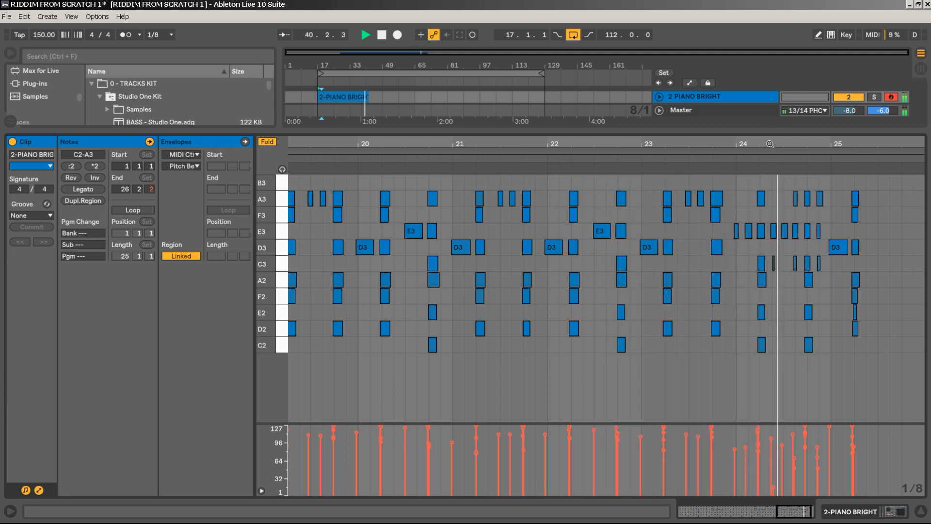
key(space)
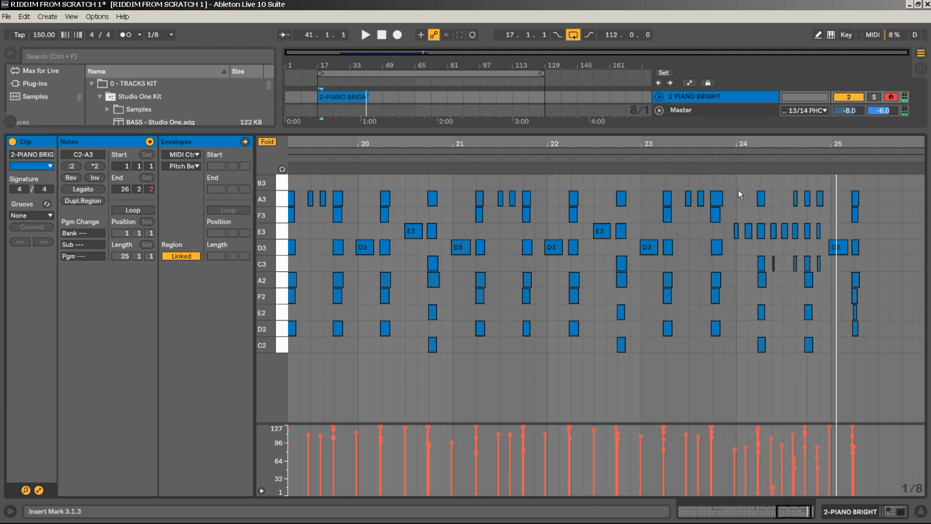
drag(736, 187, 884, 355)
key(Delete)
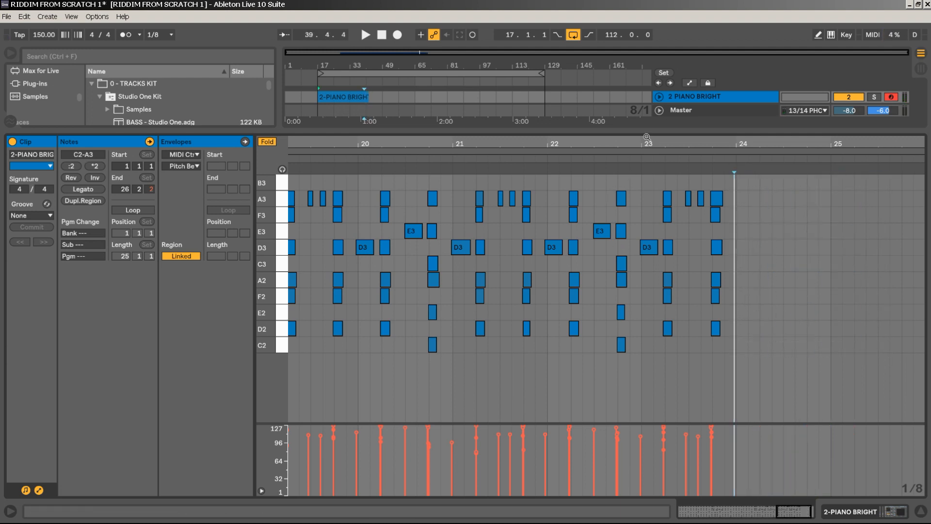
drag(648, 138, 841, 141)
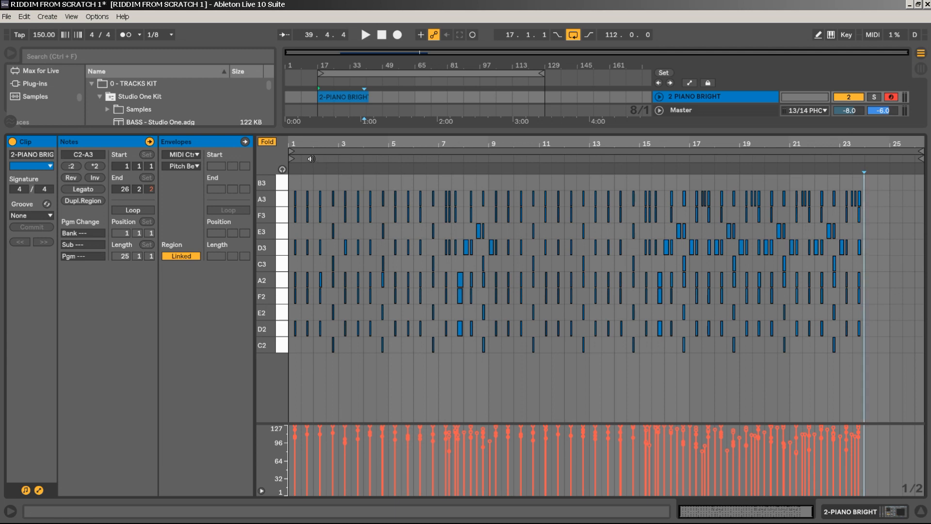
click(311, 158)
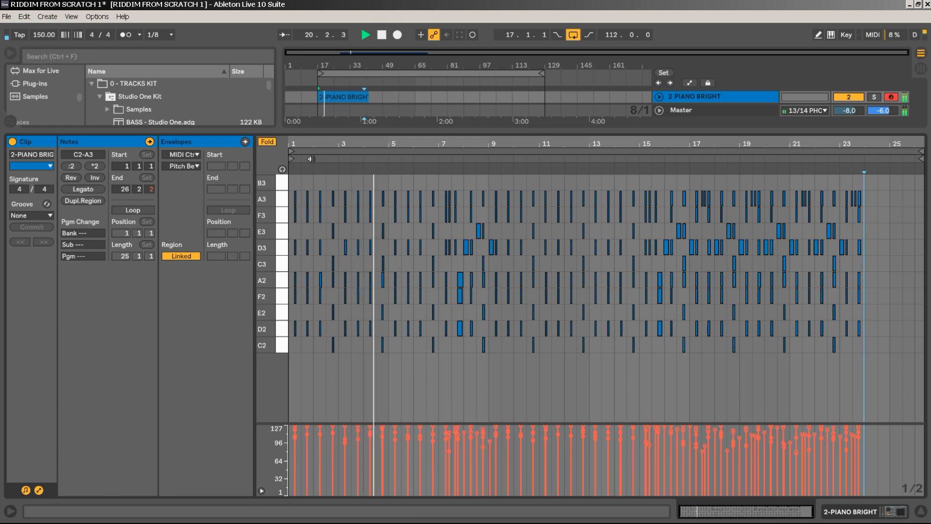
Play the piano clip from about bar 16 of the note editor to check its second half
key(space)
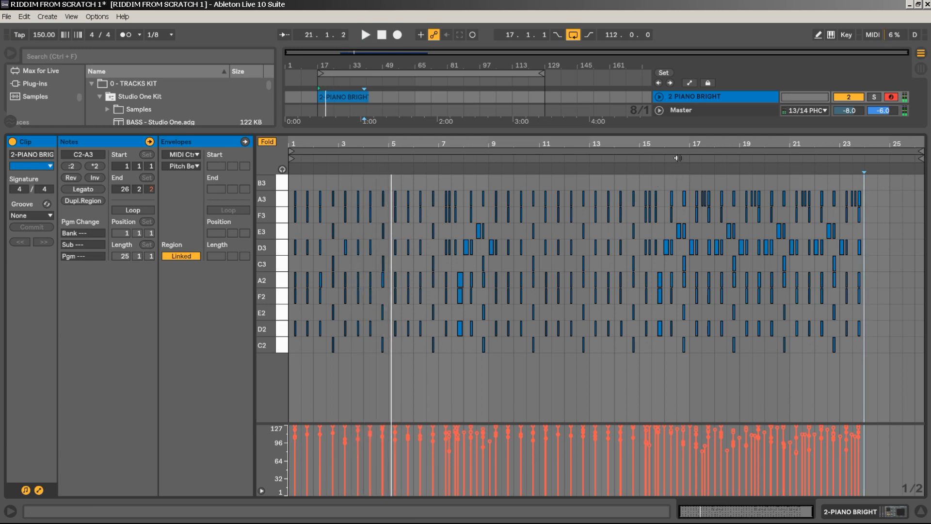
click(678, 158)
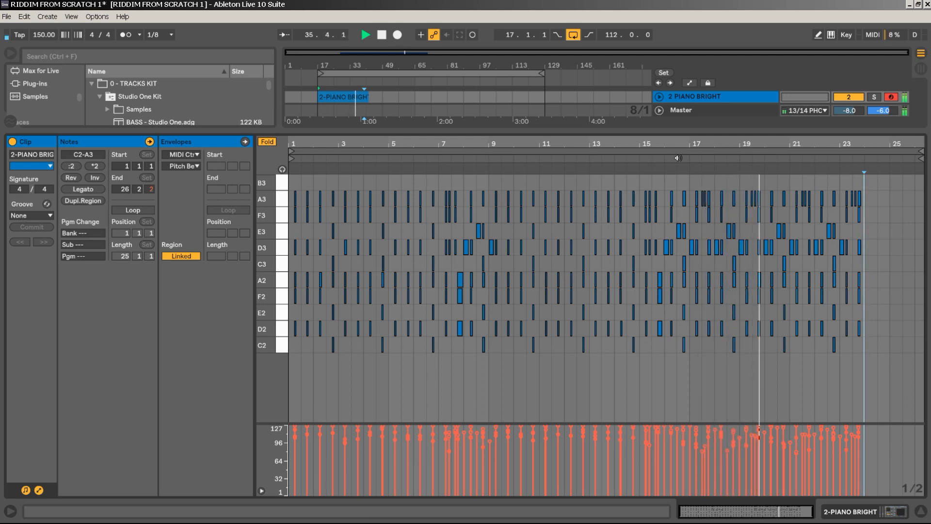
key(space)
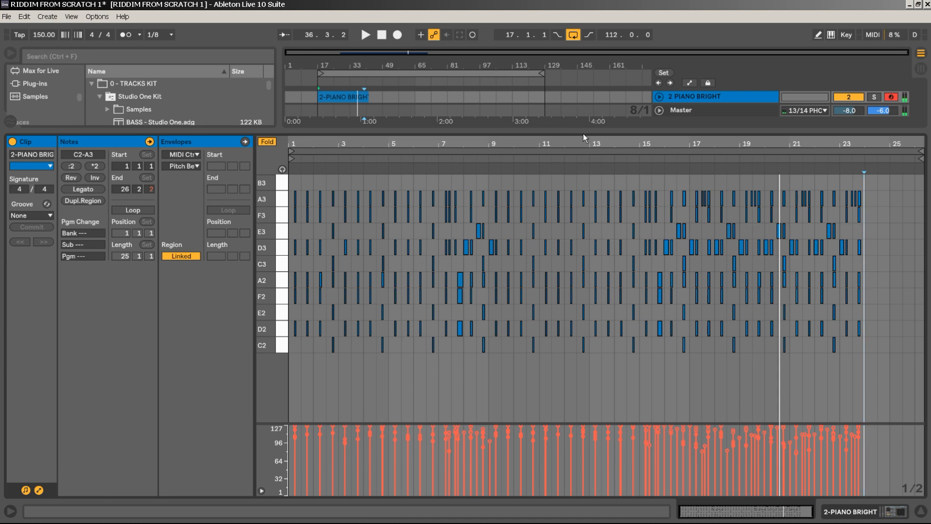
Unfold the PIANO BRIGHT track, then move the clip section from bar 33 to 41 to bar 49 and color it purple
drag(586, 131, 586, 243)
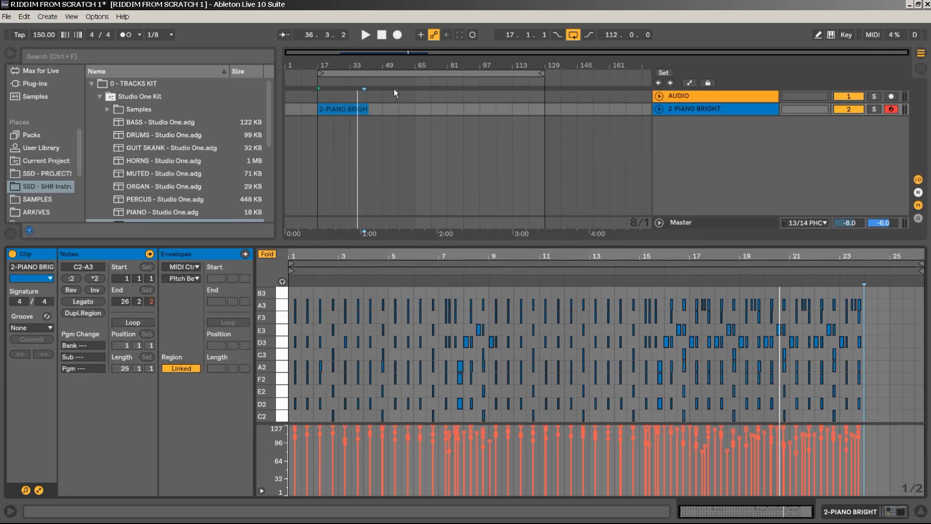
drag(336, 66, 336, 88)
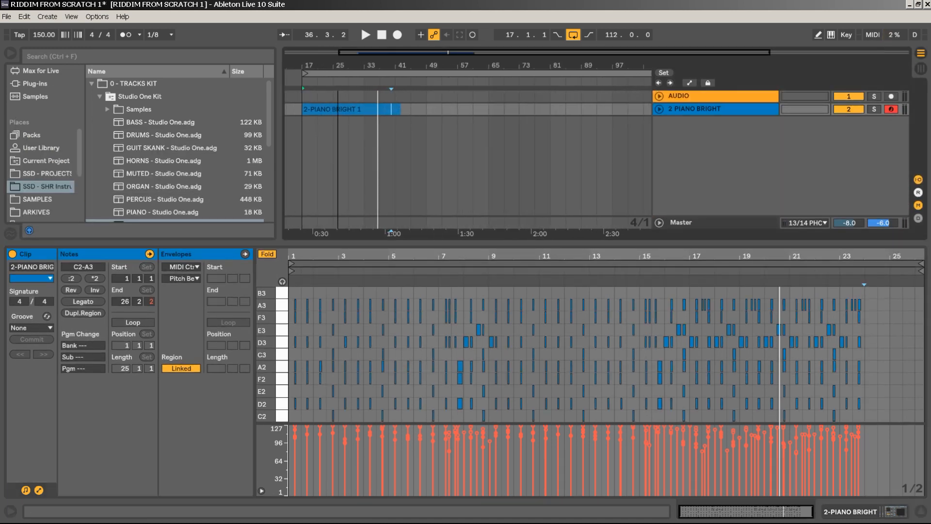
click(659, 110)
click(362, 141)
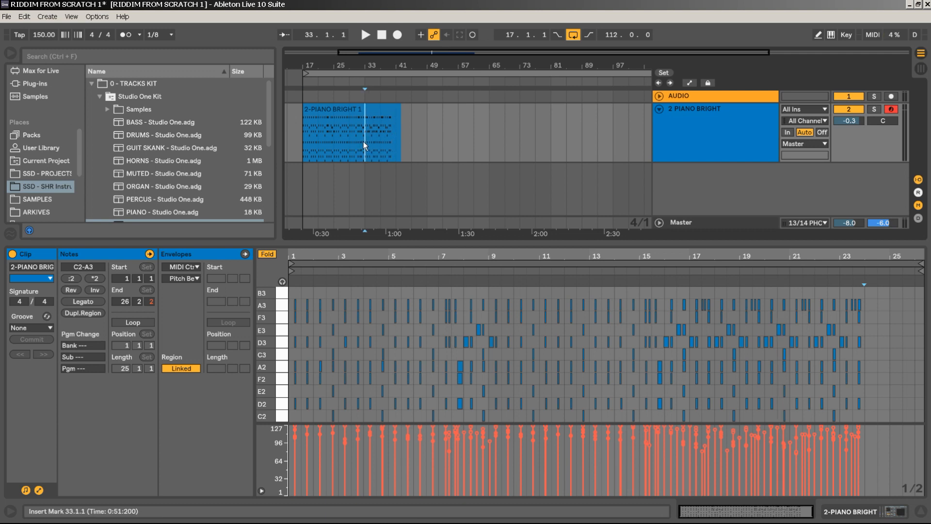
drag(373, 139, 447, 115)
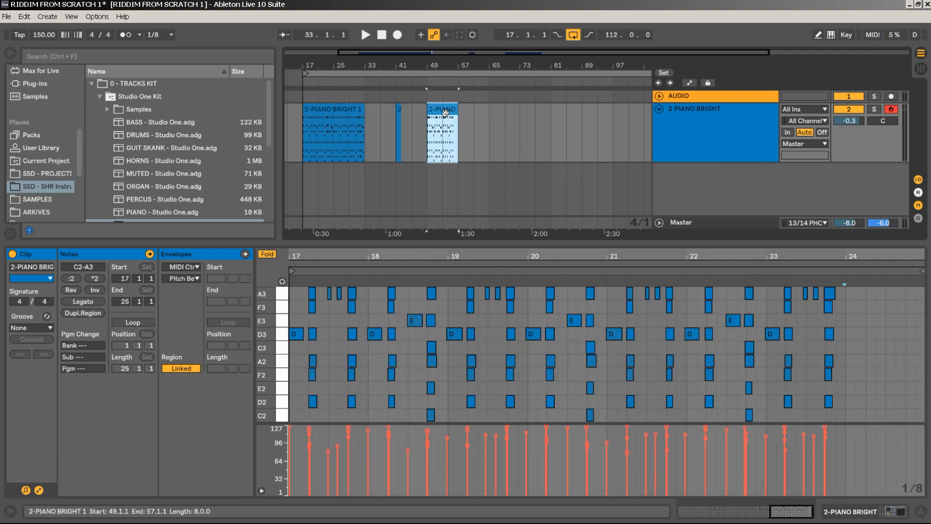
right_click(447, 115)
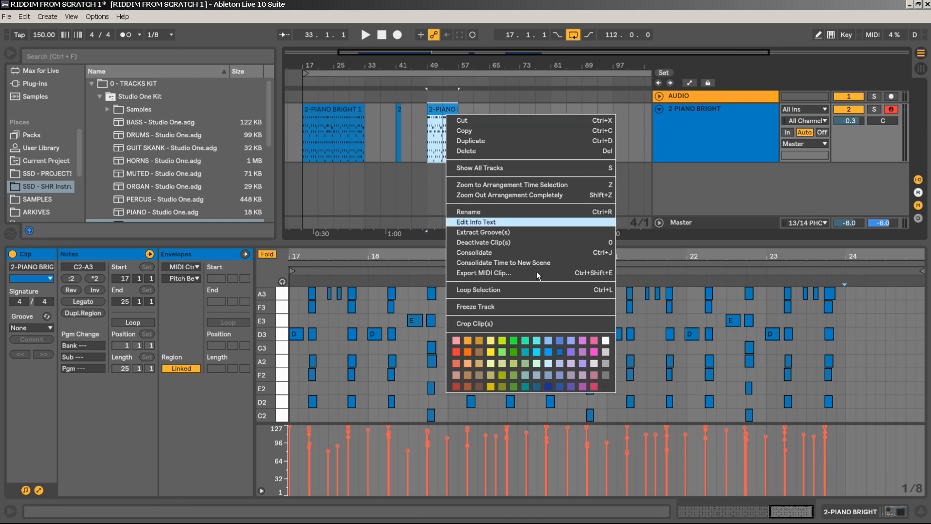
click(583, 340)
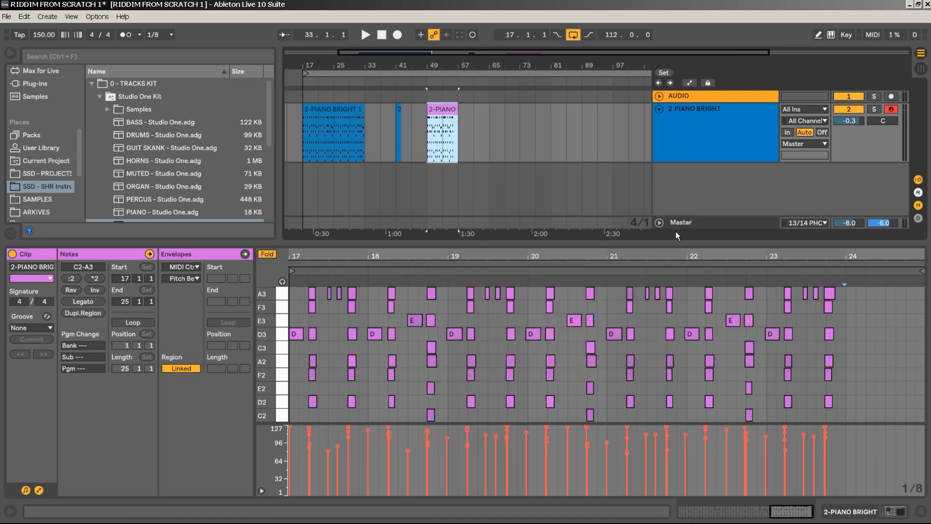
Play back the purple piano clip starting at bar 49 up to its empty last bar
key(space)
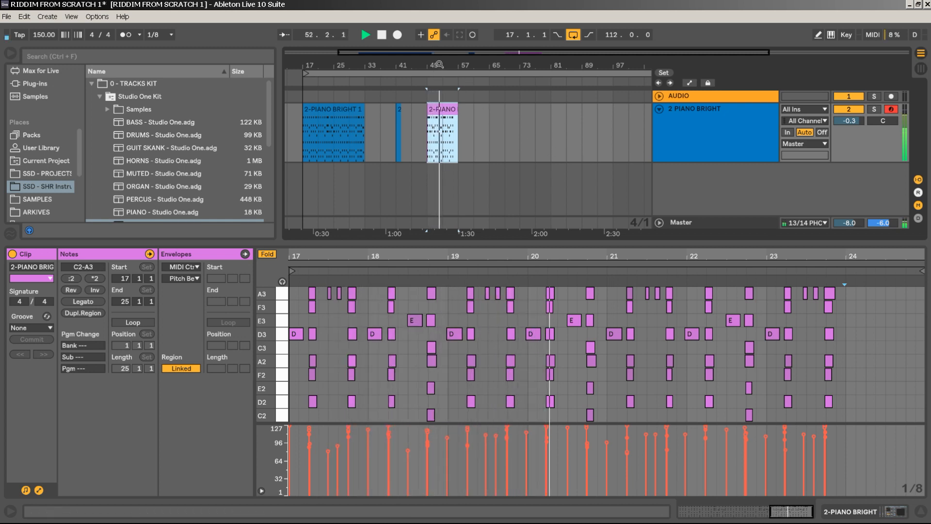
drag(439, 65, 439, 92)
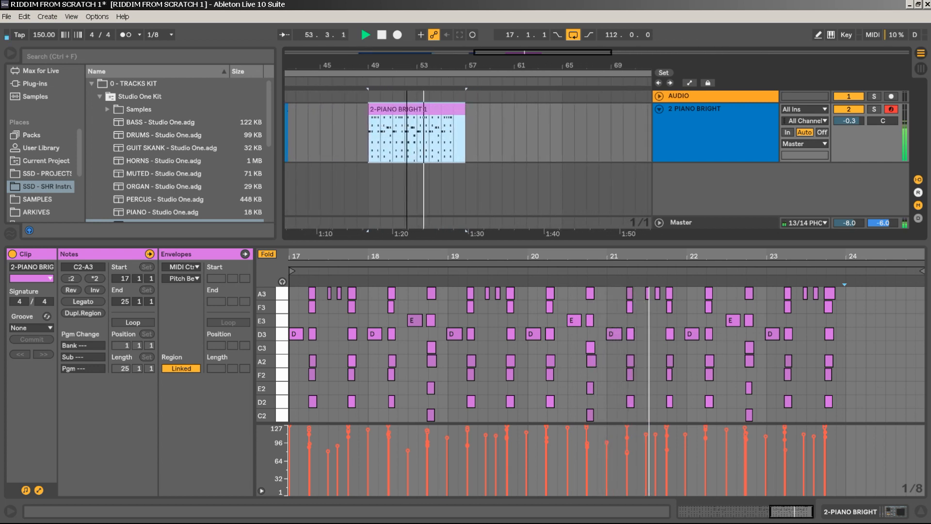
scroll(428, 138, down, 2)
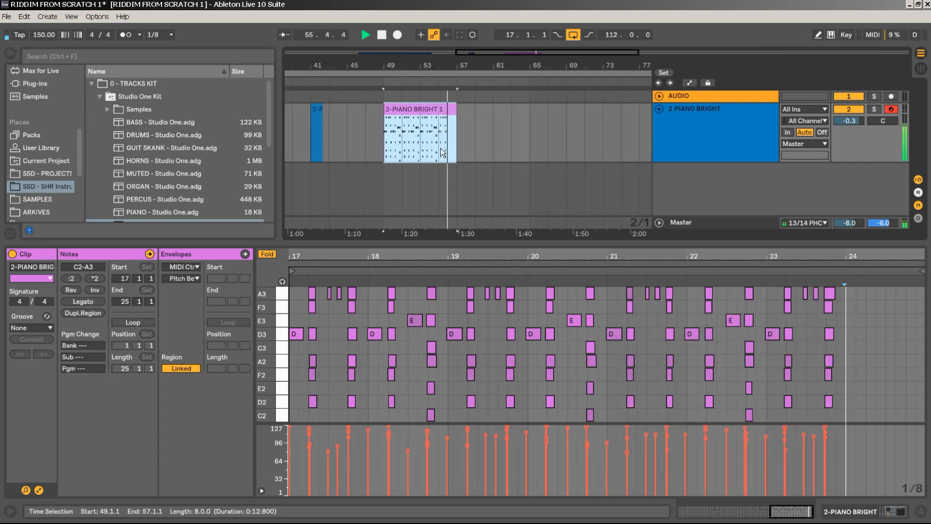
key(space)
Copy bar 52 of the purple piano clip onto its empty last bar at 56 and play back the copied bar
drag(453, 63, 453, 75)
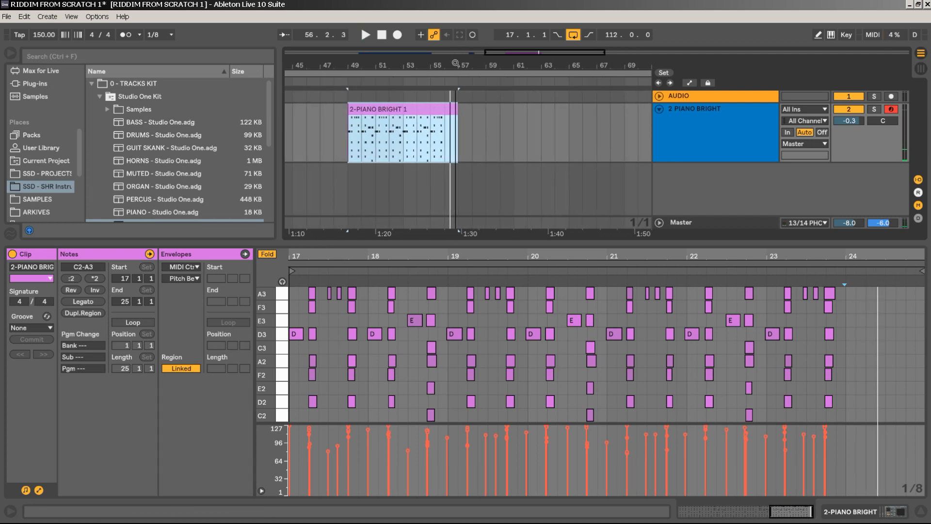
click(394, 149)
click(392, 148)
drag(391, 144, 452, 109)
key(space)
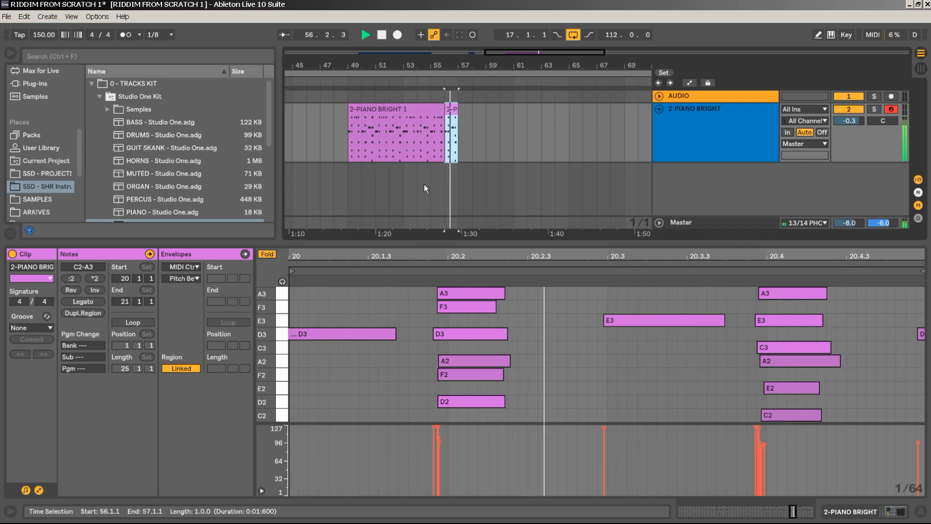
key(space)
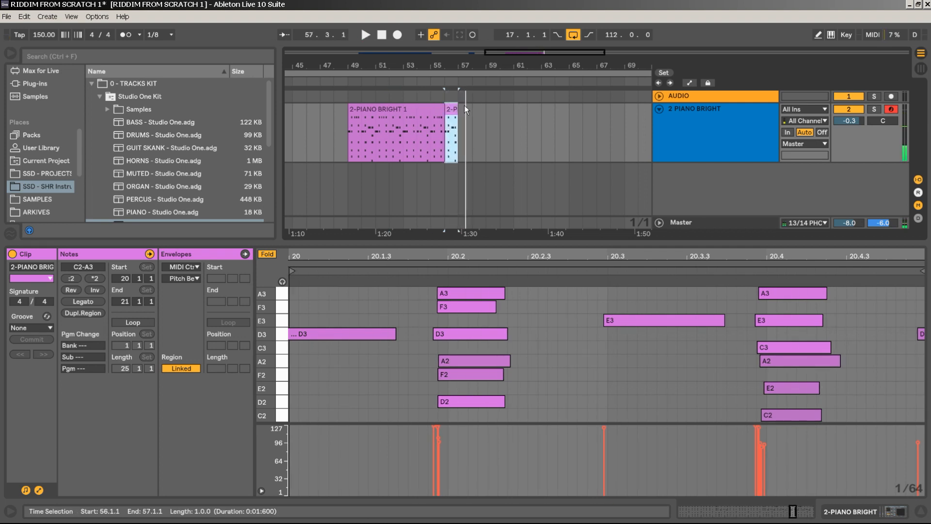
Consolidate the two purple piano clips between bars 49 and 57 into one eight-bar clip
click(409, 111)
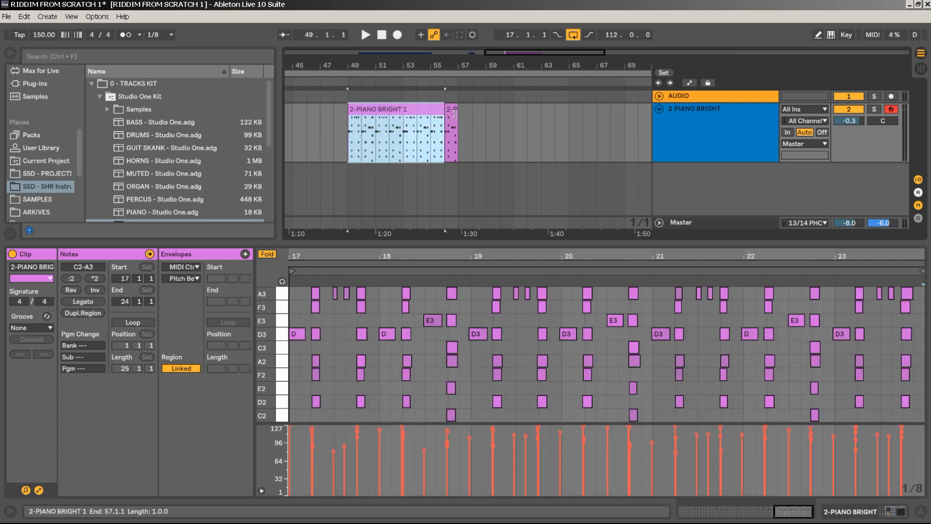
shift+click(451, 113)
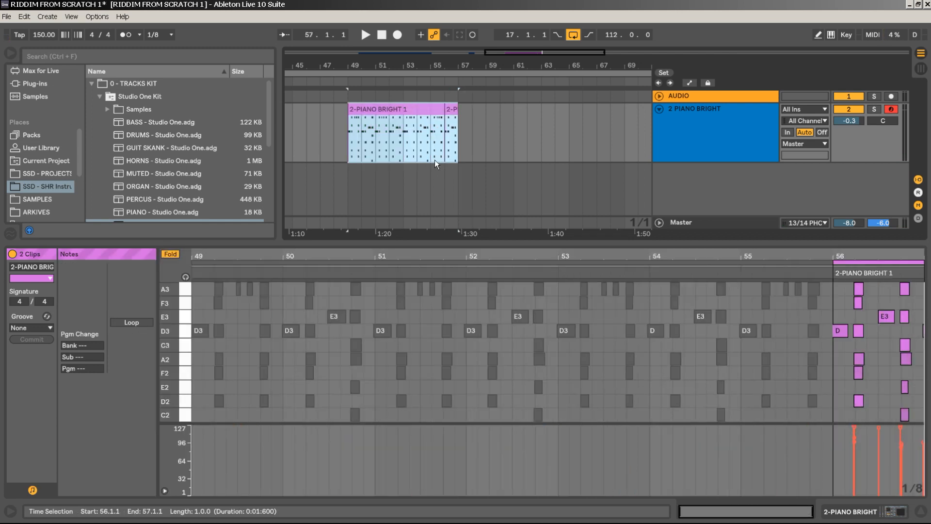
key(ctrl+j)
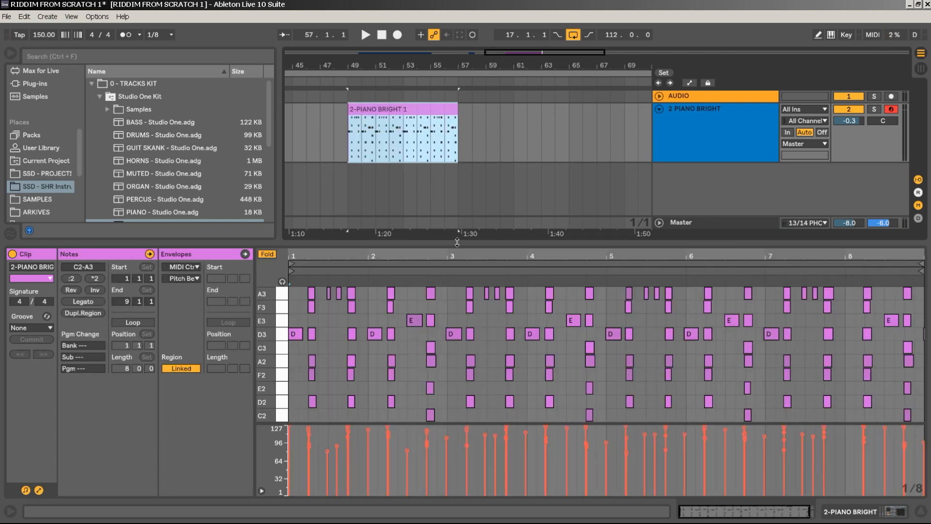
Delete the stray D3 note at the very end of the eight-bar piano clip
key(space)
key(space)
drag(920, 256, 925, 356)
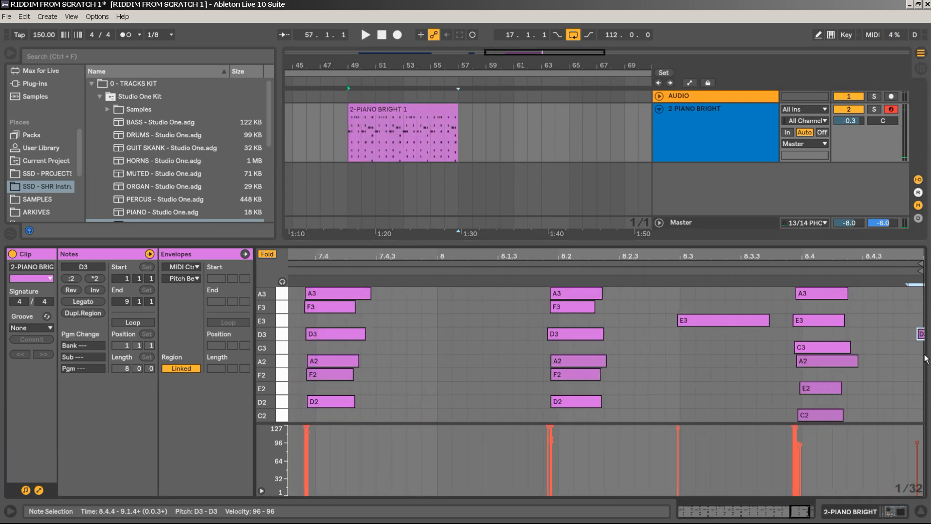
key(Delete)
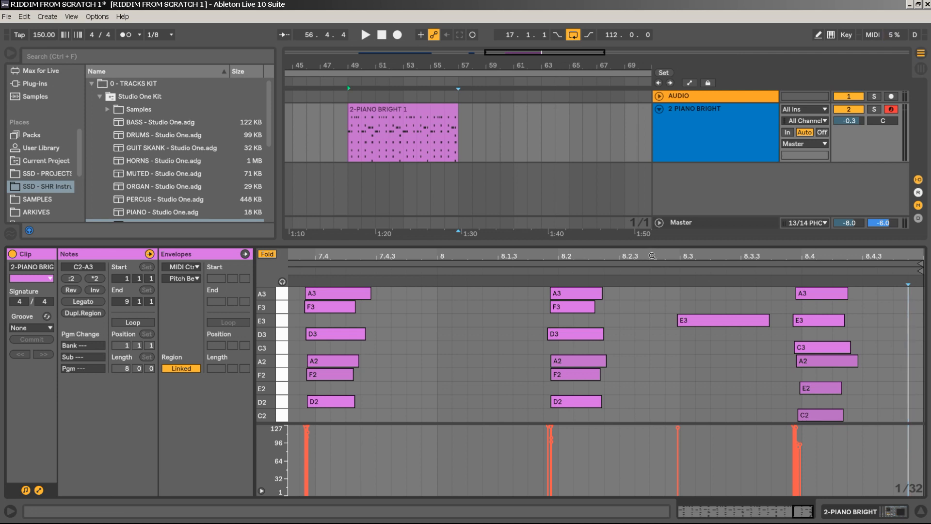
Quantize the start of all notes in the eight-bar piano clip to the current grid with an amount of 60 %
drag(656, 256, 558, 201)
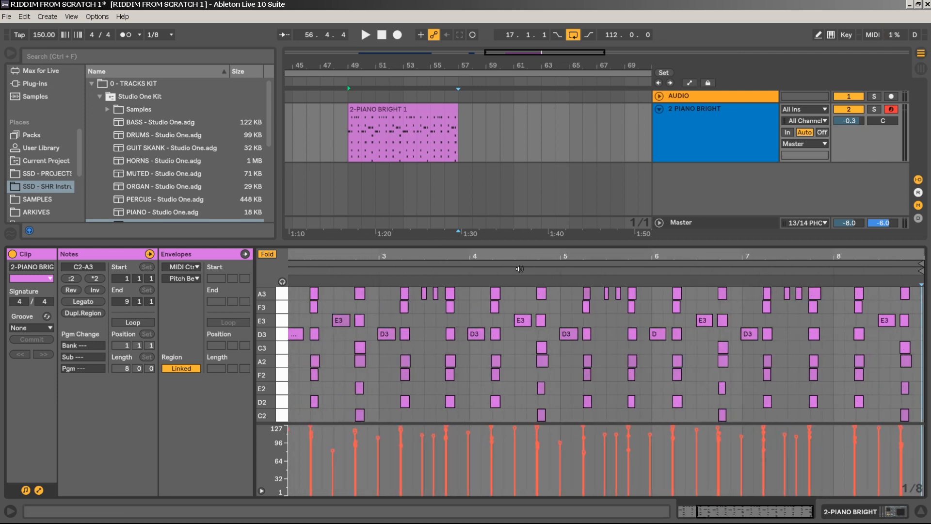
drag(355, 258, 439, 256)
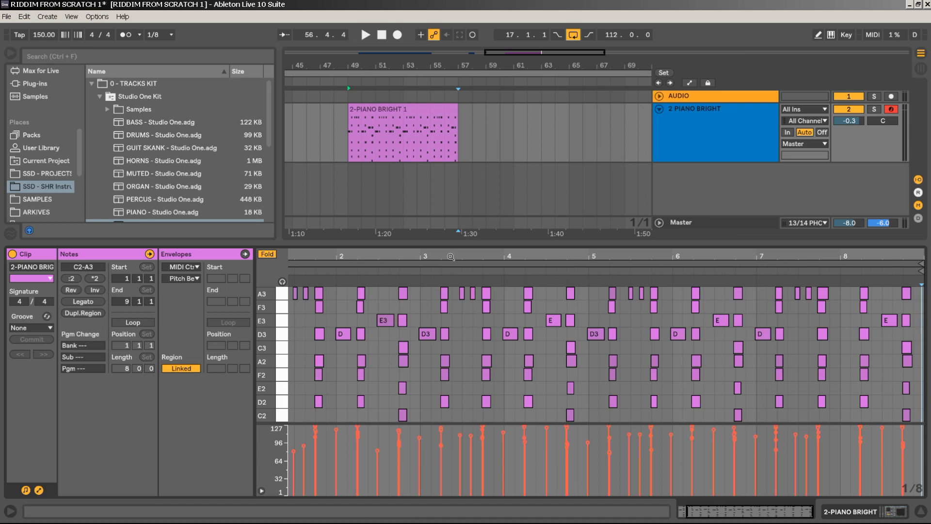
mouse_move(451, 257)
mouse_down()
mouse_move(450, 279)
mouse_move(455, 257)
mouse_up()
right_click(470, 313)
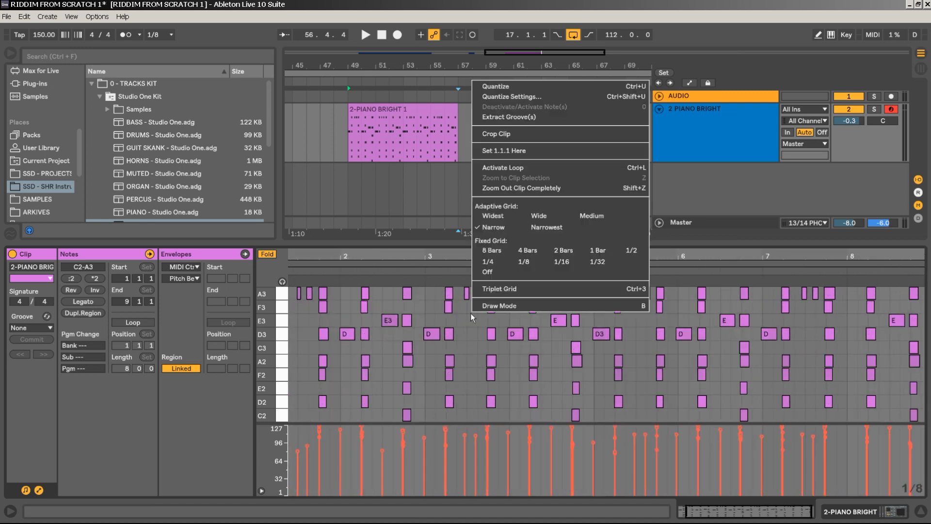
click(523, 97)
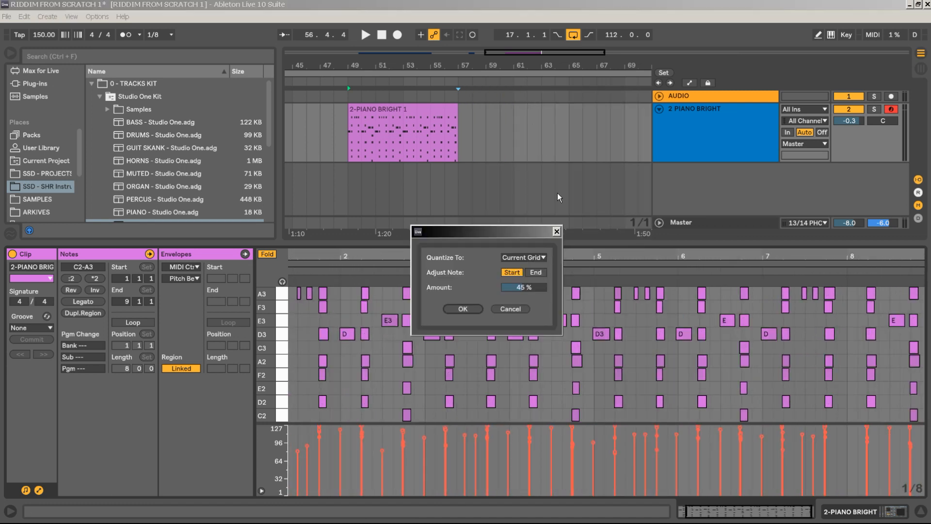
drag(522, 288, 522, 311)
drag(531, 287, 531, 238)
click(538, 255)
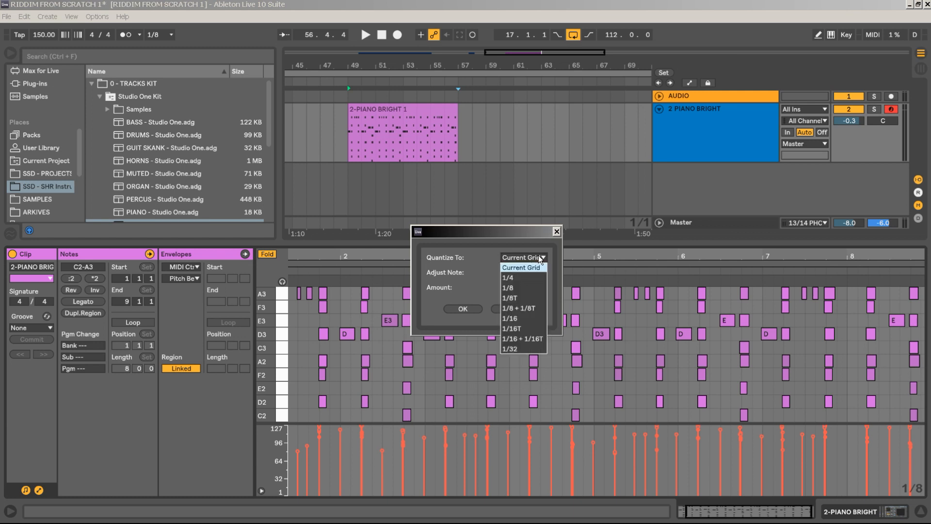
click(469, 260)
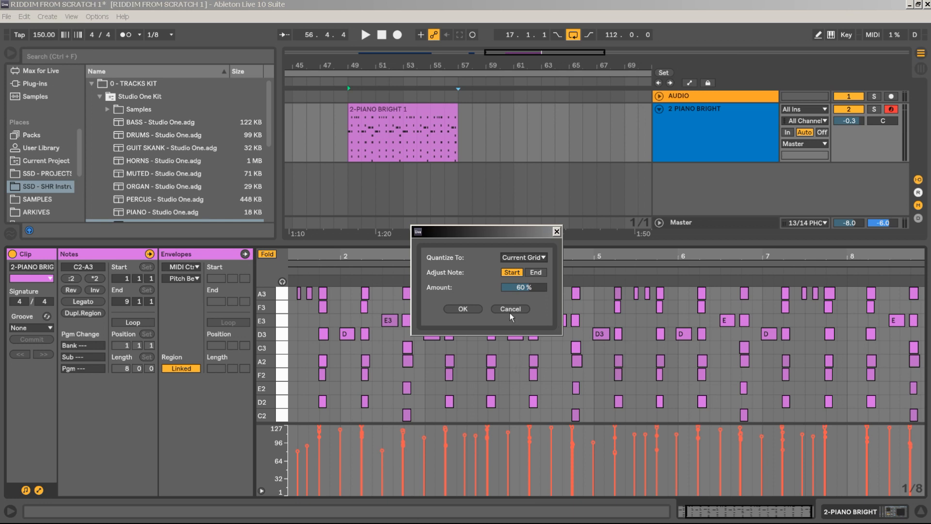
click(463, 309)
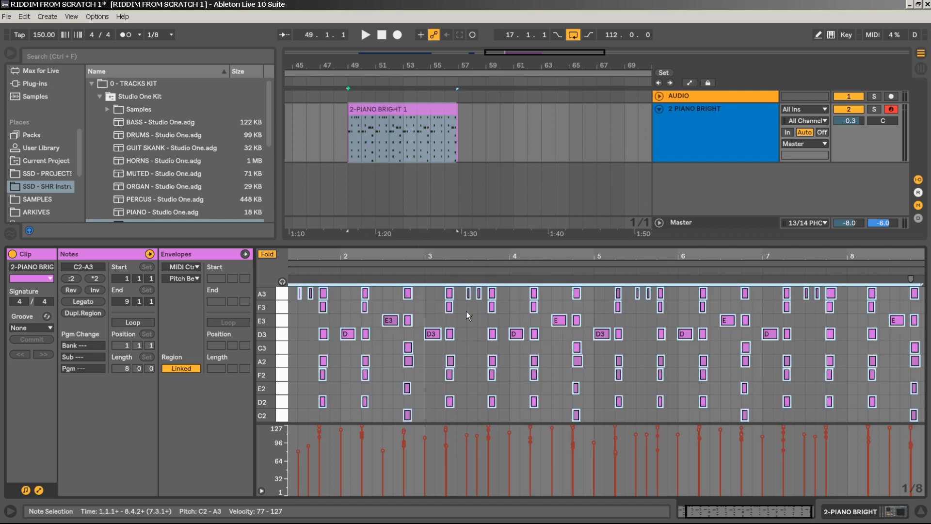
Play back the quantized piano clip and examine the note timing of the chord at beat 2.4 up close
key(space)
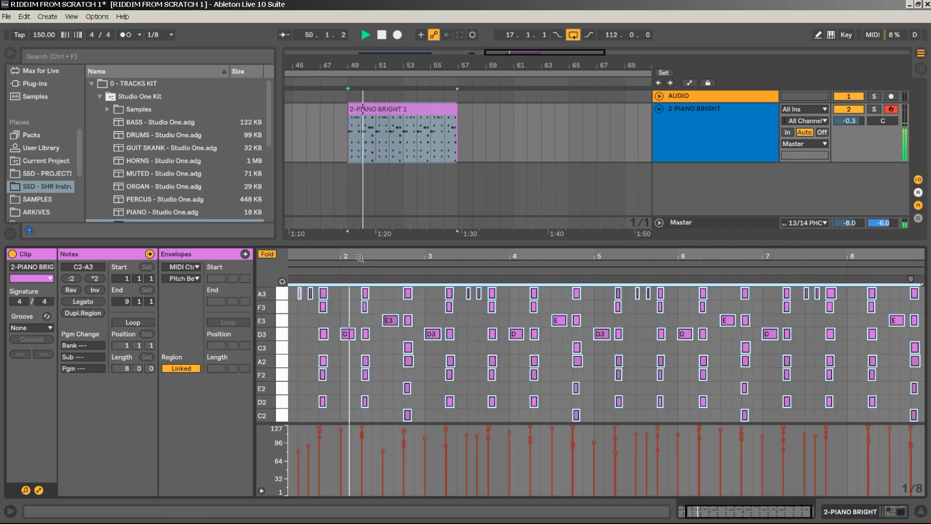
drag(360, 258, 359, 282)
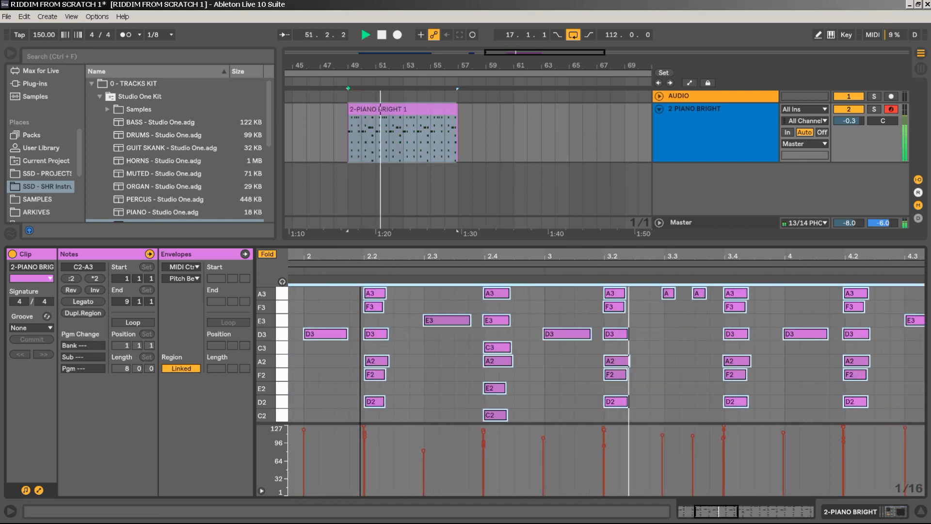
key(space)
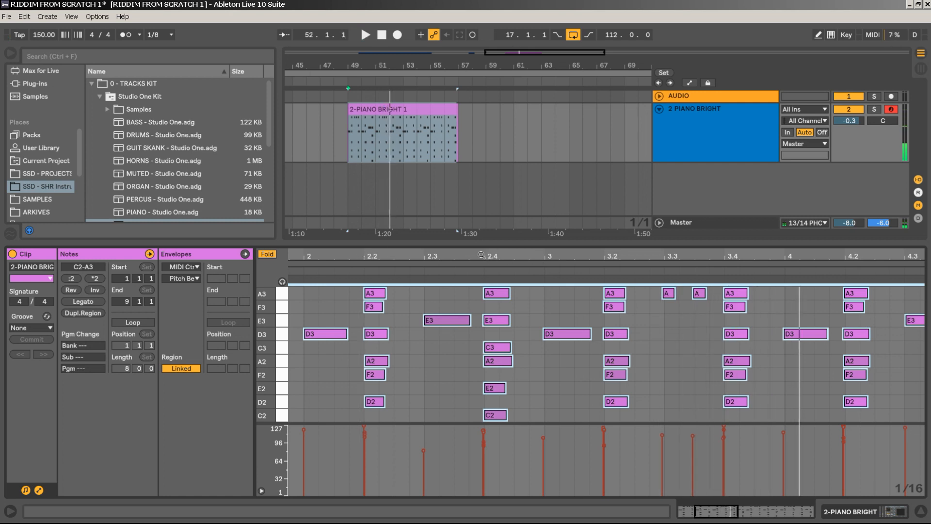
drag(481, 256, 500, 295)
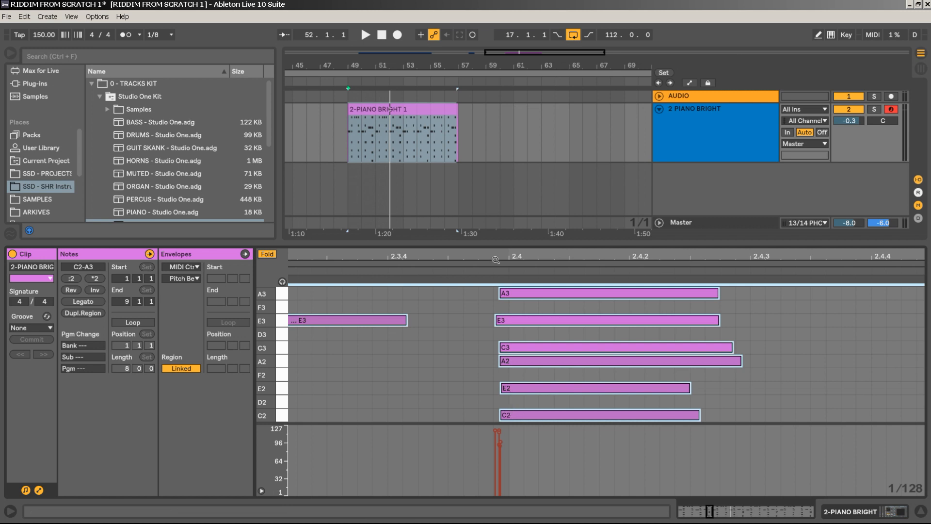
drag(497, 258, 398, 259)
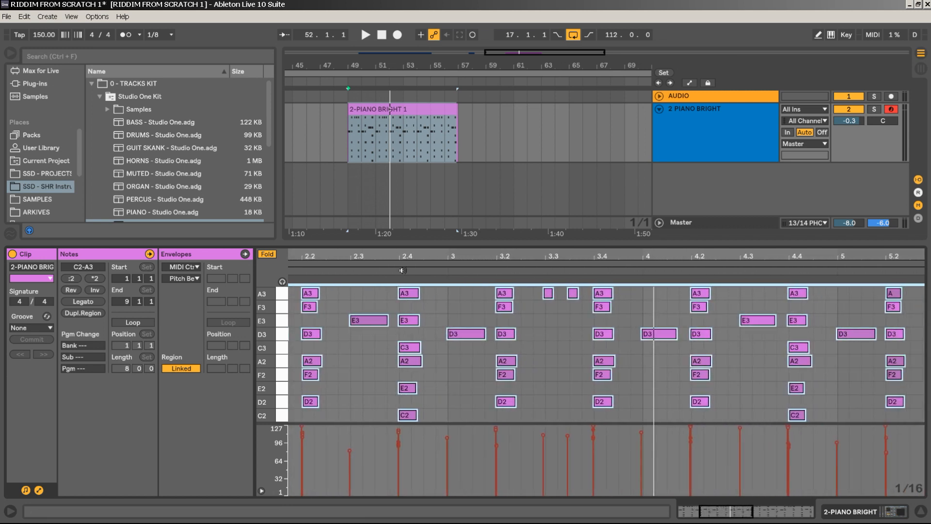
scroll(459, 307, down, 1)
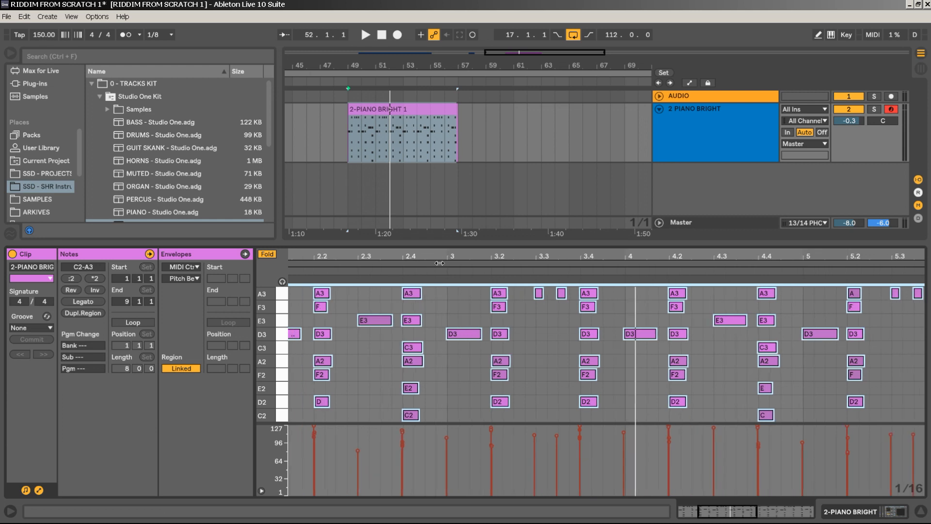
Quantize the note starts in the eight-bar purple clip again to the current grid at 60 %, and play it back
right_click(458, 306)
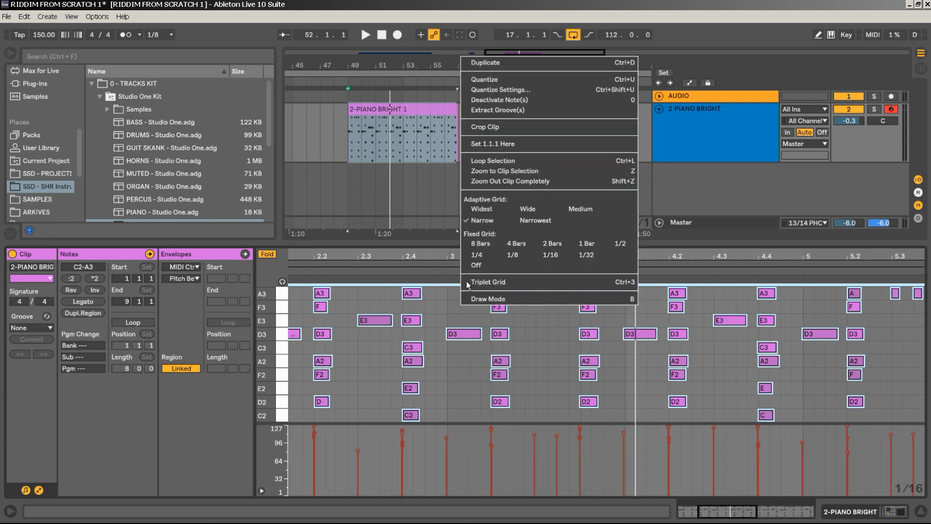
click(522, 91)
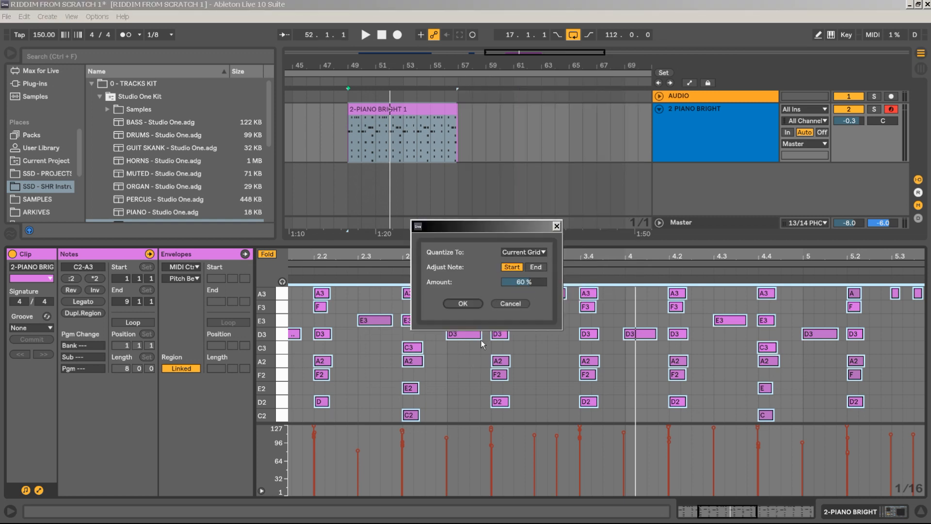
click(463, 304)
key(space)
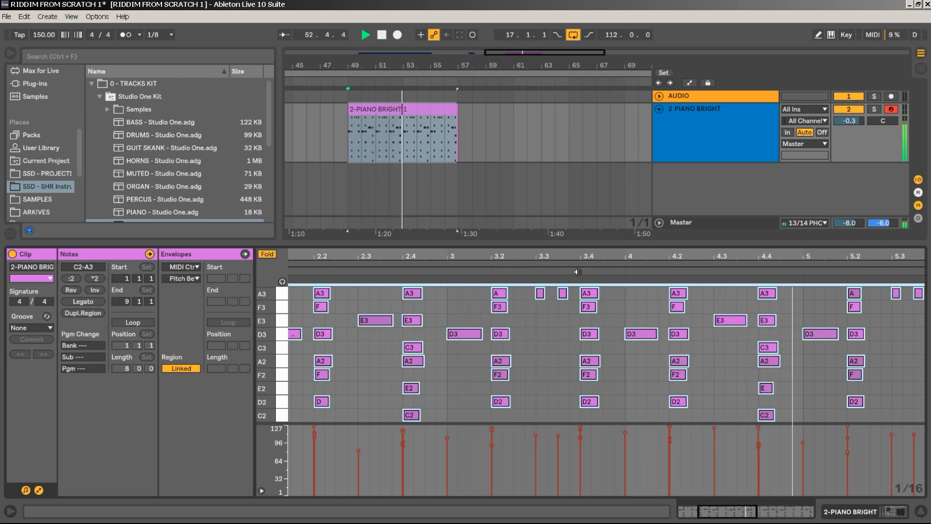
drag(815, 256, 814, 208)
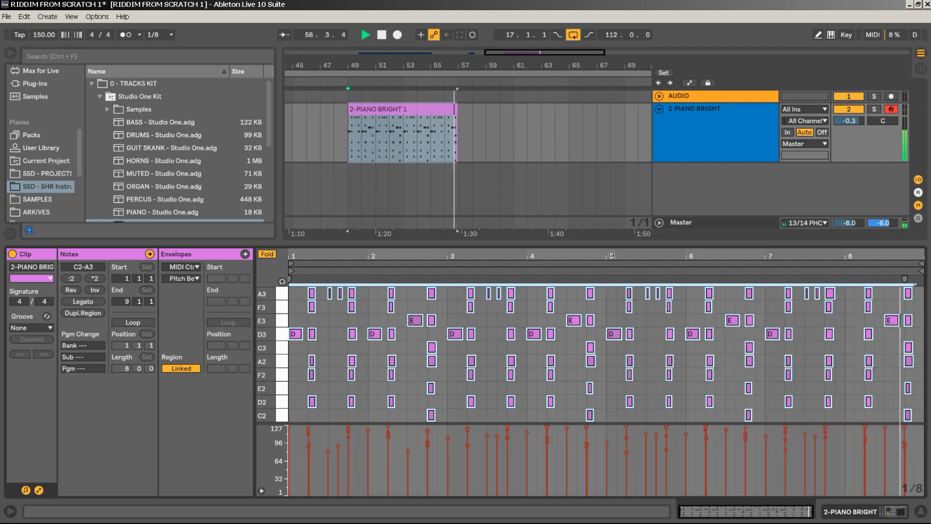
key(space)
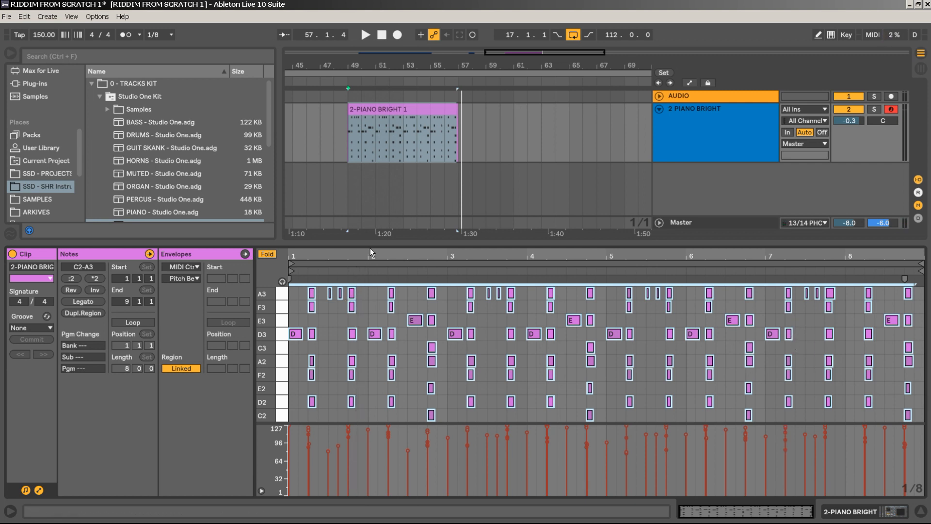
Rename the eight-bar purple piano clip at bar 49 as PART 2
drag(377, 279, 377, 325)
drag(376, 65, 518, 66)
click(534, 110)
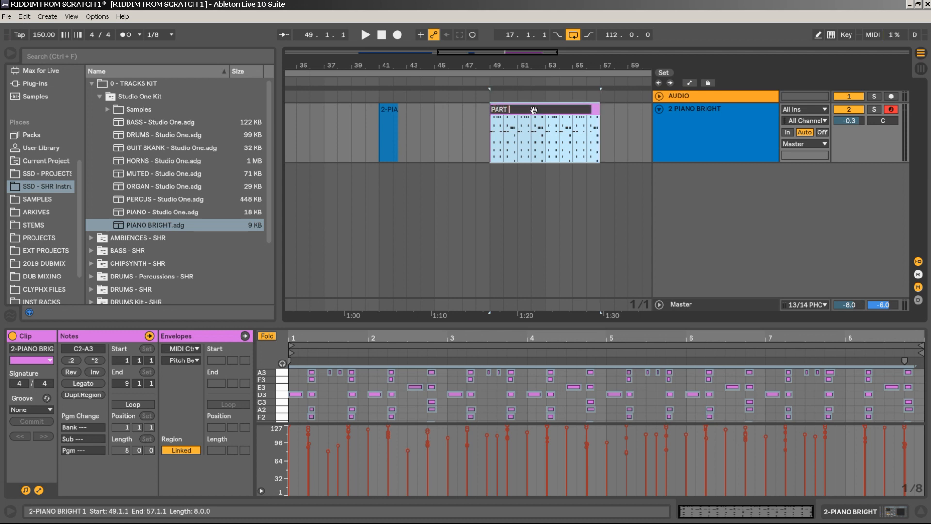
text(2)
key(Return)
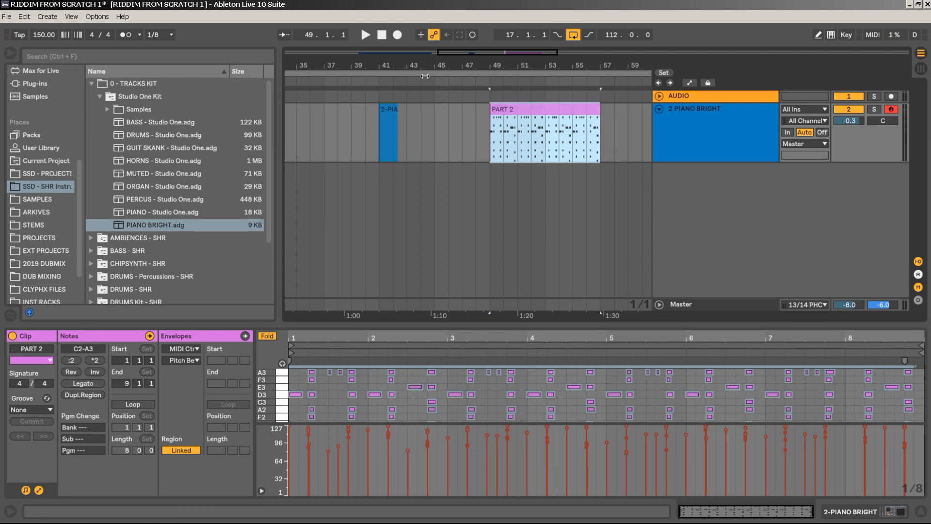
Play the short blue piano clip at bar 41 to check its content, and delete it
click(386, 113)
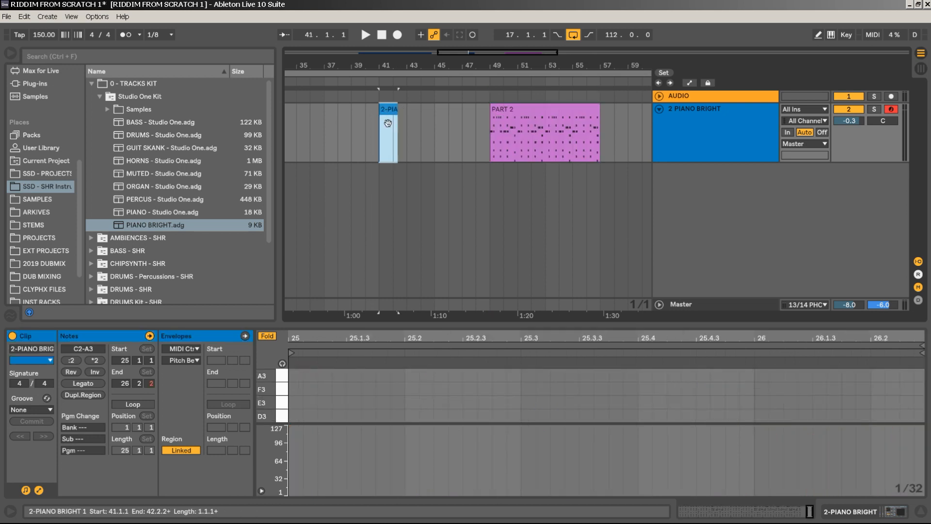
key(space)
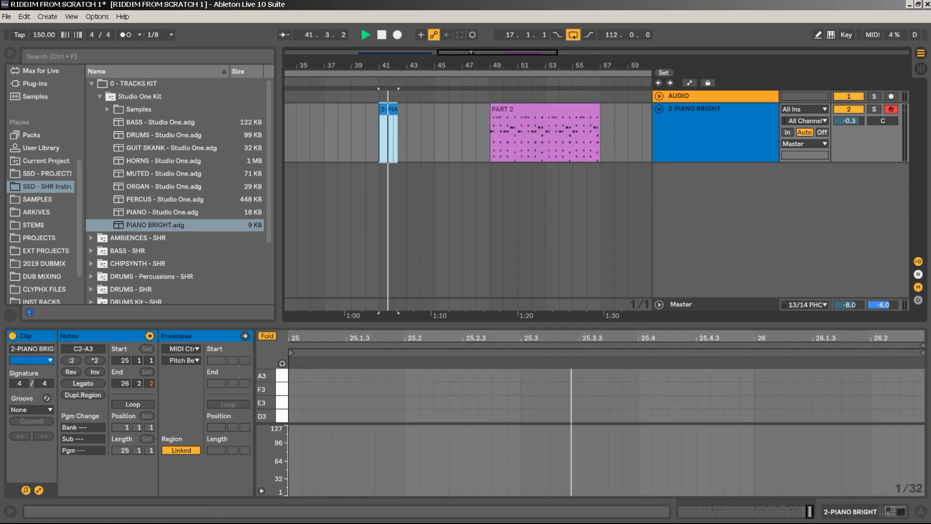
drag(394, 65, 394, 46)
key(space)
key(Delete)
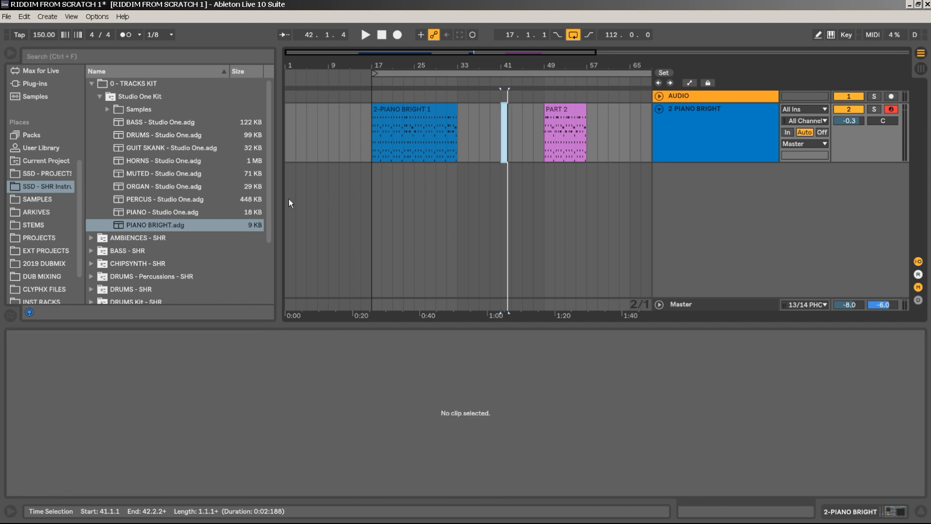
Open the long blue piano clip at bar 17 in an enlarged note editor and play it back
click(397, 109)
key(space)
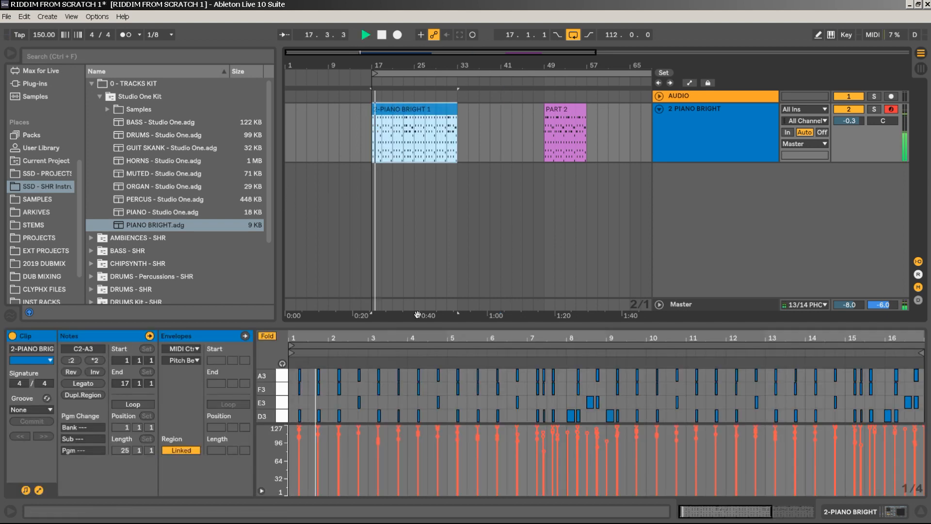
mouse_move(435, 325)
mouse_down()
mouse_move(434, 151)
mouse_move(437, 187)
mouse_move(603, 221)
mouse_move(548, 201)
mouse_up()
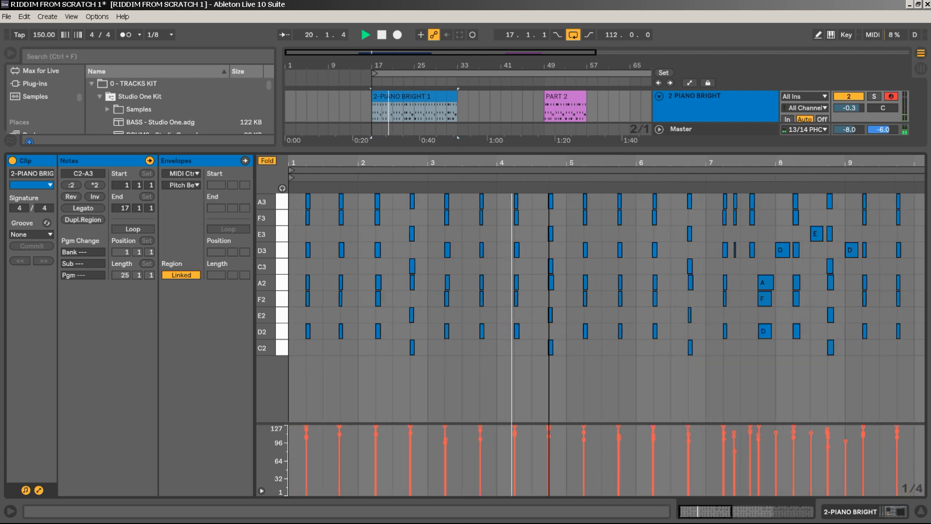
Try to quantize all notes in the blue piano clip without opening the quantize settings
right_click(615, 225)
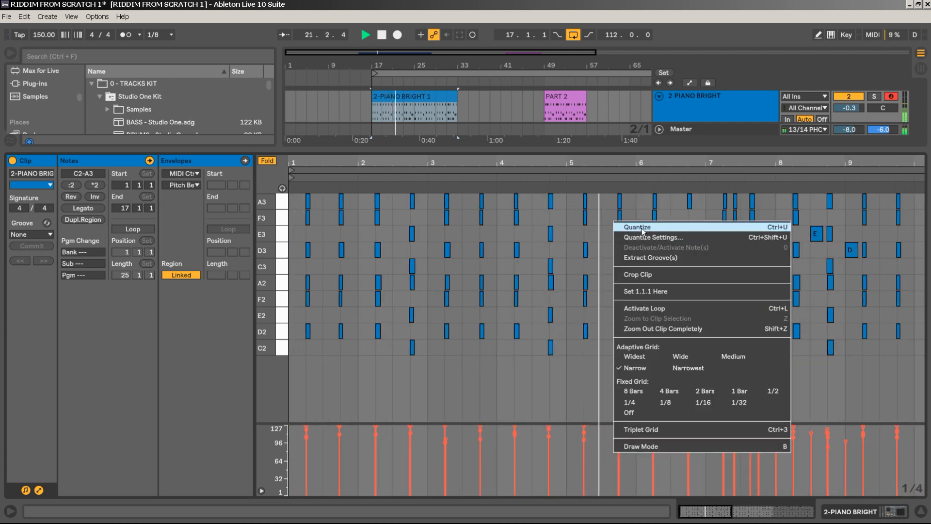
key(Escape)
key(ctrl+a)
right_click(614, 236)
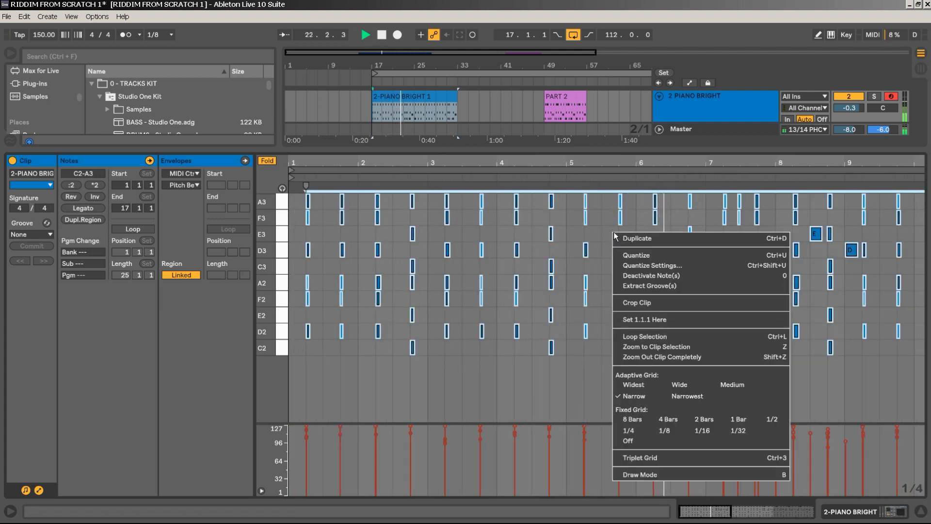
click(634, 255)
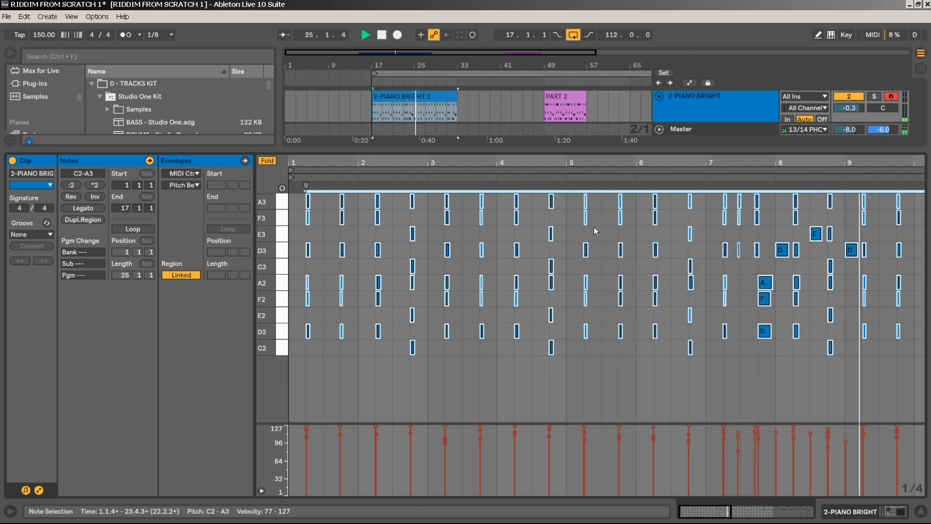
key(ctrl+z)
key(space)
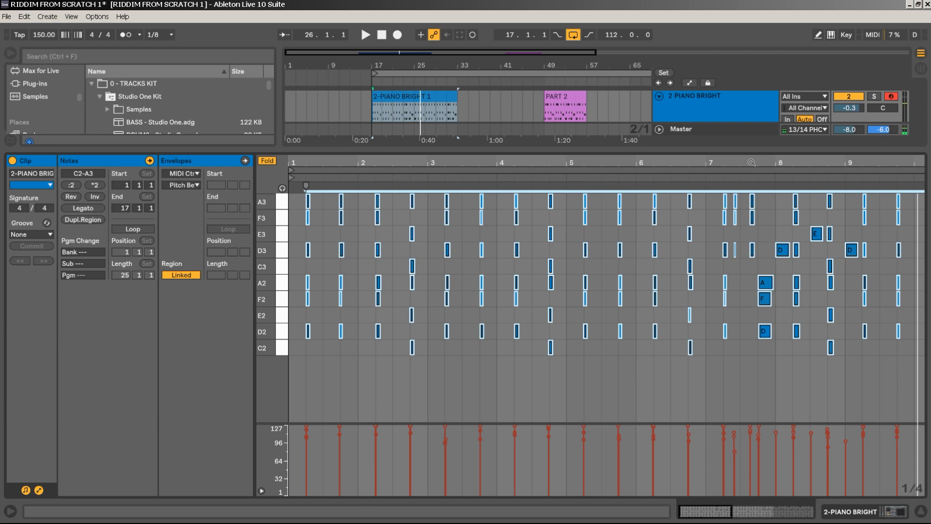
Quantize the start of all notes in the blue piano clip to the current grid with an amount of 71 %
drag(752, 163, 752, 211)
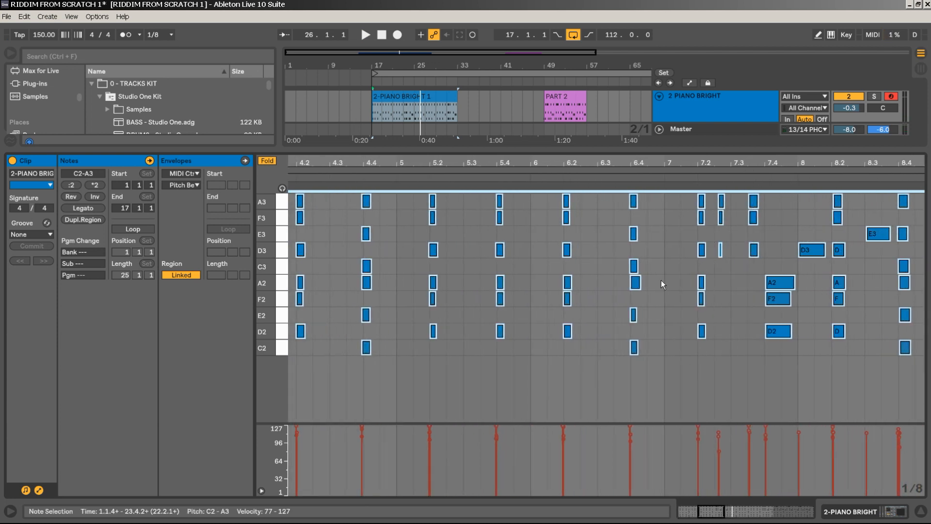
right_click(664, 221)
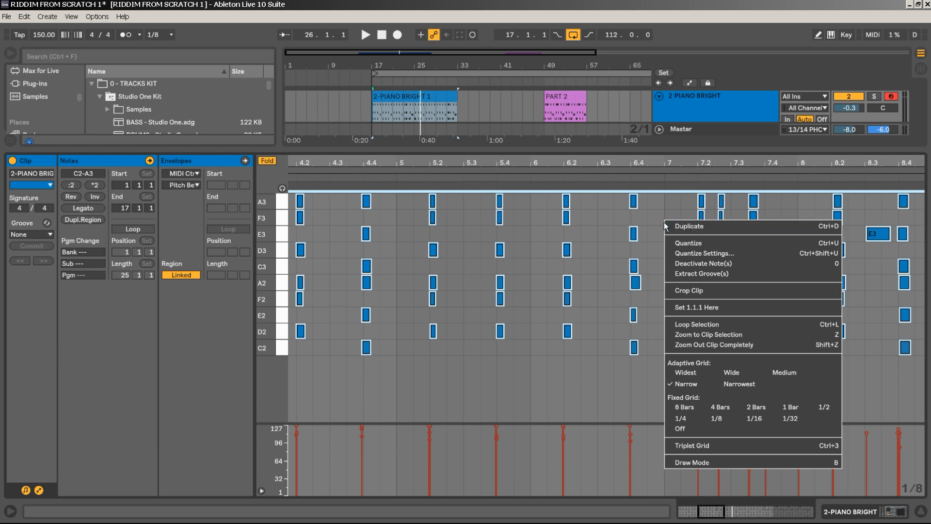
click(684, 253)
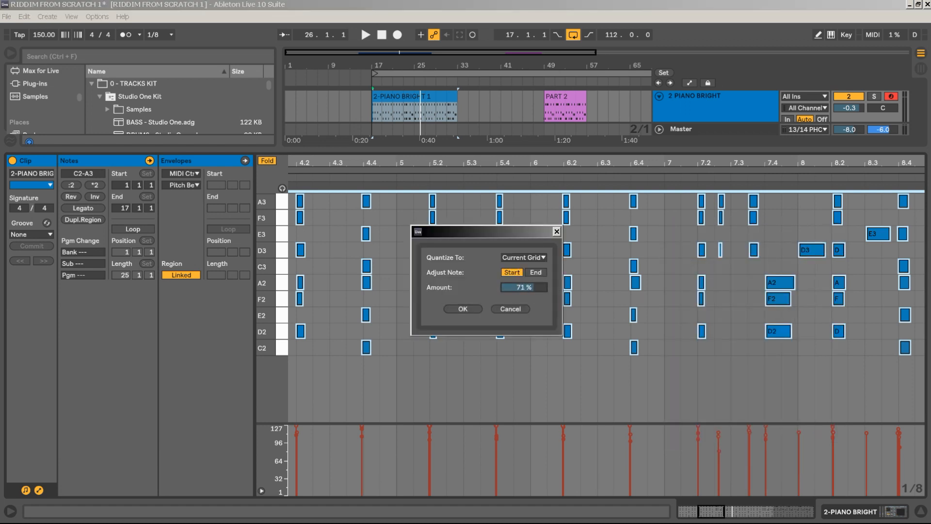
click(473, 307)
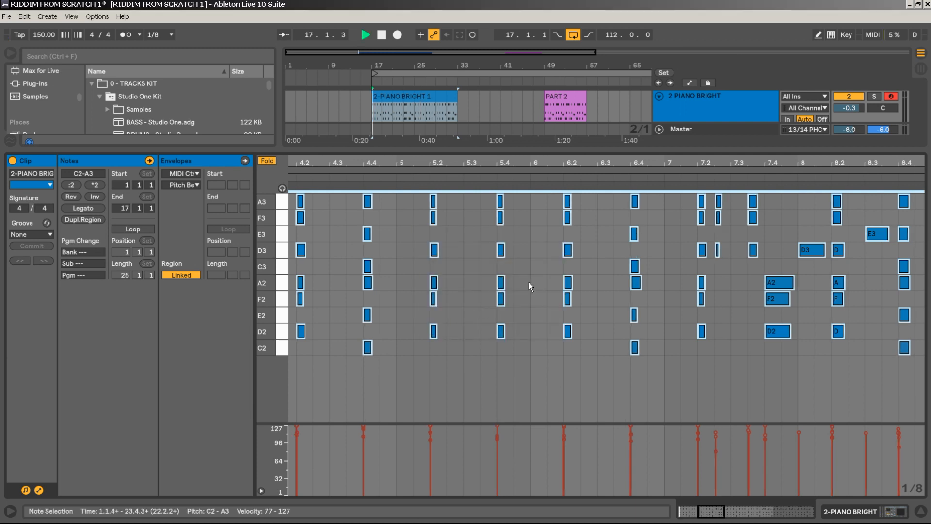
Play the quantized blue clip and examine the note timing from its opening bars through bar 10
drag(530, 163, 525, 203)
click(586, 401)
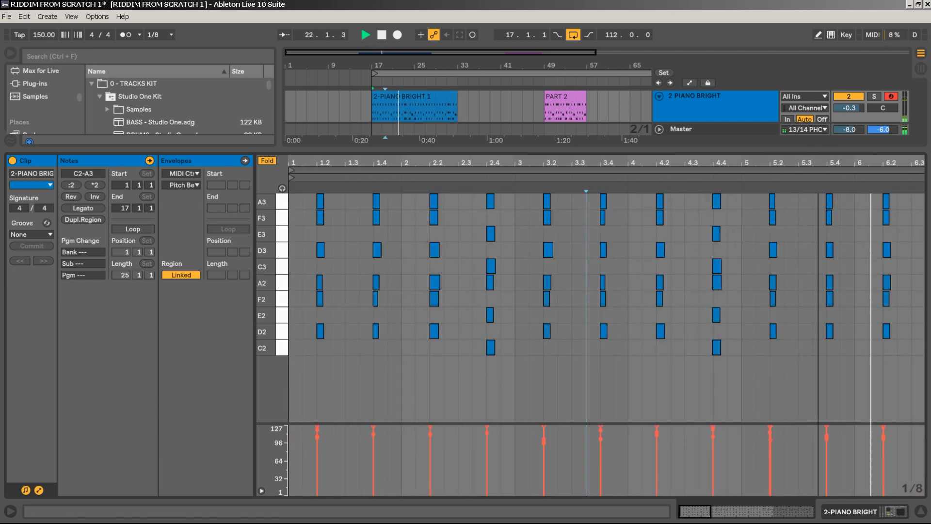
drag(509, 161, 384, 159)
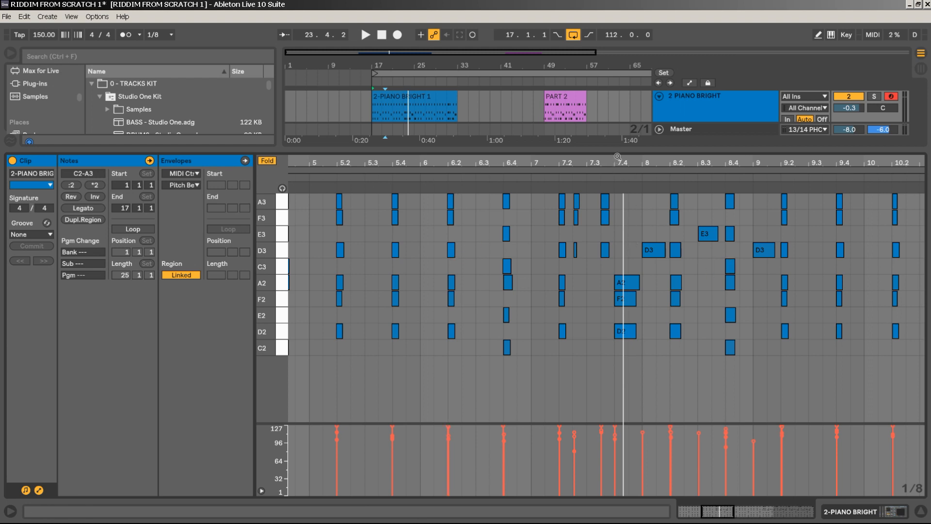
drag(609, 164, 609, 239)
mouse_move(566, 162)
mouse_down()
mouse_move(565, 233)
mouse_move(565, 163)
mouse_up()
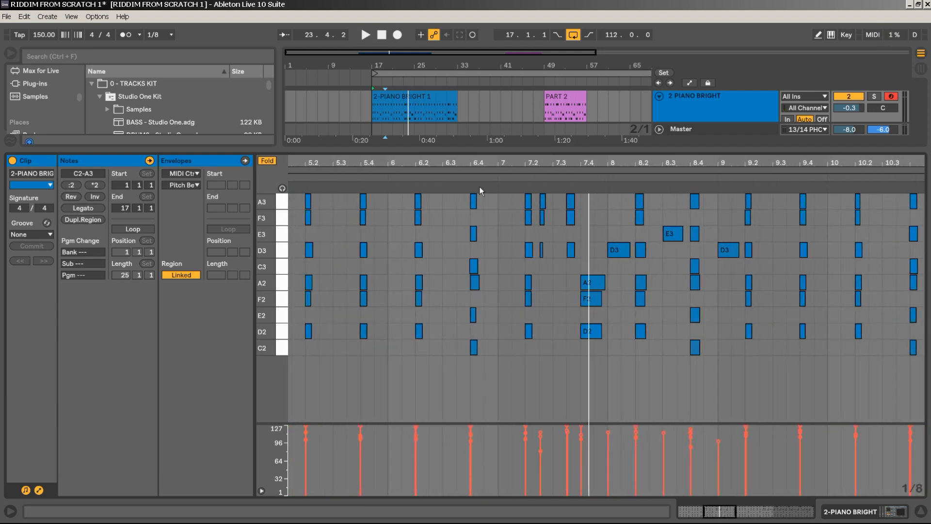
key(space)
Nudge the short D3, F3 and A3 chord between beats 7.2 and 7.3 slightly later
drag(493, 259, 476, 284)
click(603, 283)
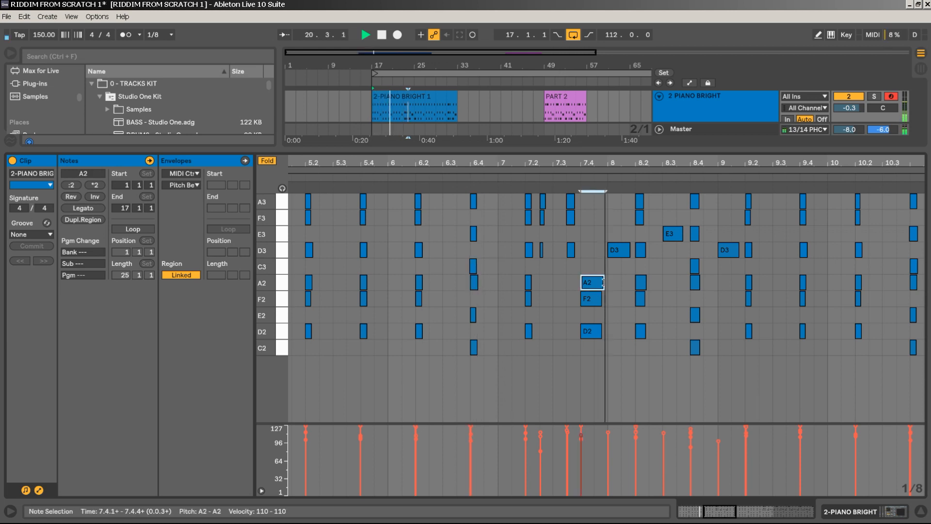
click(543, 271)
drag(554, 232, 545, 201)
scroll(544, 202, up, 3)
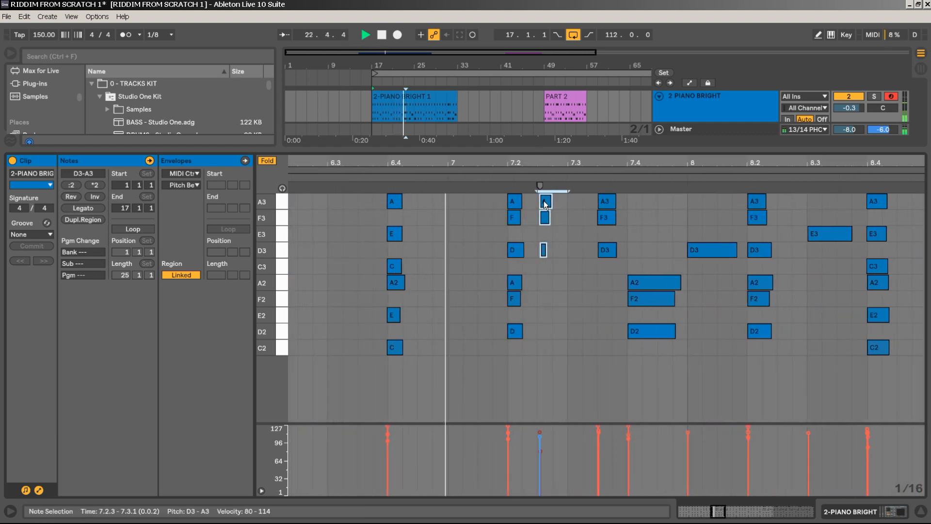
click(546, 198)
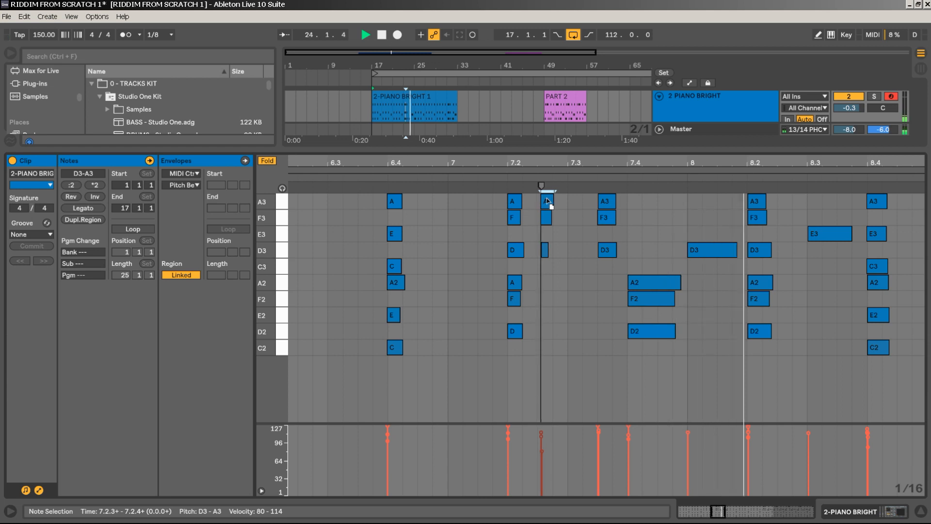
key(space)
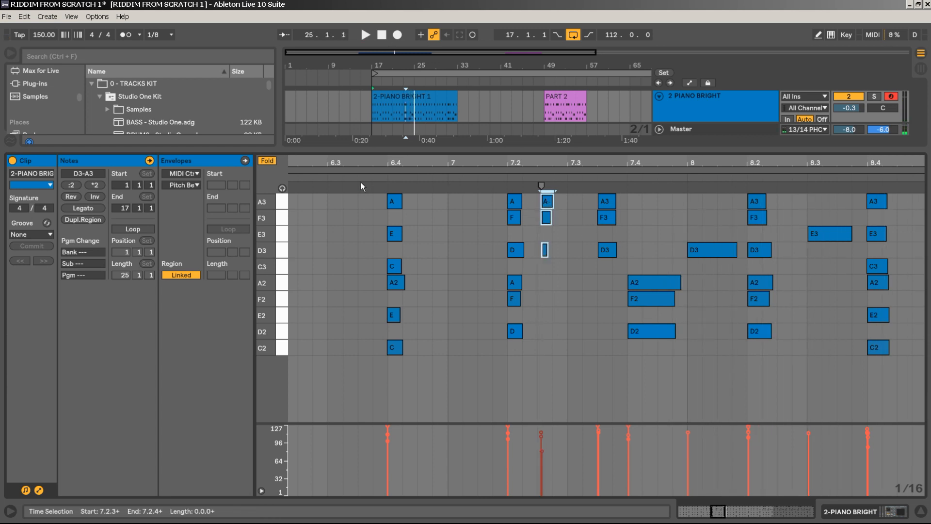
Play the blue clip onward from bar 6 and examine the chord timing through bar 16
click(361, 179)
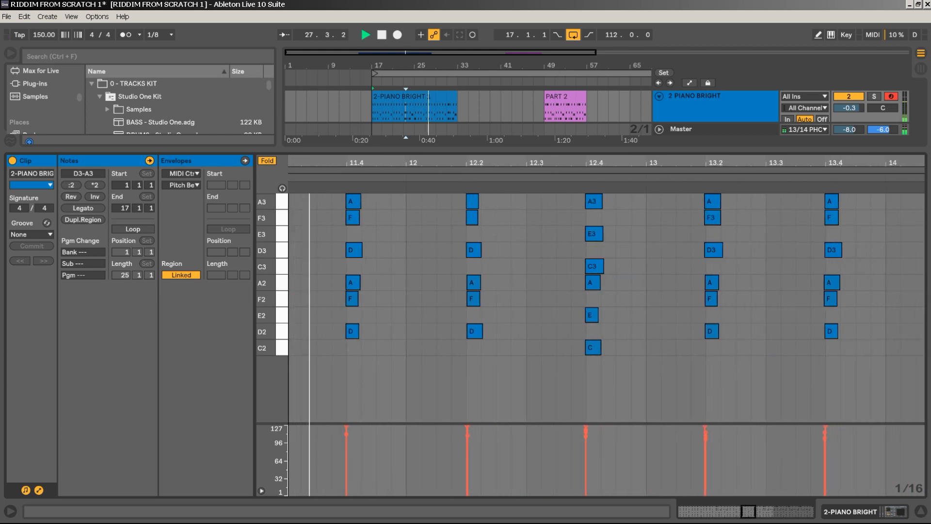
click(358, 249)
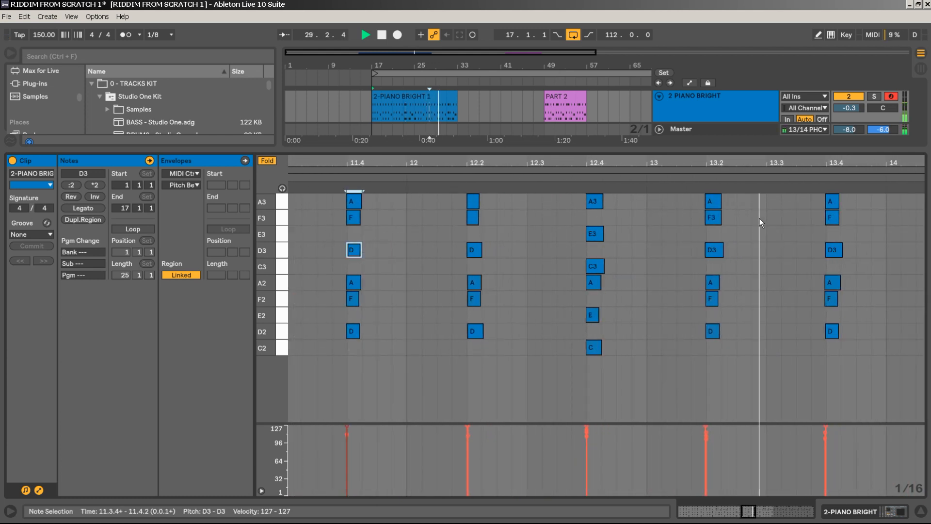
drag(754, 200, 720, 251)
drag(727, 165, 340, 175)
key(space)
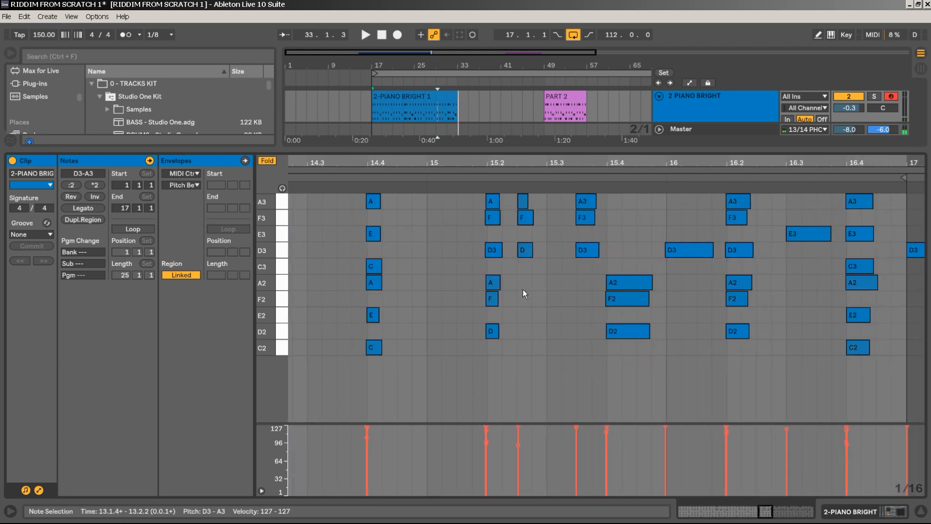
Nudge the short D3, F3 and A3 chord between beats 15.2 and 15.3 slightly later and play the passage back
drag(522, 289, 528, 222)
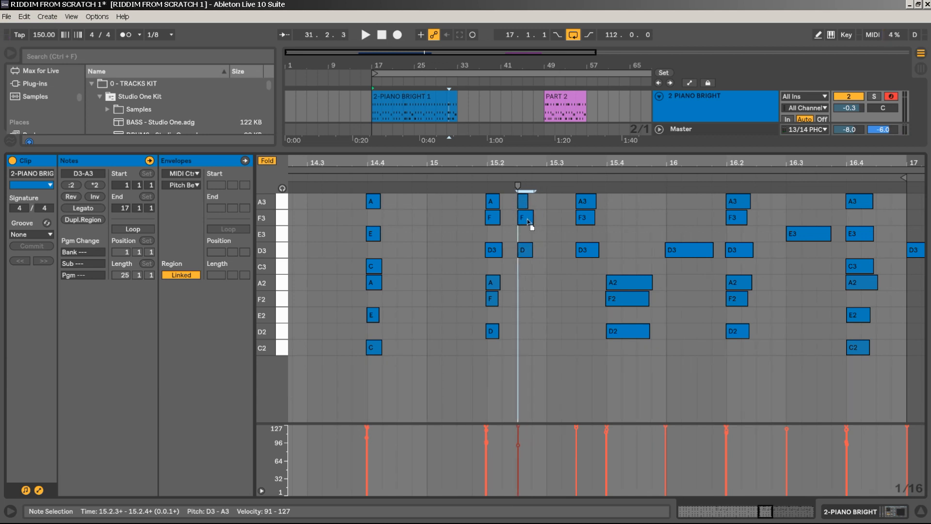
mouse_move(528, 220)
mouse_down()
mouse_move(539, 219)
mouse_move(536, 232)
mouse_move(529, 216)
mouse_up()
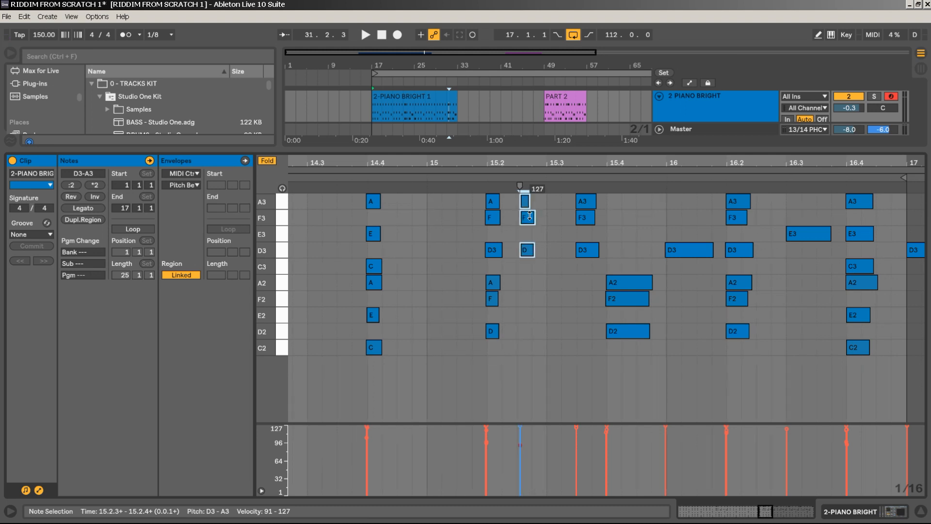
click(448, 178)
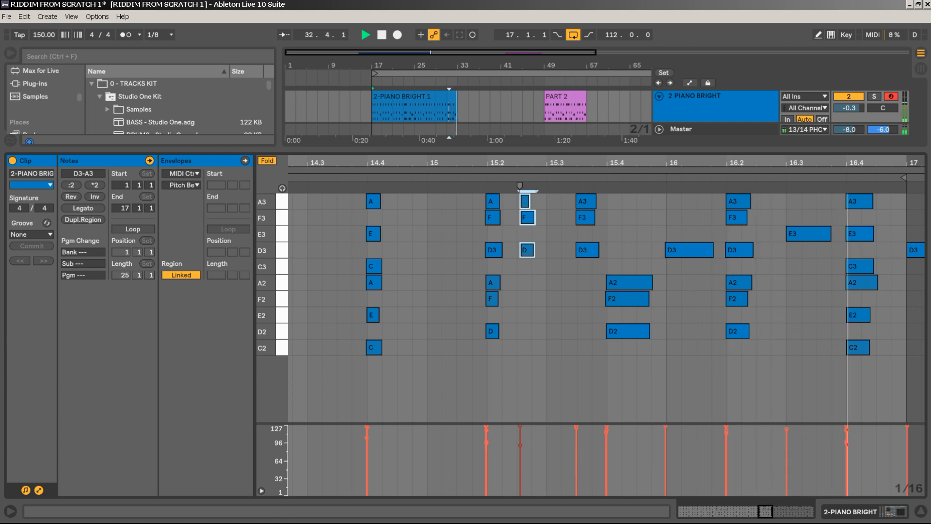
Stop playback and delete the stray D3 note at bar 17, past the blue clip's end
key(space)
click(915, 250)
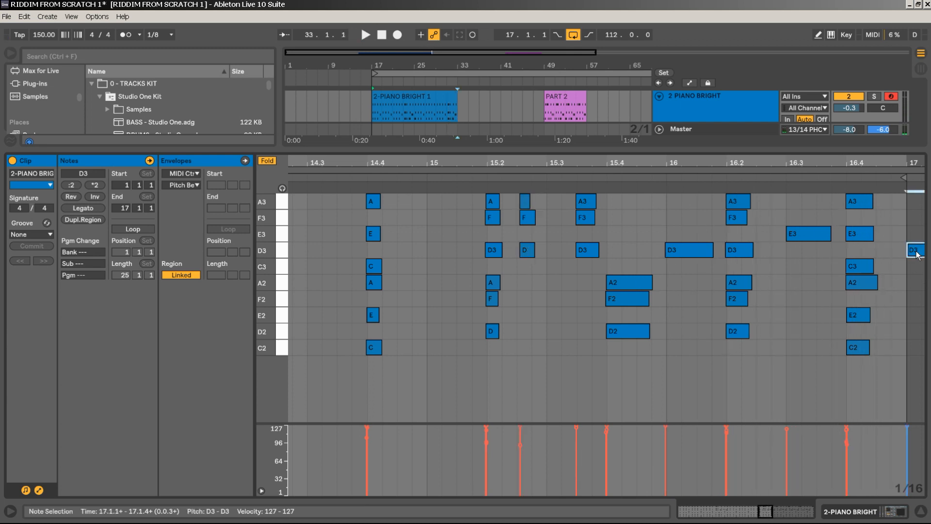
double_click(916, 250)
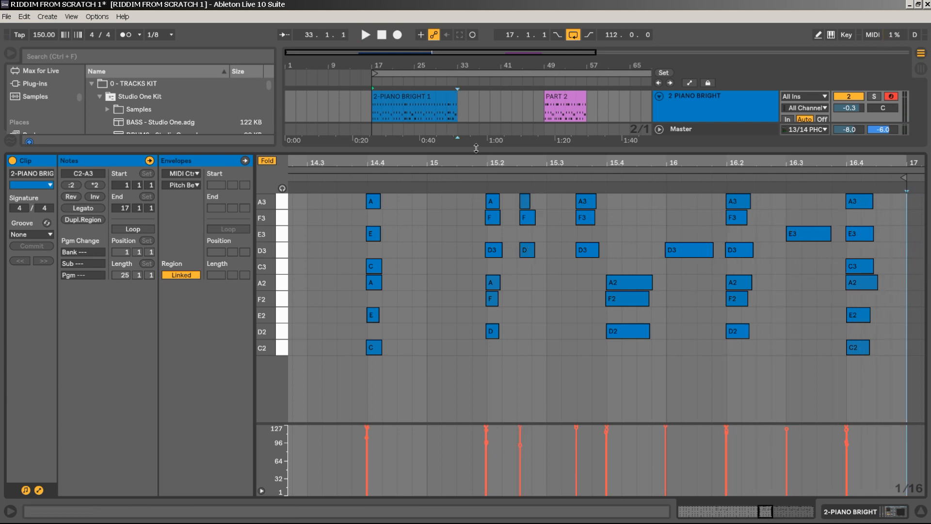
Rename the blue bright piano clip starting at bar 17 as PART 1
drag(475, 150, 475, 280)
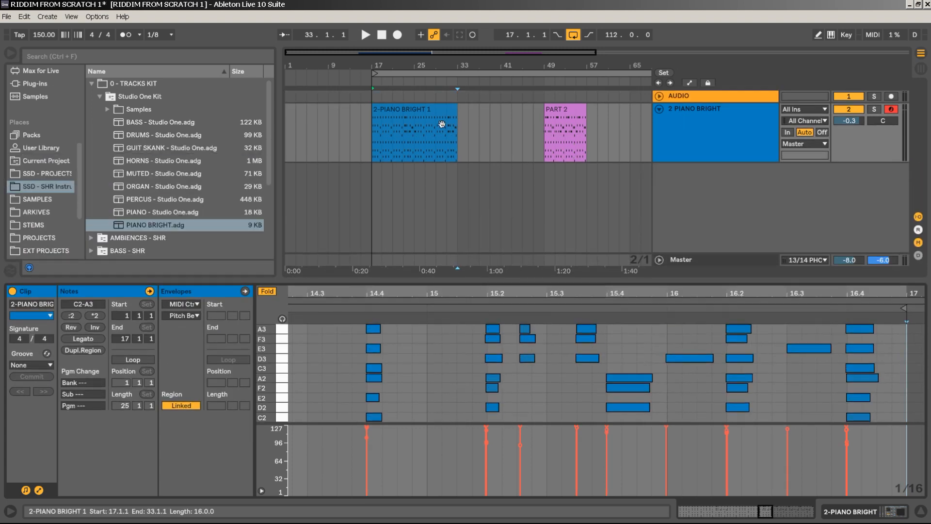
click(418, 128)
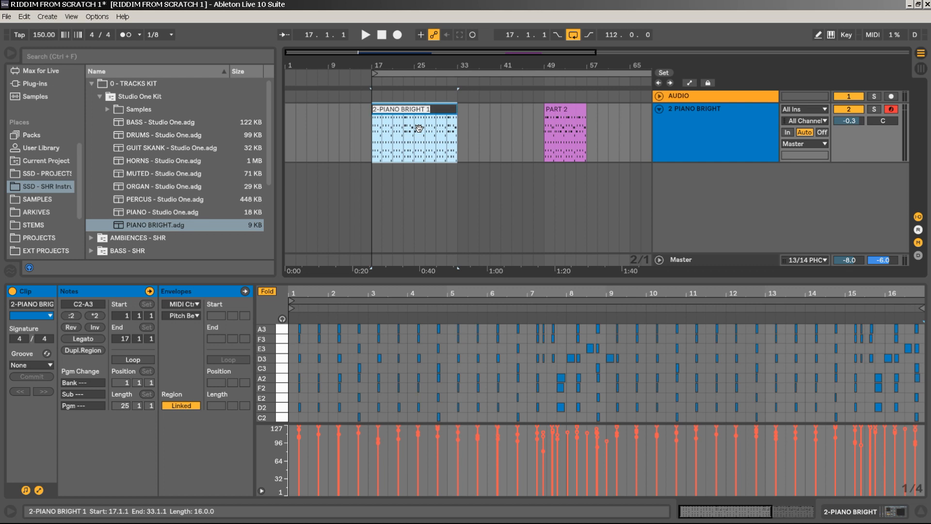
text(PART 1)
key(Return)
Turn on the metronome while playing PART 1 back from bar 17, and stop playback
key(space)
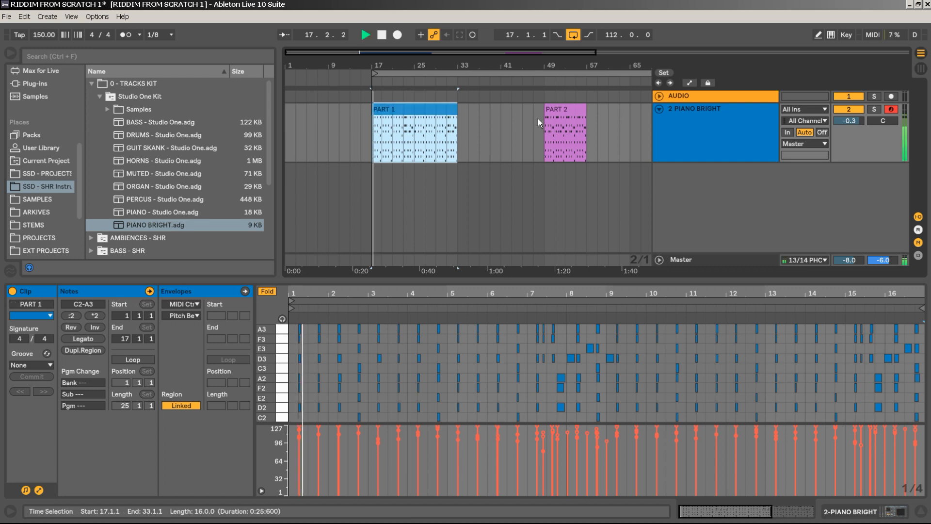
click(127, 34)
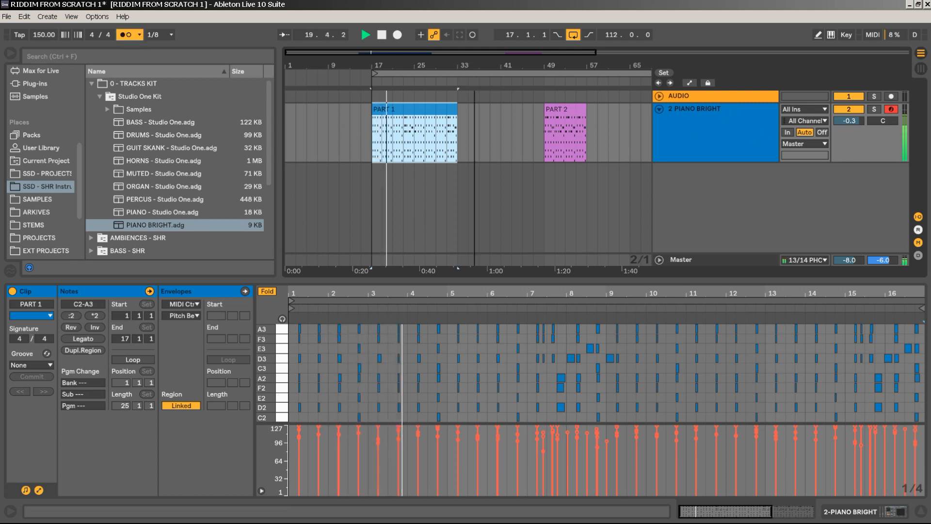
drag(463, 67, 462, 59)
key(space)
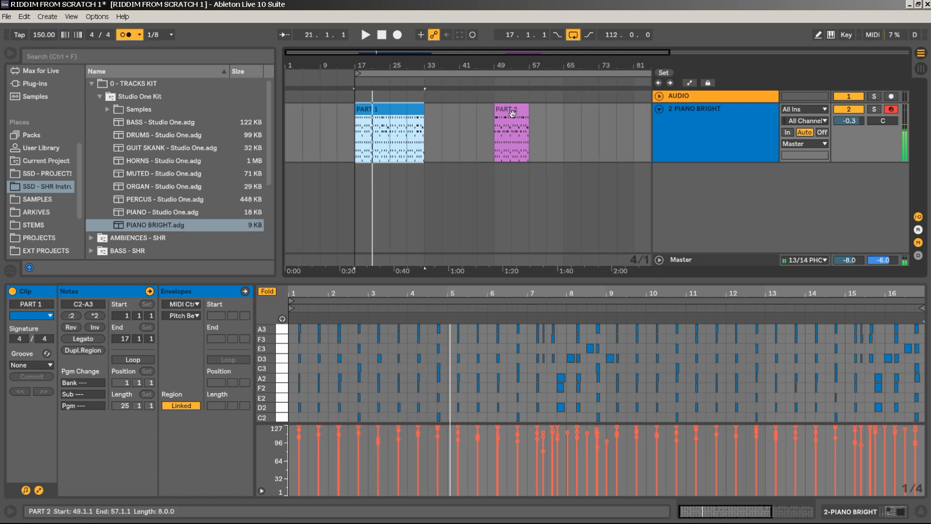
Move the PART 2 clip to bar 9, directly before PART 1, and play it back briefly
drag(507, 121, 334, 116)
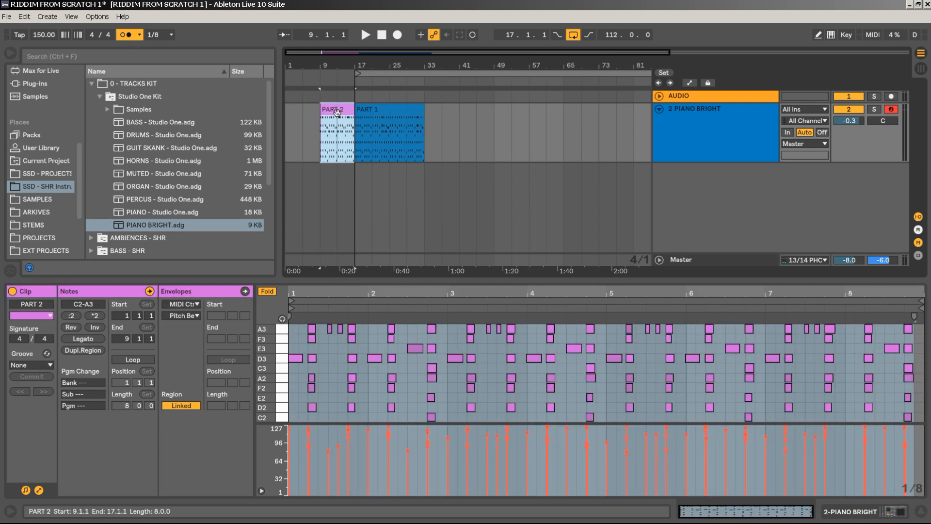
key(space)
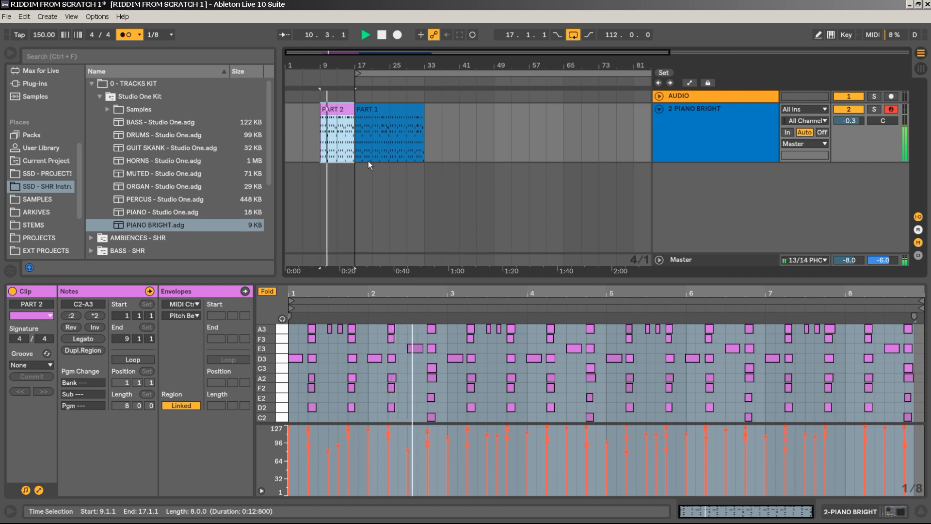
key(space)
Insert a new MIDI track below the bright piano track and colour it white
click(726, 196)
right_click(724, 193)
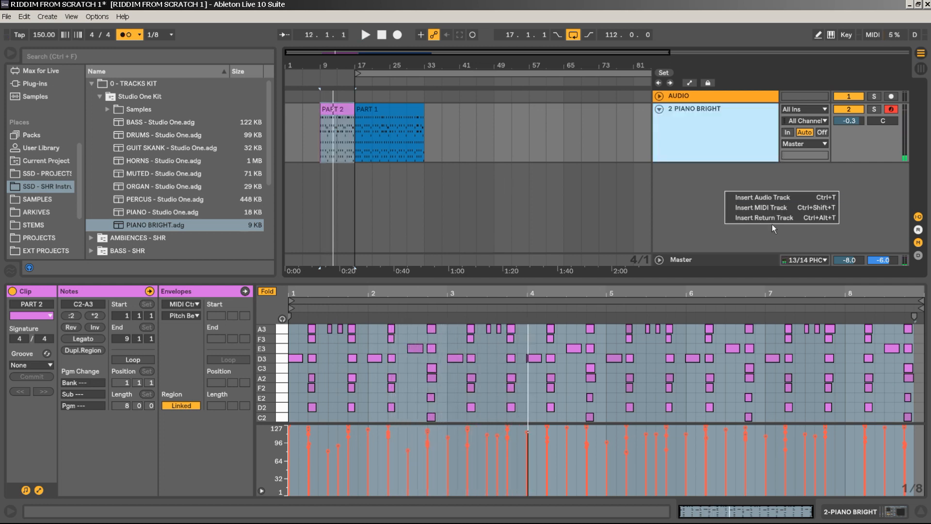
click(771, 207)
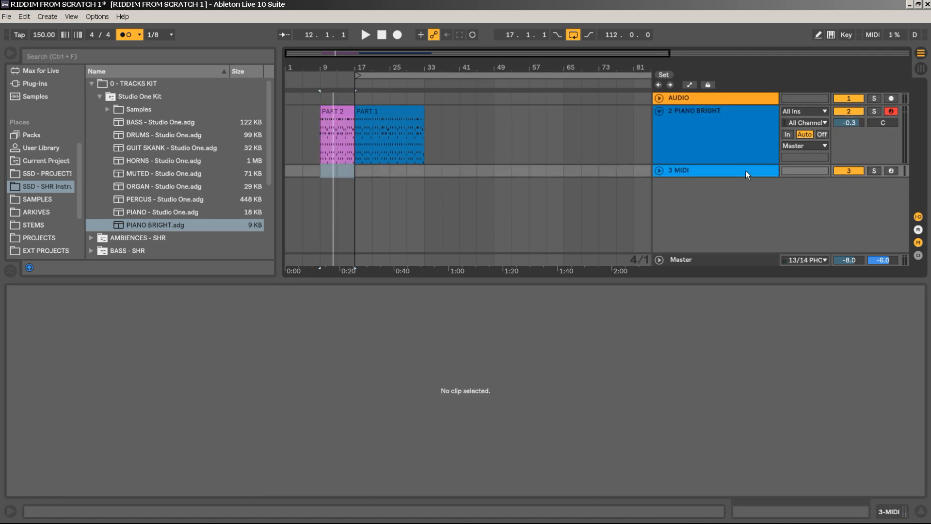
right_click(746, 174)
click(906, 334)
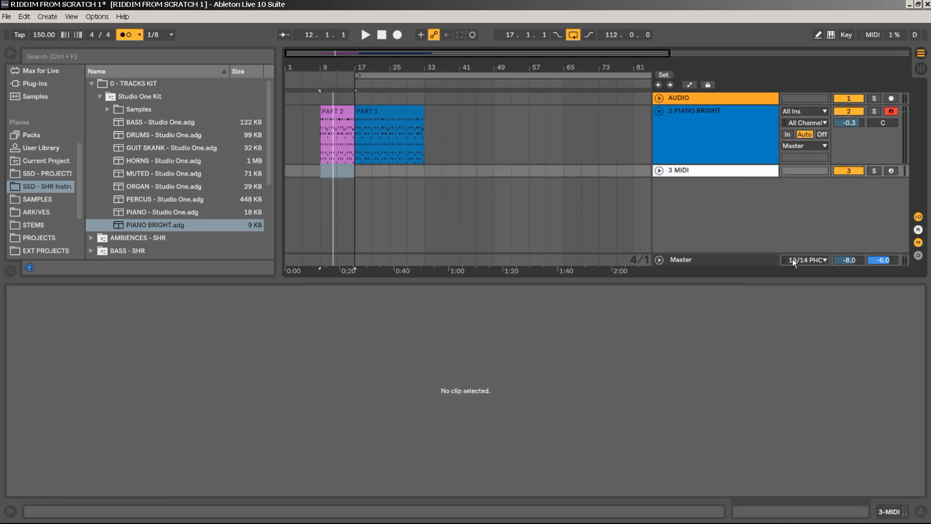
Rename the new white MIDI track as STRUCTURE and move it above the AUDIO track
click(659, 171)
click(708, 176)
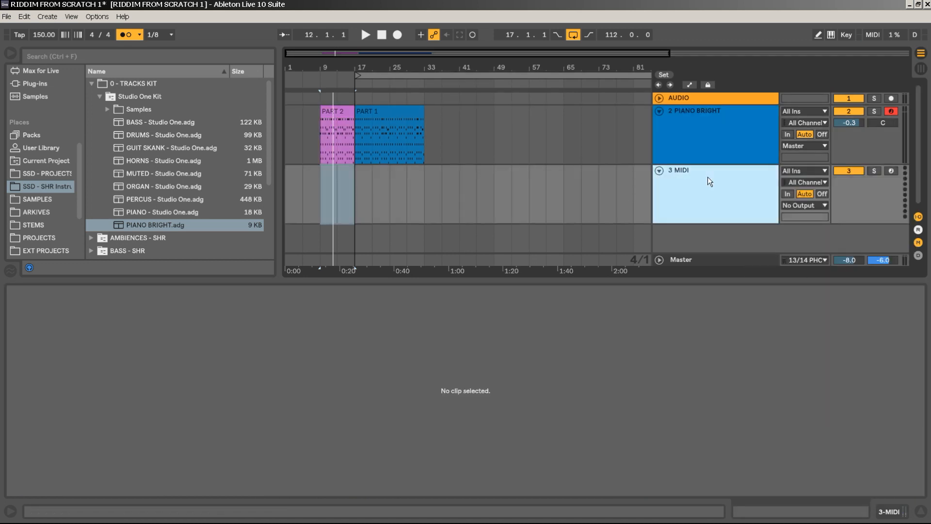
key(ctrl+r)
text(STRUCTURE)
key(Return)
drag(694, 97, 694, 95)
Set the STRUCTURE track's MIDI source to No Input and collapse the track
click(659, 98)
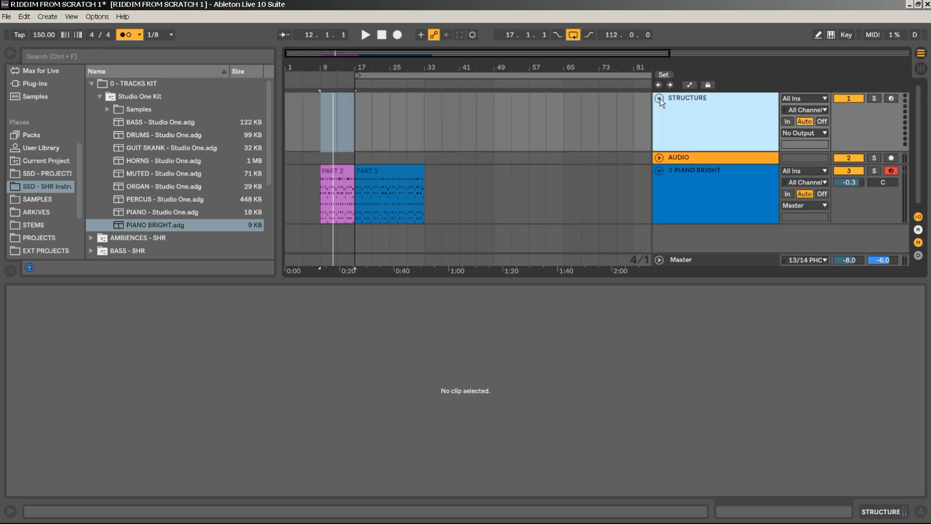
click(812, 98)
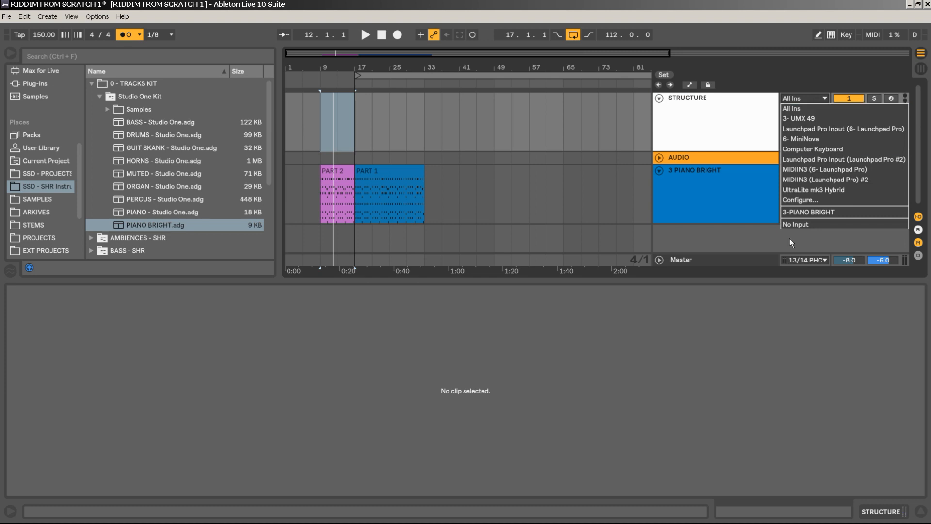
click(793, 223)
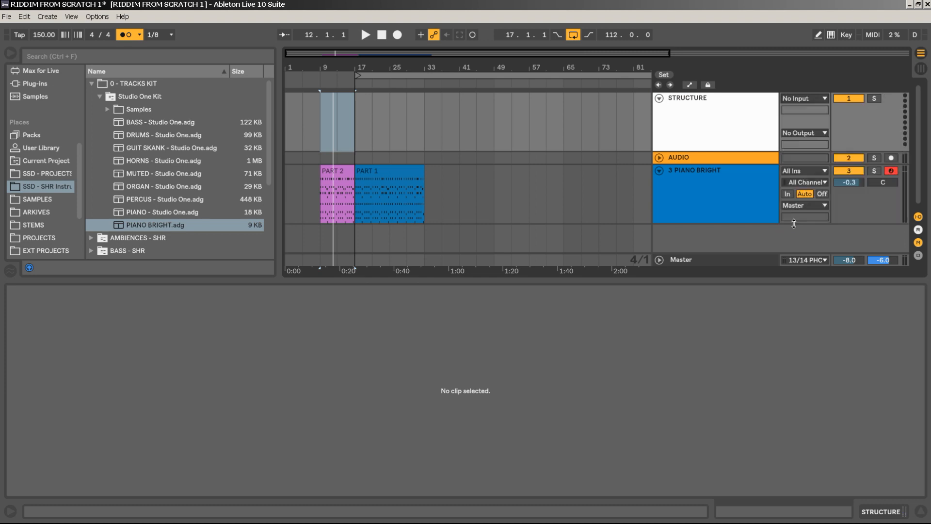
click(662, 100)
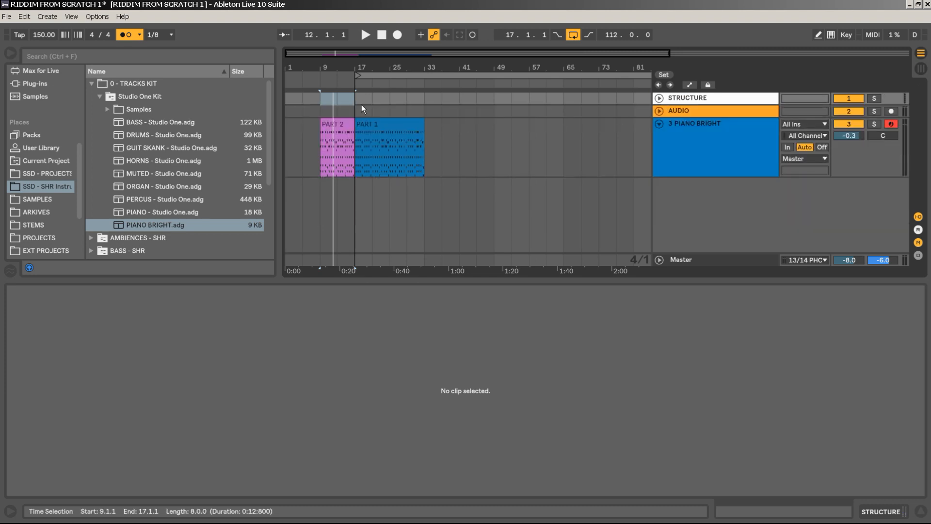
Create an empty MIDI clip from bar 1 to bar 17 on the STRUCTURE track and name it INTRO
drag(355, 100, 286, 99)
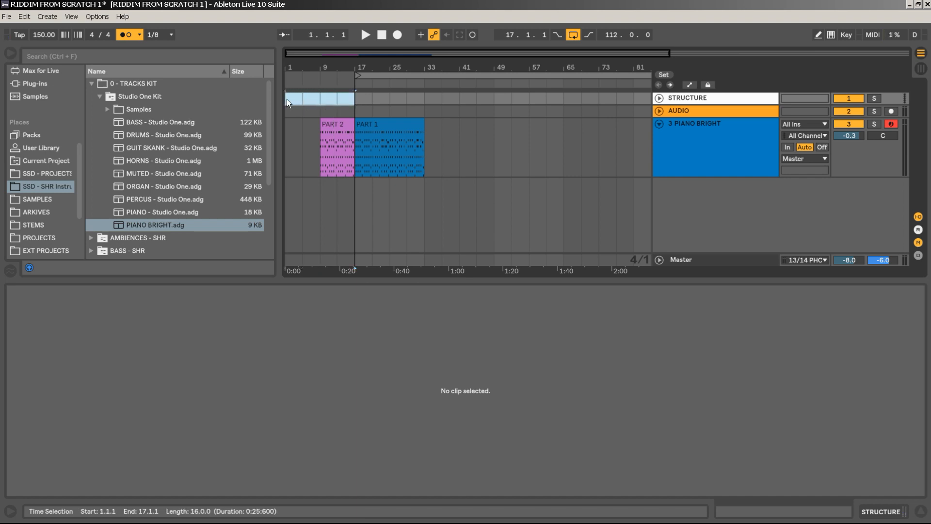
key(ctrl+shift+m)
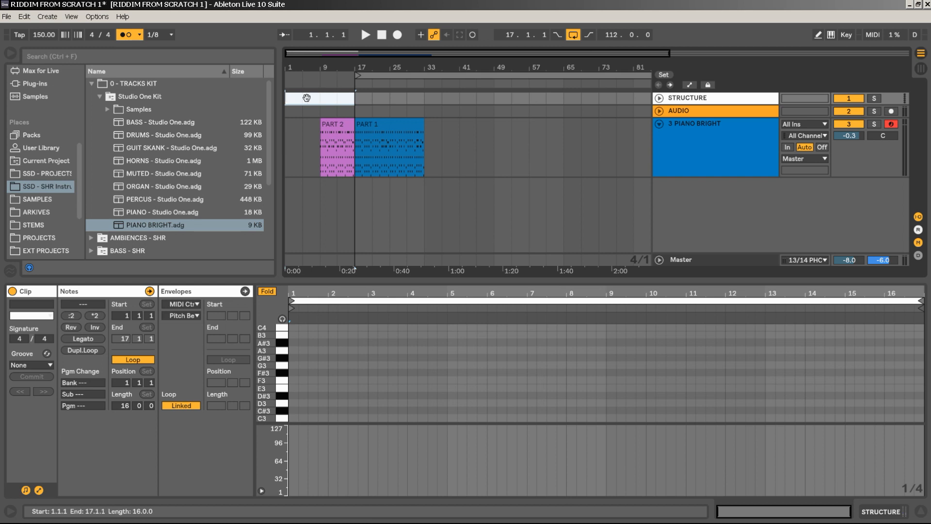
key(ctrl+r)
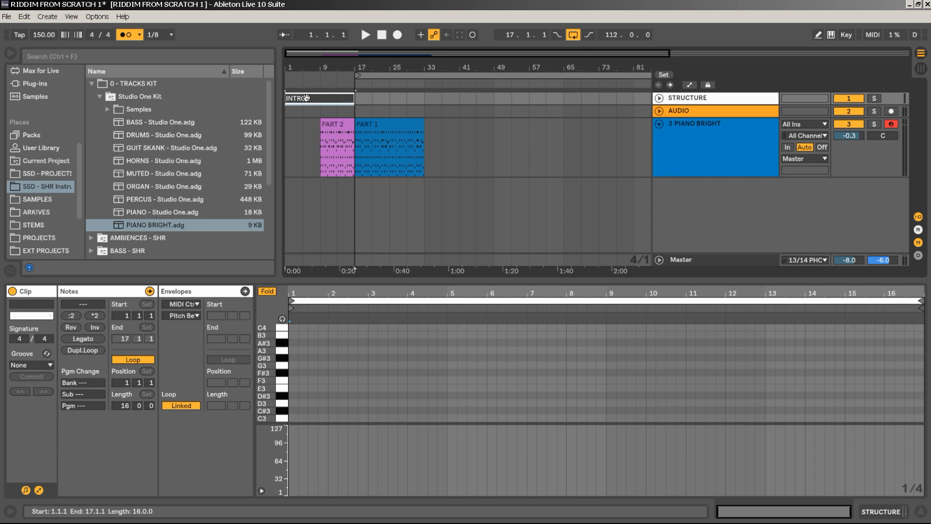
key(Return)
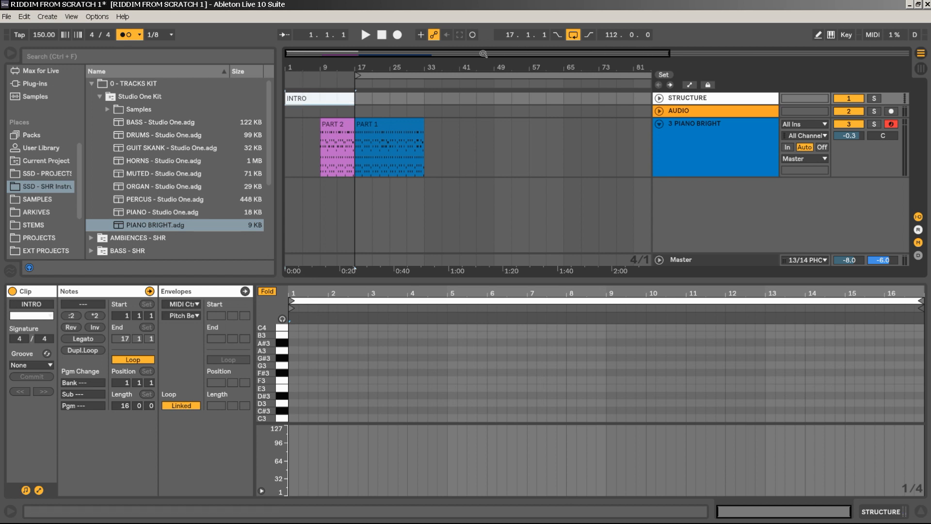
Place a copy of the PART 2 clip at bar 81 on the bright piano track
drag(460, 64, 461, 49)
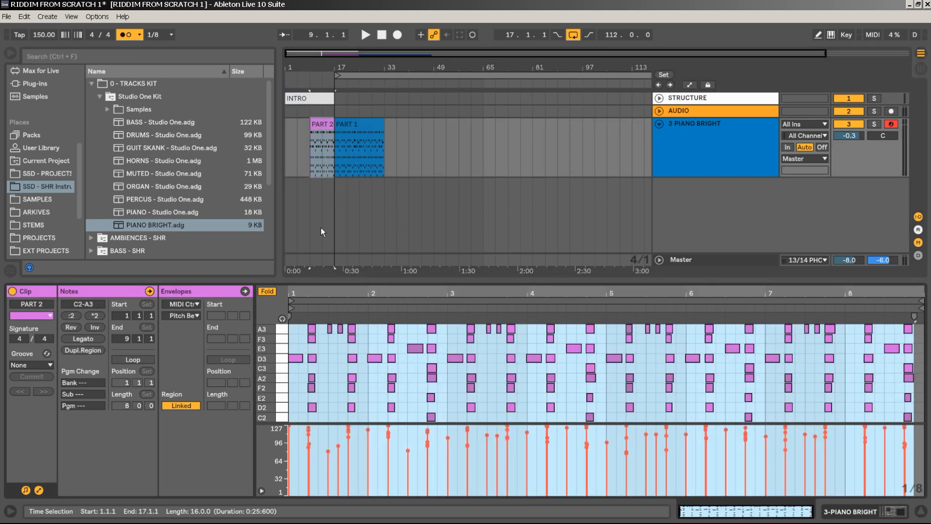
click(320, 134)
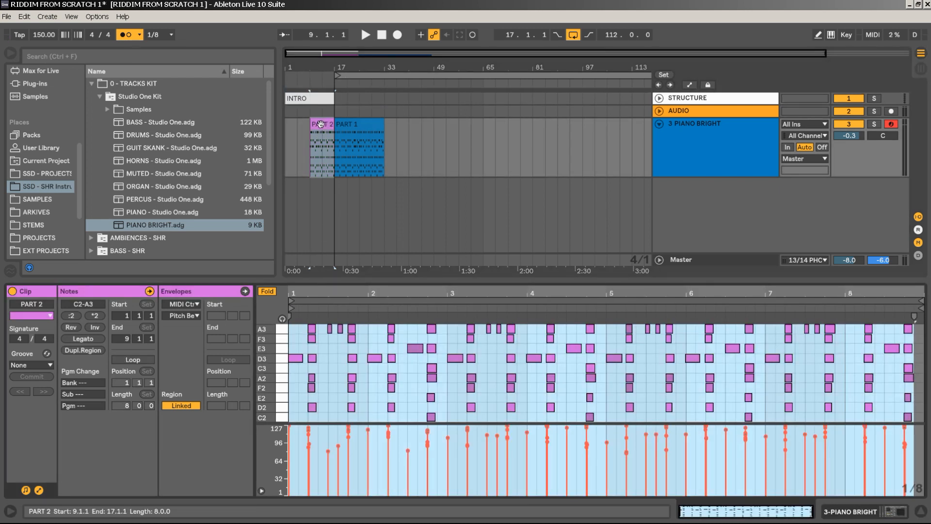
drag(320, 124, 545, 125)
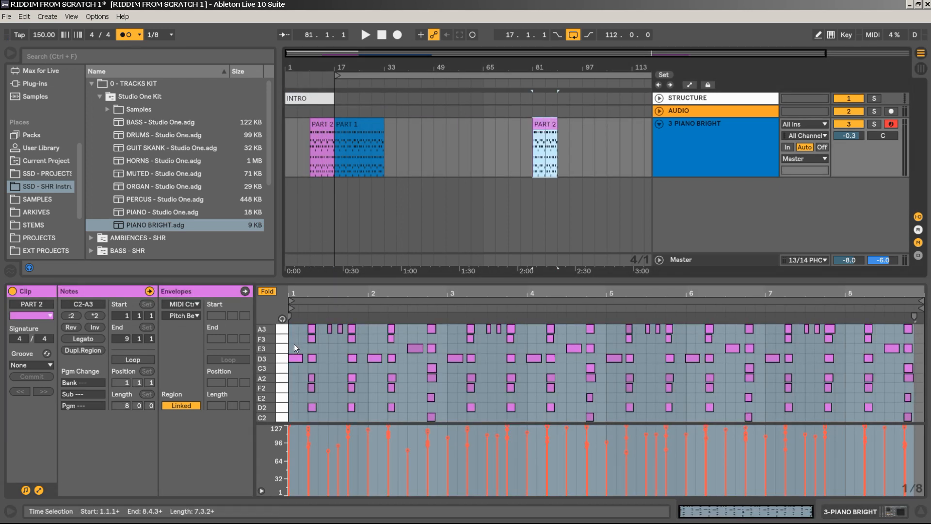
Delete the opening D3 note from the PART 2 clip at bar 9 and play the clip back
click(320, 136)
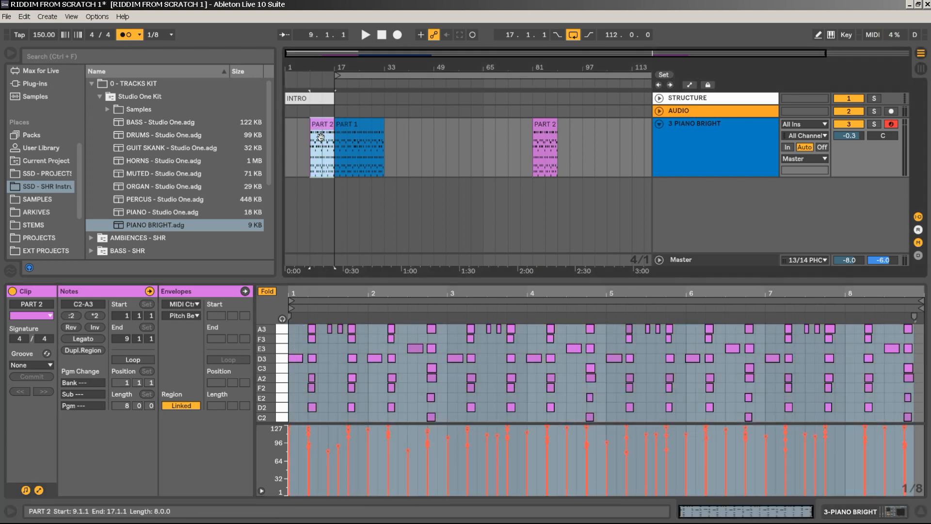
drag(296, 340, 298, 383)
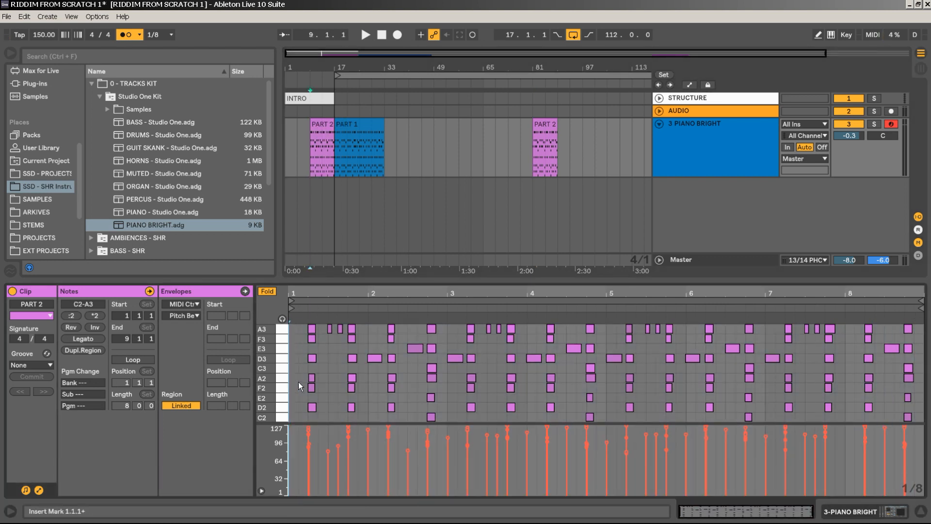
click(324, 125)
key(space)
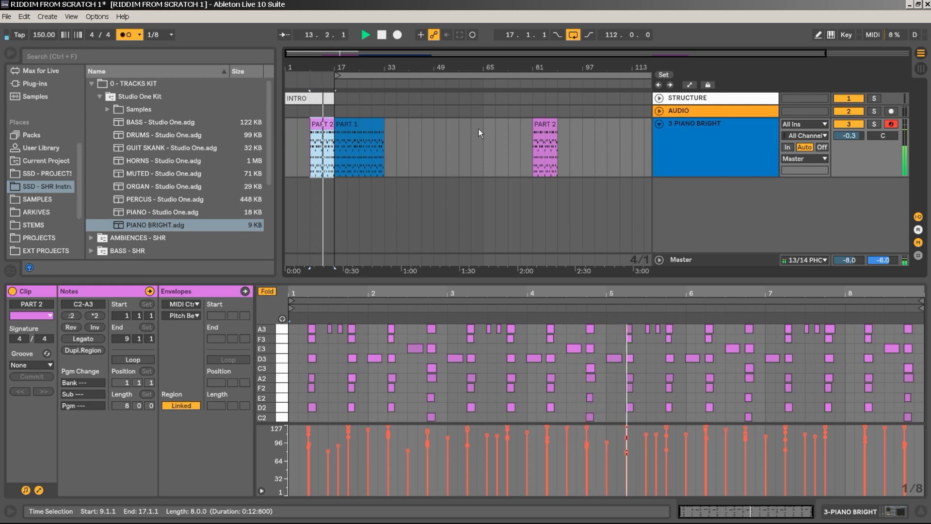
key(space)
Consolidate the PART 1 clip spanning bars 17 to 33
click(361, 130)
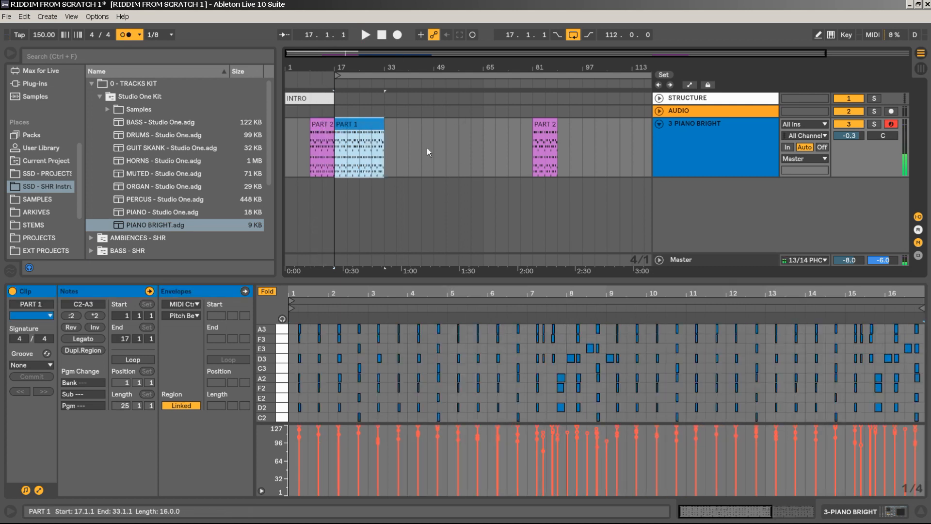
right_click(357, 129)
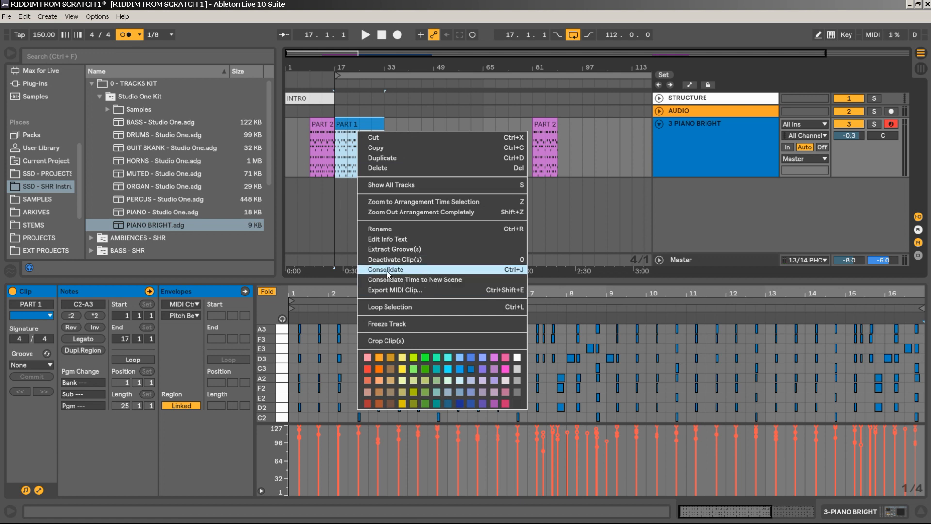
click(513, 269)
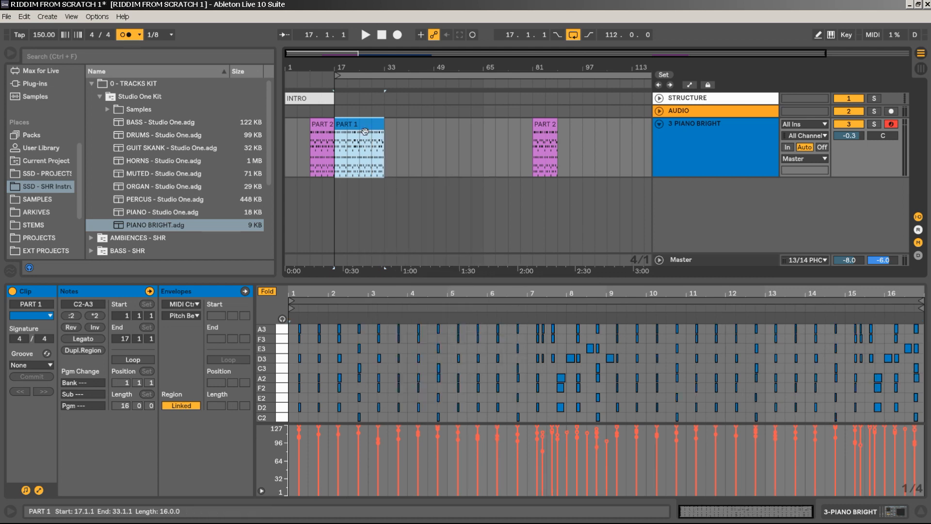
mouse_move(383, 129)
mouse_down()
mouse_move(459, 127)
mouse_move(373, 129)
mouse_move(398, 128)
mouse_move(384, 129)
mouse_up()
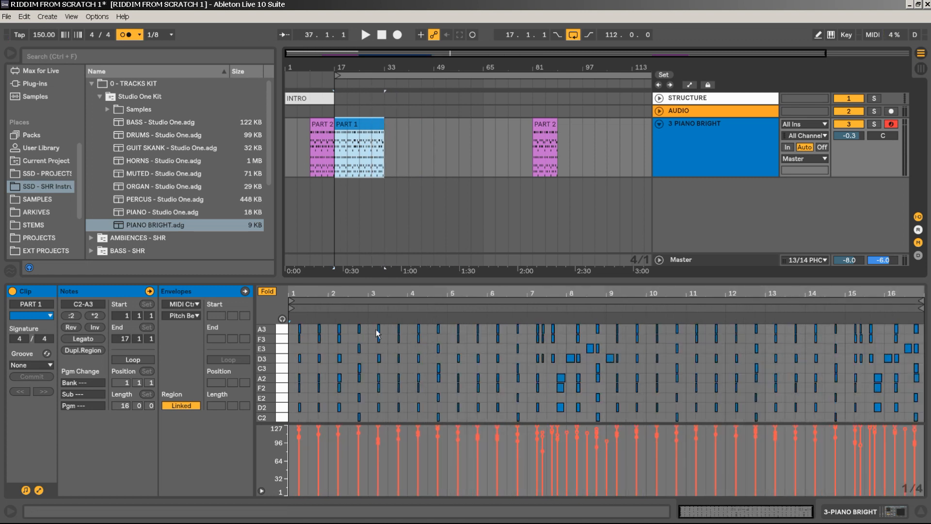
Turn on looping for the PART 1 clip and extend its end to bar 65
click(137, 361)
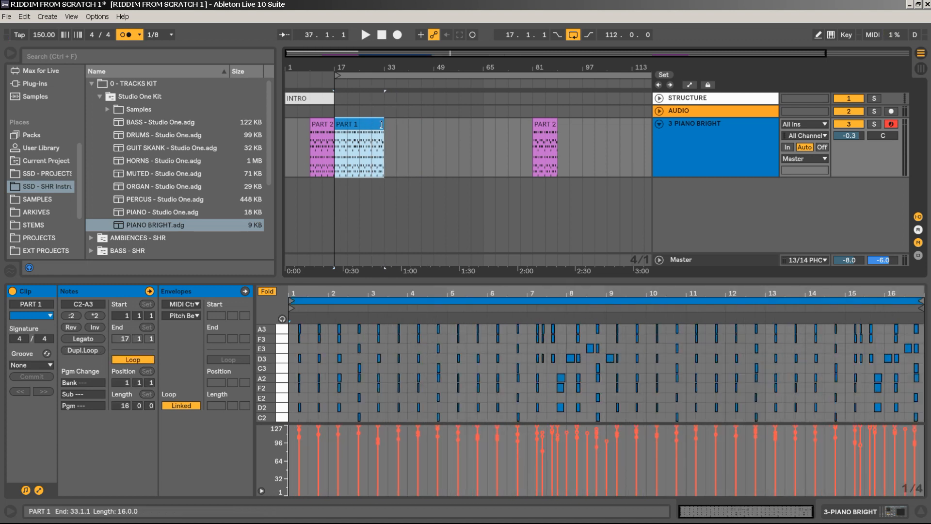
drag(381, 124, 479, 126)
Move the second PART 2 clip to bar 129 and set the arrangement loop to PART 1's span, bars 17 to 65
drag(433, 67, 415, 67)
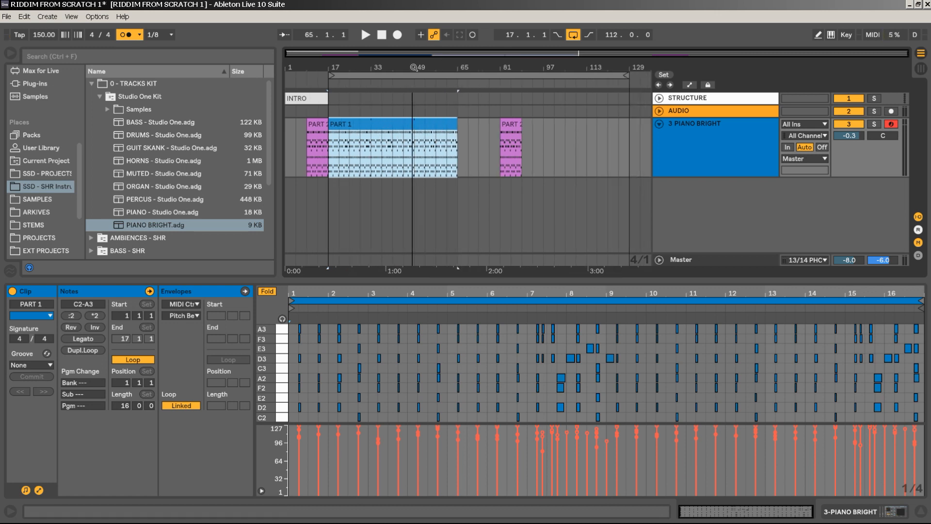
drag(509, 135, 623, 134)
click(377, 144)
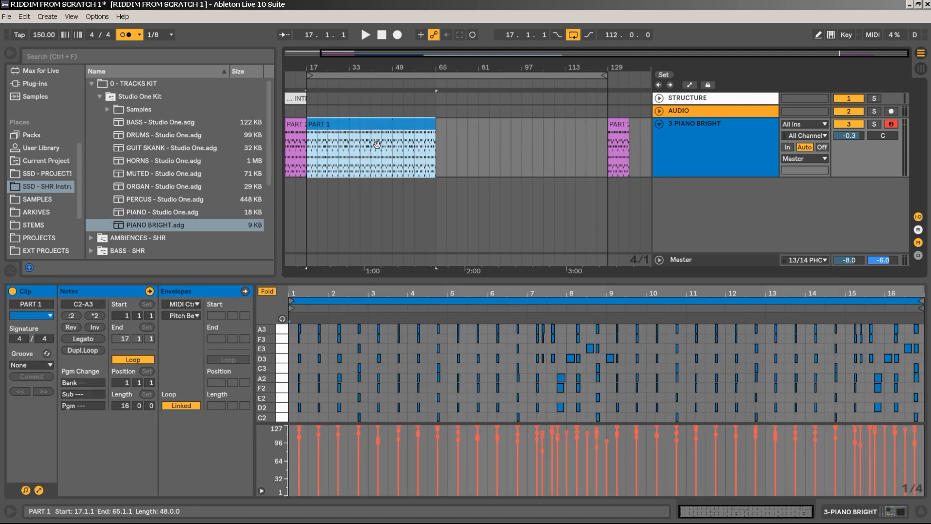
key(ctrl+l)
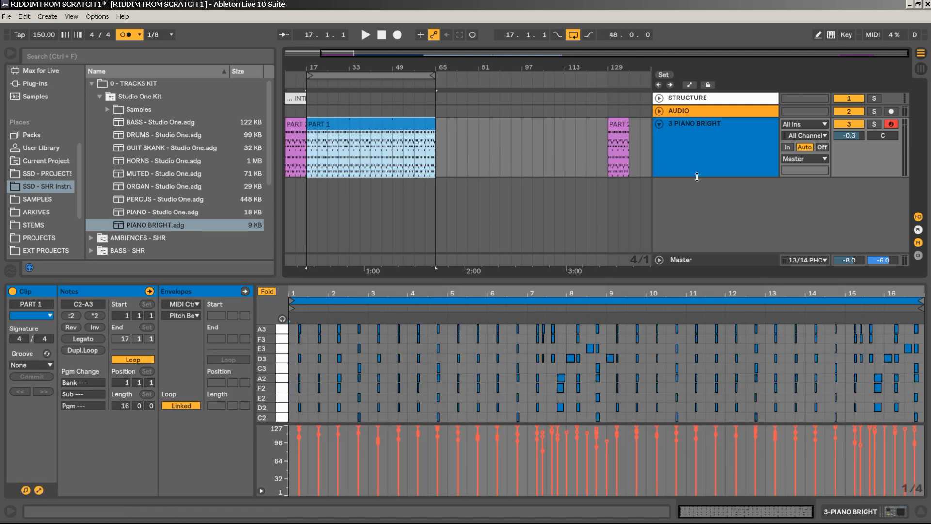
Insert another MIDI track below the bright piano track
right_click(699, 195)
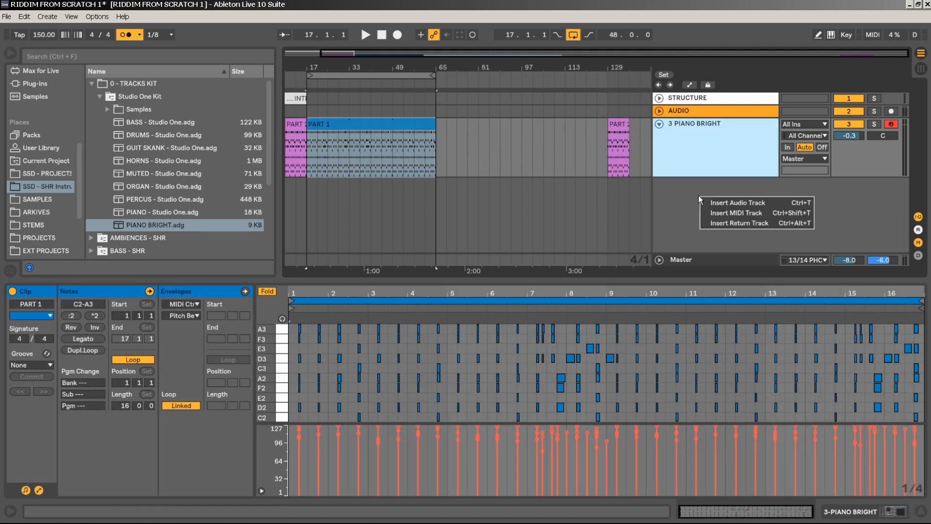
click(729, 211)
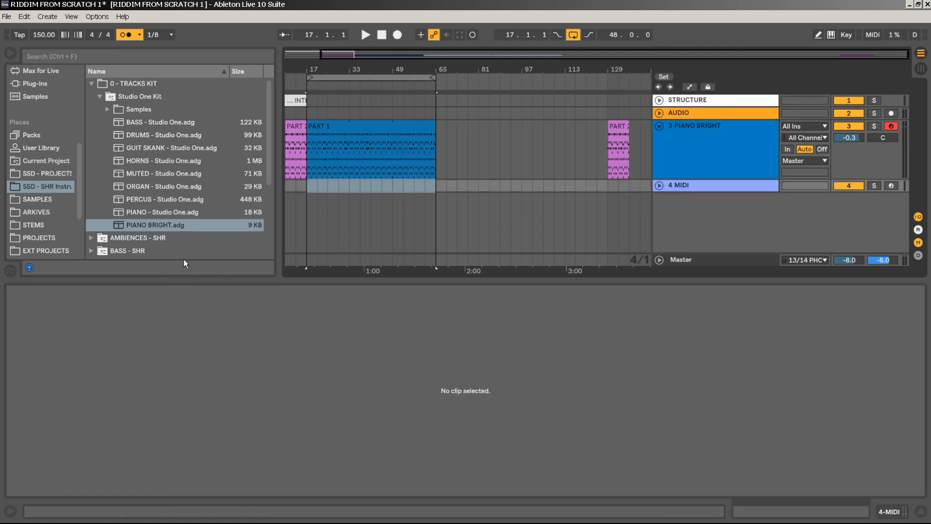
Load the BASS - Studio One.adg instrument rack onto the empty MIDI track and arm that track for recording
drag(149, 120, 715, 186)
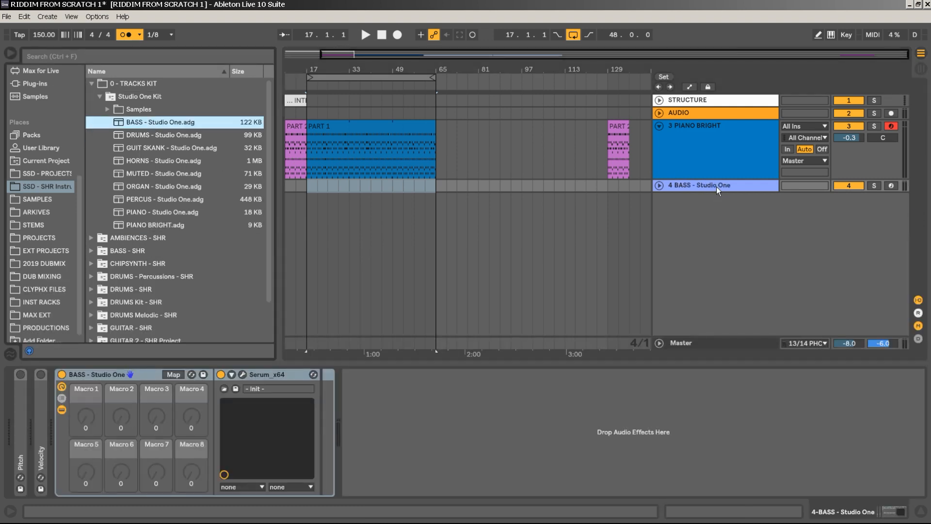
click(892, 186)
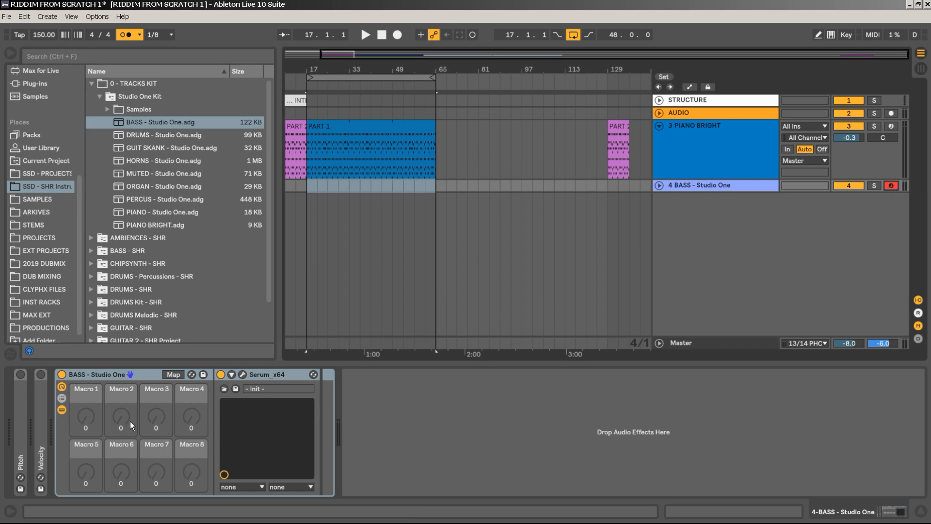
Examine the oscillator and effects settings of the bass patch in Serum, and close the plug-in window
click(243, 375)
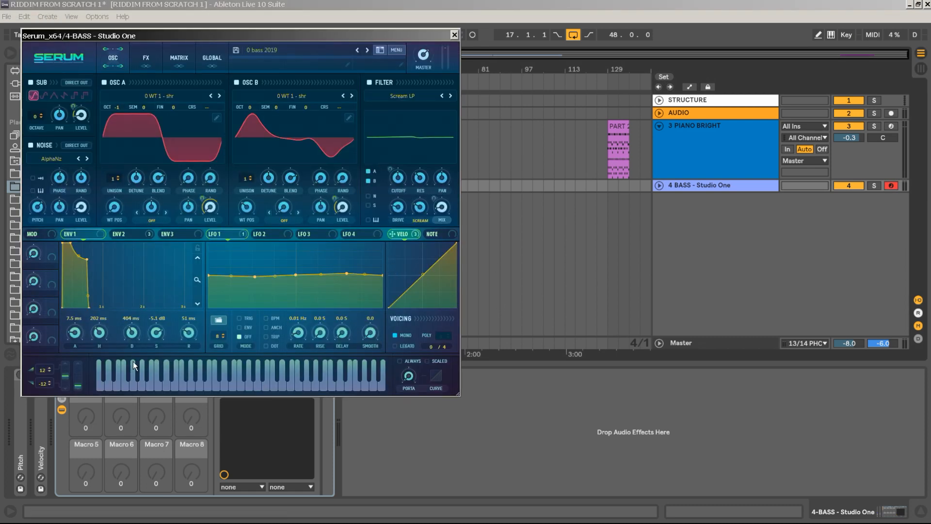
click(150, 57)
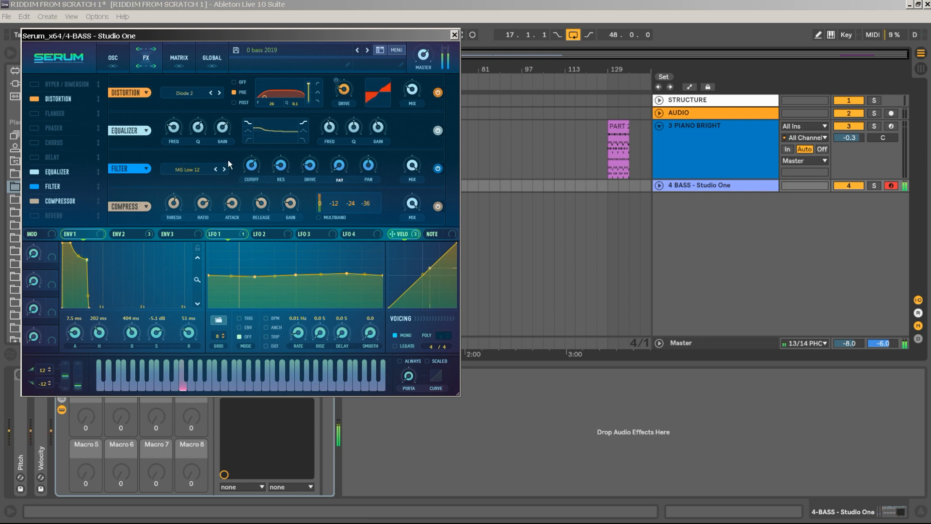
mouse_move(255, 162)
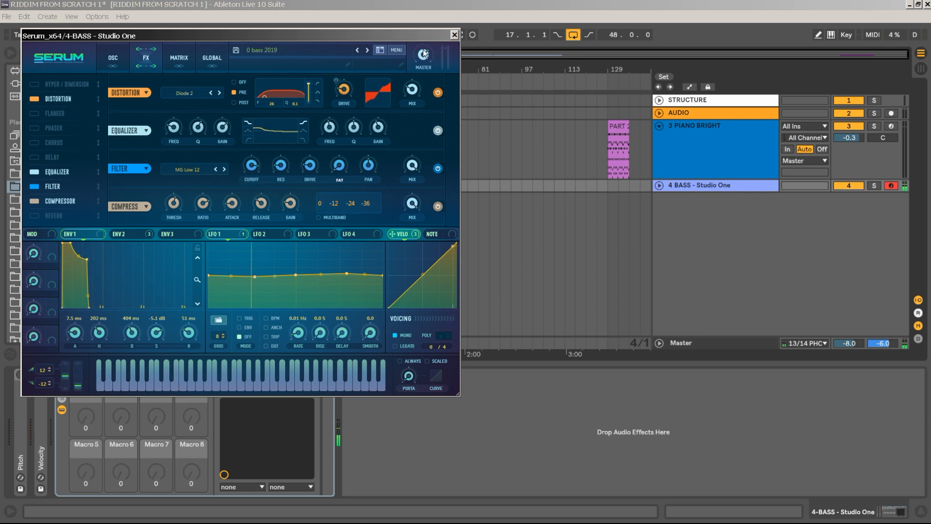
click(454, 35)
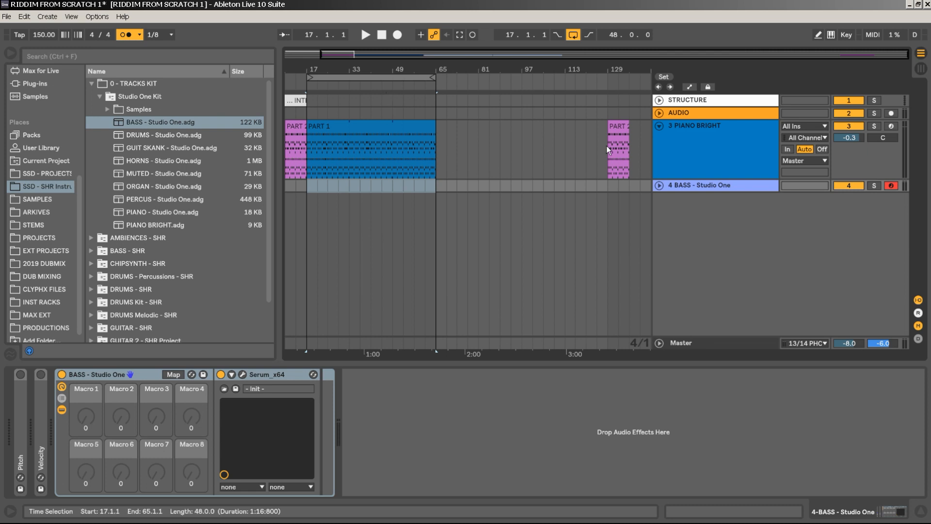
Fold the bright piano track and record a bass line against PART 1 from bar 17 to about bar 33
key(space)
click(659, 125)
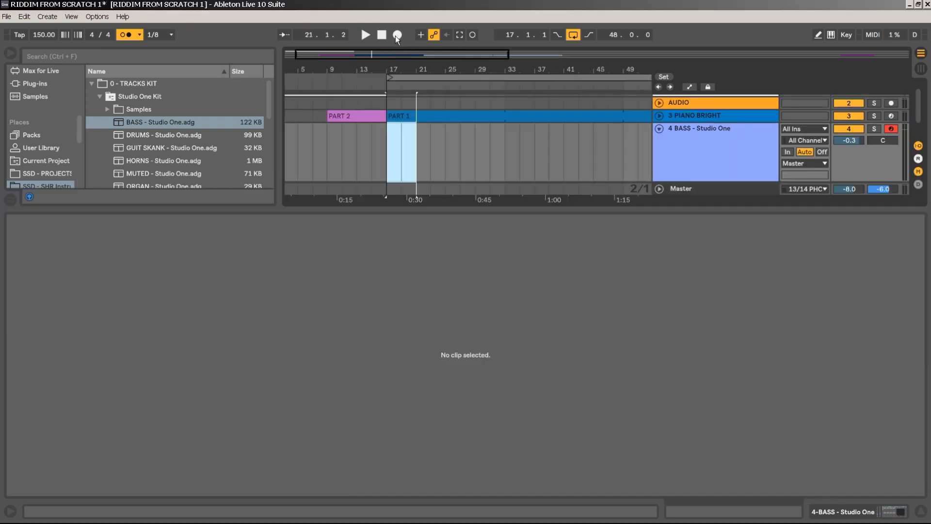
click(397, 35)
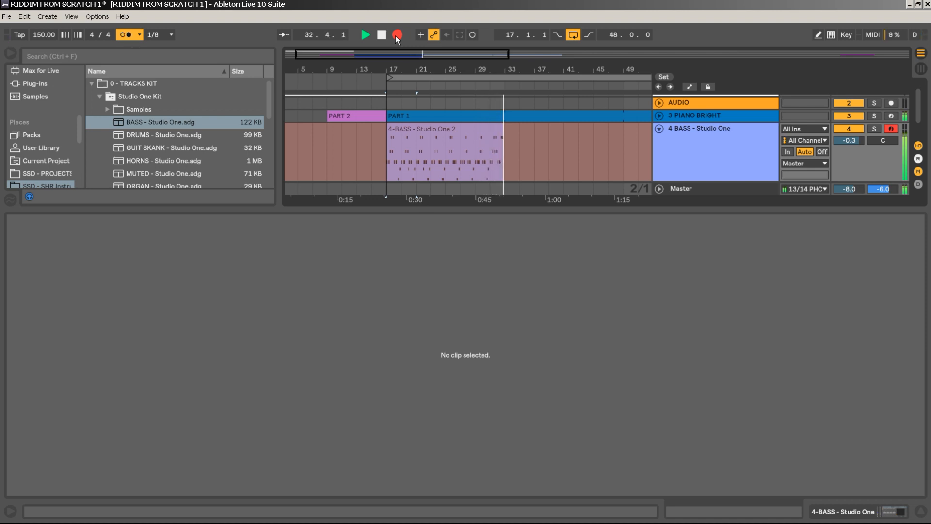
key(space)
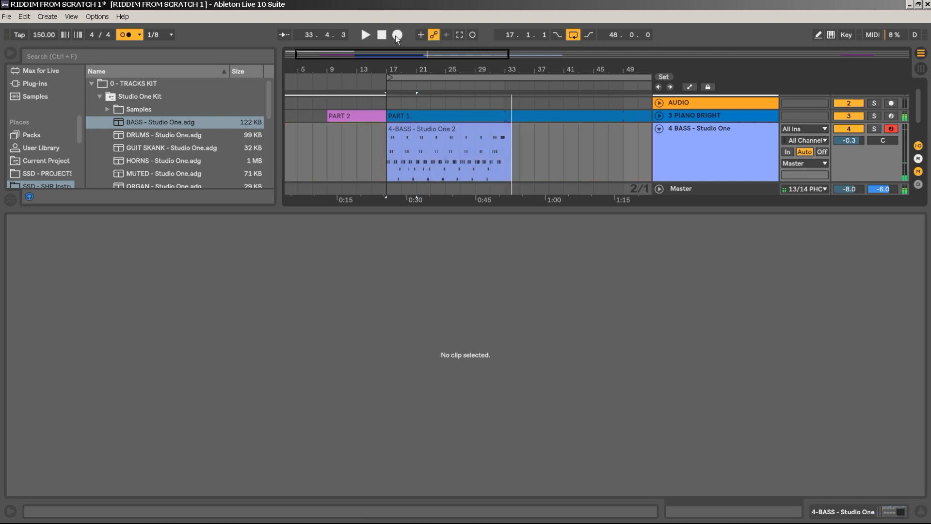
Quantize the start of the recorded bass notes to the current grid
right_click(612, 263)
click(675, 281)
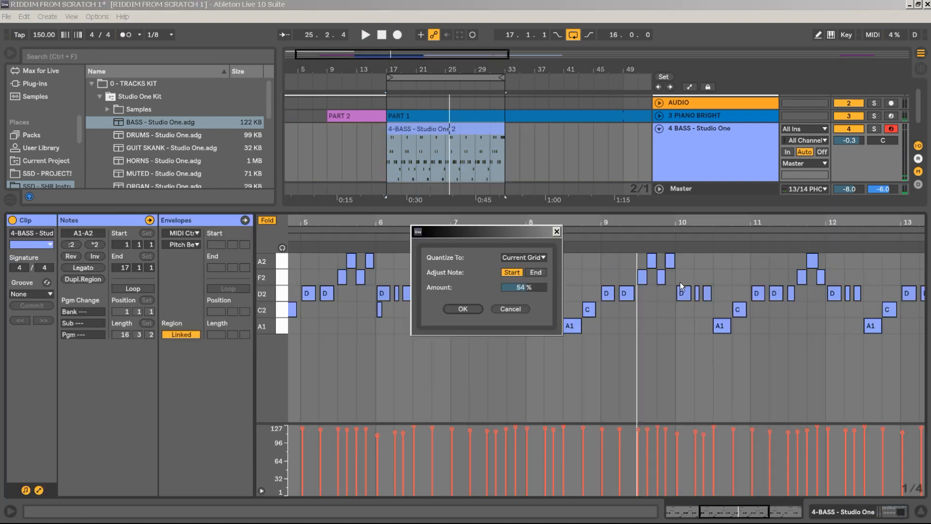
click(530, 284)
click(464, 309)
Play the bass clip and delete the two stray short C2 notes at the starts of clip bars 4 and 6
key(space)
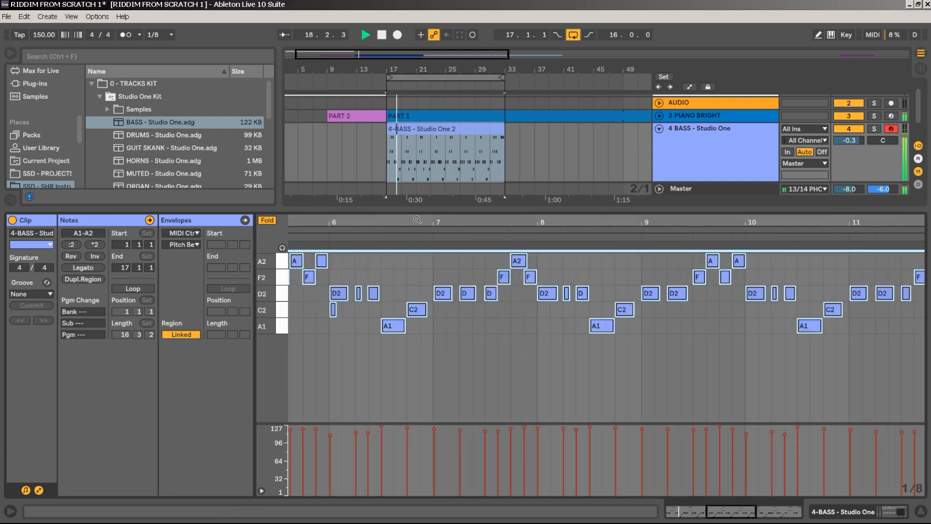
drag(417, 222, 679, 206)
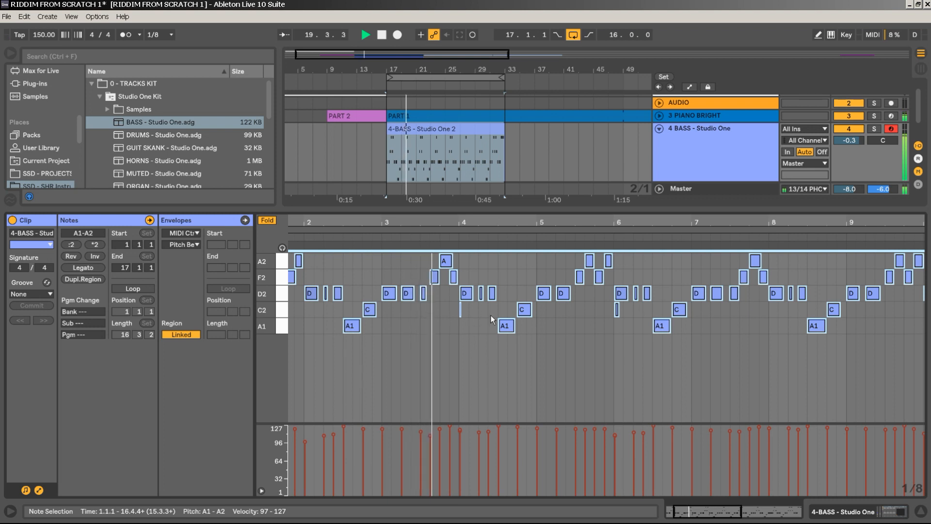
drag(490, 314, 441, 316)
key(Delete)
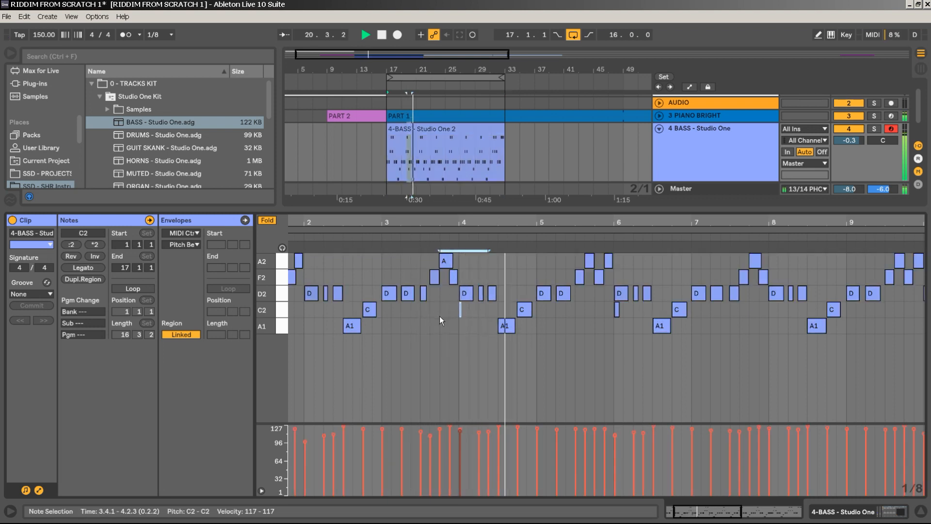
click(629, 359)
drag(618, 312, 610, 318)
key(Delete)
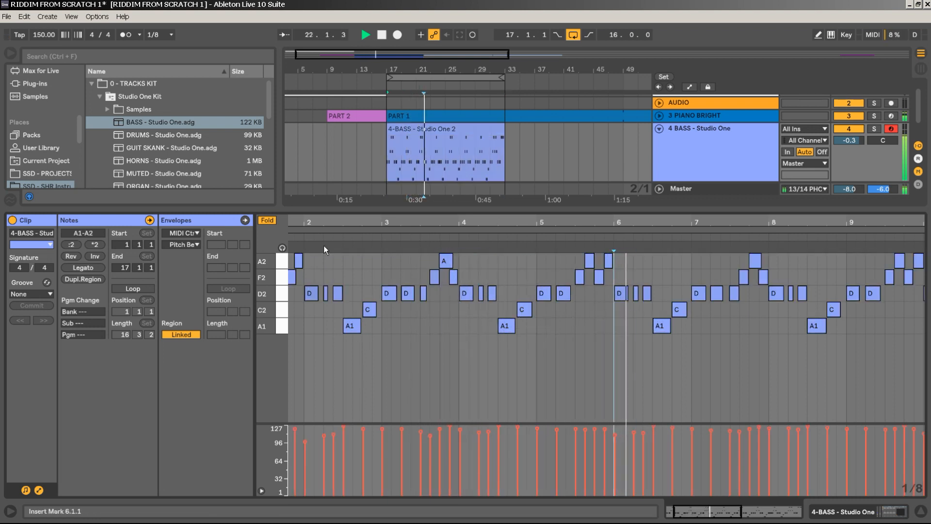
Replay the bass clip from its start and lengthen the overly short D2 notes in clip bars 1, 2 and 7
drag(333, 223, 393, 220)
key(space)
key(space)
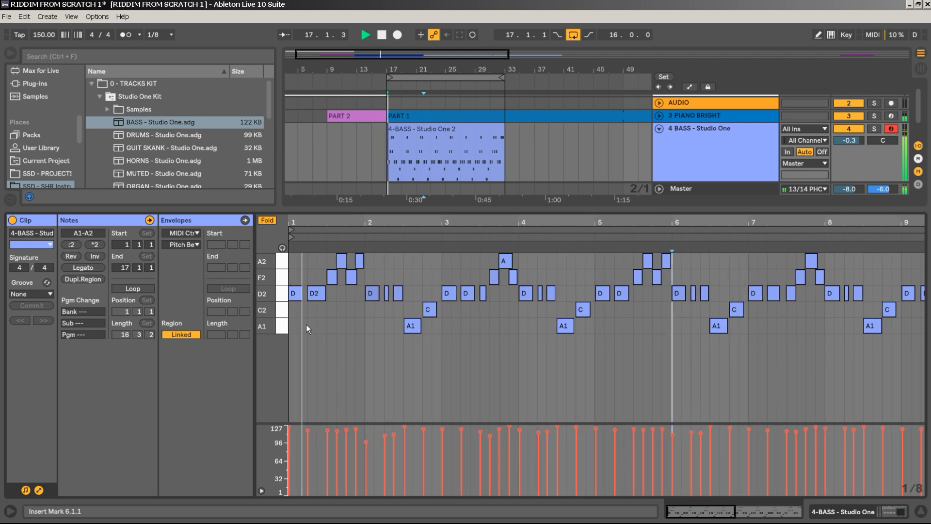
drag(301, 299, 305, 300)
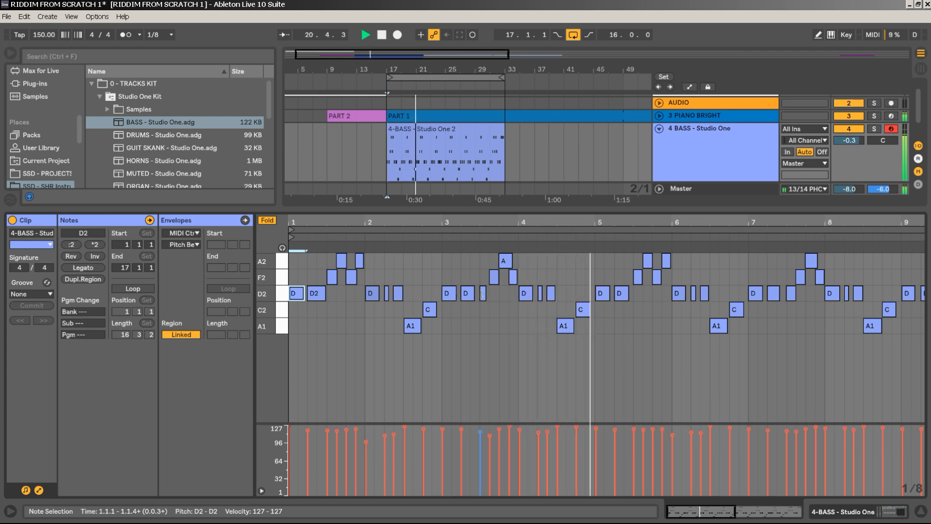
drag(485, 294, 456, 294)
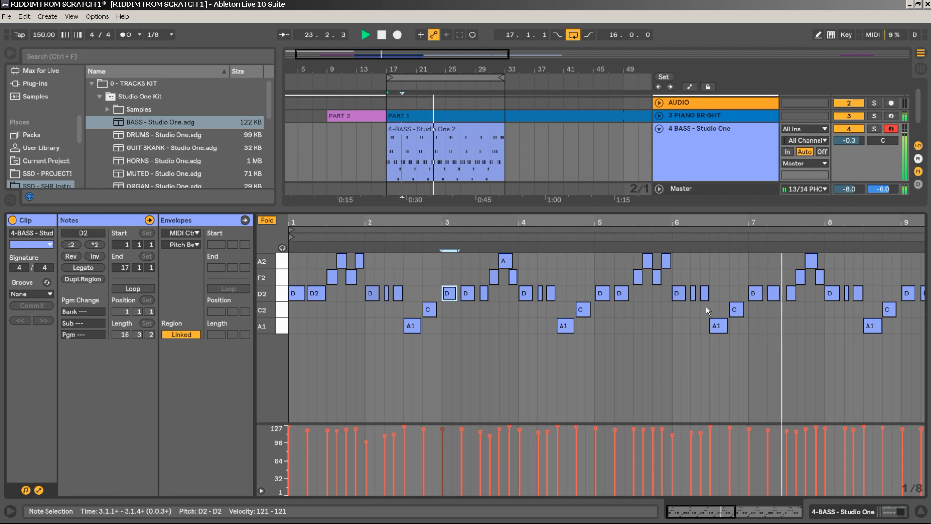
drag(757, 280, 779, 295)
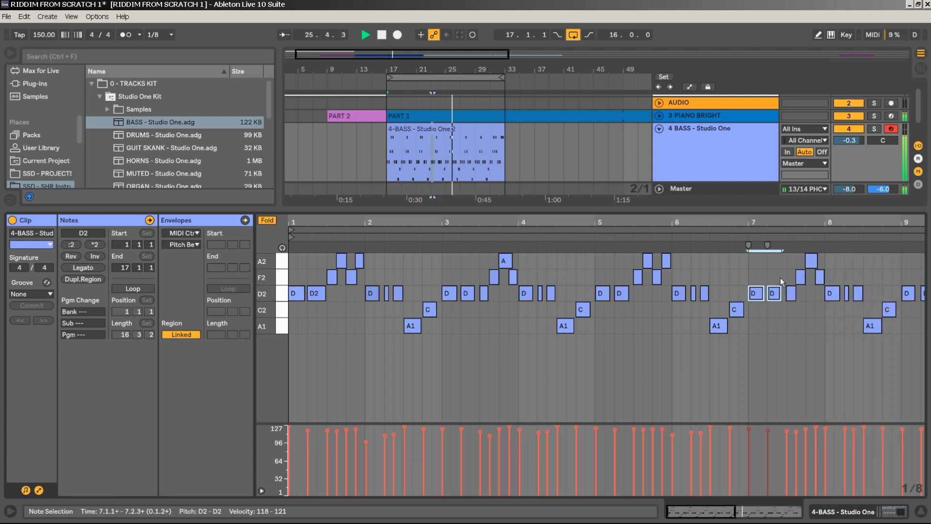
drag(781, 295, 784, 295)
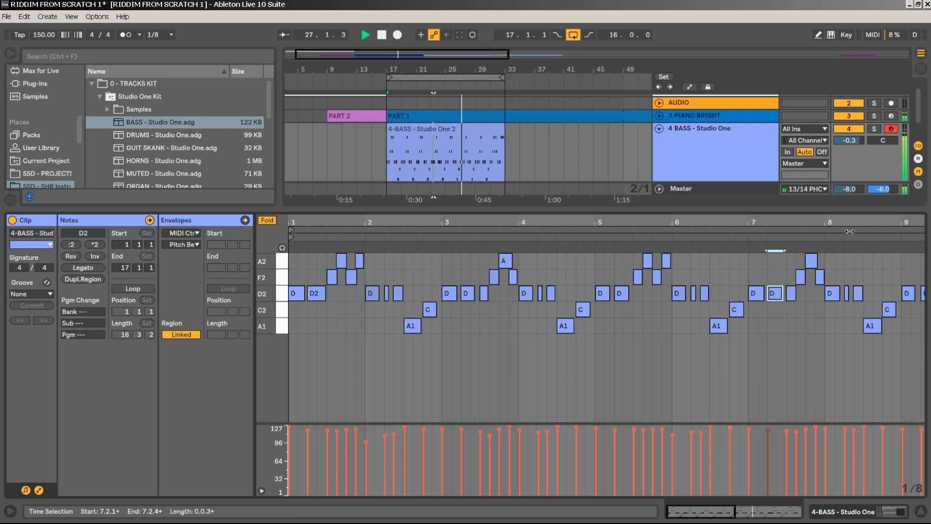
Check the remaining bars of the bass clip against playback, and restart playback from bar 17
drag(863, 224, 333, 224)
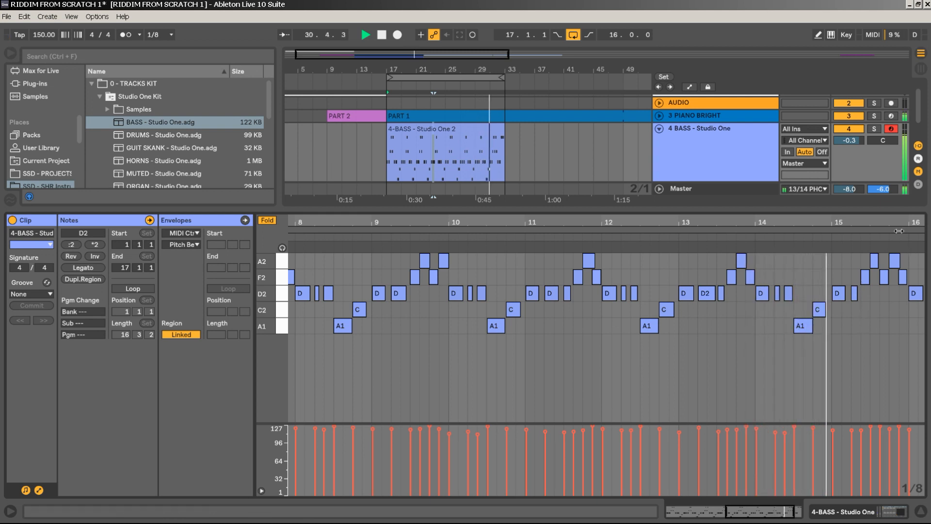
drag(902, 221, 842, 221)
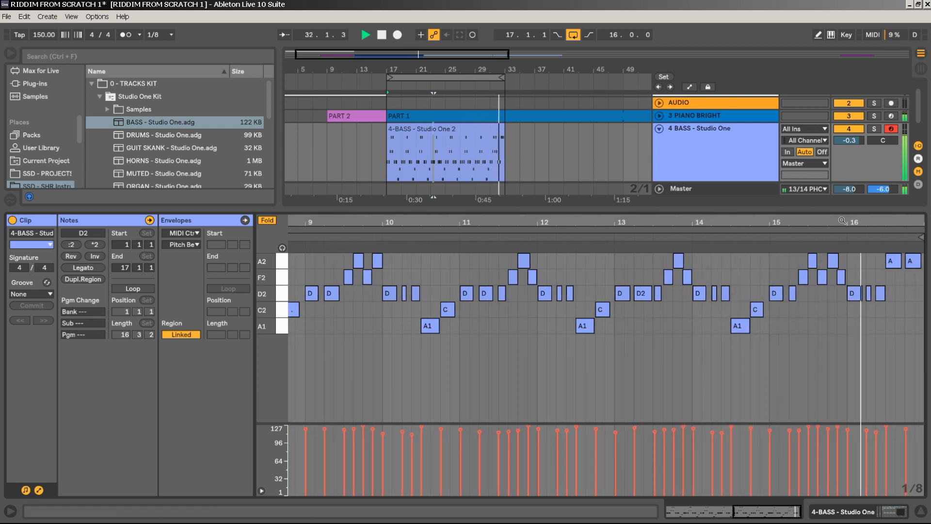
key(space)
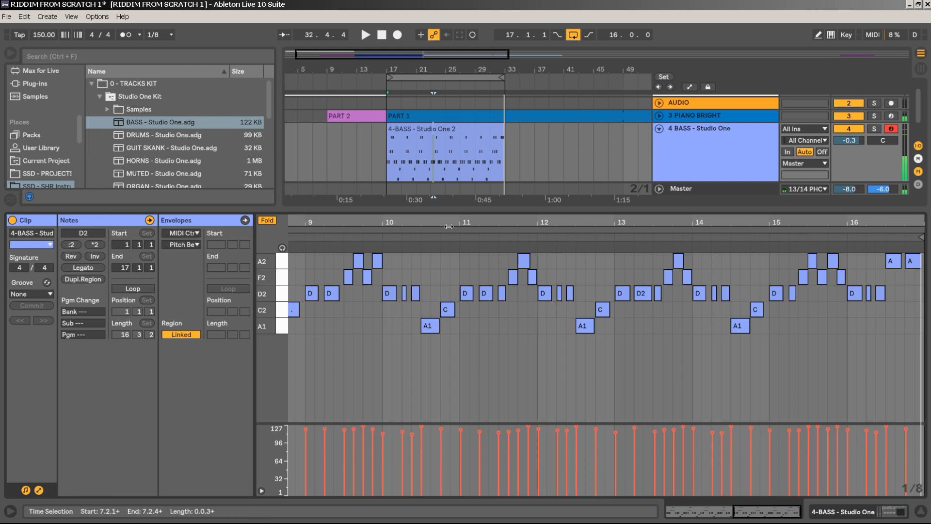
drag(625, 223, 771, 223)
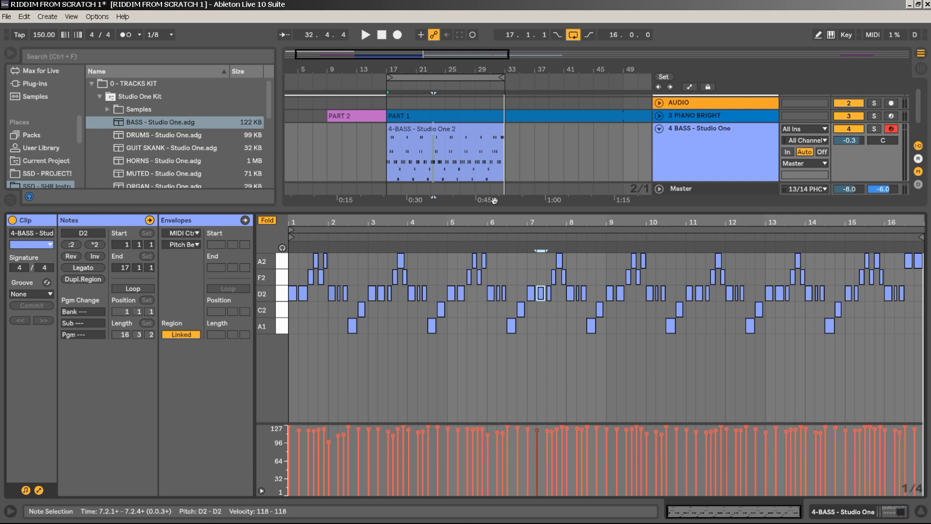
click(436, 146)
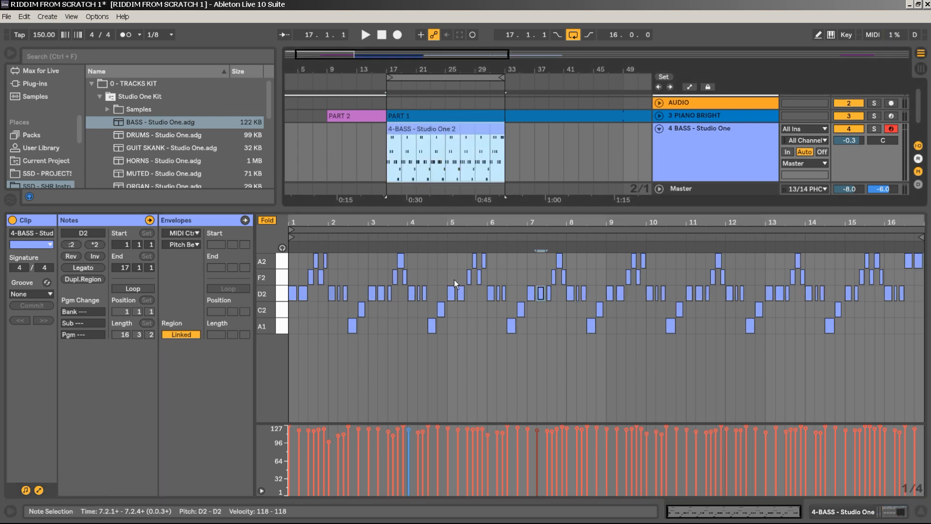
mouse_move(482, 218)
mouse_down()
mouse_move(482, 262)
mouse_move(507, 272)
mouse_move(482, 218)
mouse_up()
click(374, 294)
key(space)
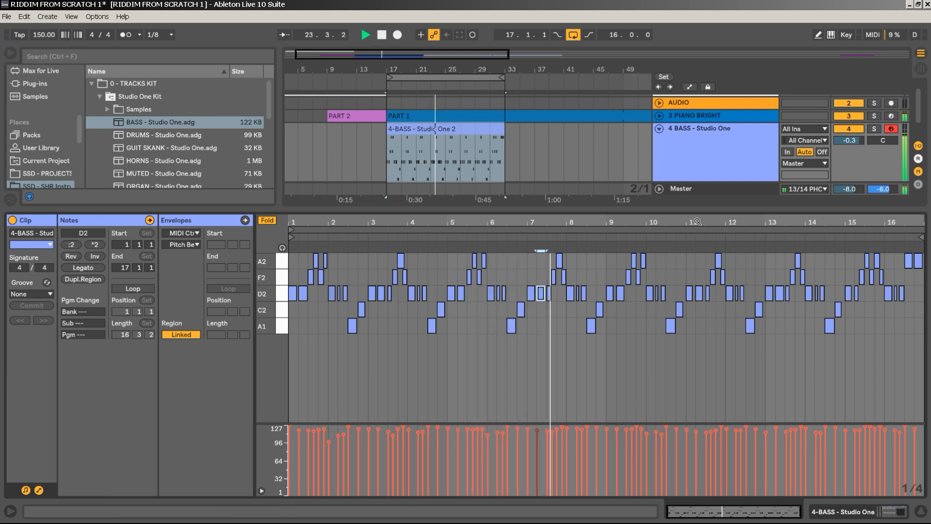
Lengthen the C2 notes at the ends of clip bars 8, 10 and 14 slightly, and stop playback
drag(697, 222, 693, 262)
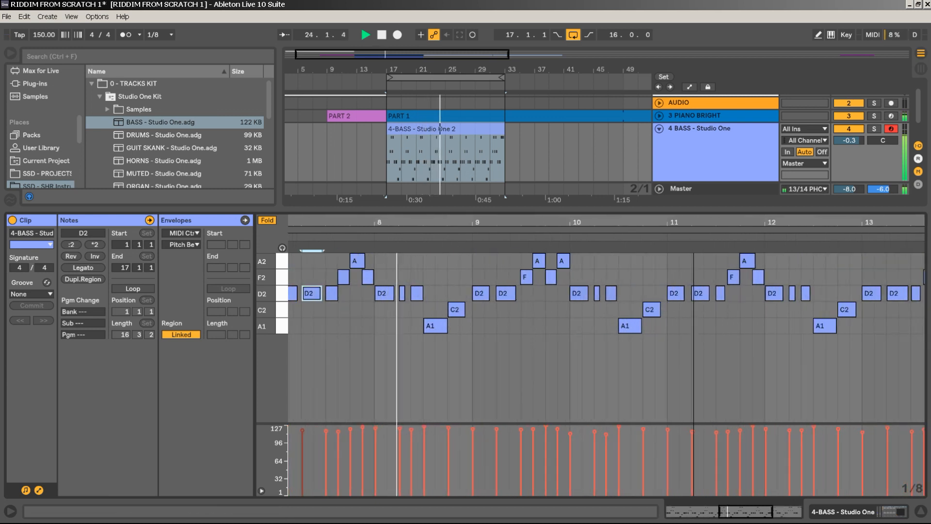
click(456, 309)
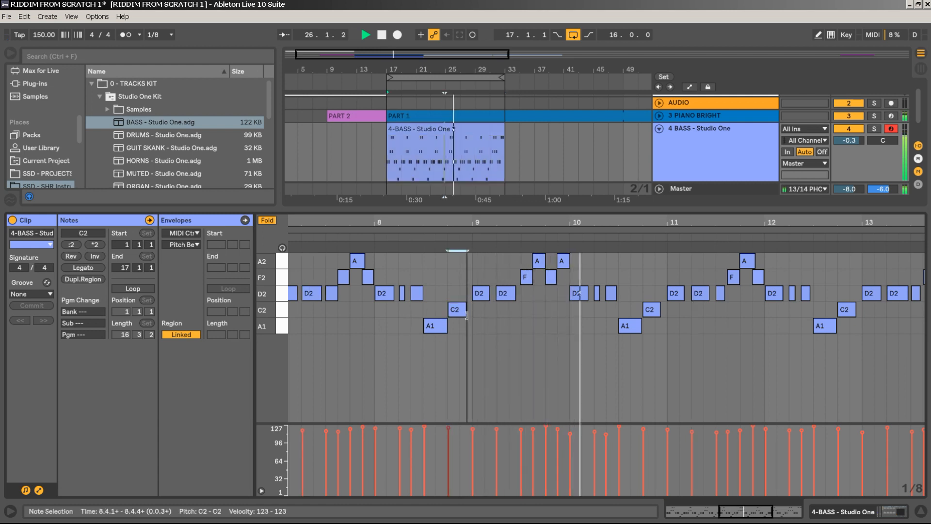
click(659, 308)
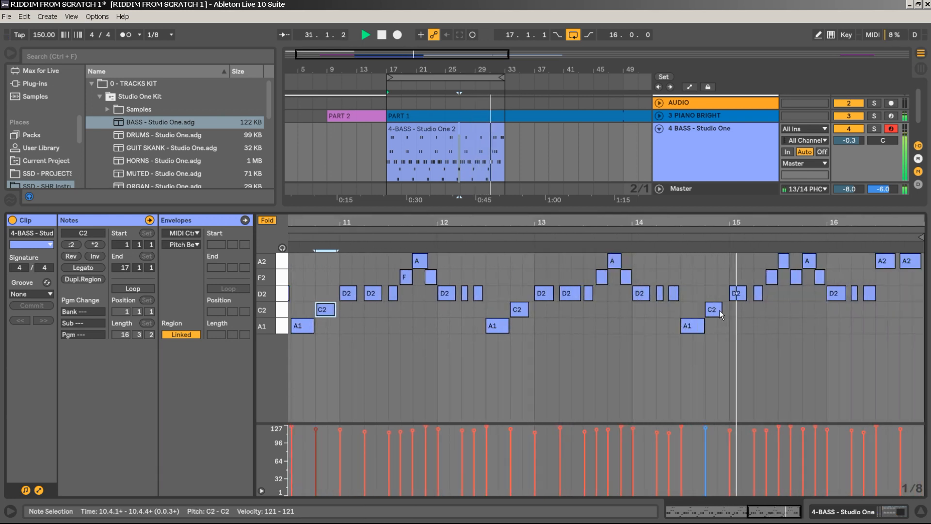
click(722, 309)
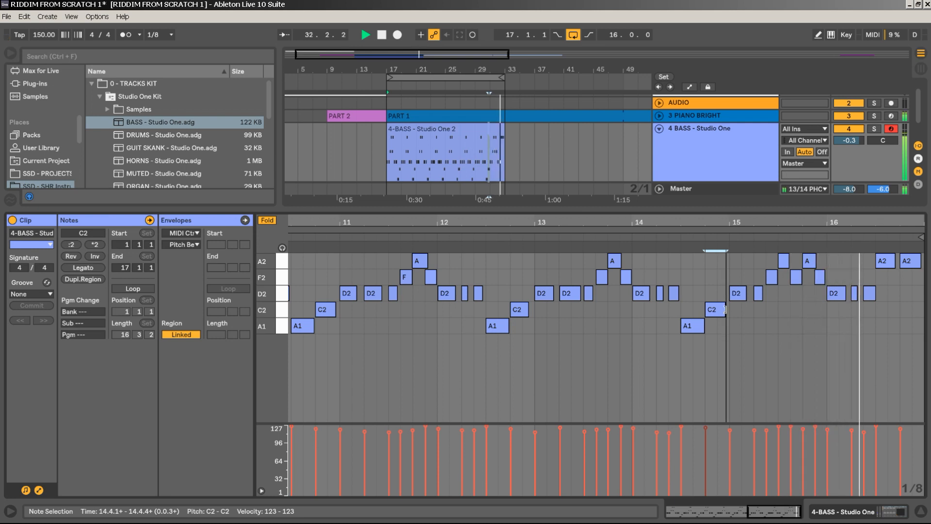
key(space)
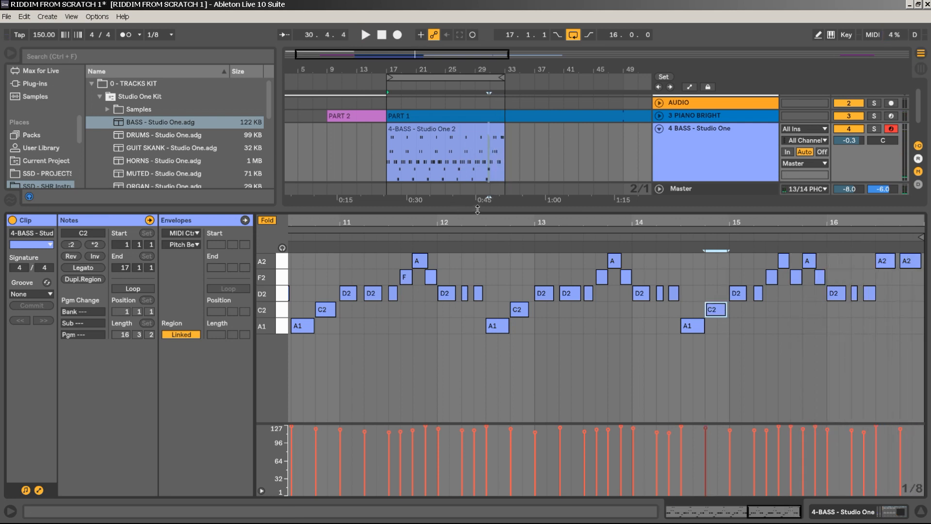
Consolidate the bass clip spanning bars 17 to 33 and turn on its looping
drag(478, 210, 465, 281)
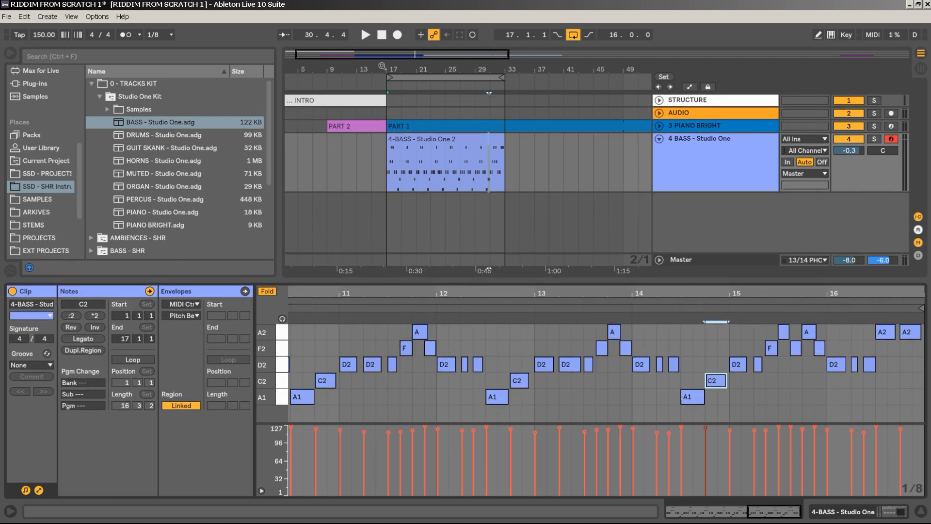
drag(403, 69, 403, 45)
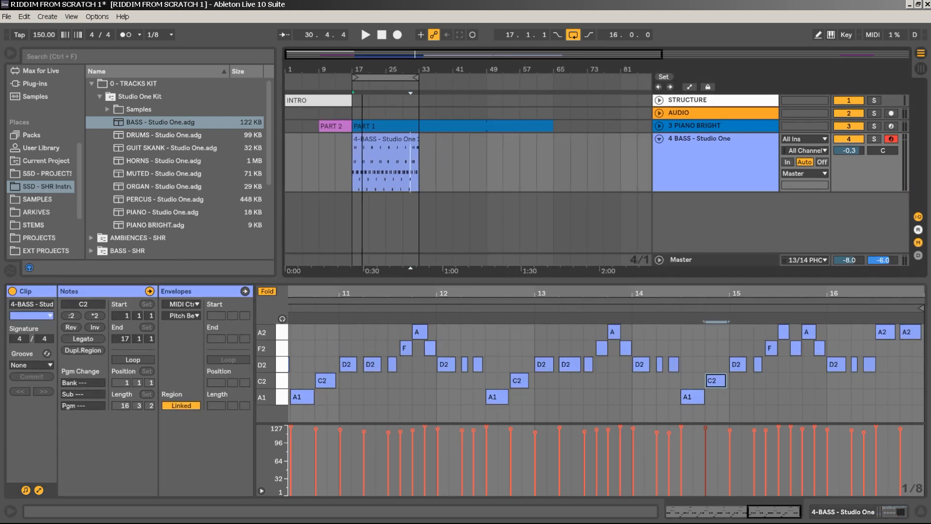
click(388, 149)
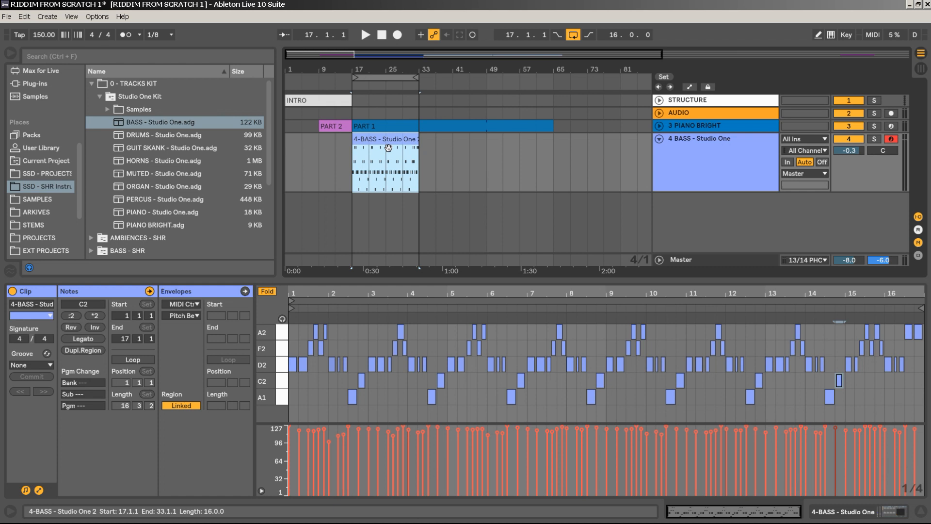
key(ctrl+j)
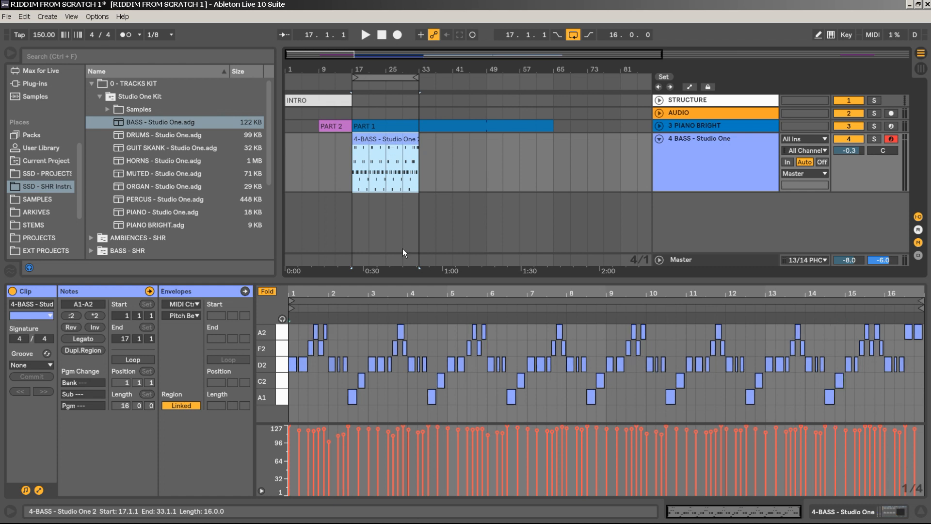
click(146, 359)
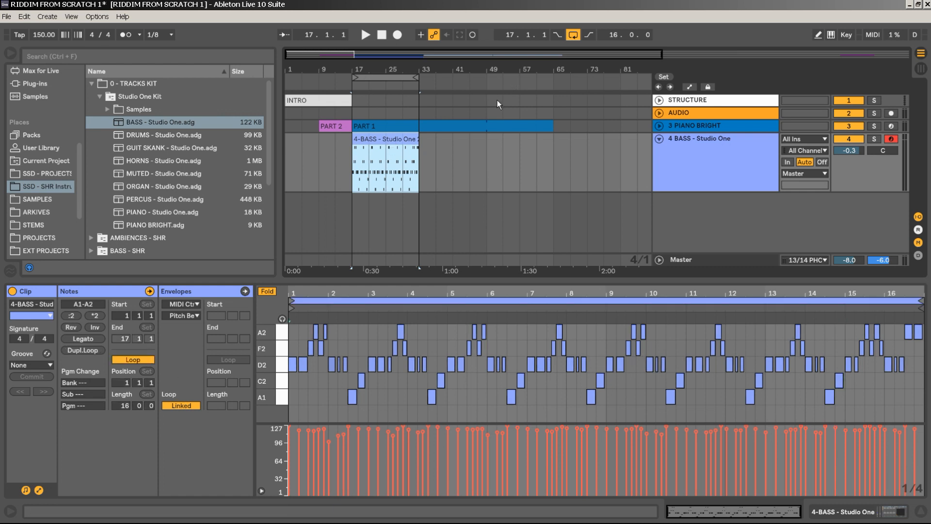
Extend the looping bass clip to bar 65, matching the end of the piano's PART 1, and collapse the bass track
drag(413, 141, 560, 142)
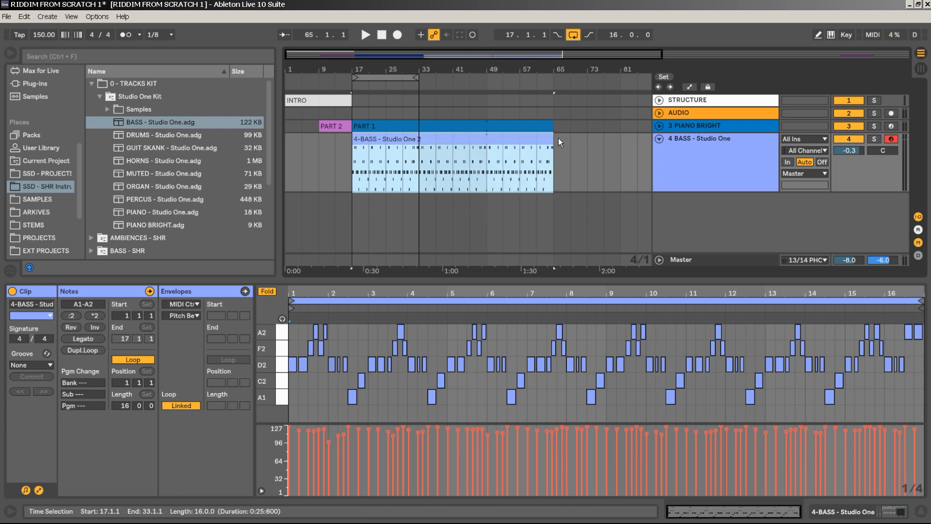
click(660, 139)
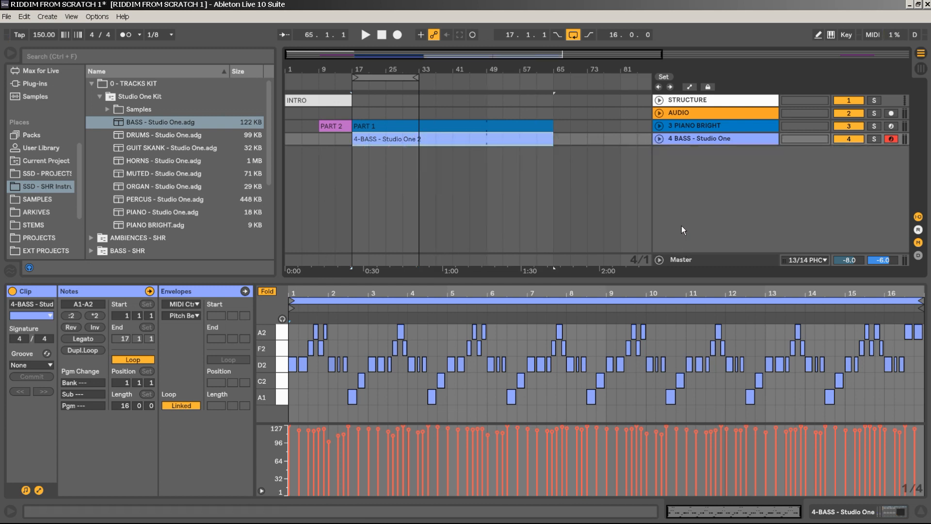
Add a MIDI track with the MUTED - Studio One.adg rack below the bass and copy the bass clip onto it
right_click(704, 172)
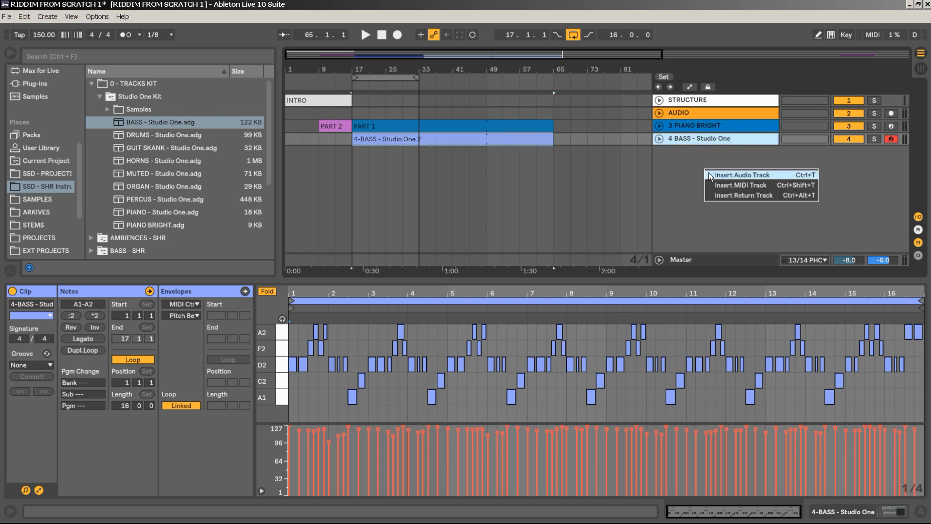
click(732, 186)
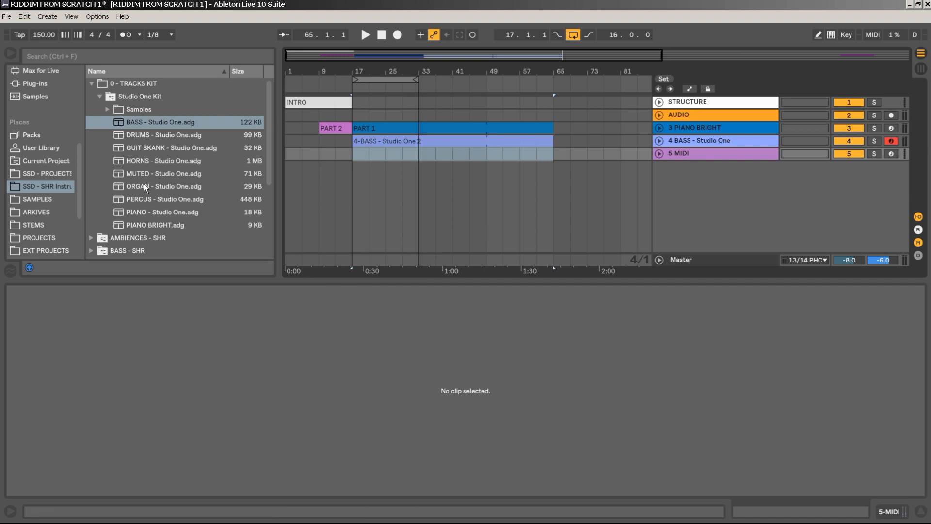
drag(155, 172, 478, 180)
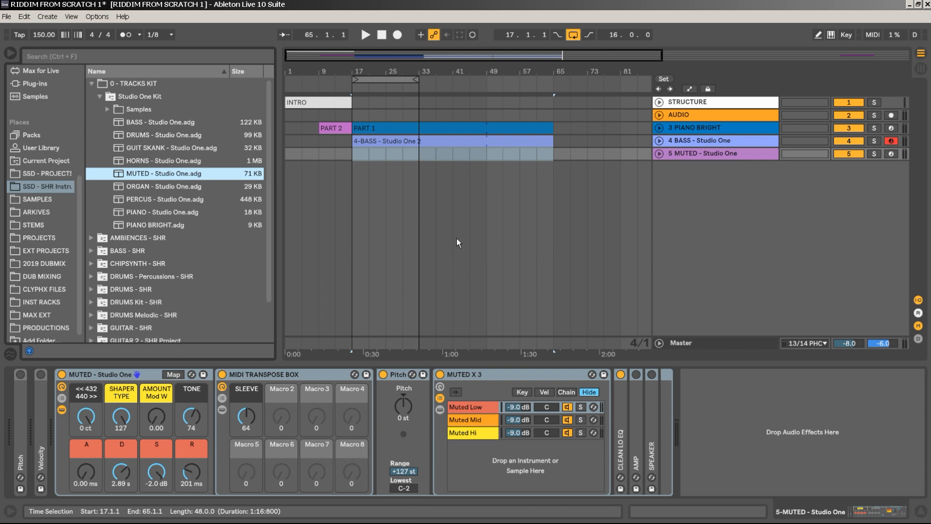
drag(376, 141, 379, 158)
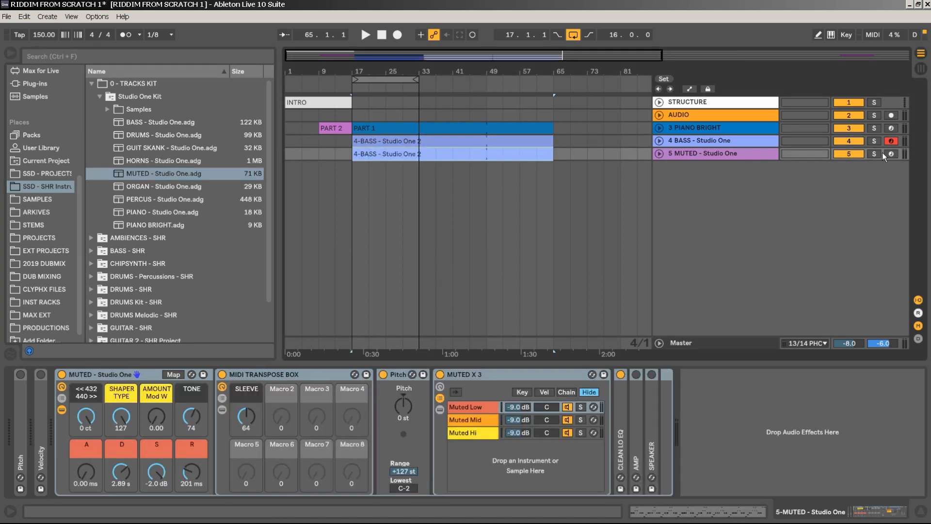
Audition the muted track soloed from bar 17, adding the bass and the piano to the solo one at a time
click(875, 153)
key(space)
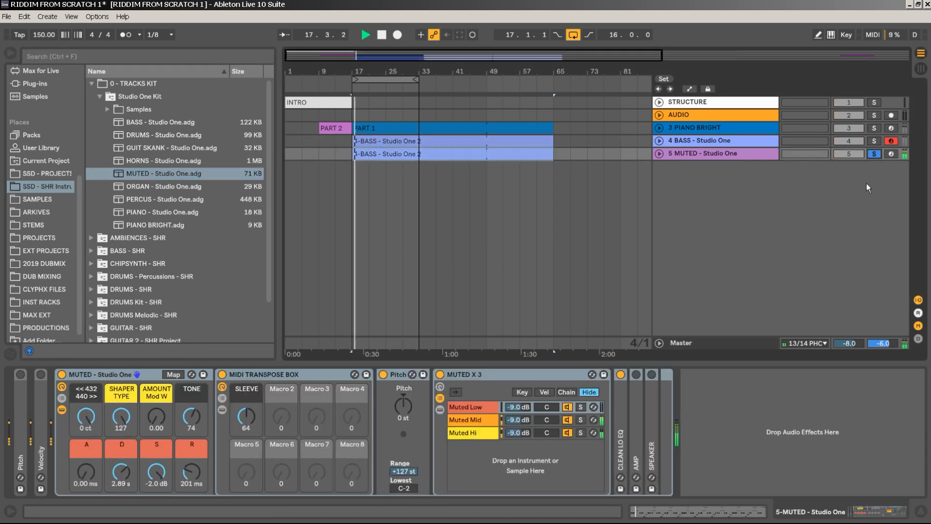
click(875, 142)
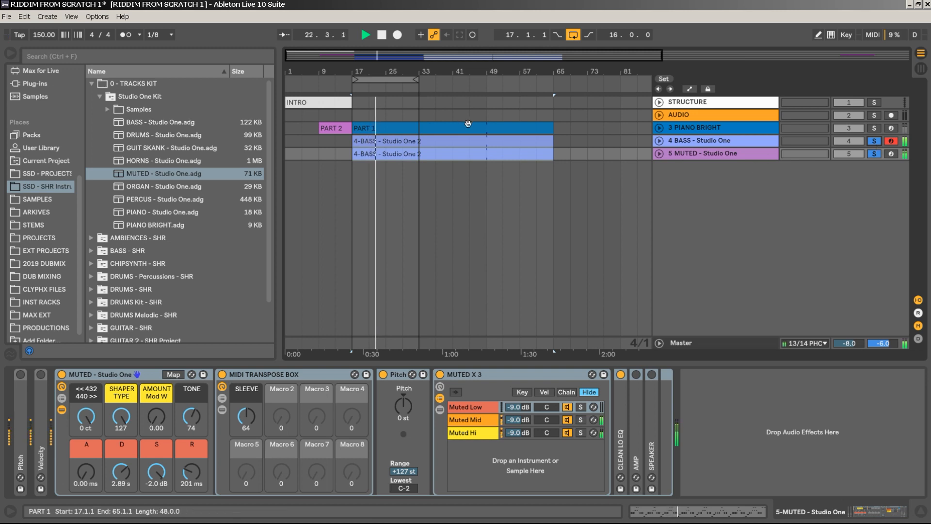
click(873, 129)
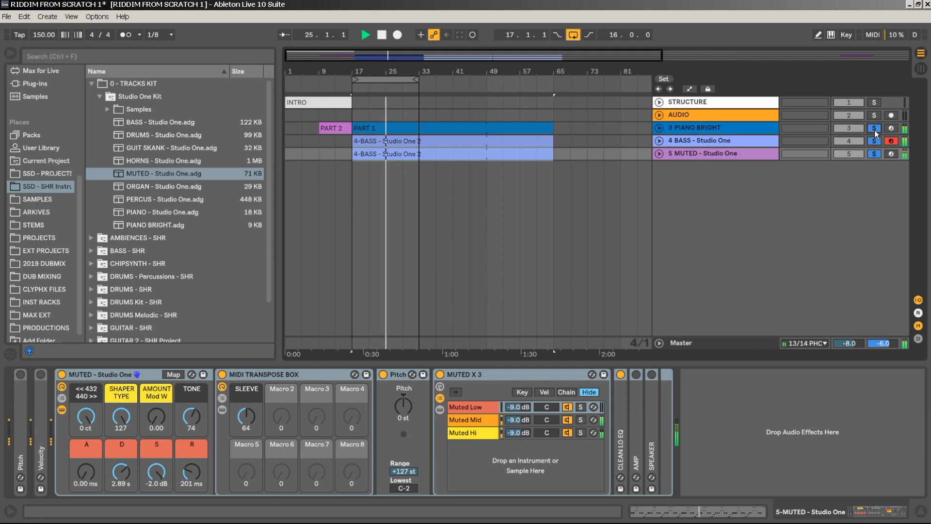
Try all notes of the bass clip one octave lower during playback, return them to A1-A2, and stop playback
double_click(469, 143)
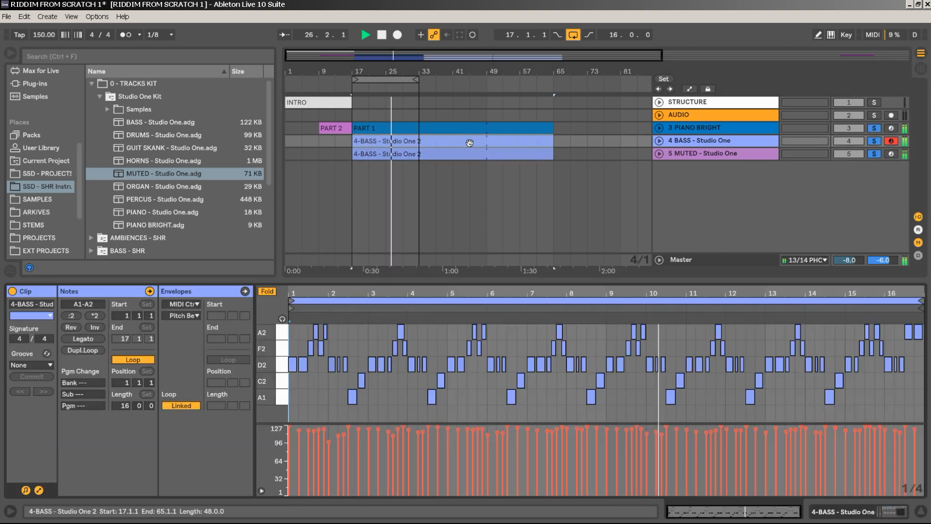
drag(389, 280, 349, 150)
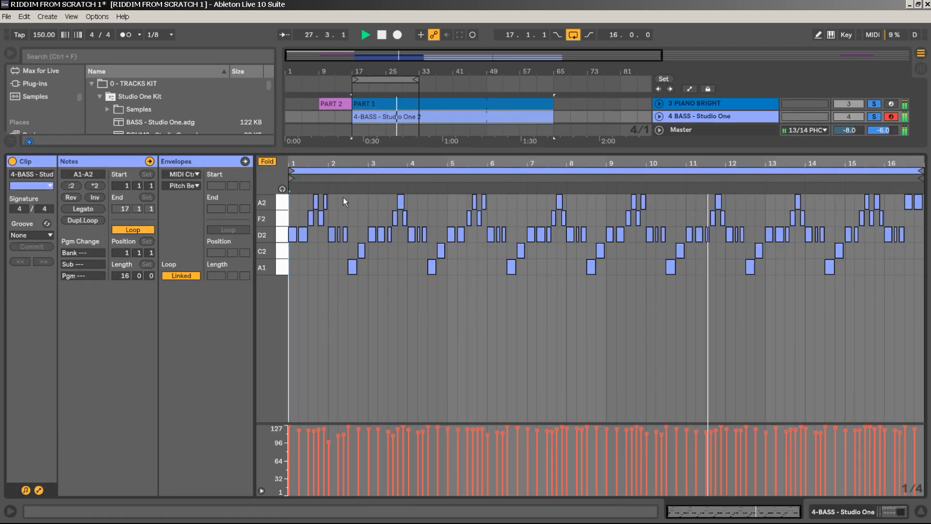
key(ctrl+a)
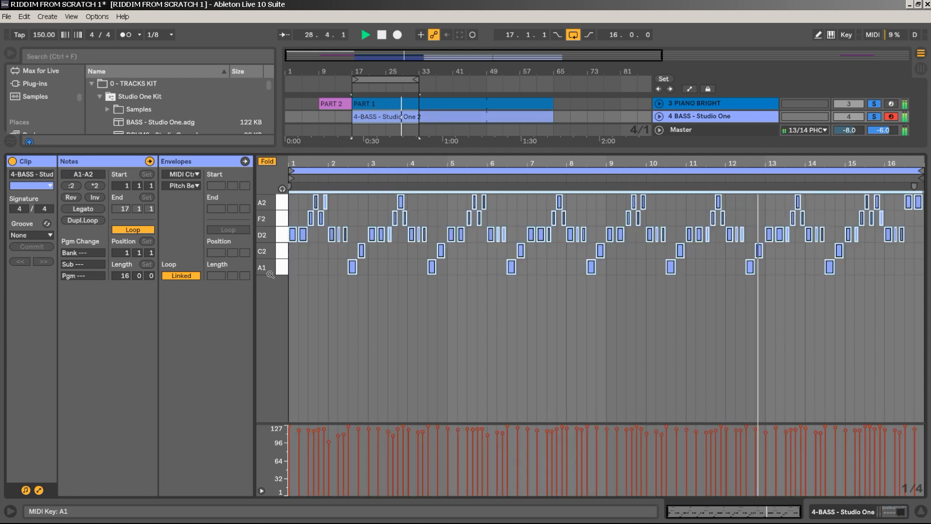
key(shift+Down)
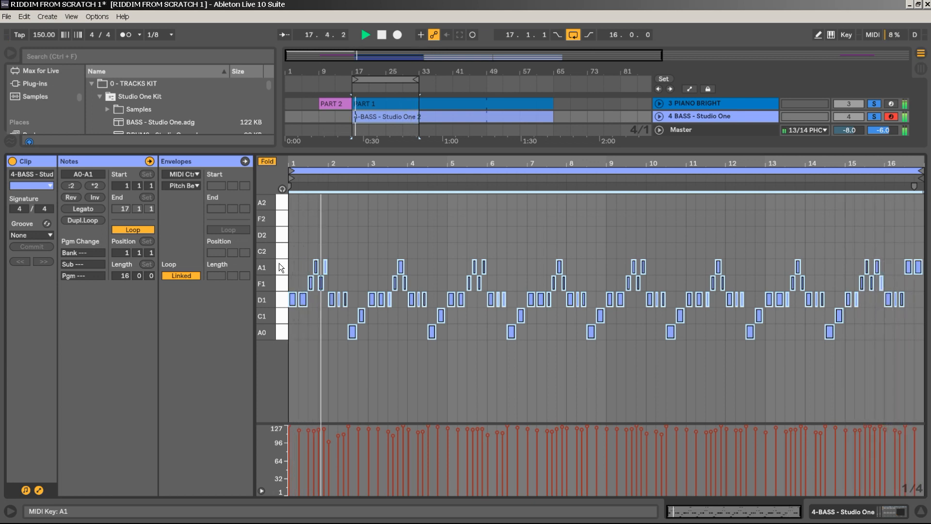
key(shift+Up)
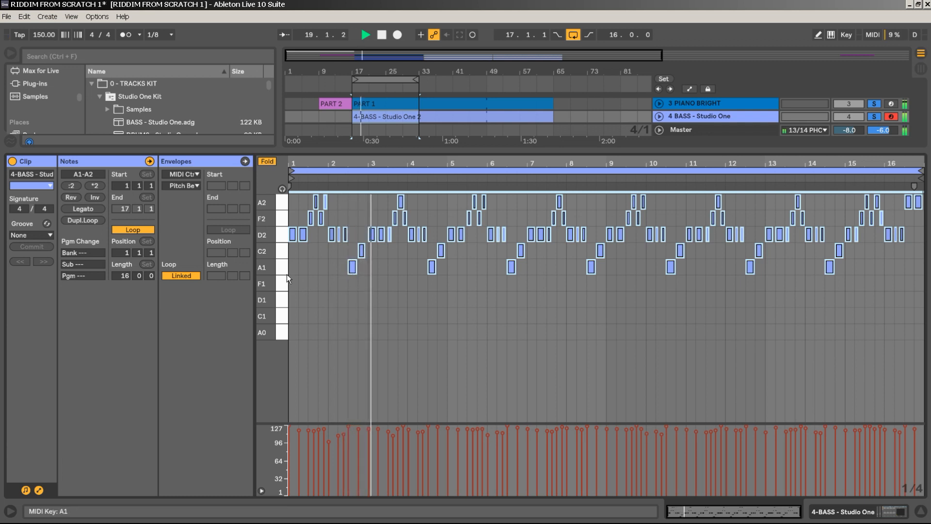
key(space)
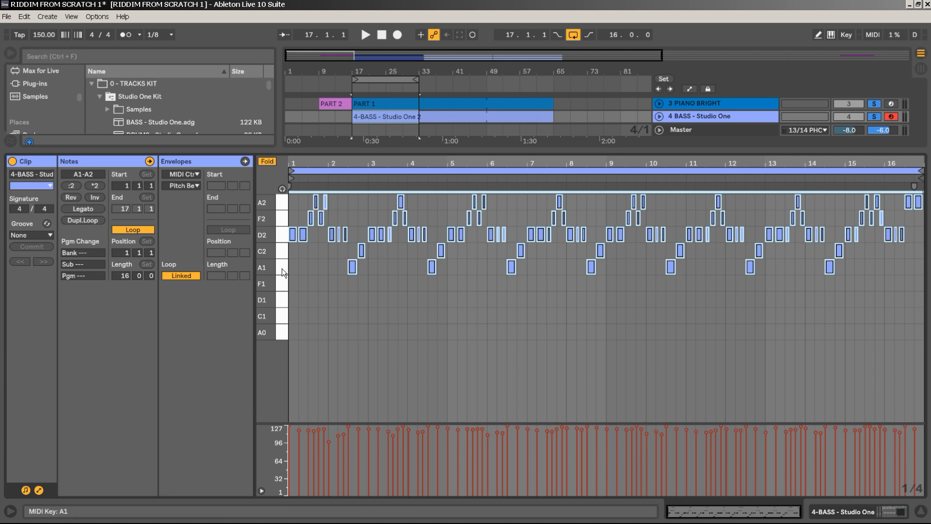
Lower all notes of the bass clip one octave to A0-A1, audition the bass soloed, and turn its solo off
drag(281, 270, 283, 200)
key(space)
key(shift+Down)
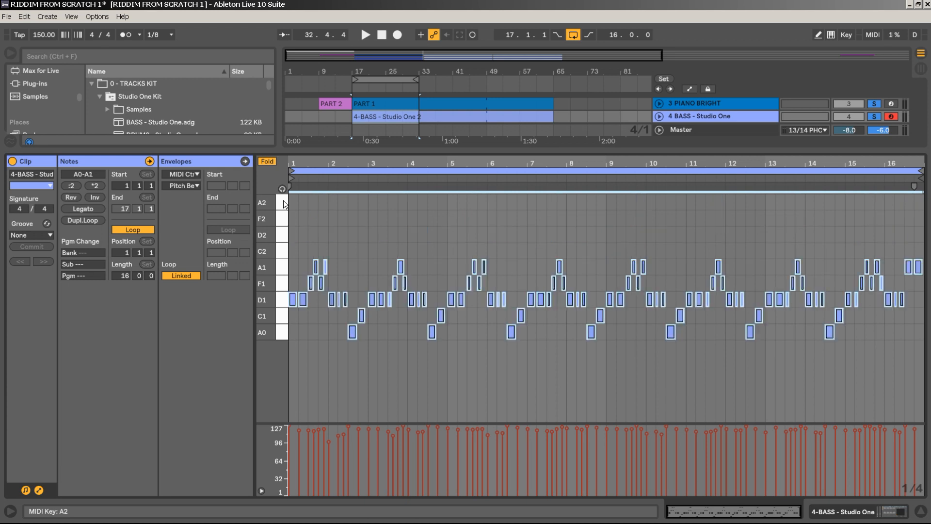
key(space)
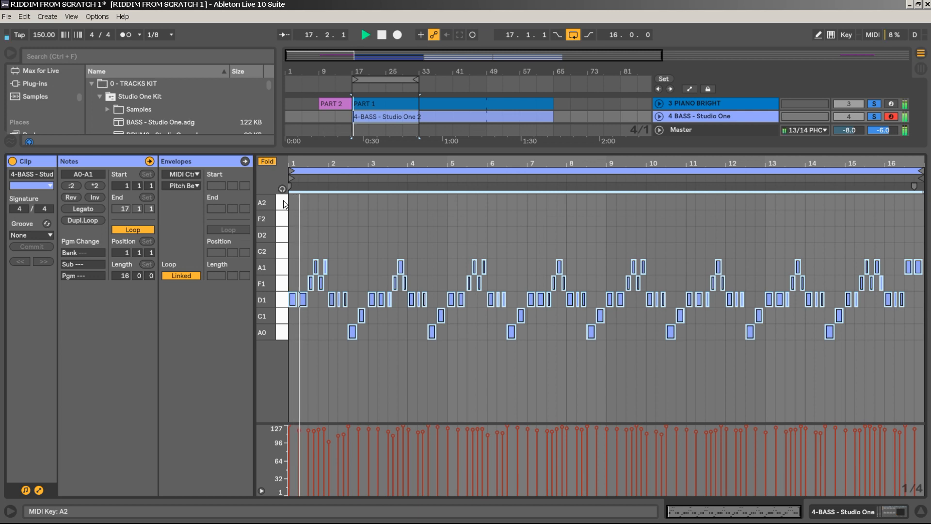
click(873, 117)
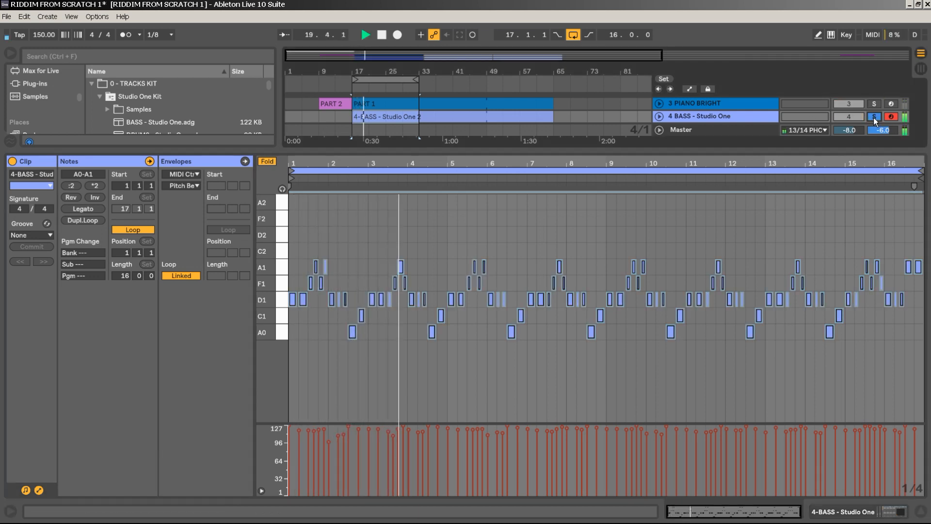
drag(637, 151, 638, 202)
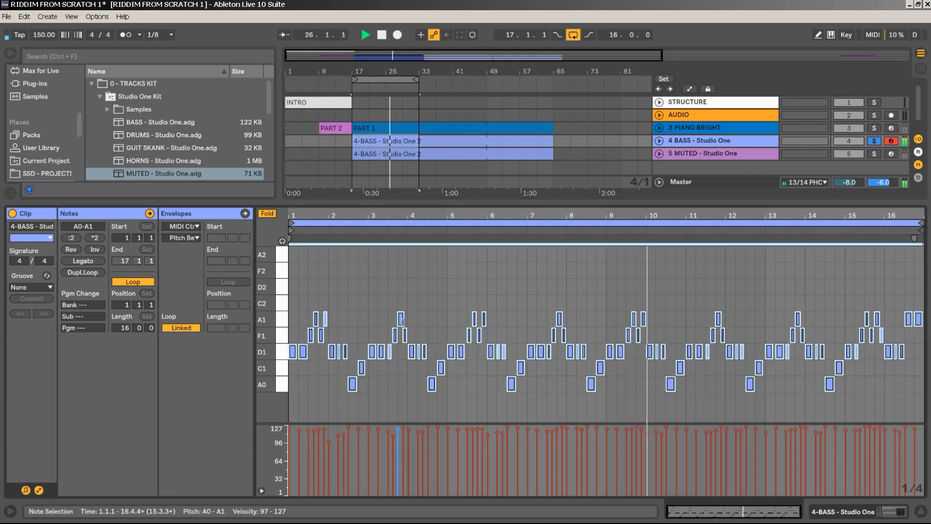
click(875, 142)
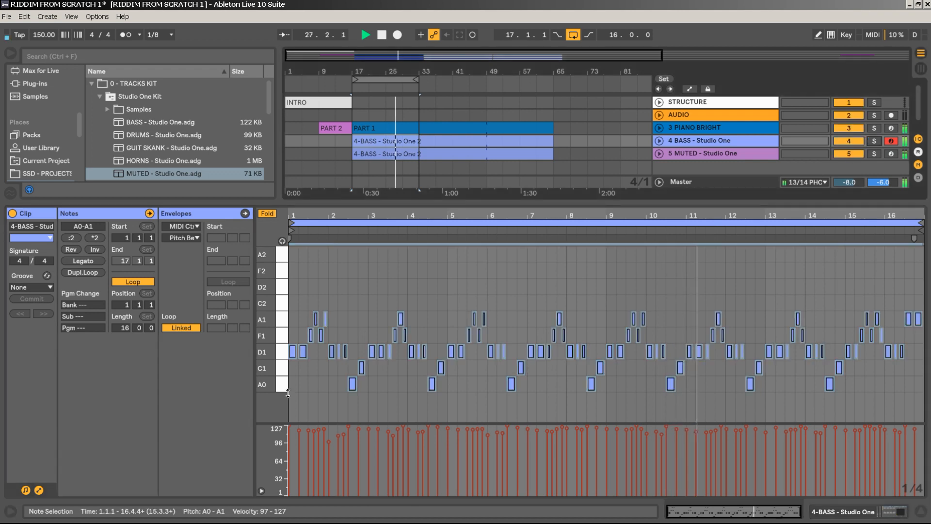
Raise all notes of the bass clip one octave back to A1-A2 and stop playback
drag(278, 385, 279, 321)
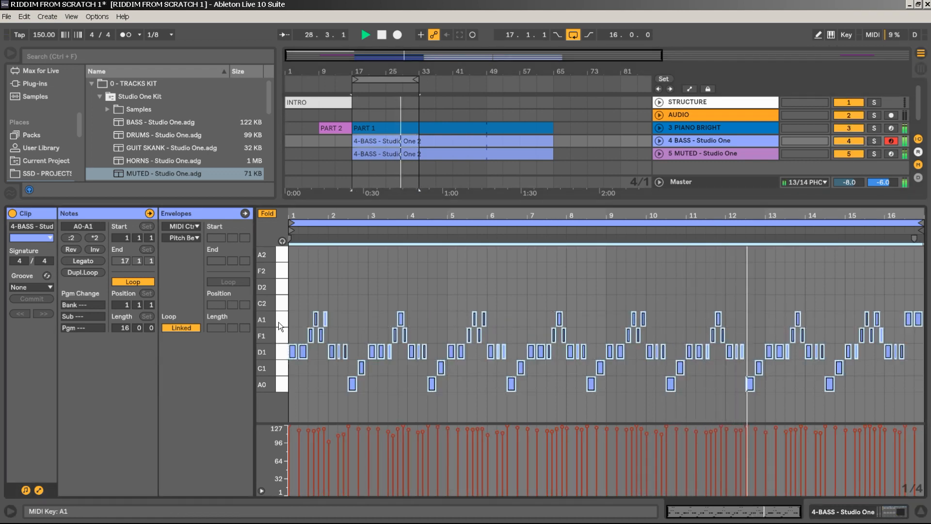
key(shift+Up)
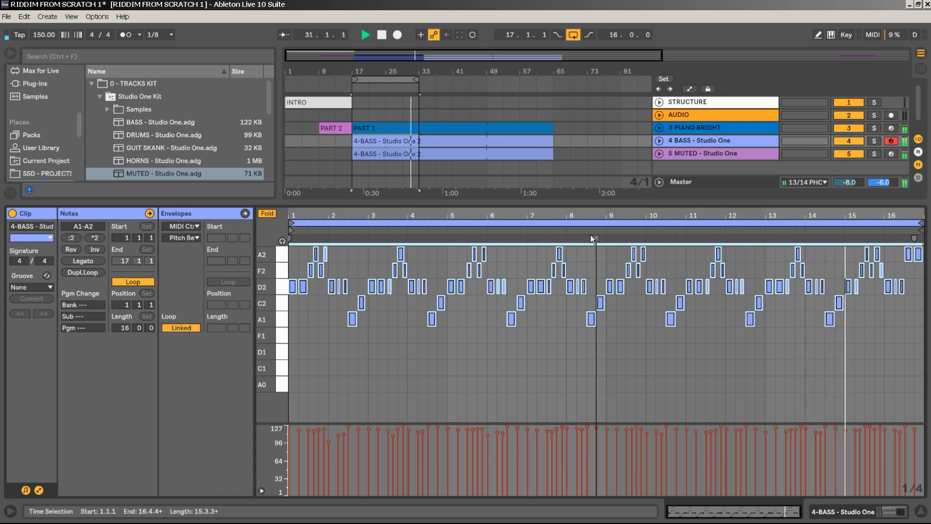
drag(609, 206, 611, 288)
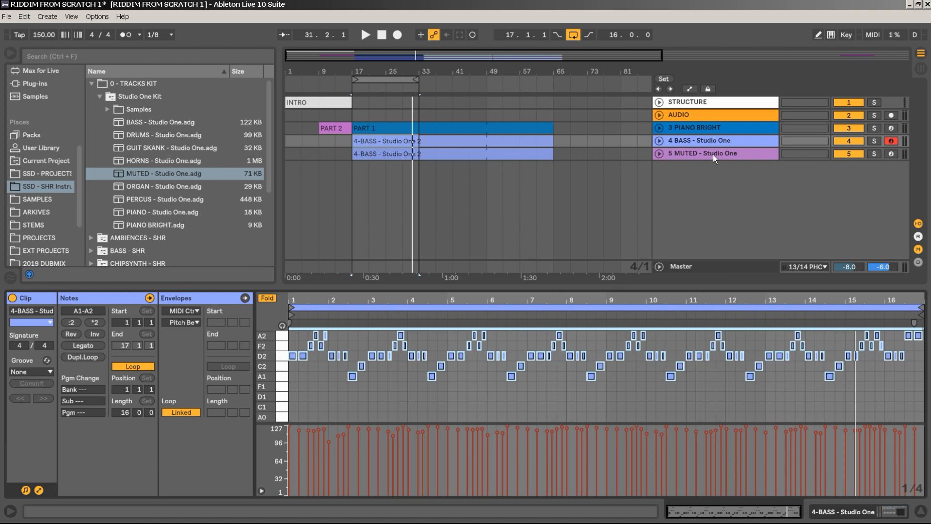
Move the bass track below the muted track, expand it, and select its clip from bar 17 to 65
drag(705, 137, 699, 173)
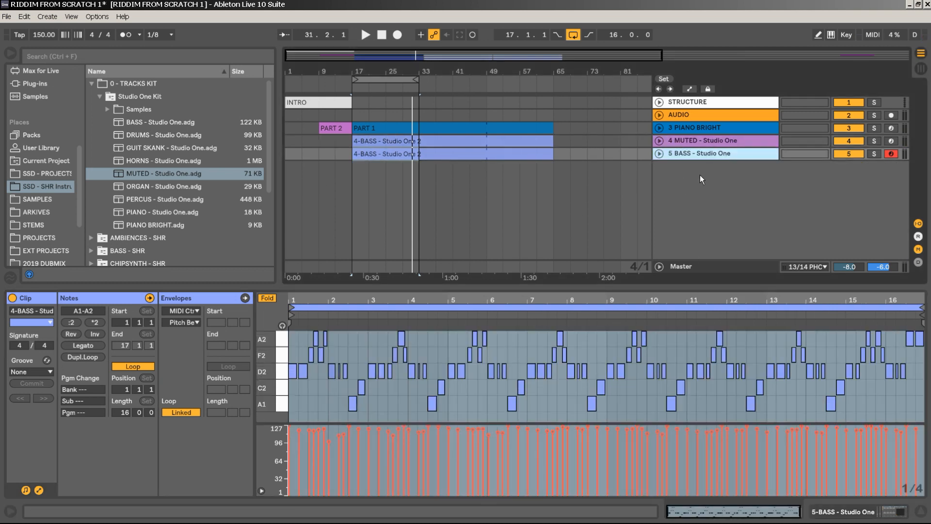
click(659, 155)
click(659, 154)
click(659, 154)
click(453, 161)
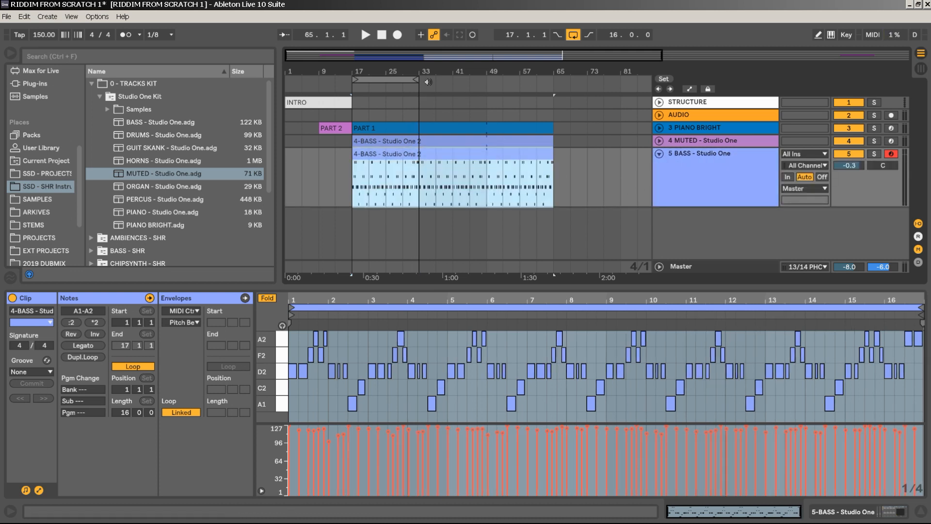
Freeze and flatten the bass track to audio, and play the result briefly from bar 17
drag(469, 69, 469, 64)
click(711, 154)
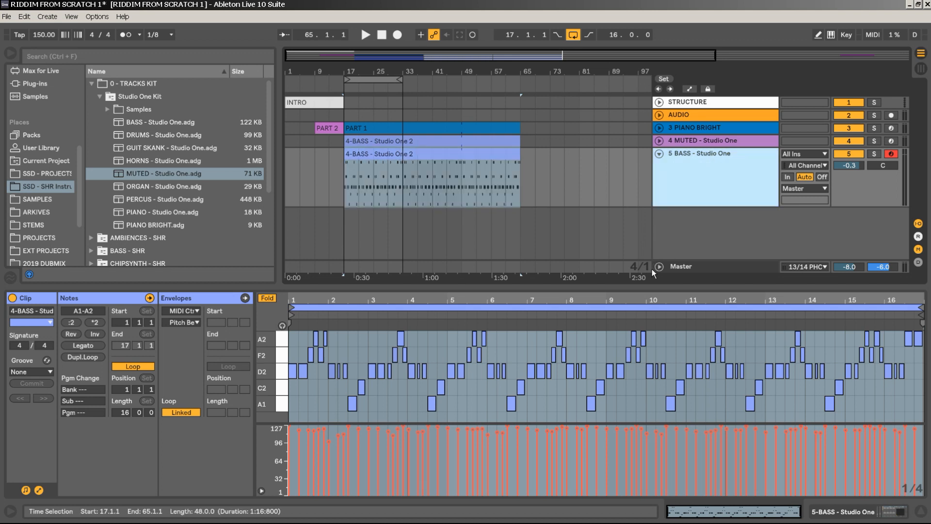
right_click(708, 162)
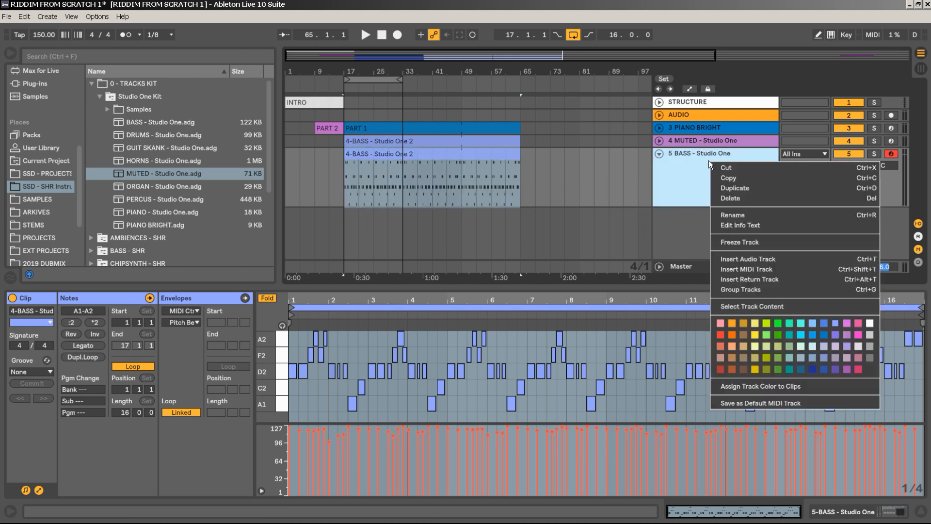
click(742, 242)
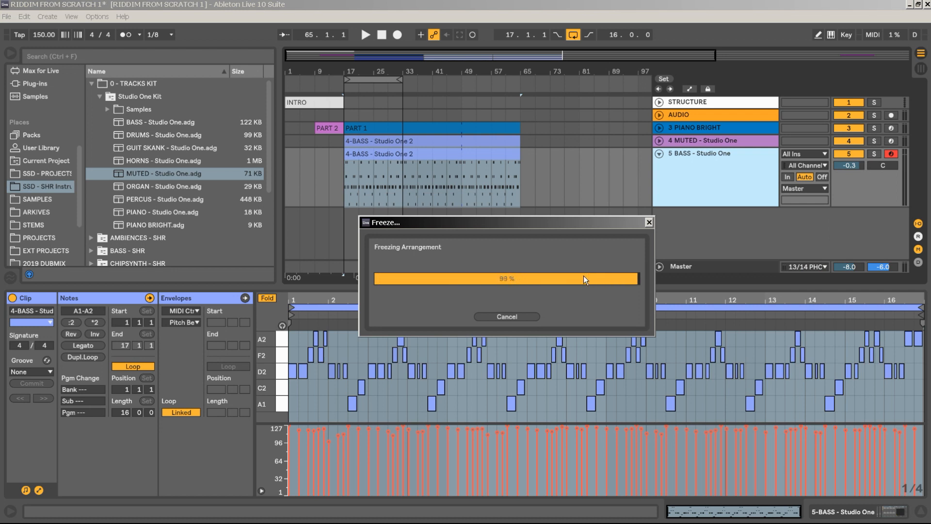
right_click(705, 172)
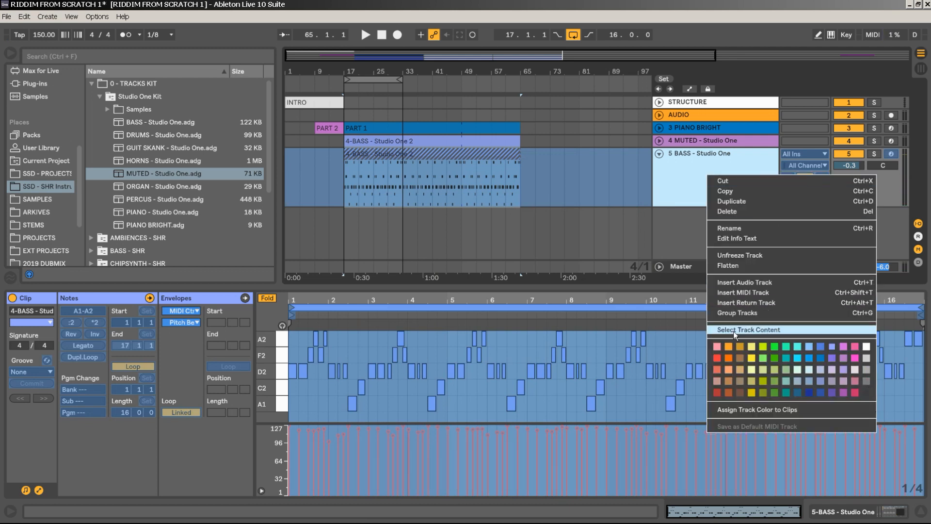
click(738, 266)
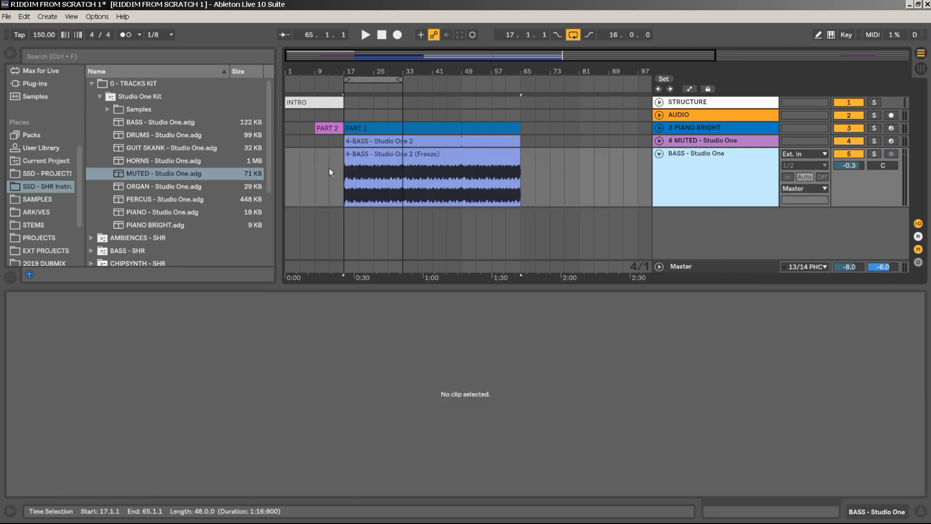
key(space)
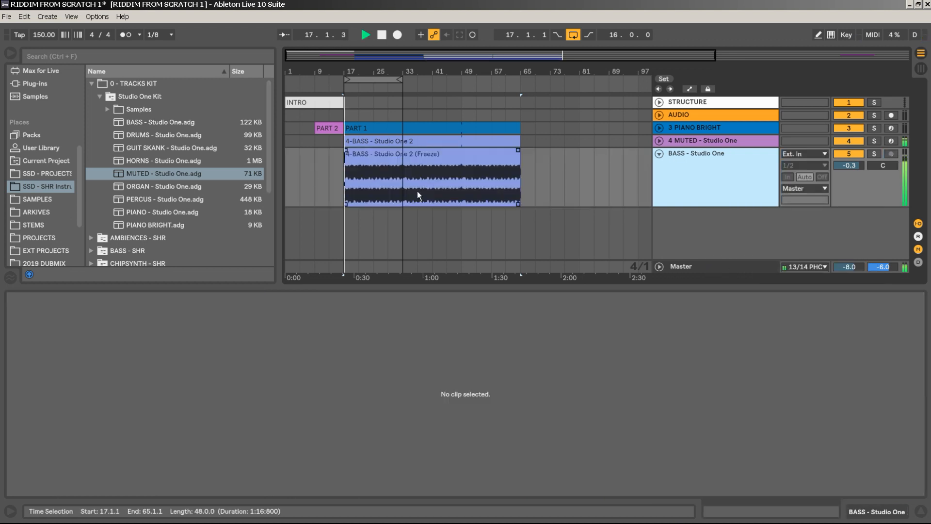
key(space)
Freeze the PIANO BRIGHT track and flatten it to audio
right_click(686, 128)
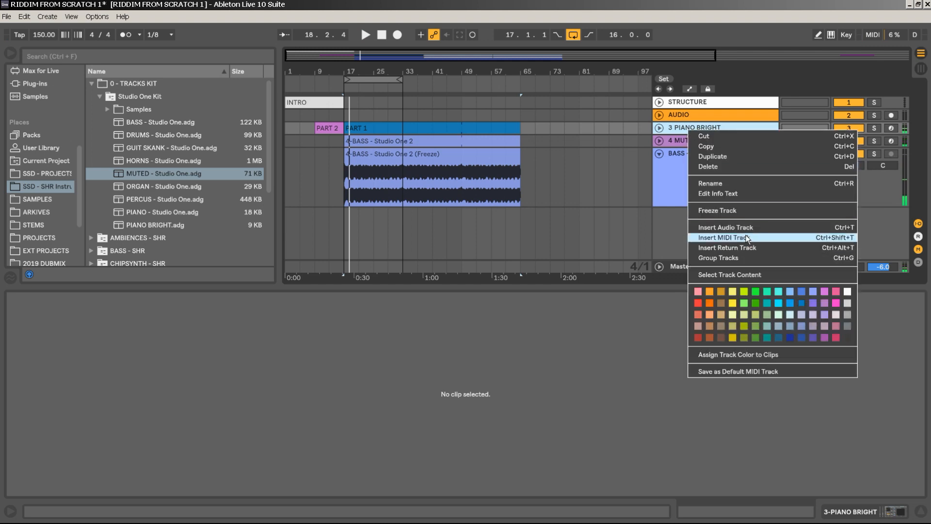
click(740, 210)
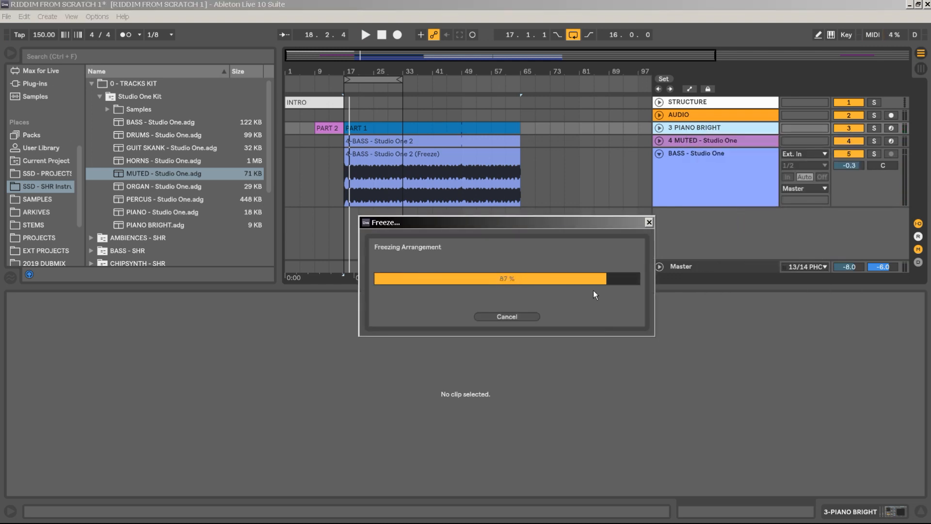
right_click(718, 129)
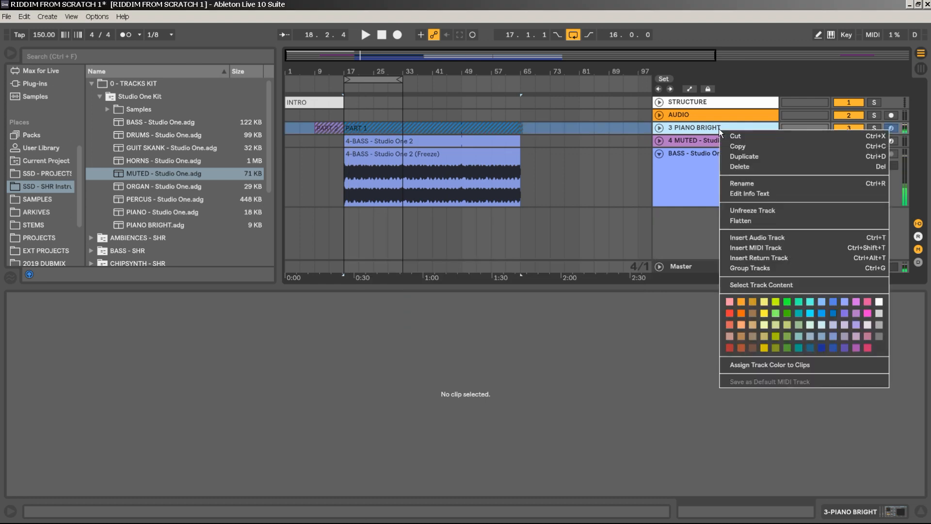
click(759, 222)
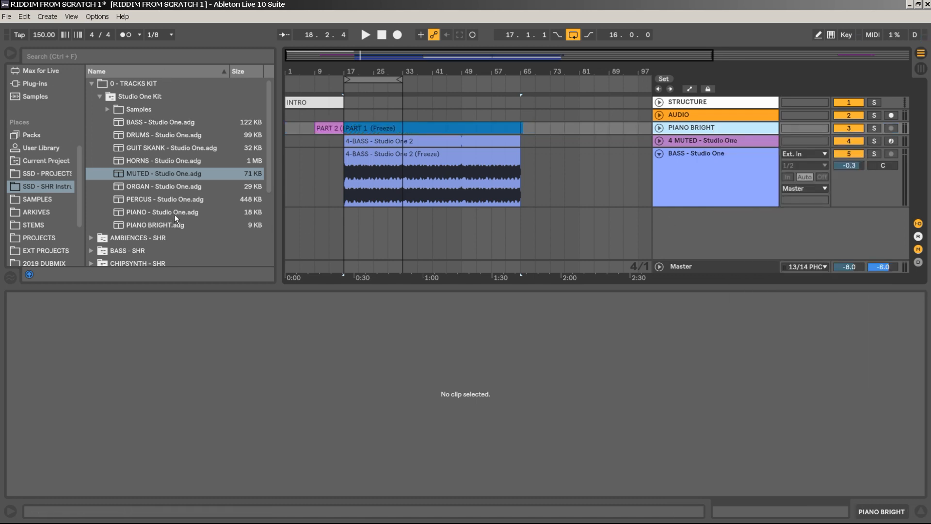
Expand the PIANO BRIGHT track and extend the end of its PART 1 audio clip over the freeze tail to 65.1.3
drag(552, 66, 530, 129)
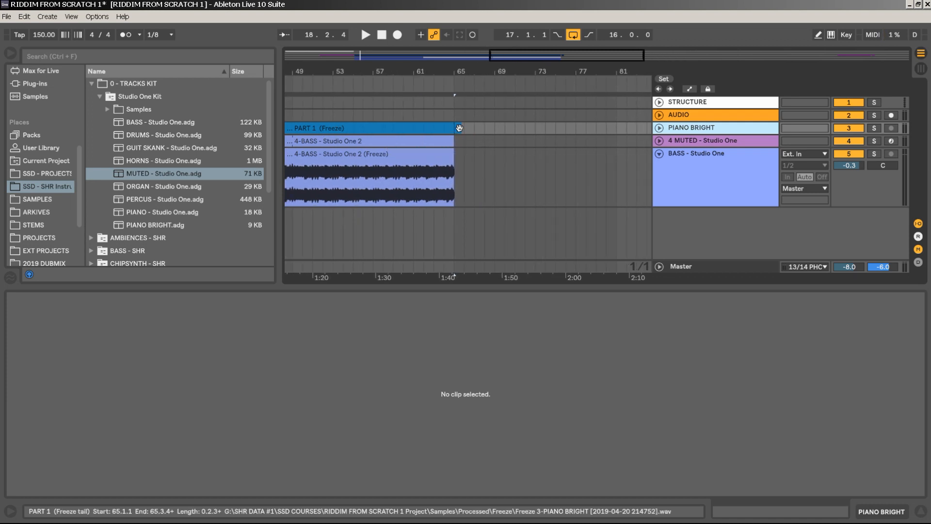
click(659, 128)
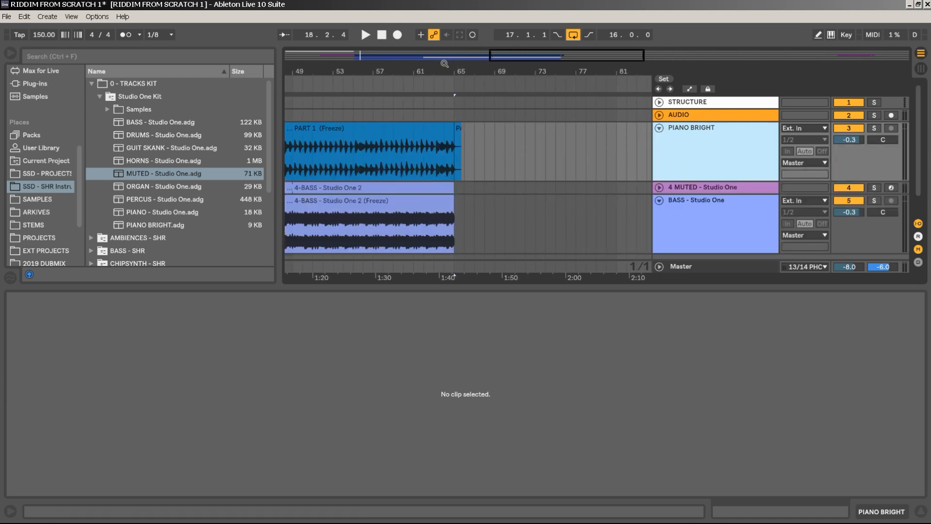
drag(447, 68, 510, 115)
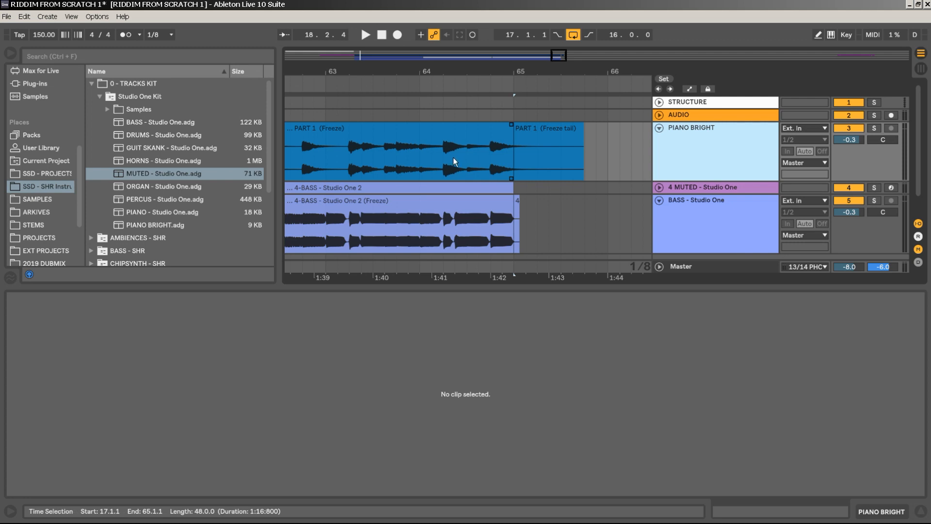
drag(510, 139, 524, 136)
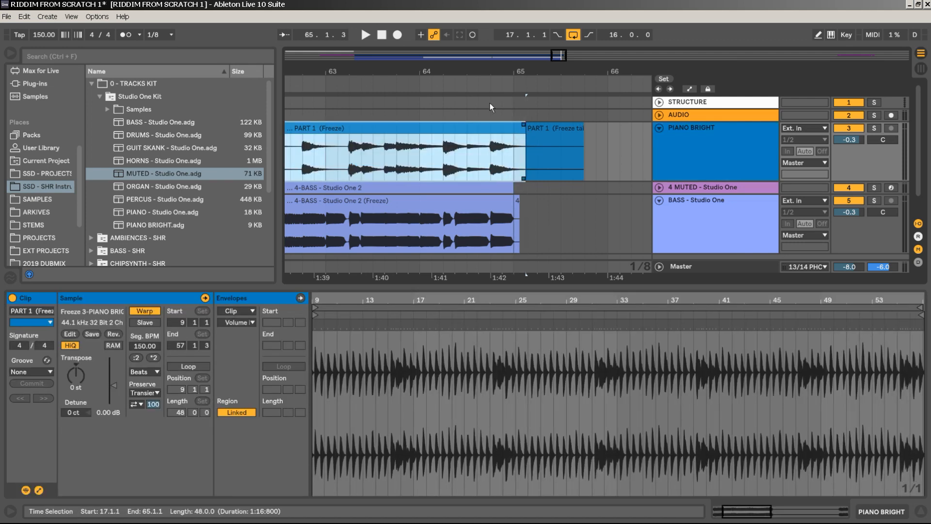
drag(487, 73, 488, 49)
drag(577, 72, 577, 58)
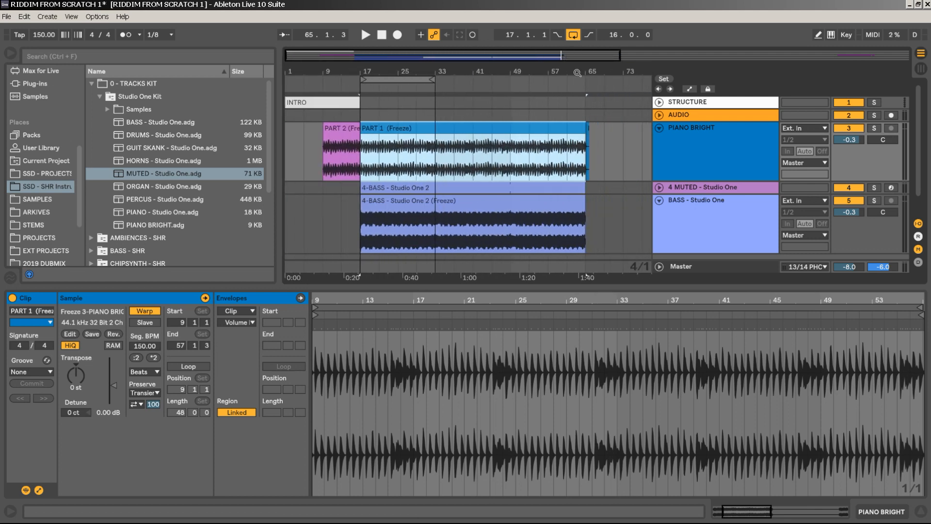
Preview PART 1 on the PIANO BRIGHT track from 17.2.1 and trim the clip's start to that point
drag(355, 71, 423, 169)
click(412, 162)
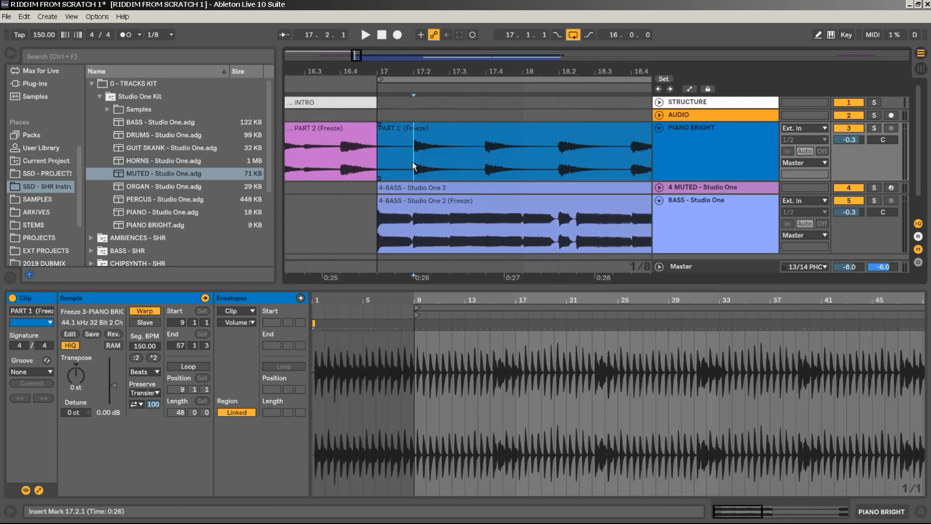
key(space)
key(space)
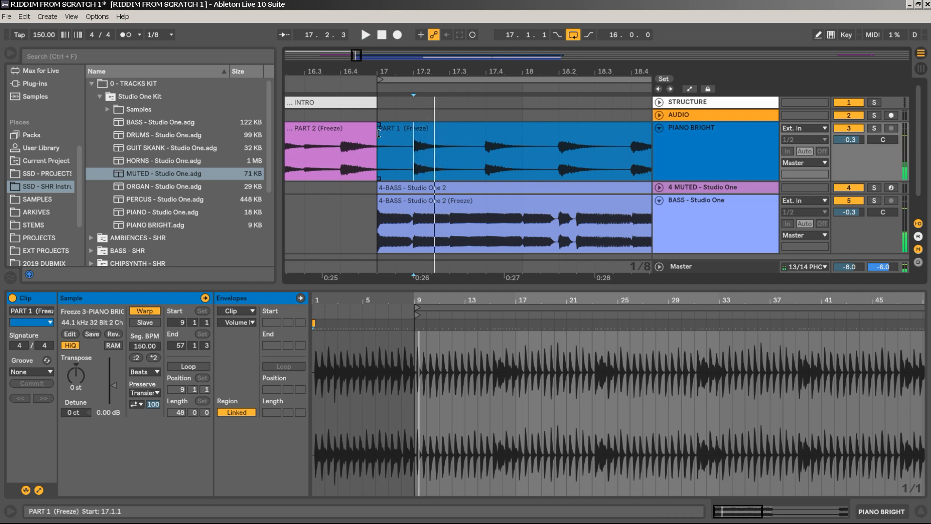
drag(379, 134, 408, 135)
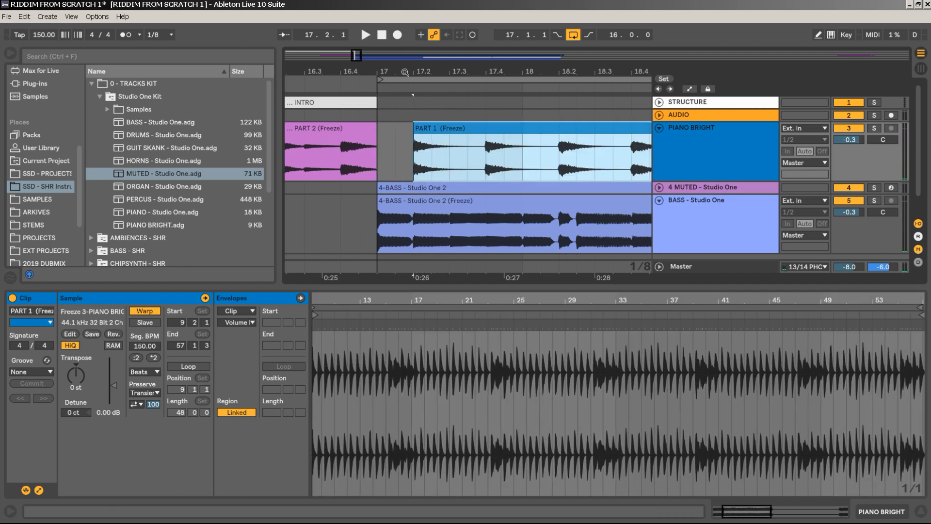
Duplicate the PART 1 piano clip right after itself, and test the first copy's end at 65.1.1 before restoring it to 65.1.3
drag(406, 73, 399, 10)
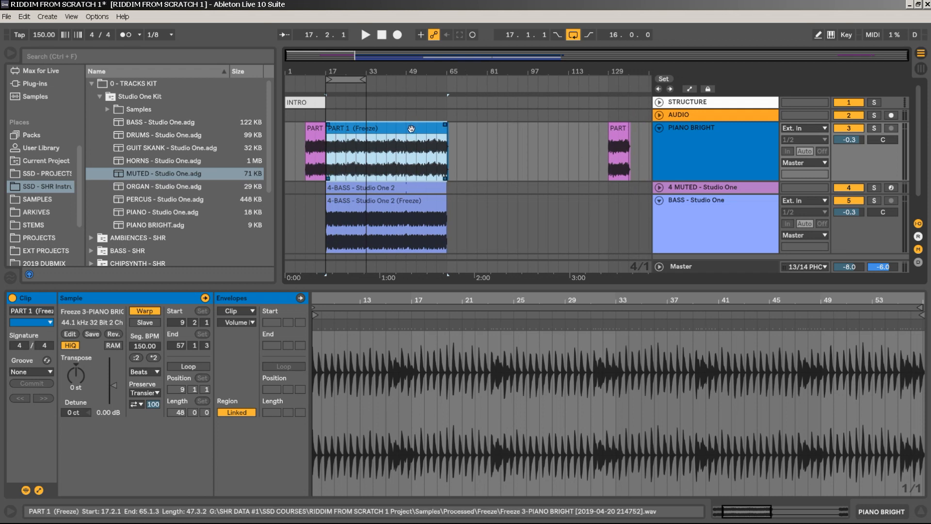
key(ctrl+d)
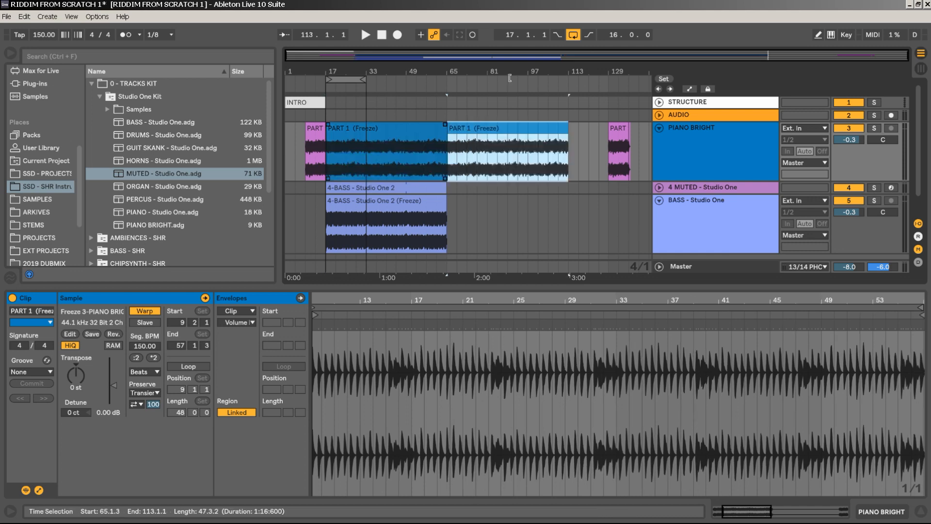
drag(448, 74, 517, 209)
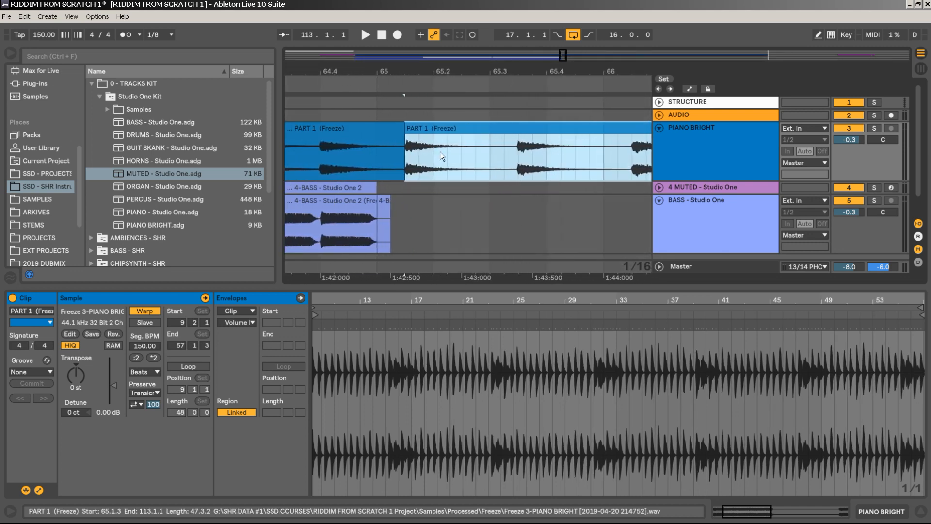
drag(402, 139, 371, 137)
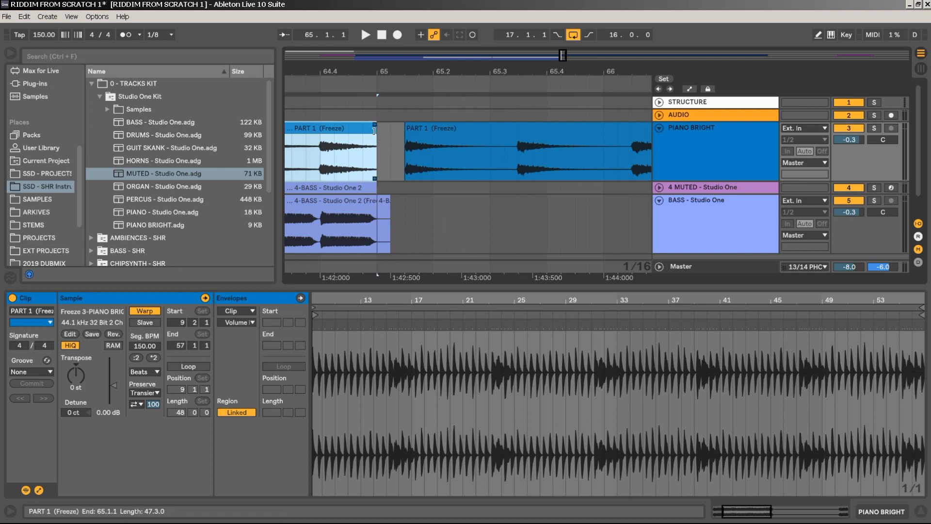
drag(378, 134, 403, 135)
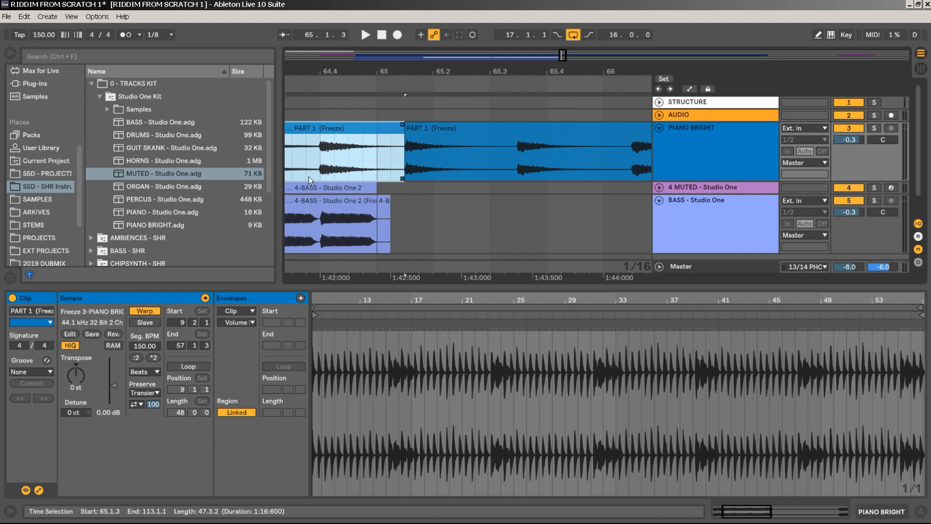
drag(382, 73, 384, 14)
Play the arrangement from bar 17 and extend the end of the PART 2 piano clip at bar 9 to 17.2.1
click(331, 69)
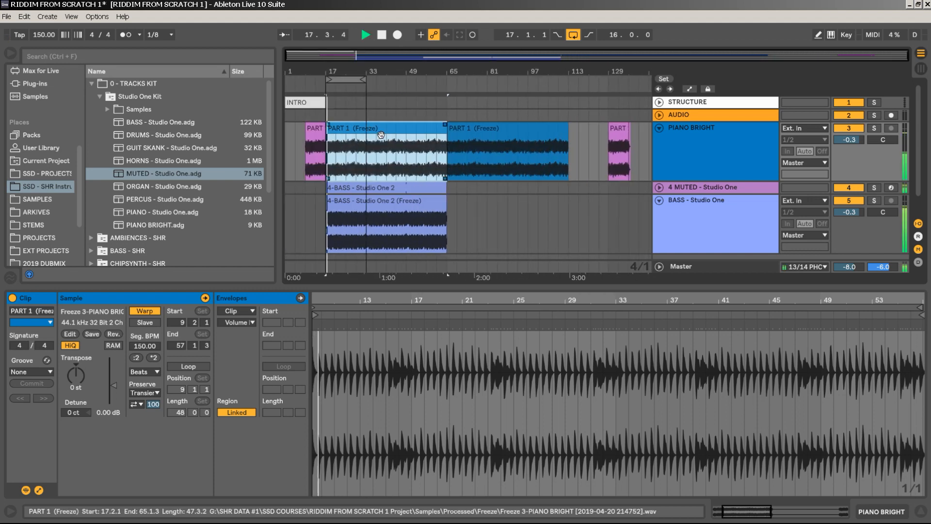
drag(330, 69, 531, 106)
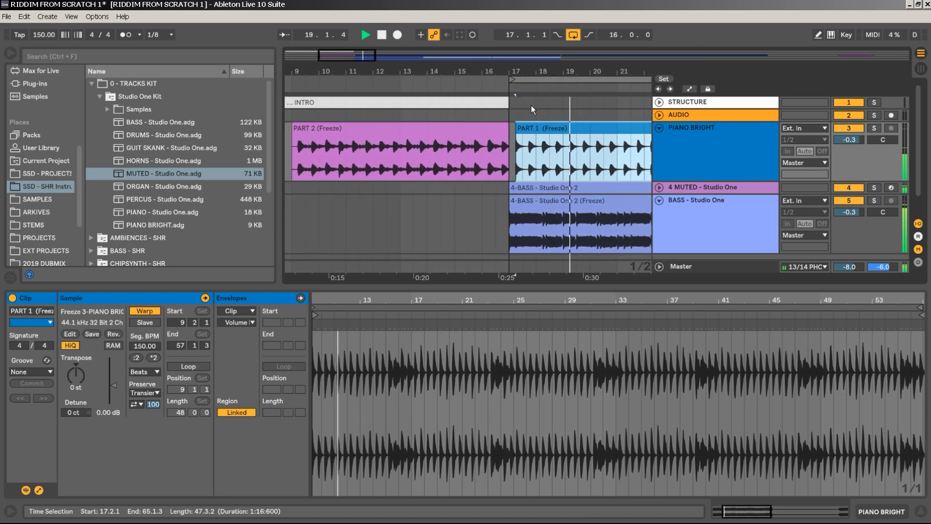
click(511, 140)
drag(508, 129, 515, 129)
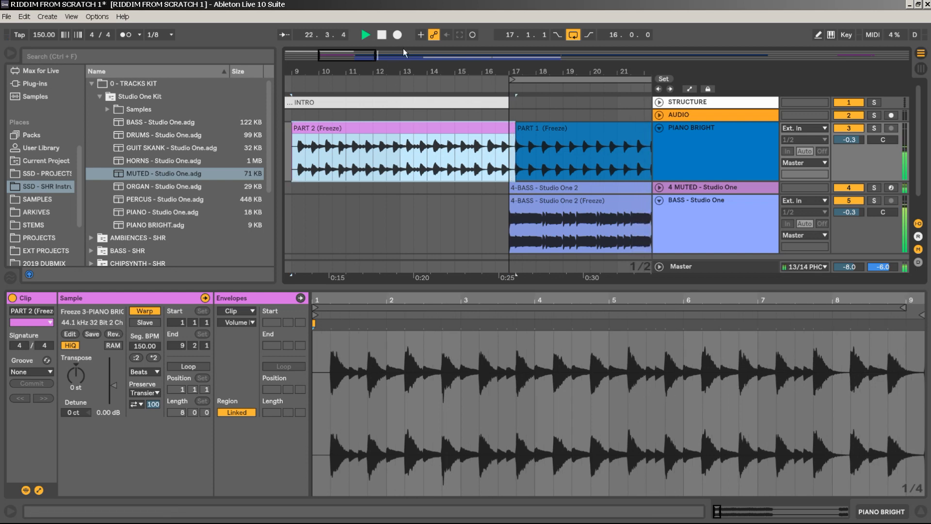
drag(407, 69, 318, 71)
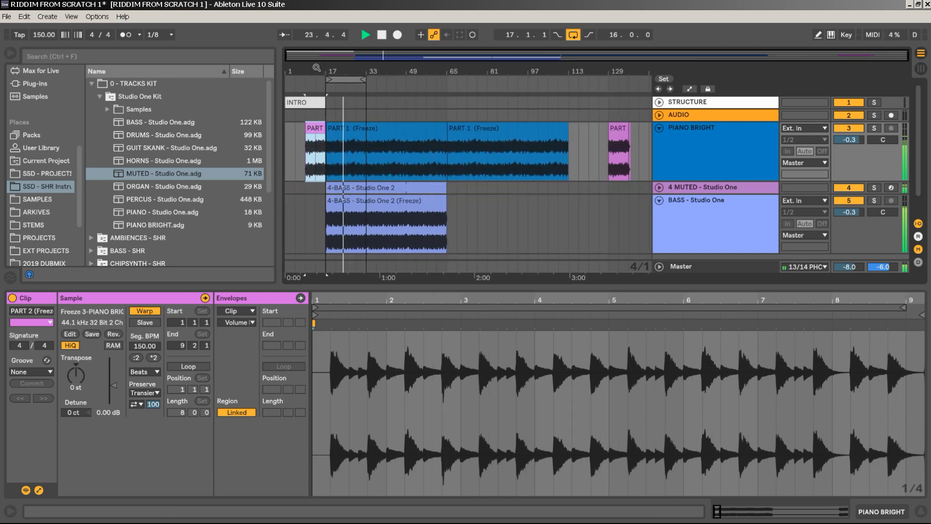
Stop playback and undo the piano clip edits and the flattening of the piano and bass tracks back to MIDI
click(684, 215)
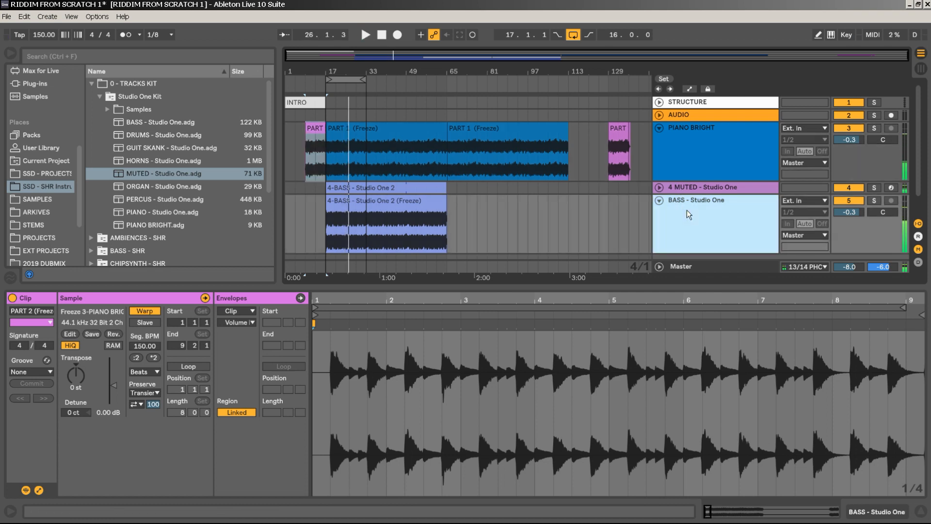
key(ctrl+z)
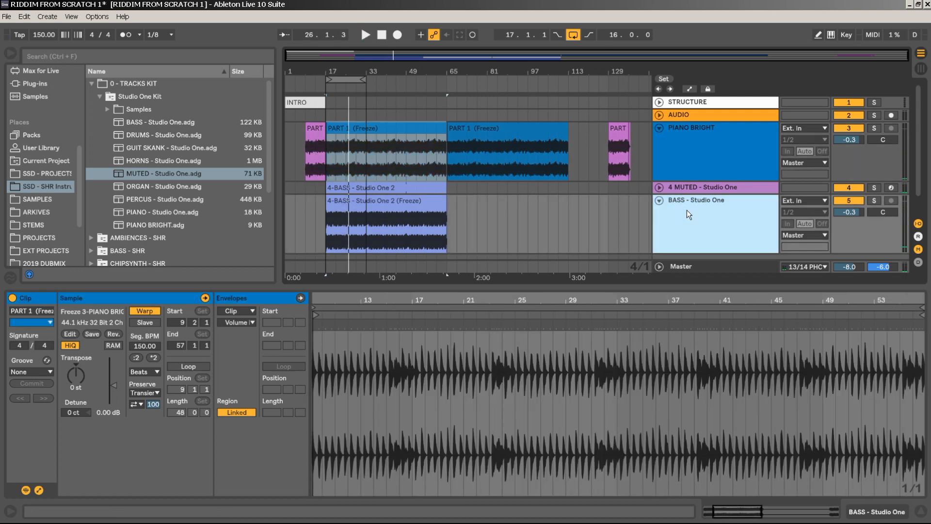
key(ctrl+z)
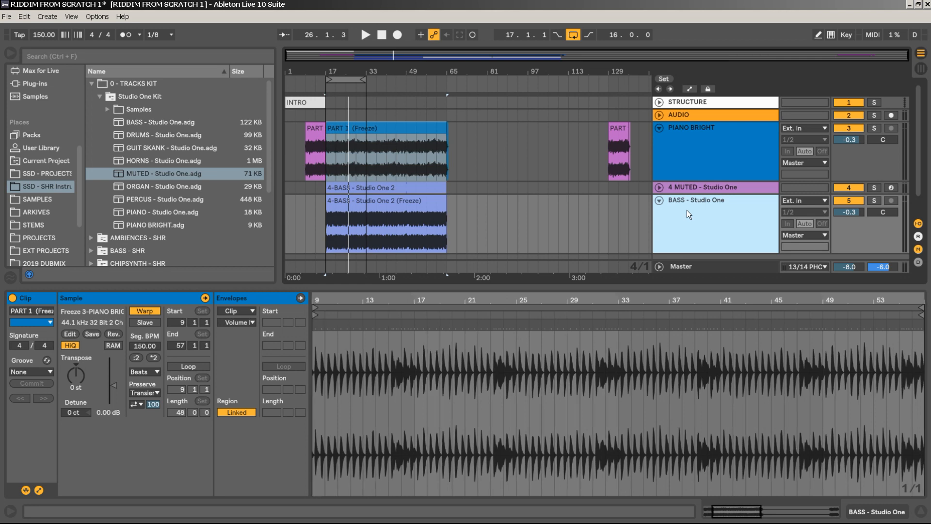
key(ctrl+z)
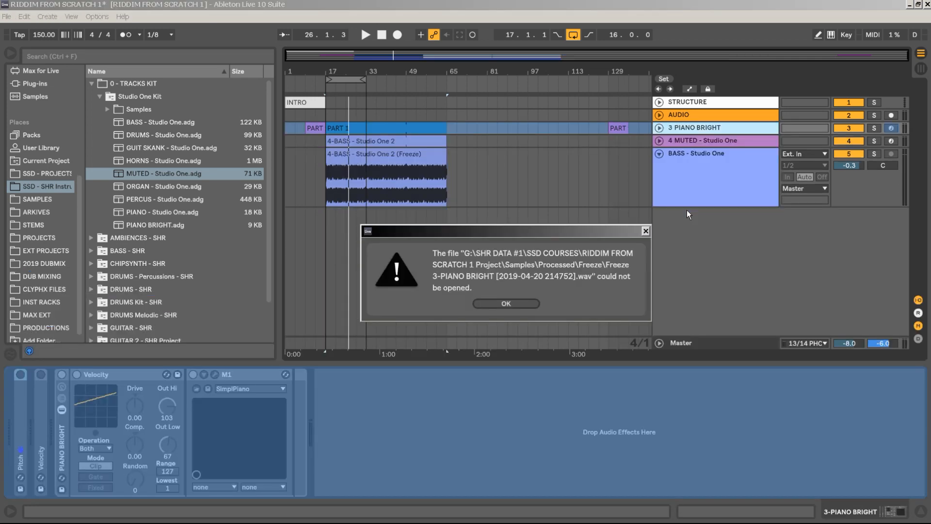
click(500, 304)
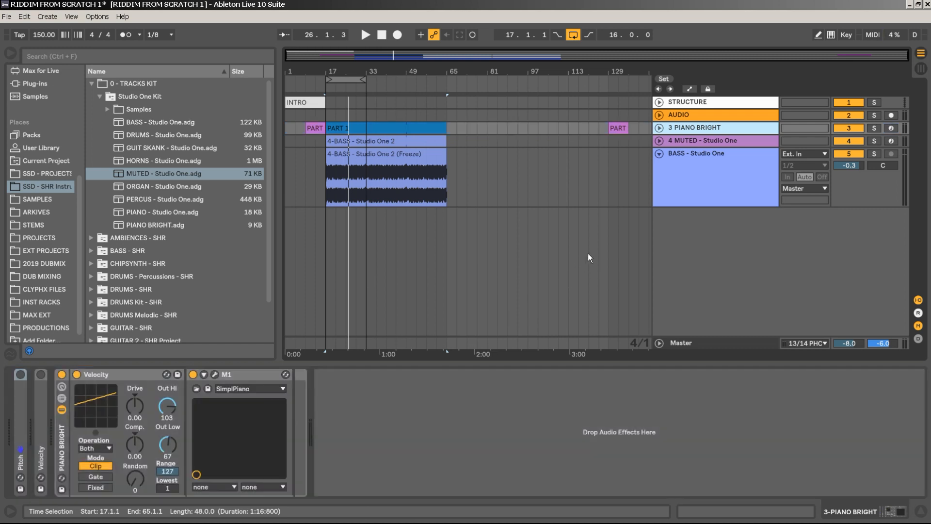
key(ctrl+z)
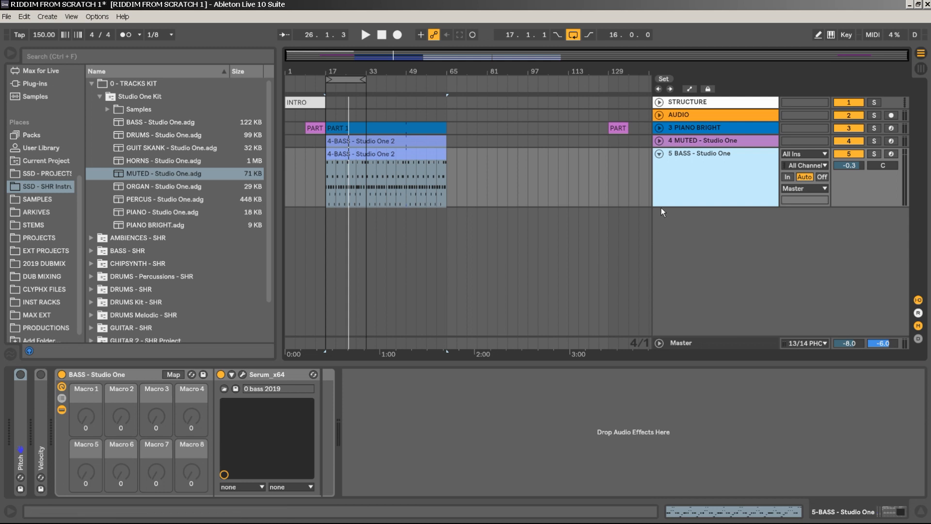
Enlarge the bass track, open its clip's notes, and play the bass soloed from bar 17
drag(663, 204, 664, 272)
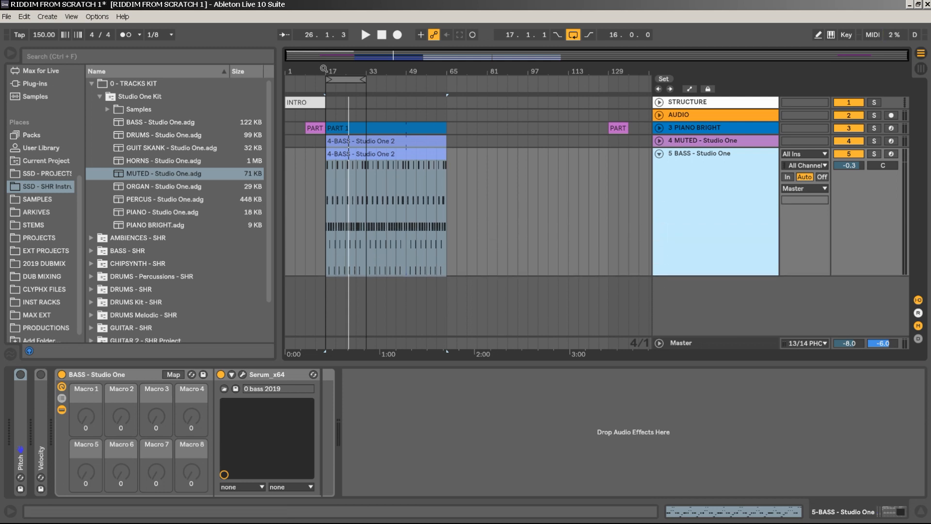
drag(324, 69, 324, 102)
double_click(436, 158)
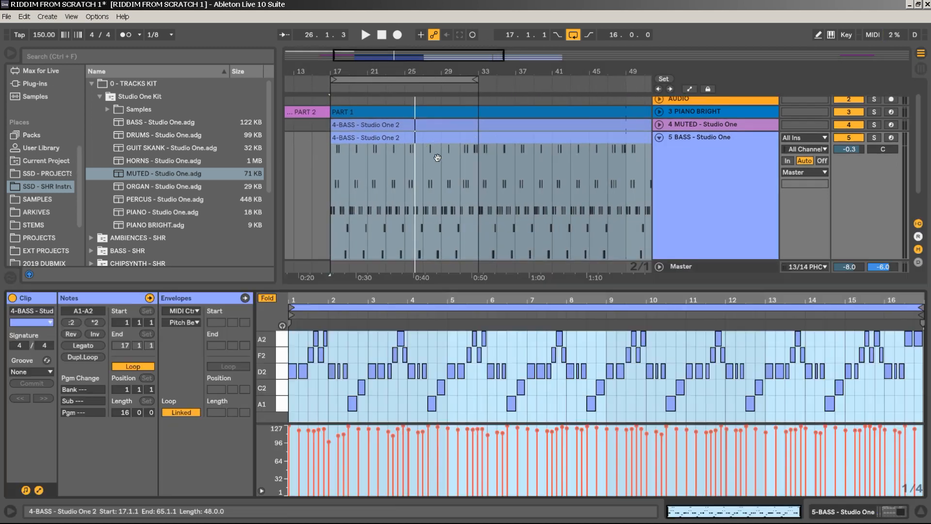
key(space)
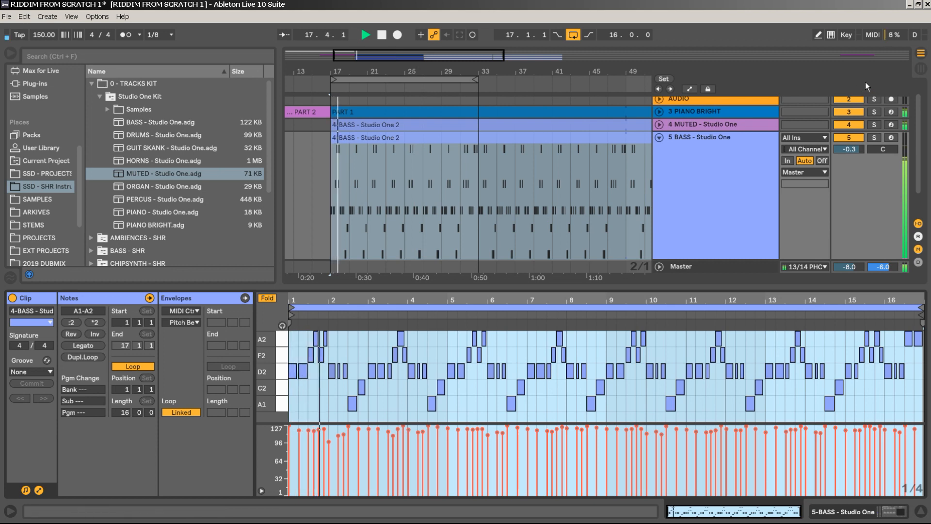
click(874, 138)
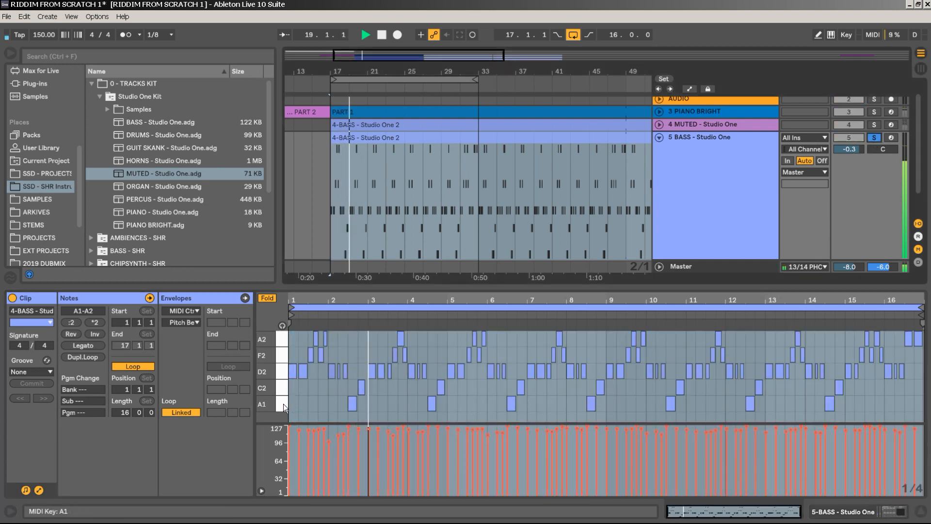
Try all notes of the bass clip one octave lower at A0-A1, return them to A1-A2, and stop playback
key(ctrl+a)
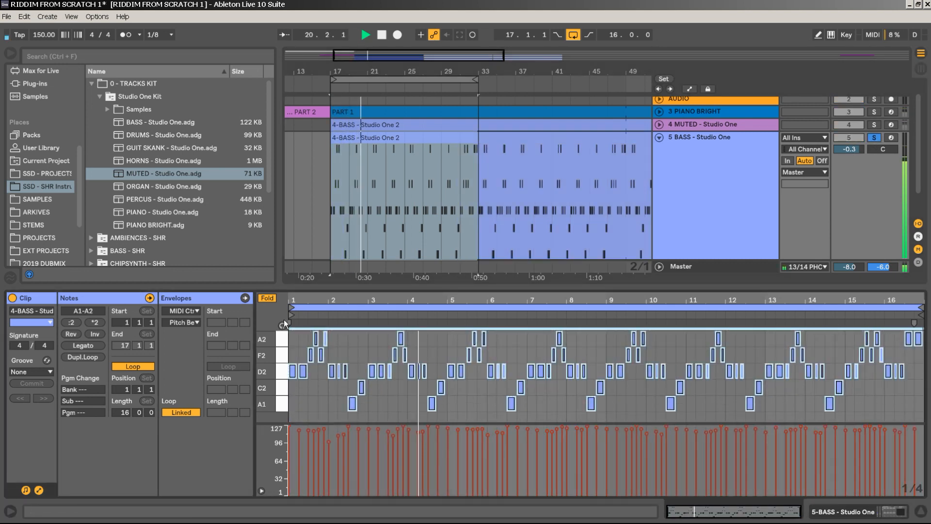
key(shift+Down)
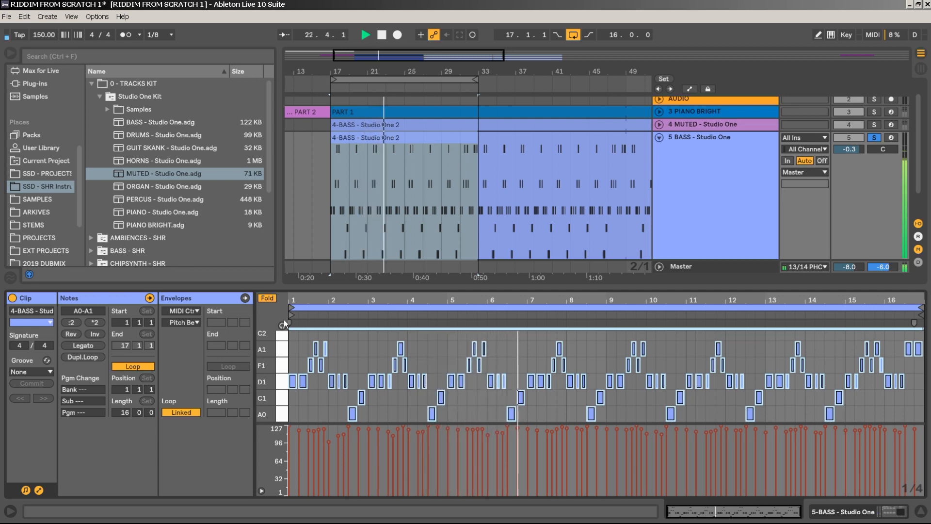
key(shift+Up)
mouse_move(333, 9)
key(space)
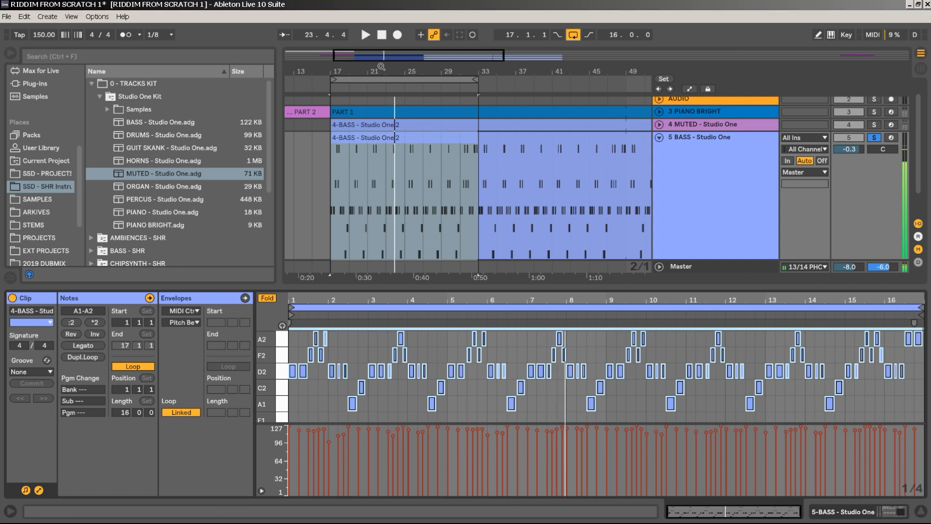
Shorten the bass clip to end at bar 49 and move its section from bar 33 to 49 over to bar 49
drag(388, 71, 404, 29)
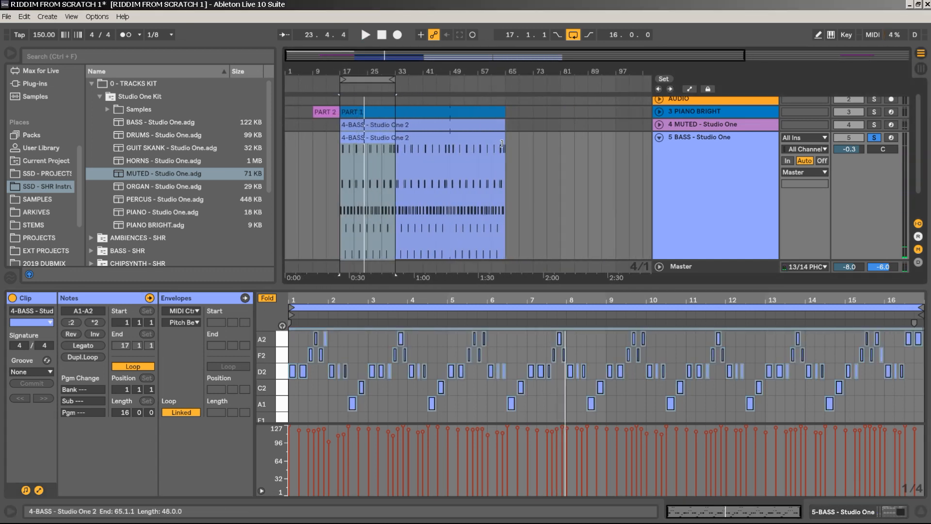
drag(501, 143, 450, 143)
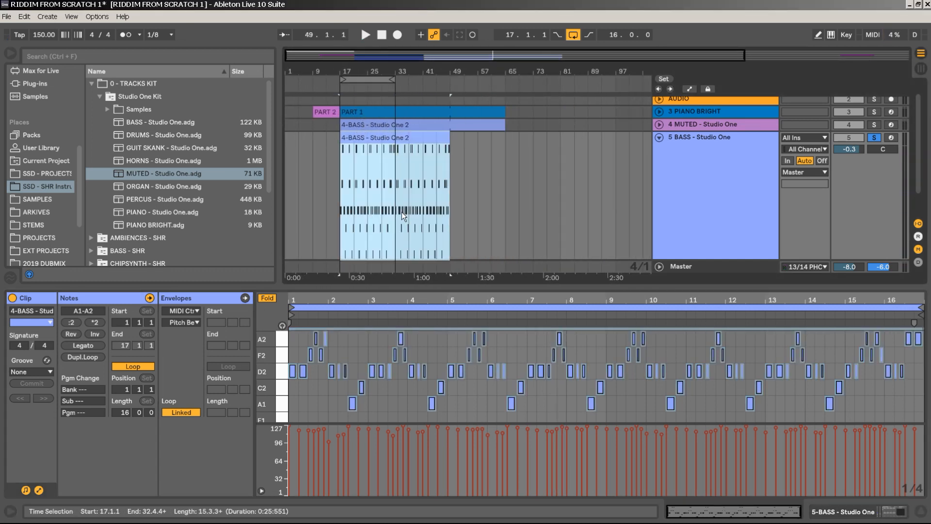
drag(397, 215, 488, 141)
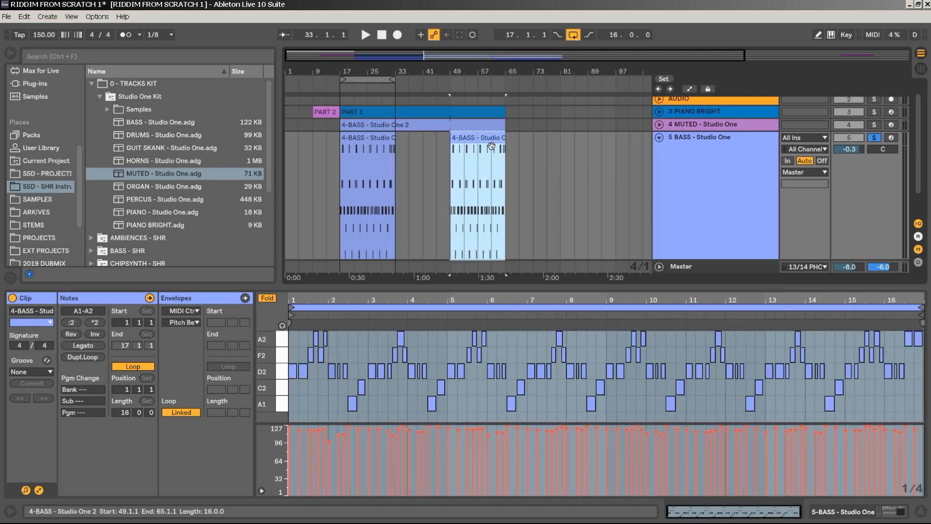
Transpose all notes of the bass clip at bar 49 down one octave to A0-A1 while playing it
click(284, 403)
key(ctrl+a)
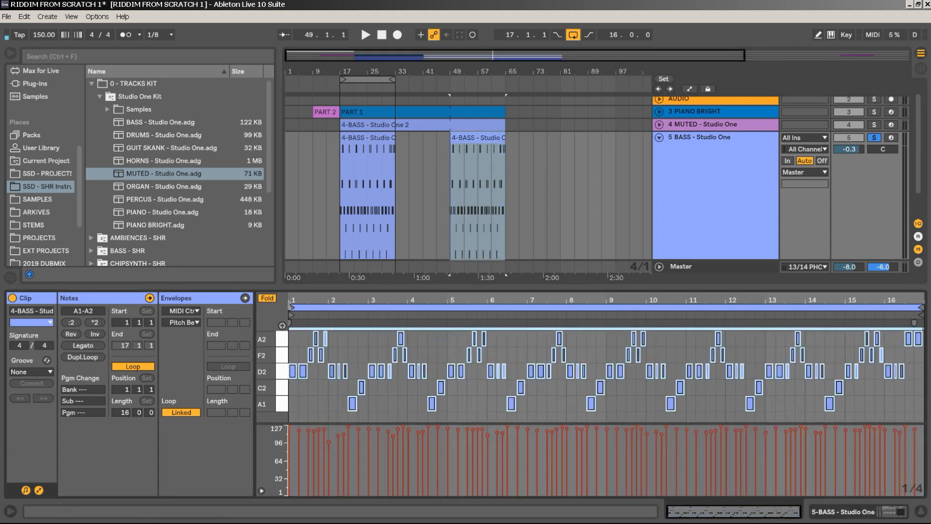
key(space)
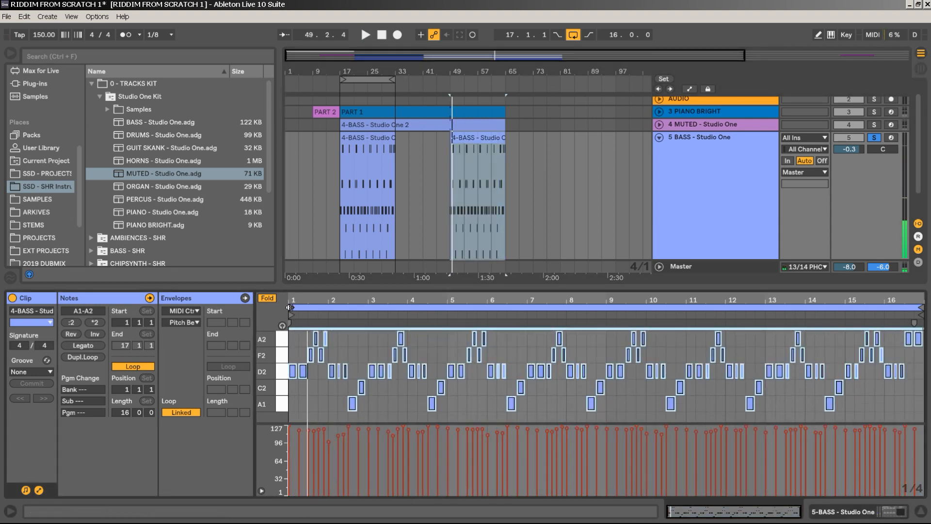
key(shift+Down)
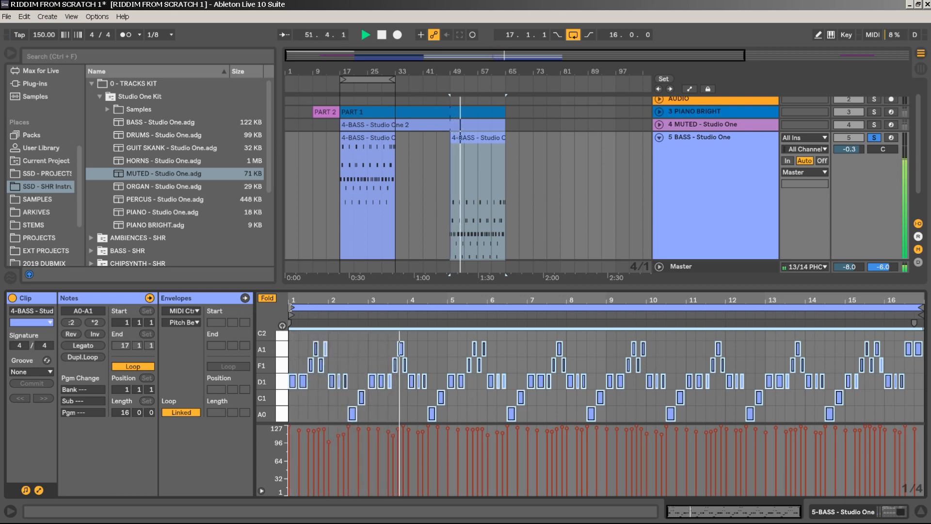
key(space)
Copy the bar 17 bass clip to bar 33, and transpose all notes of the original up one octave to A2-A3
click(371, 141)
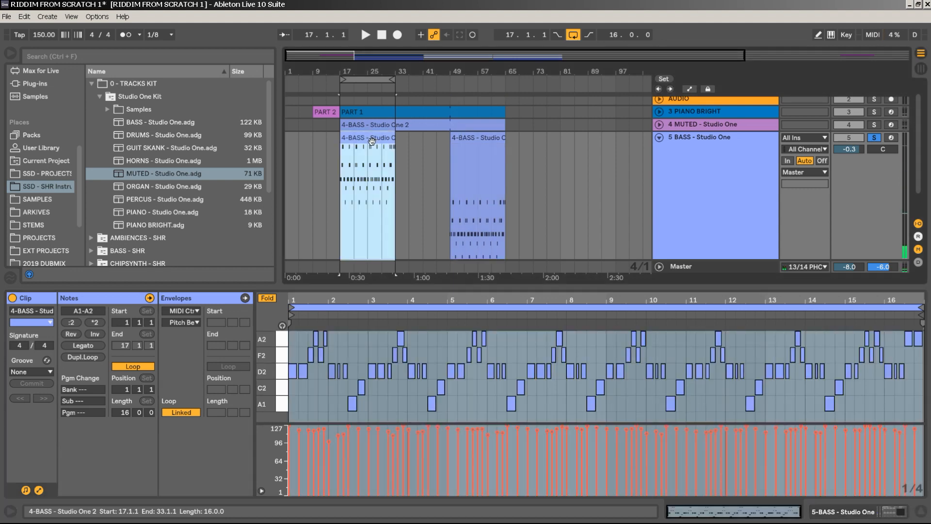
drag(372, 140, 422, 147)
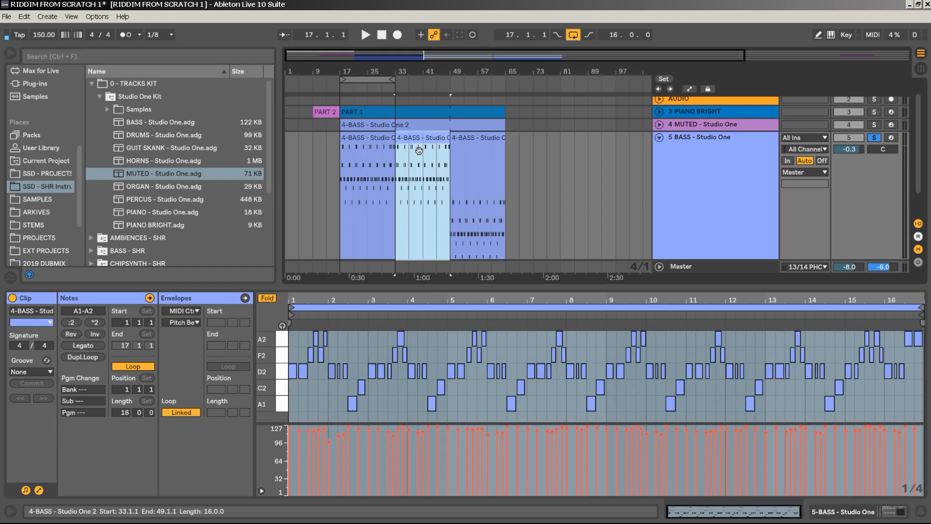
click(366, 144)
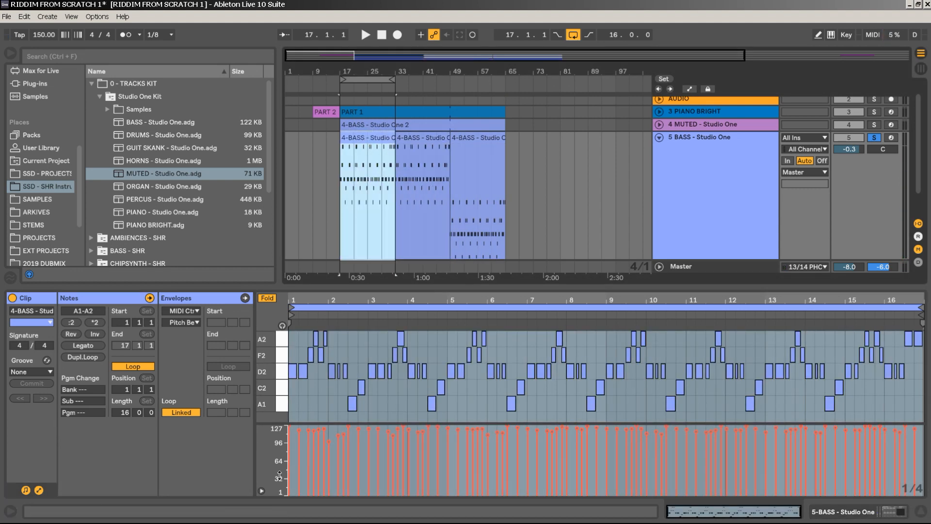
drag(278, 408, 286, 297)
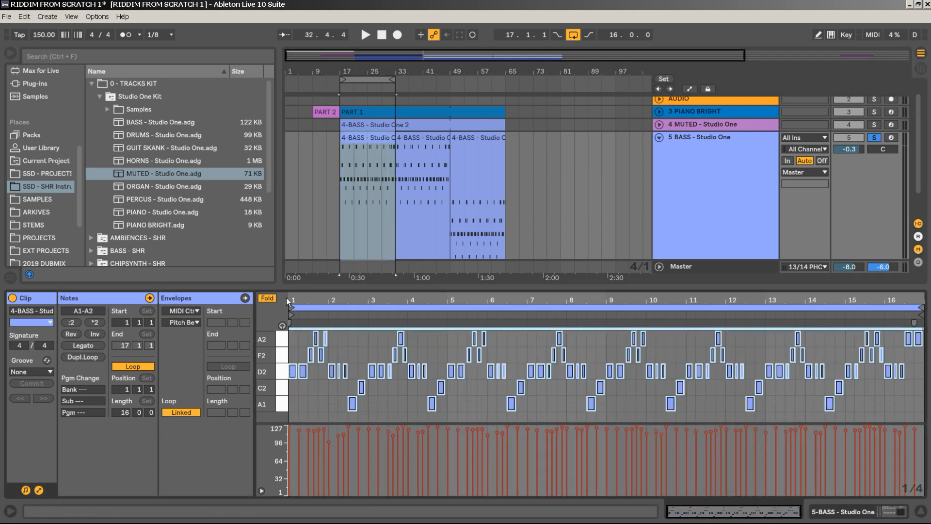
key(shift+Up)
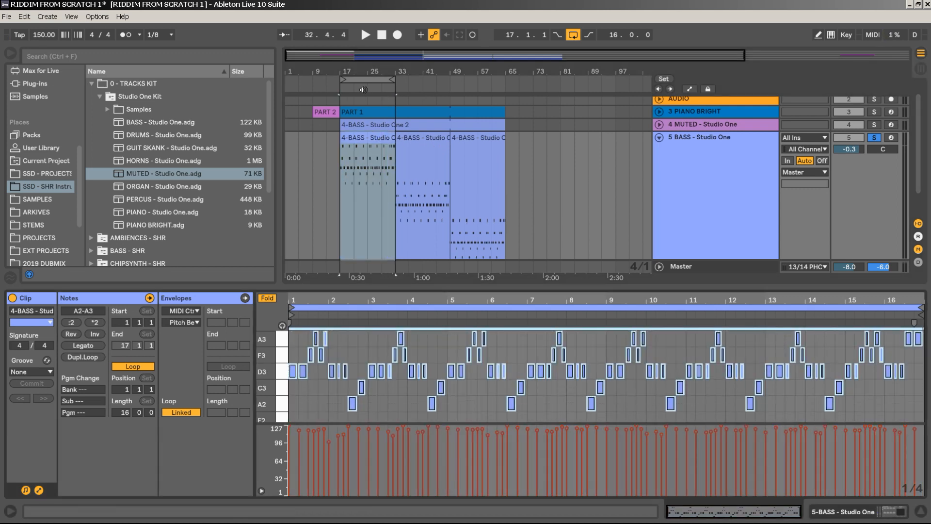
Play a passage from each of the three bass clips at bars 17, 33 and 49 to compare their octaves
click(364, 89)
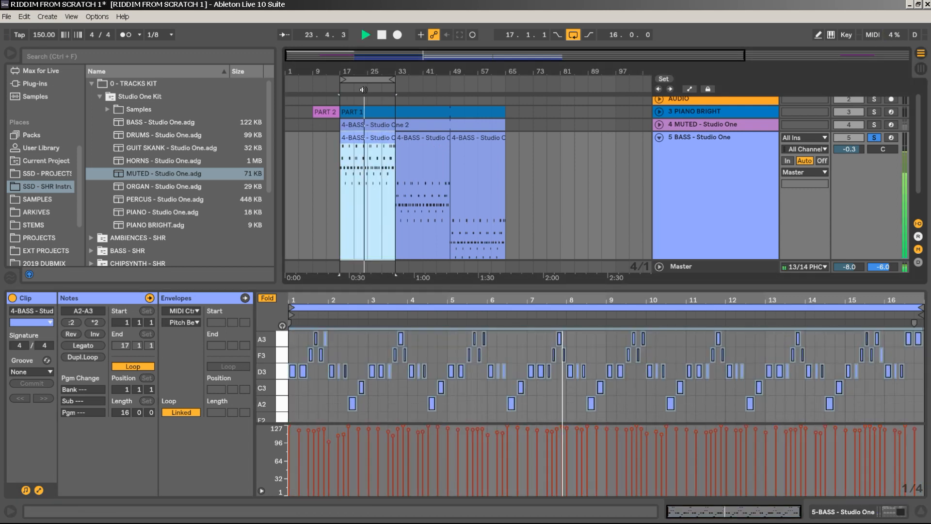
click(410, 88)
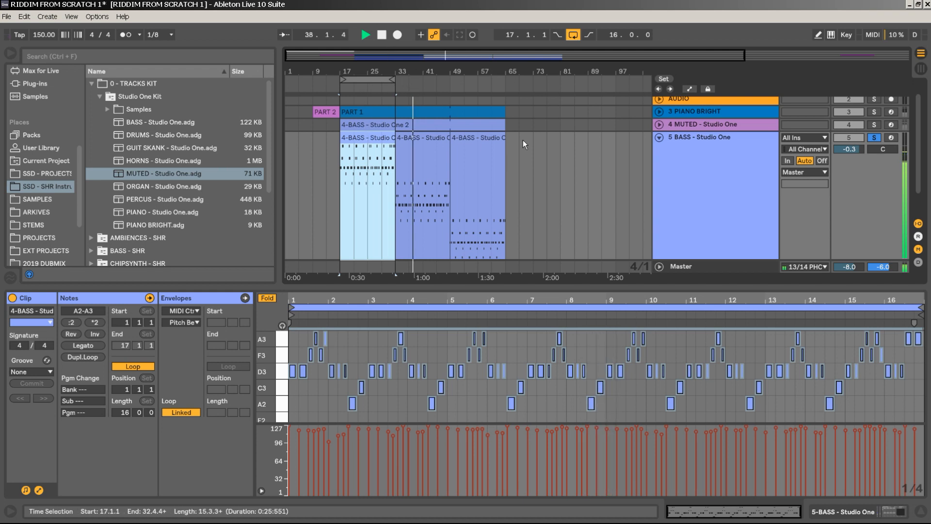
click(469, 88)
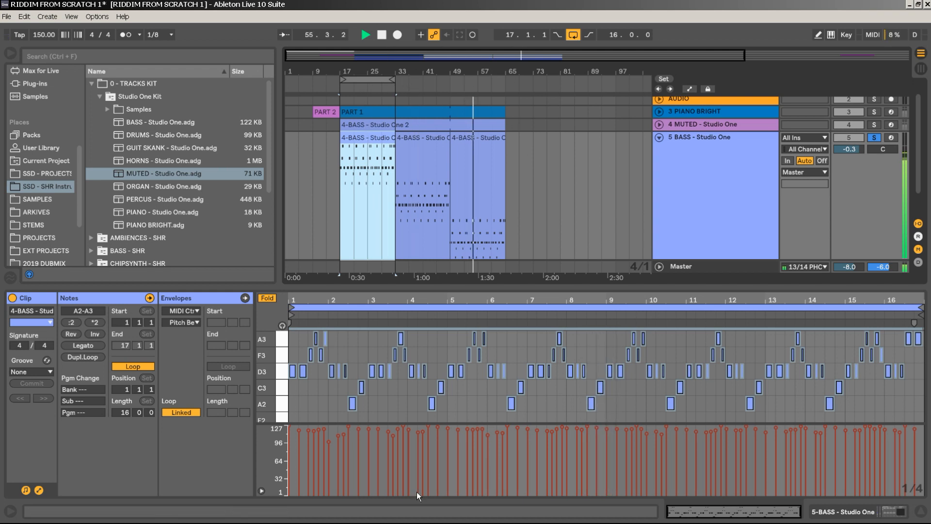
Collapse the bass track, then freeze it and flatten it to audio
click(660, 137)
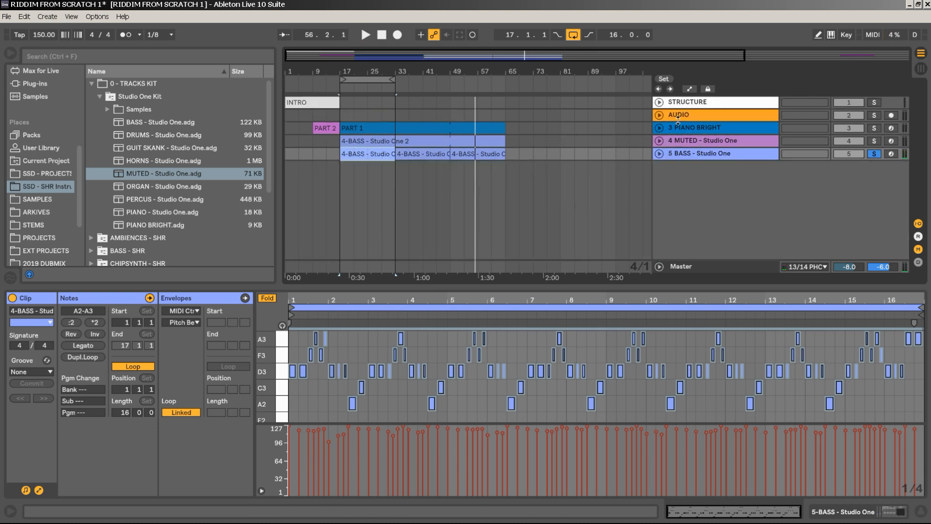
click(688, 156)
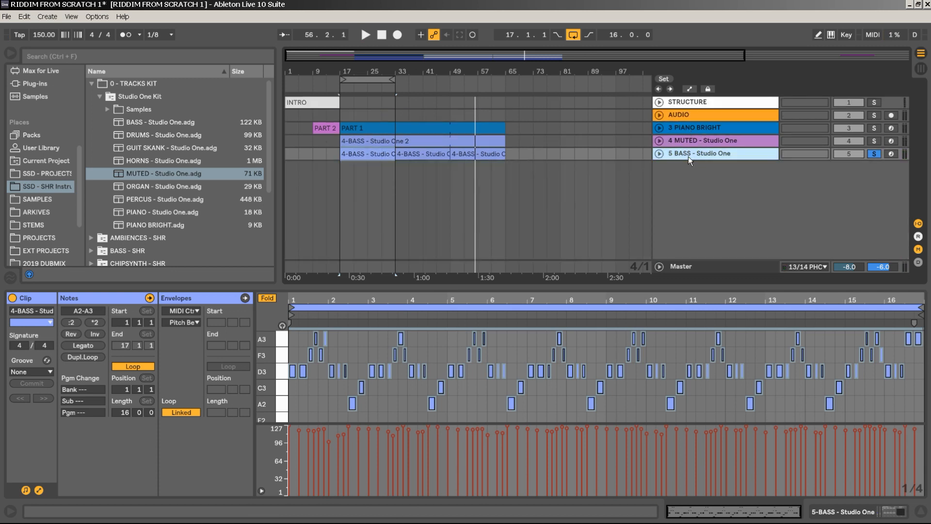
right_click(688, 156)
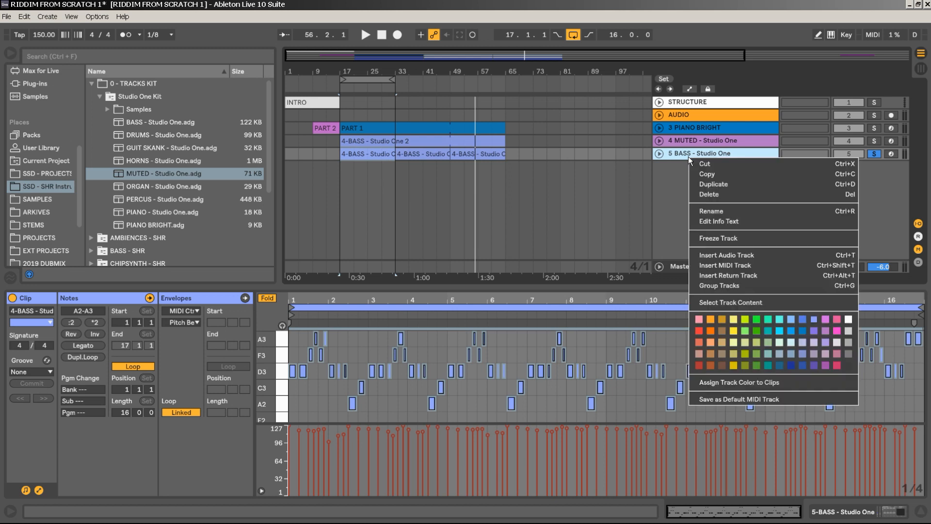
click(721, 236)
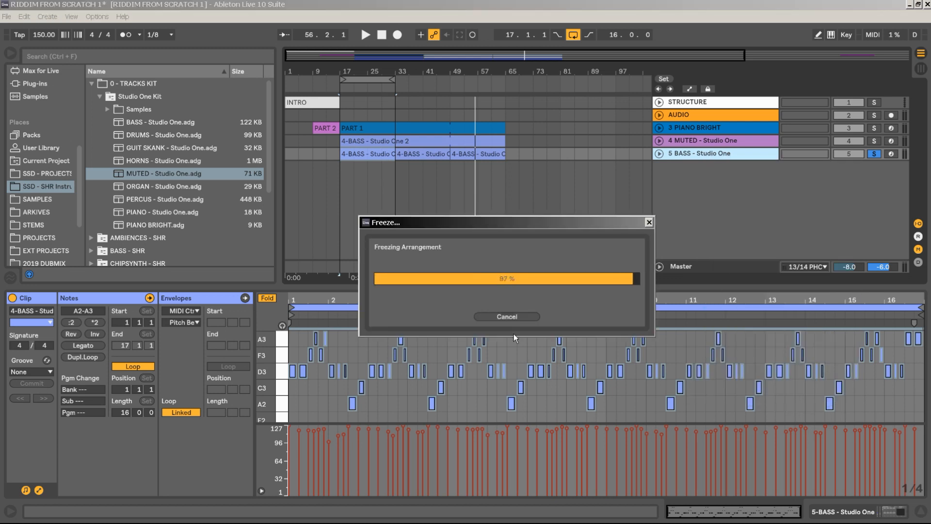
right_click(743, 152)
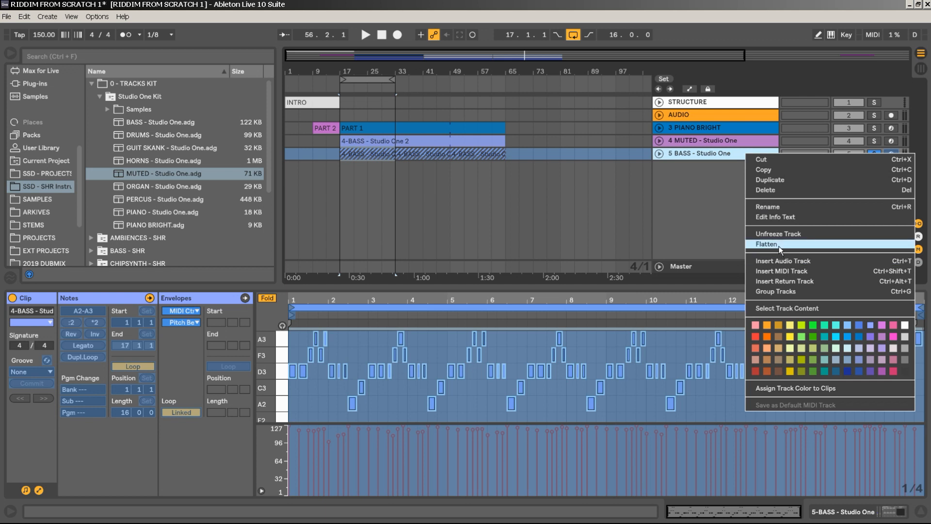
click(778, 245)
Delete the stray PART 2 clip at bar 129 on the PIANO BRIGHT track
right_click(717, 128)
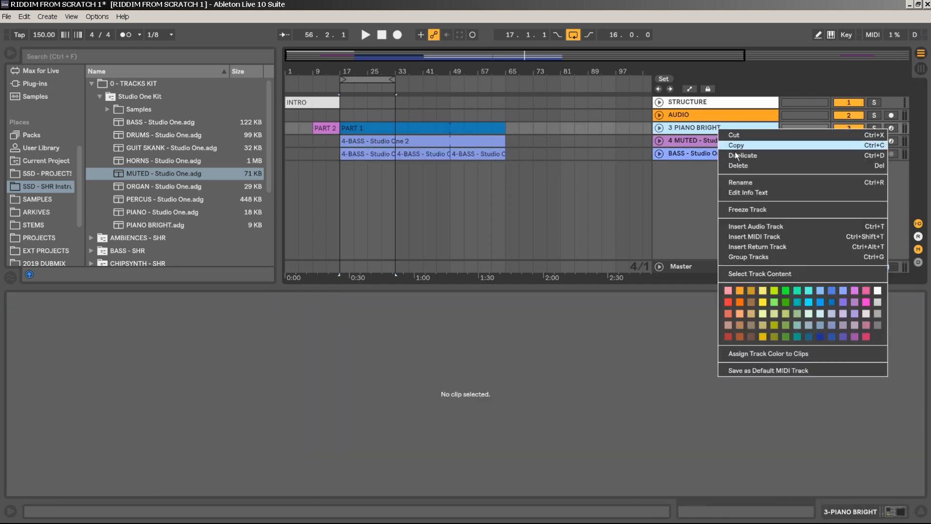
click(680, 190)
drag(522, 70, 521, 45)
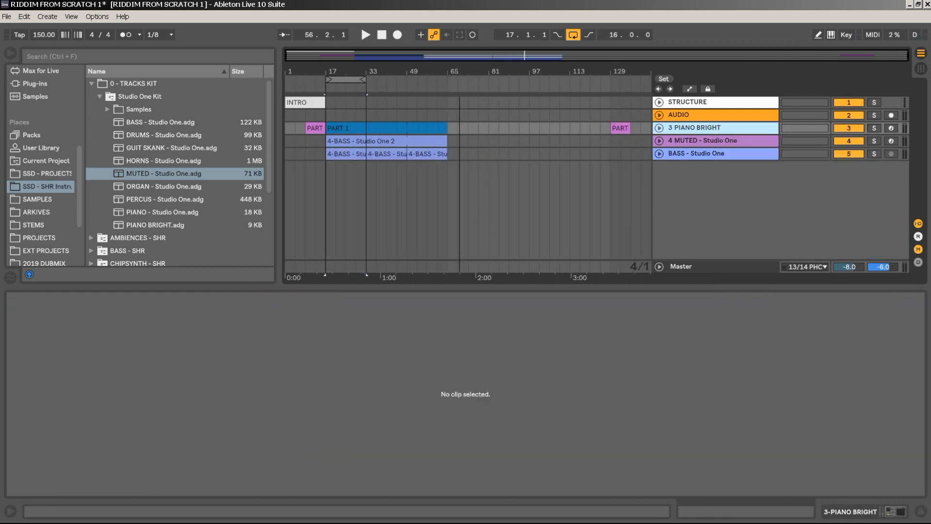
click(623, 128)
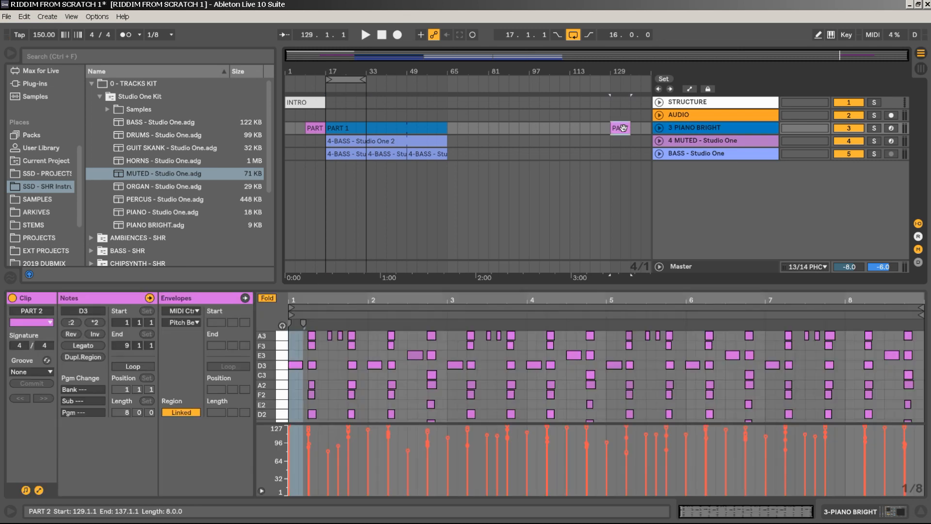
key(Delete)
Shorten the PART 1 clip on the PIANO BRIGHT track so that it ends at bar 33
click(441, 126)
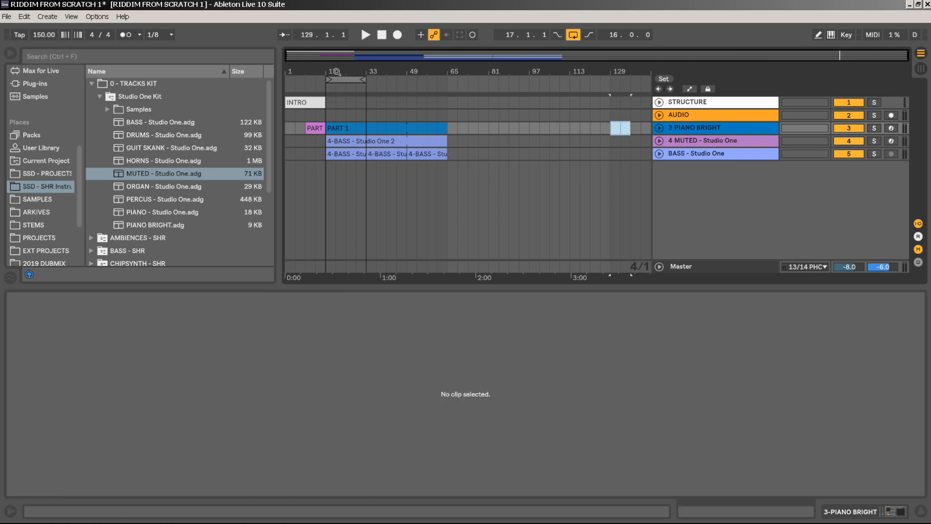
key(z)
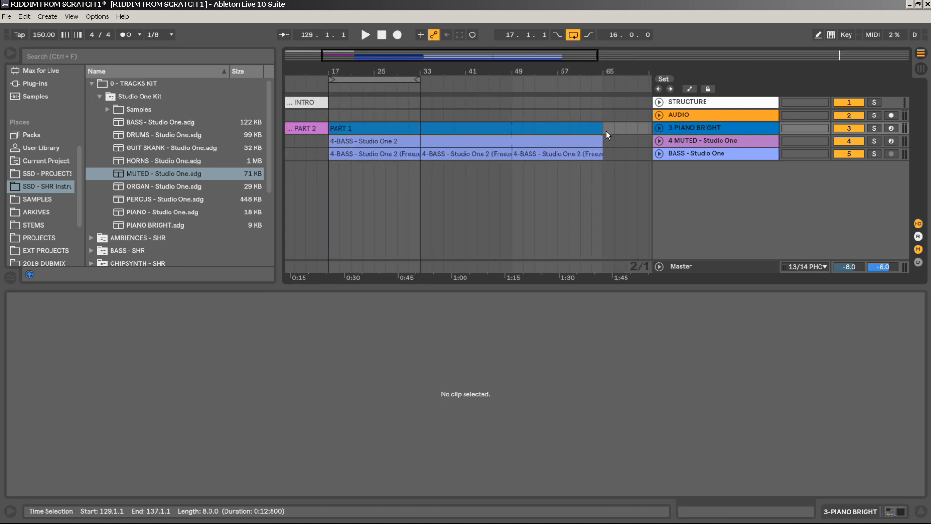
drag(601, 127, 420, 120)
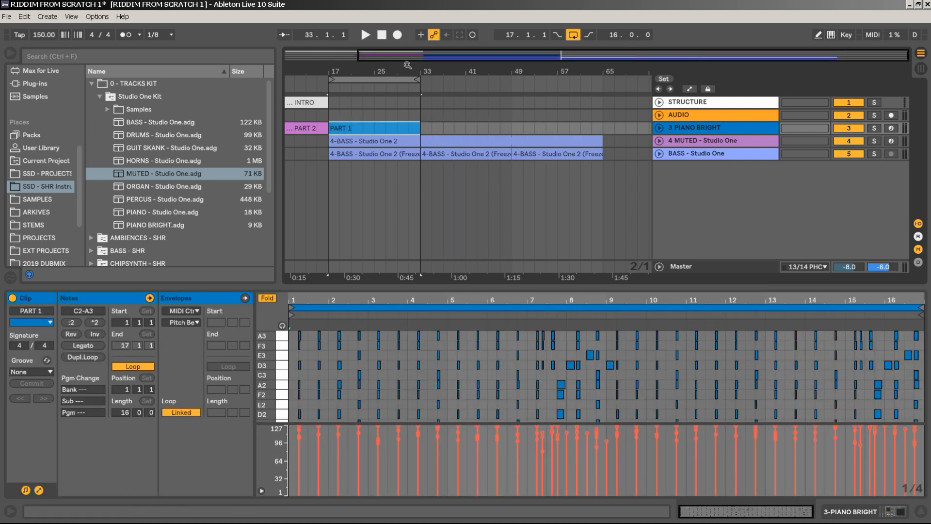
key(x)
Freeze the PIANO BRIGHT track and flatten it to audio
click(748, 128)
right_click(747, 127)
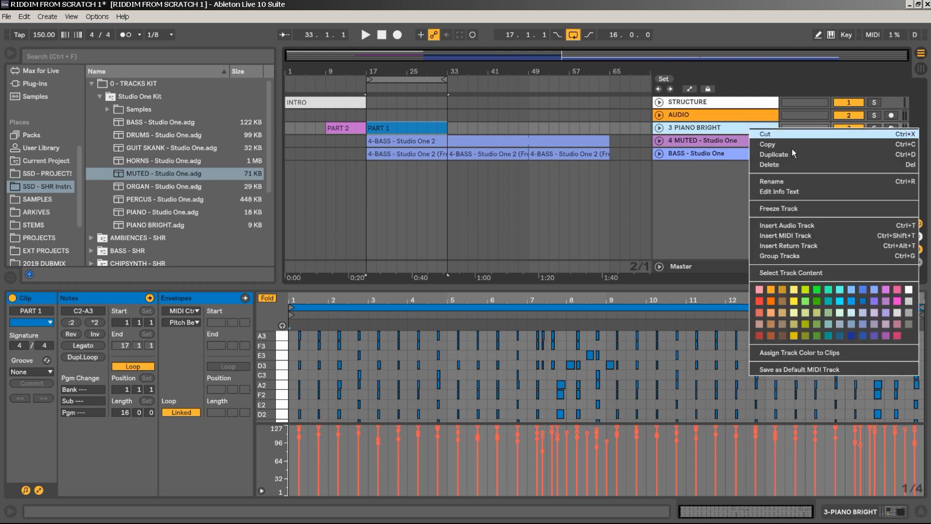
click(785, 209)
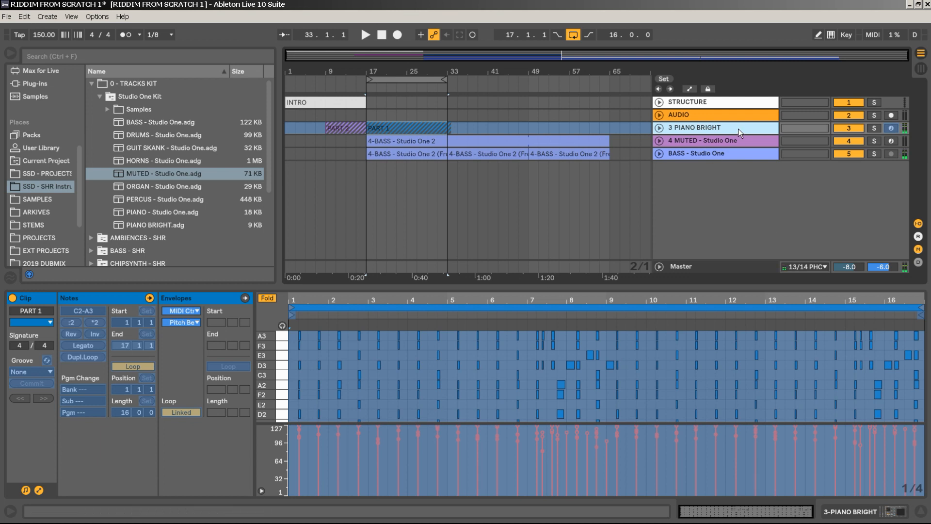
right_click(738, 129)
click(771, 221)
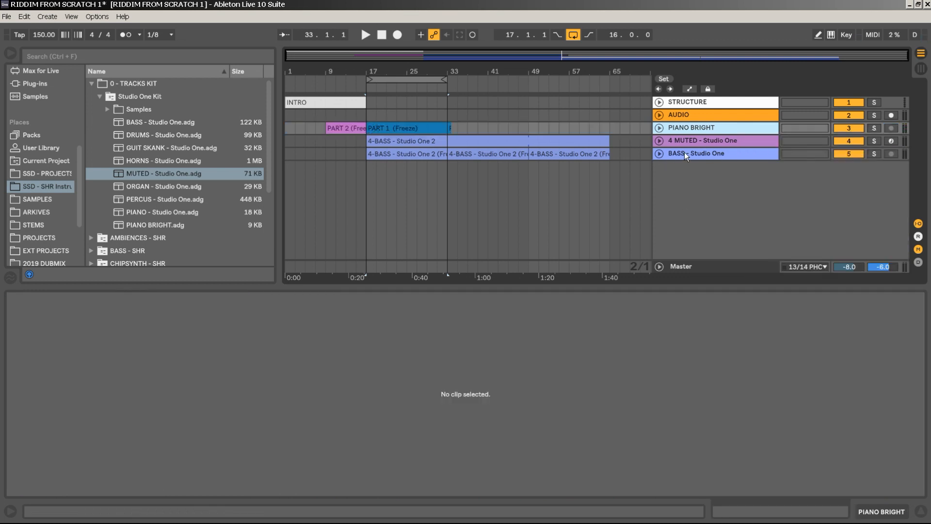
Enlarge the PIANO BRIGHT track to show its waveforms and play the arrangement briefly from bar 17
click(660, 127)
key(space)
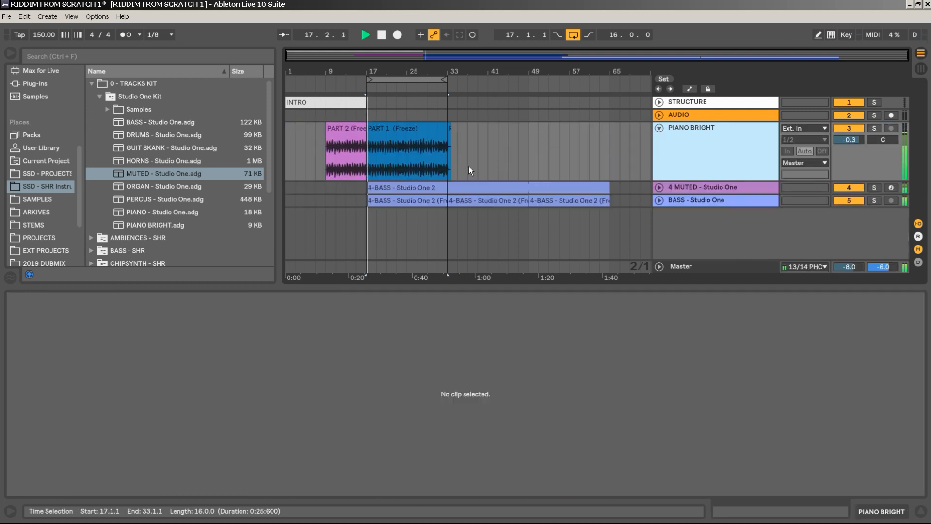
mouse_move(357, 71)
mouse_down()
mouse_move(356, 94)
mouse_move(357, 68)
mouse_up()
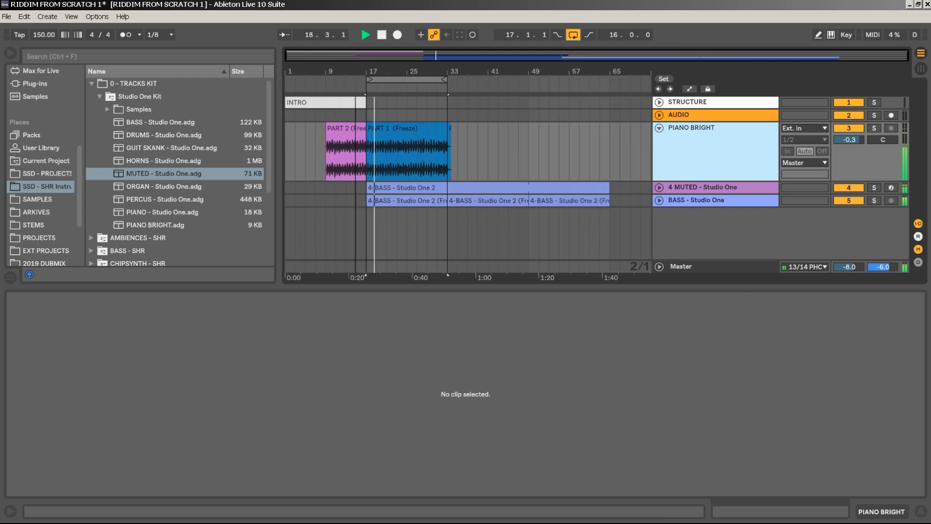
key(space)
Enlarge the bass track, colour its bar 17 audio clip salmon red and move that clip to bar 113
click(660, 200)
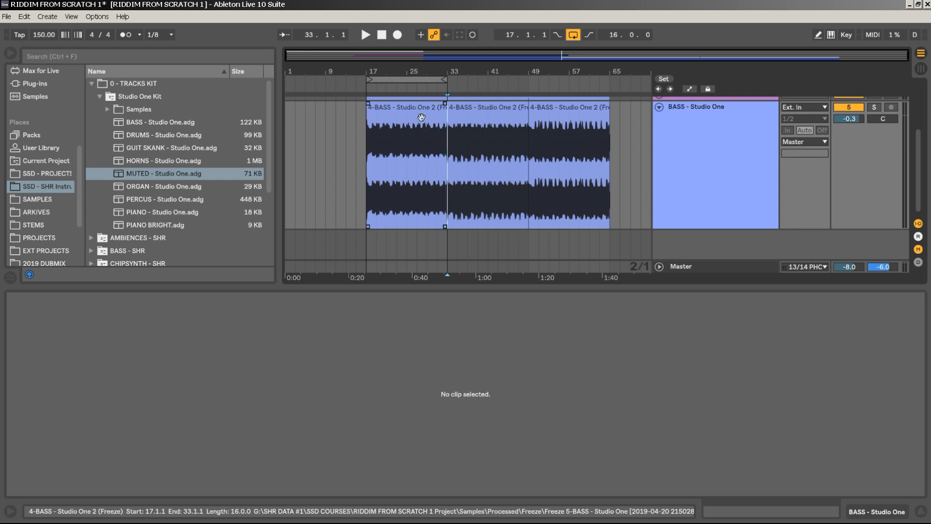
click(421, 117)
right_click(419, 118)
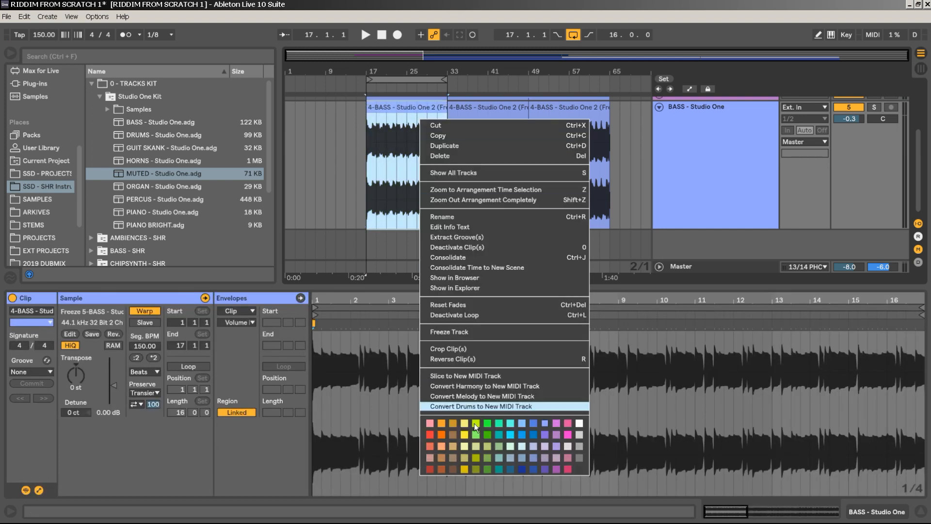
click(429, 445)
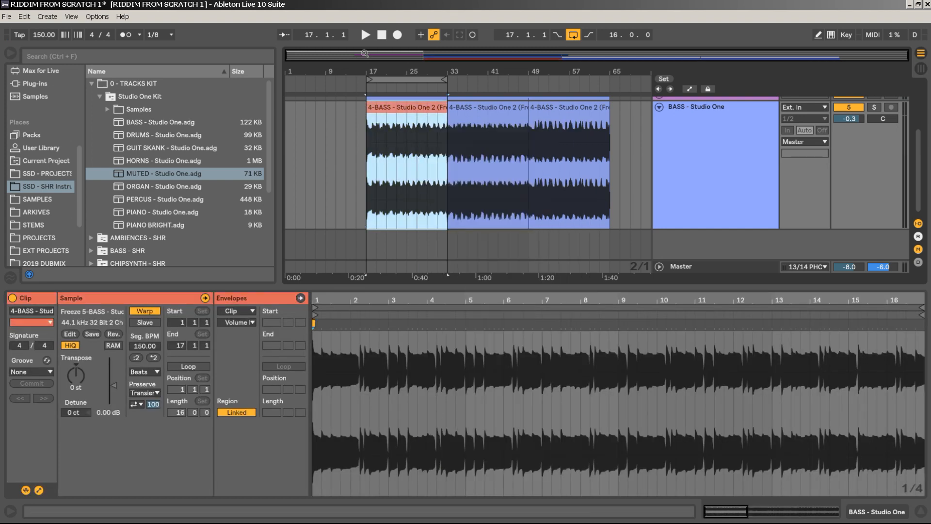
drag(390, 111, 625, 127)
drag(504, 70, 504, 43)
Colour the bass audio clip at bar 33 orange and move it to bar 1
right_click(383, 117)
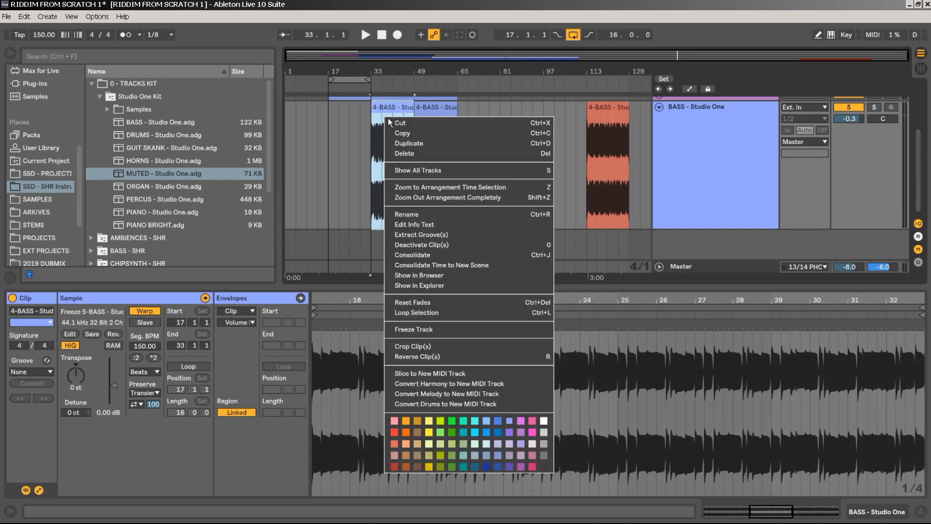
click(406, 422)
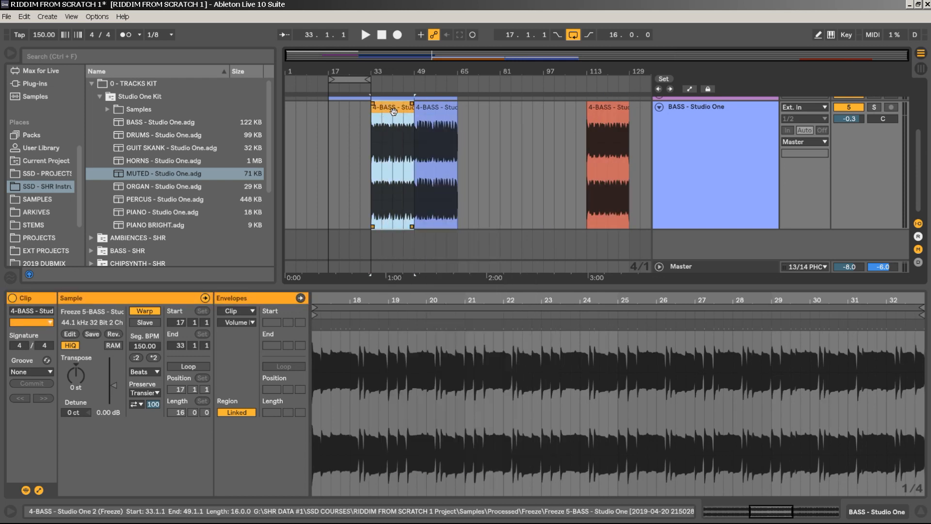
drag(394, 114, 314, 155)
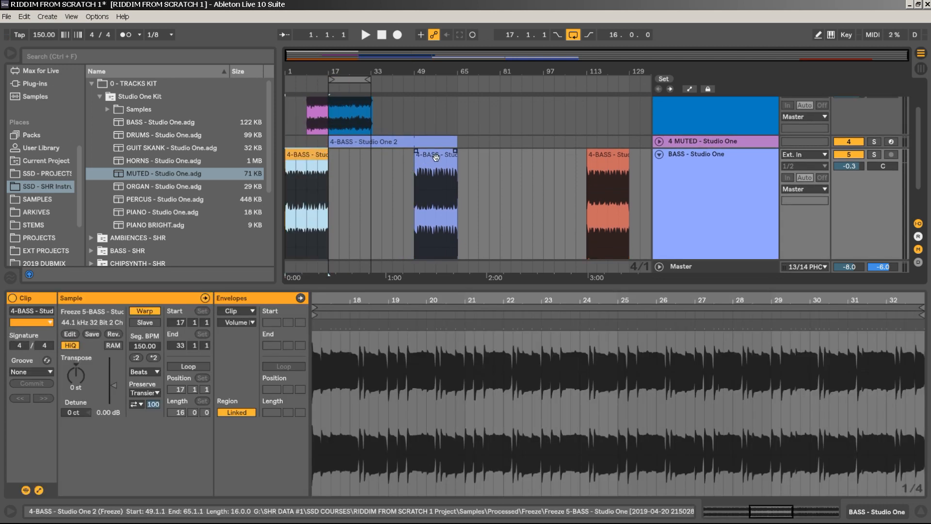
Move the bass audio clip from bar 49 to bar 17 and play the arrangement from bar 9
drag(436, 155, 356, 164)
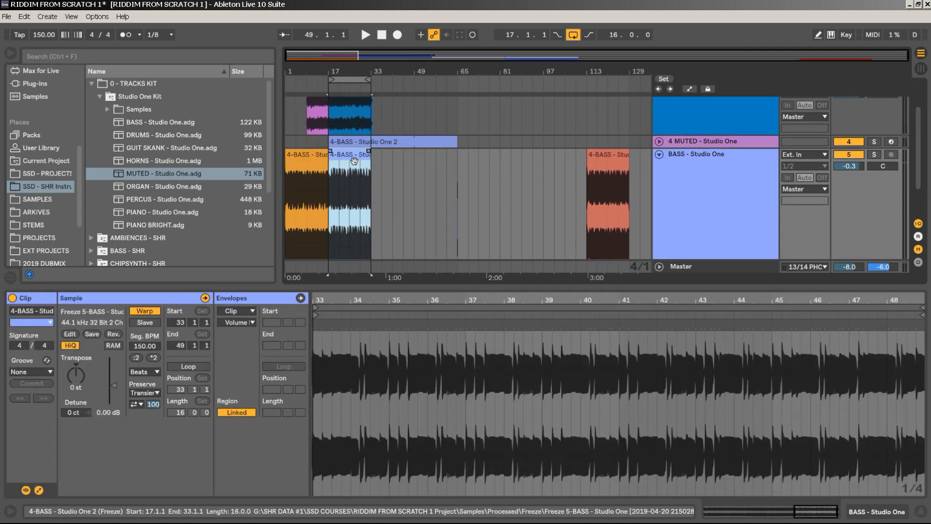
click(309, 222)
key(space)
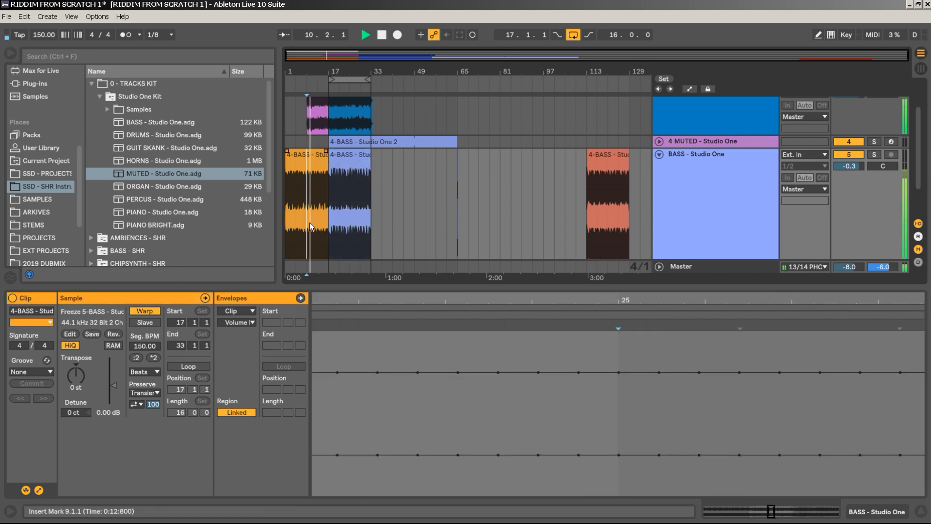
Unfold the 4 MUTED track and copy bars 17 to 33 of its MIDI clip to bar 1
drag(450, 180, 479, 222)
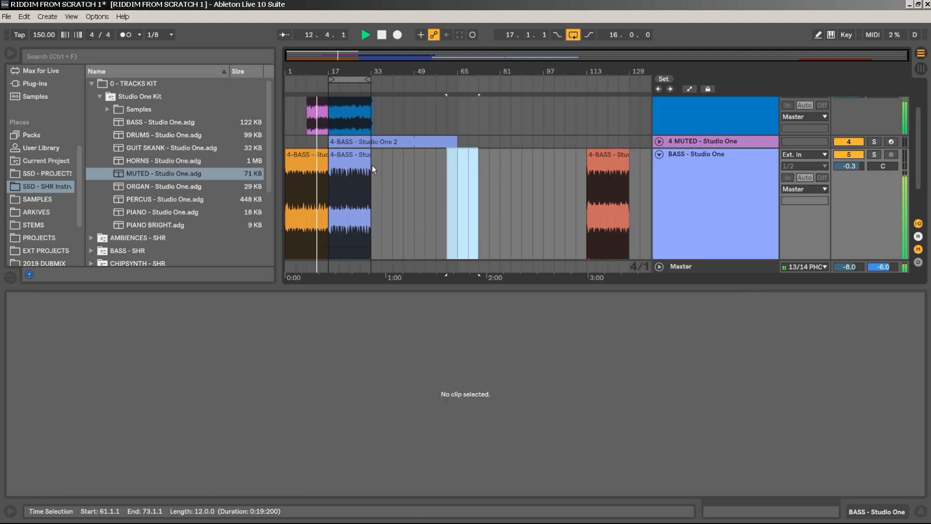
click(370, 163)
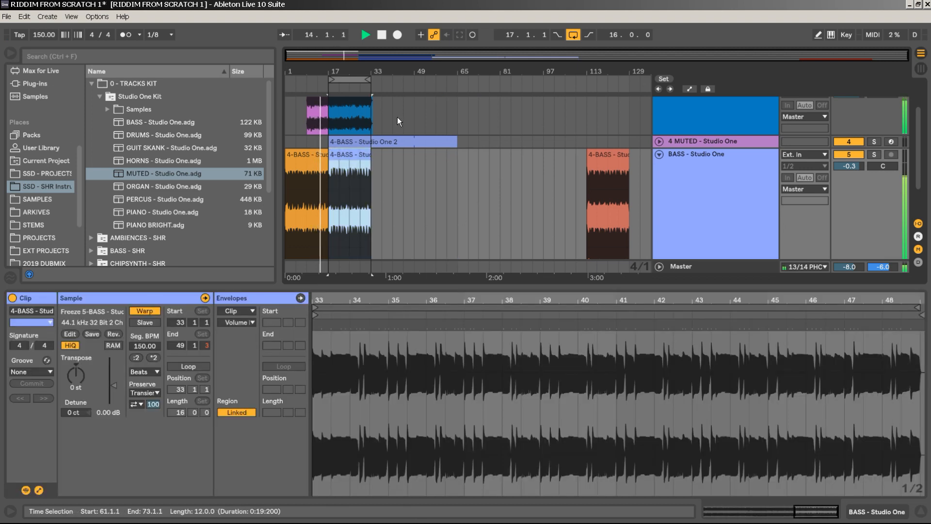
drag(373, 69, 418, 85)
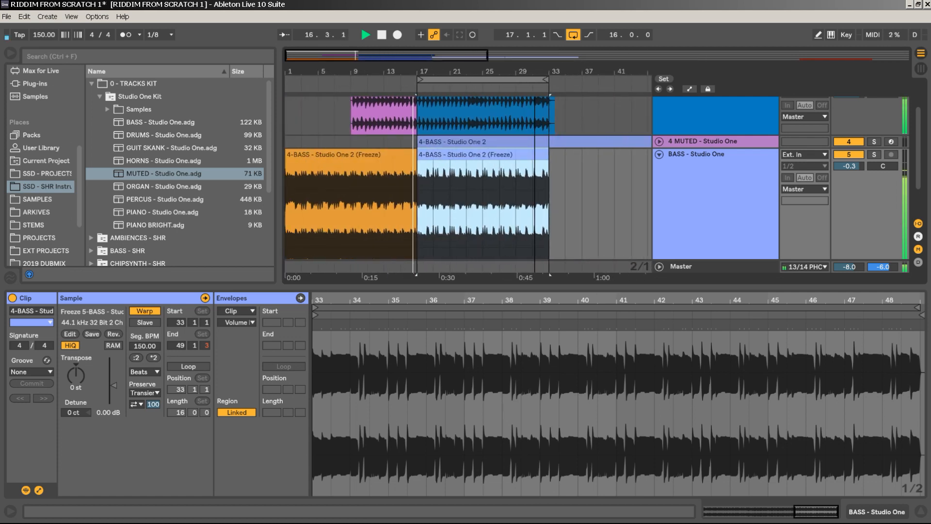
drag(535, 72, 505, 67)
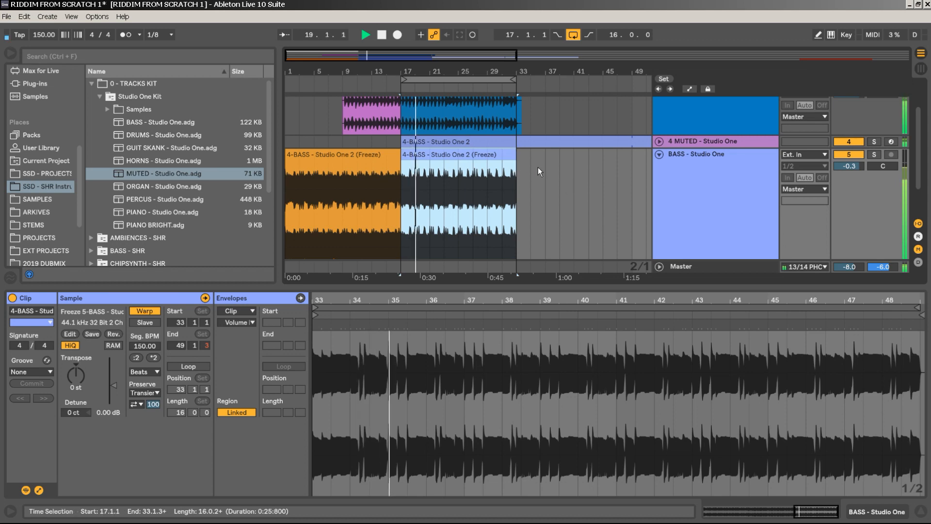
click(660, 140)
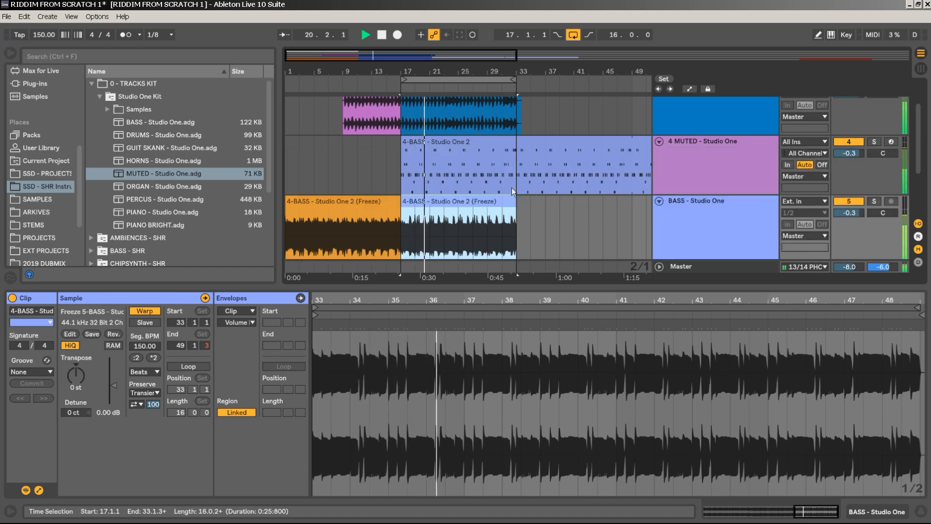
drag(516, 173, 311, 145)
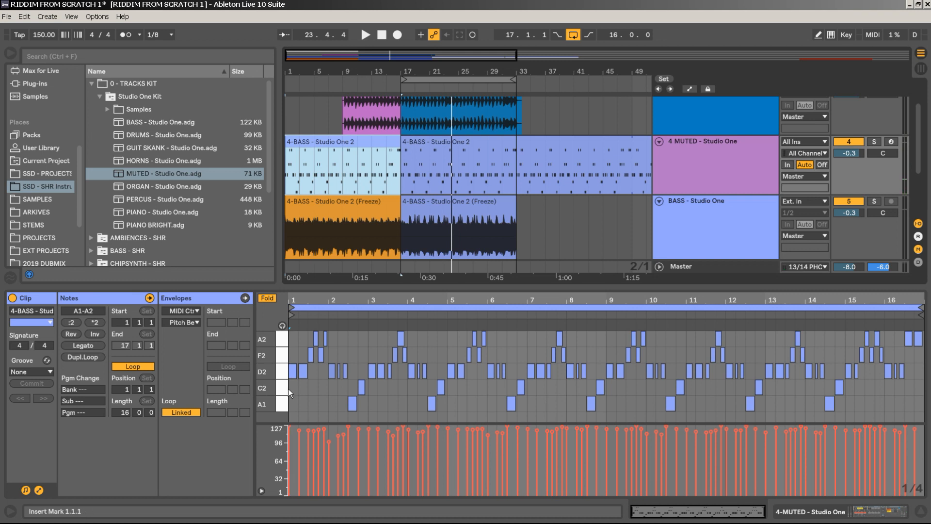
Transpose all notes of the muted clip at bar 1 up one octave and play the arrangement from bar 1
click(283, 401)
key(ctrl+a)
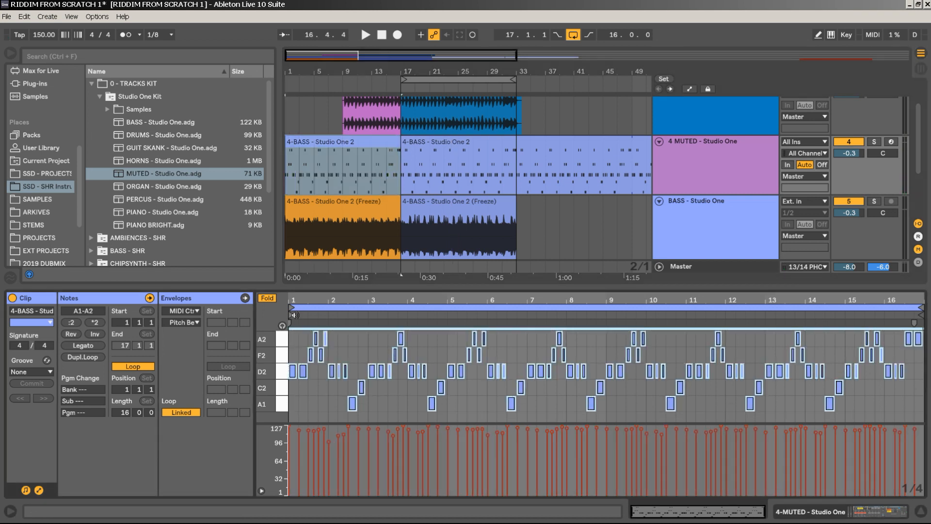
key(shift+Up)
key(space)
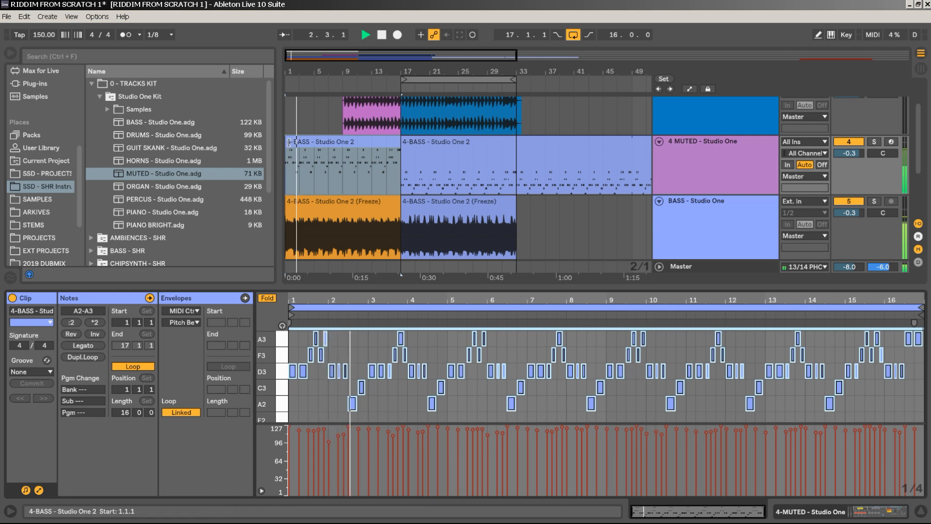
Trim the clip starts so INTRO and the orange bass clip begin at bar 9, and the piano PART 2 and first muted clips at bar 13
drag(295, 141, 343, 144)
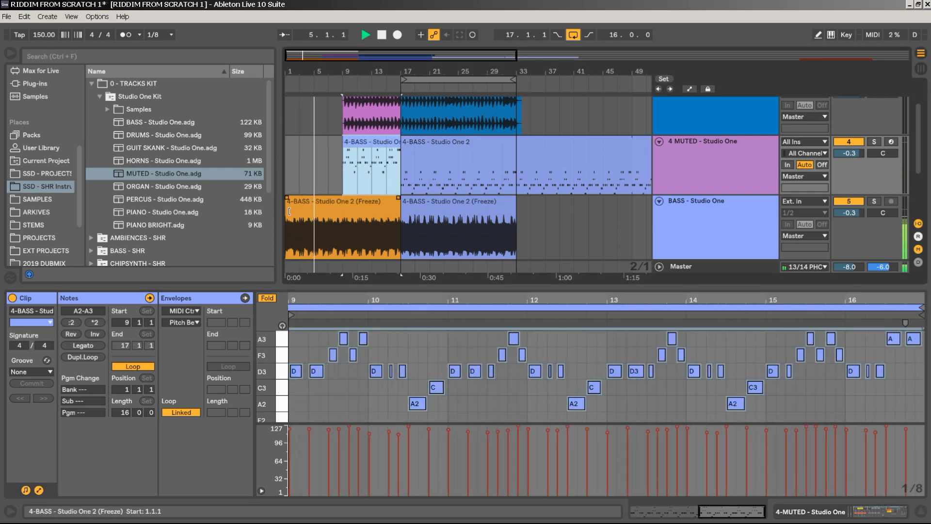
drag(289, 211, 343, 211)
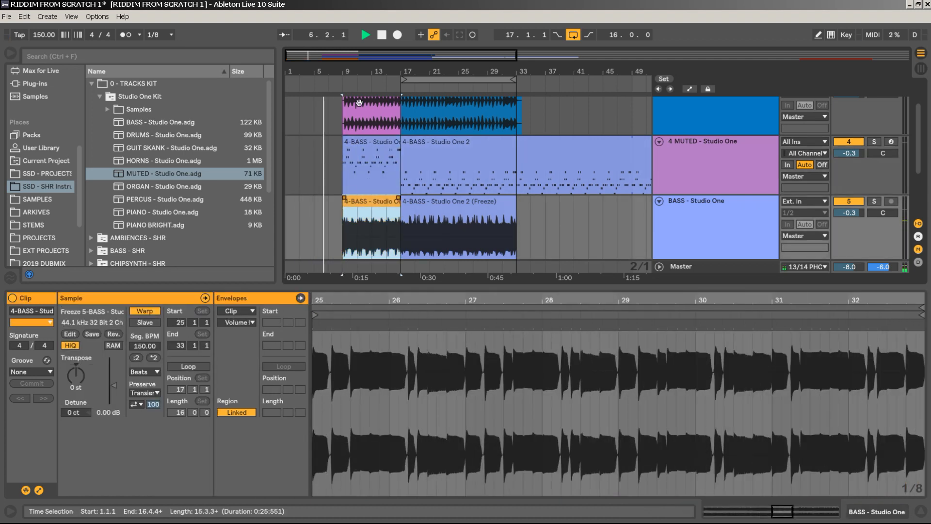
scroll(368, 138, up, 3)
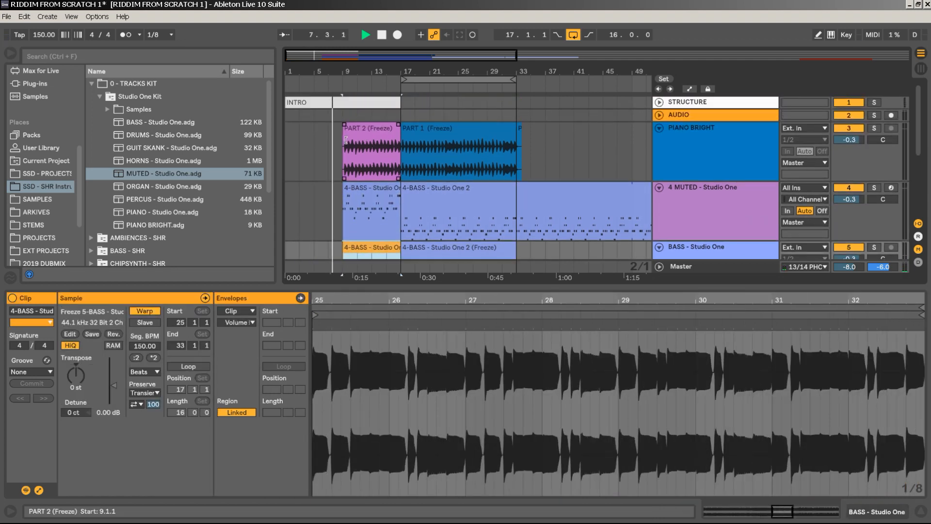
drag(344, 141, 372, 140)
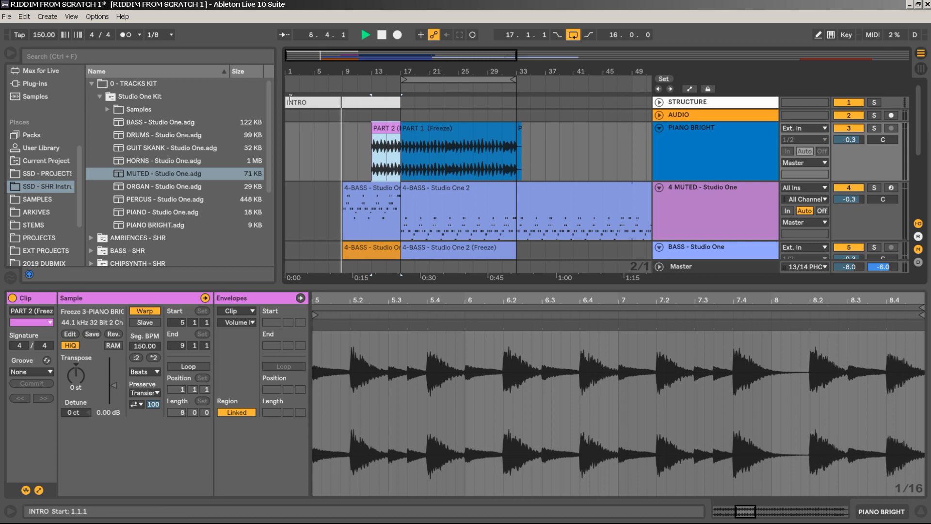
drag(289, 101, 343, 101)
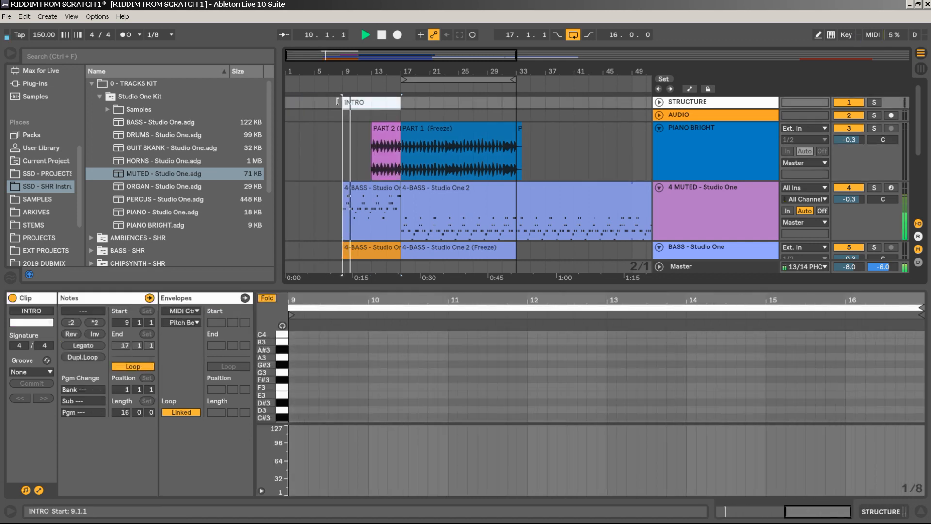
drag(344, 207, 367, 205)
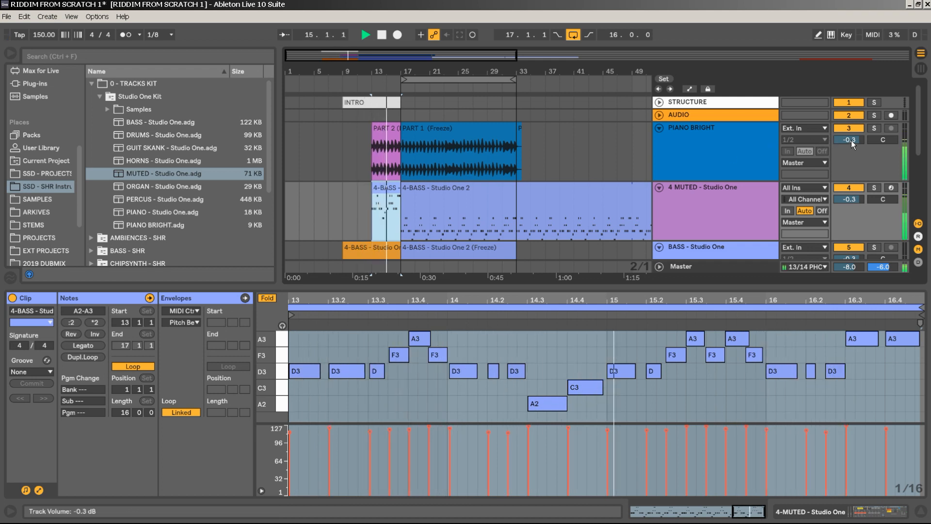
Set the PIANO BRIGHT track volume to -1.0 dB, stop playback and make the track taller
drag(851, 141, 851, 144)
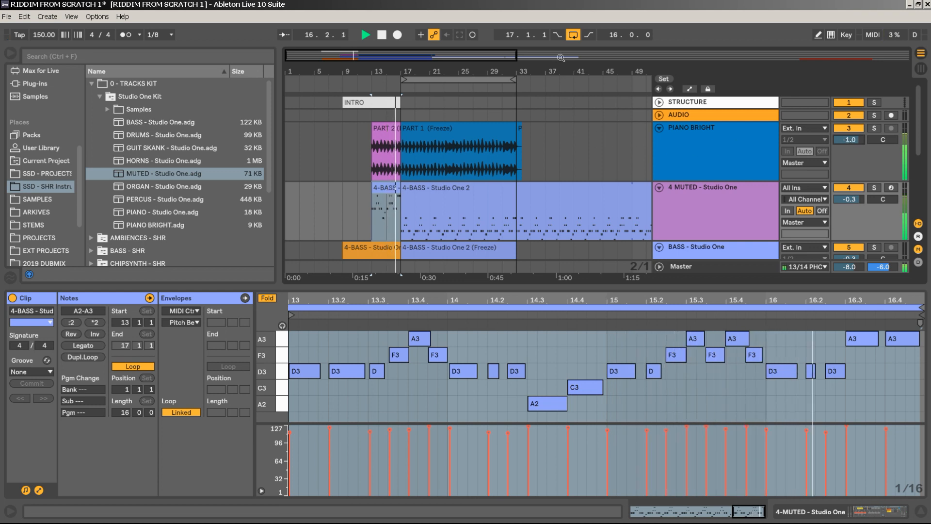
drag(511, 71, 571, 69)
key(space)
drag(681, 180, 680, 215)
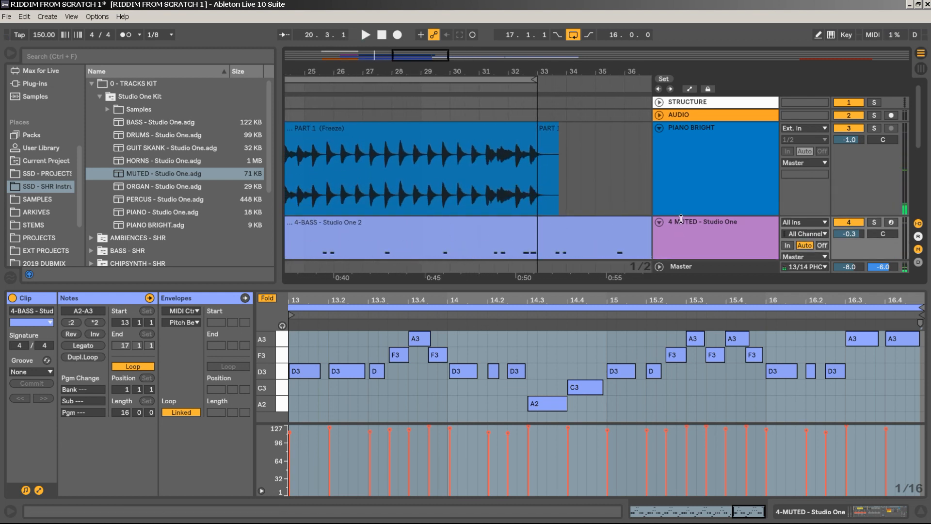
Delete the part of the piano tail clip from 33.2.1 to 33.4.1
drag(536, 68, 536, 72)
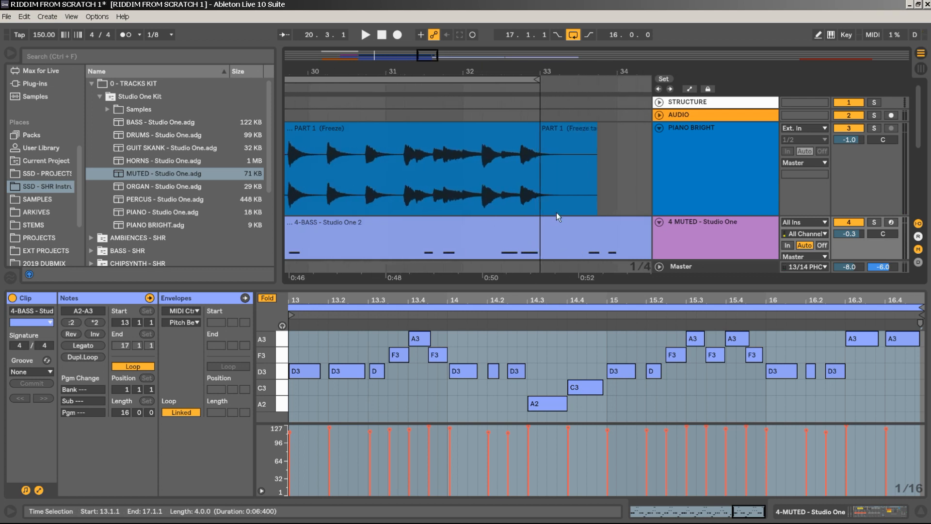
click(521, 183)
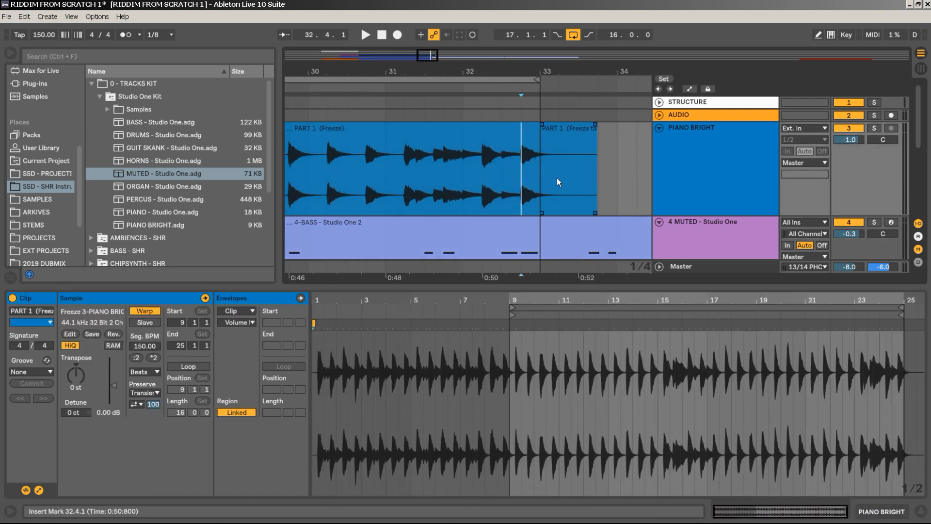
drag(540, 182, 556, 183)
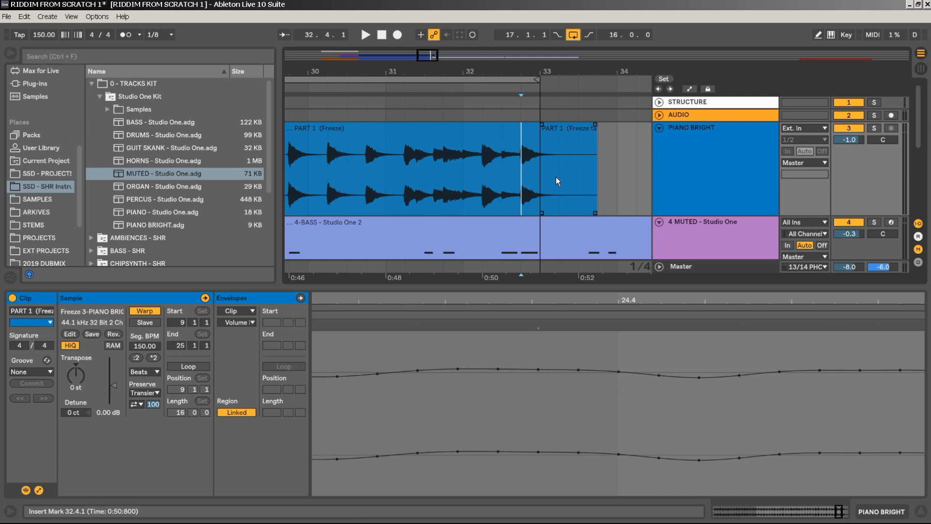
click(559, 176)
drag(576, 171, 603, 167)
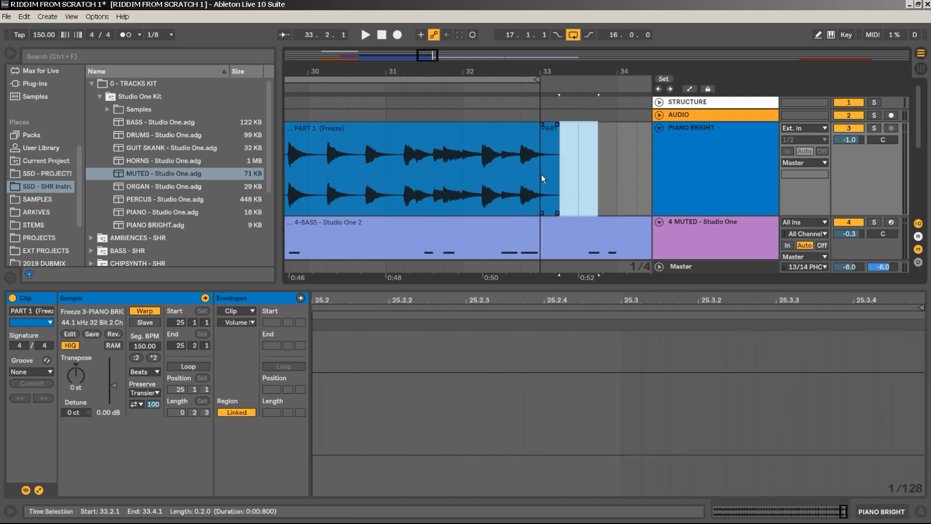
key(Delete)
Extend the end of the piano PART 1 clip to 33.2.1 and the end of the PART 2 clip to 17.2.1
drag(542, 174, 555, 171)
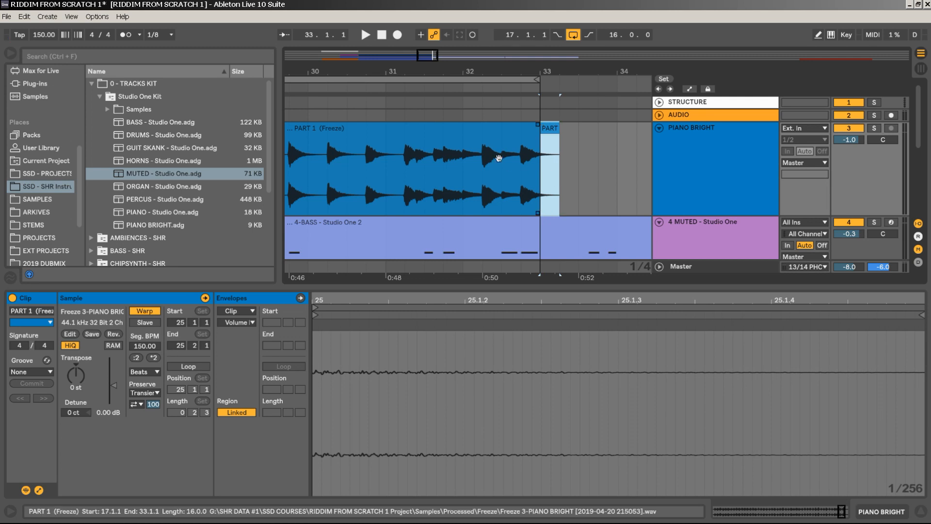
click(494, 128)
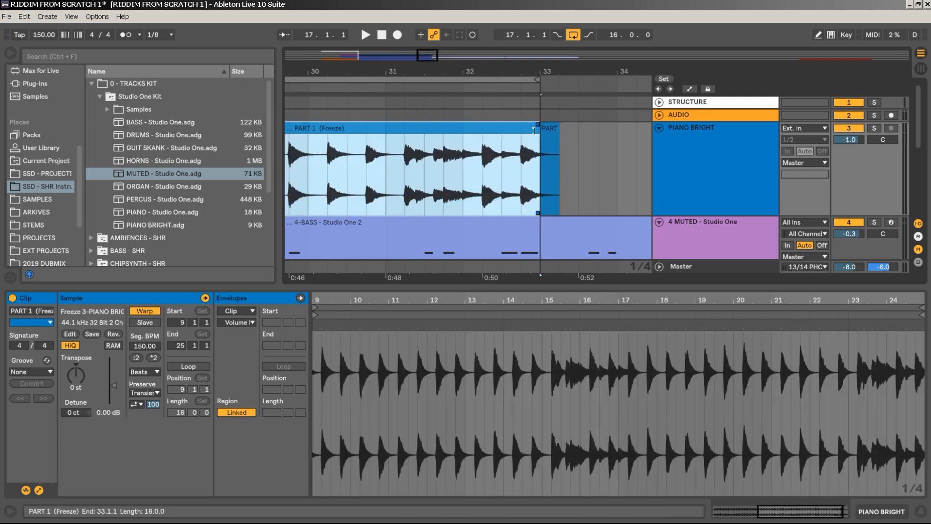
drag(539, 131, 559, 131)
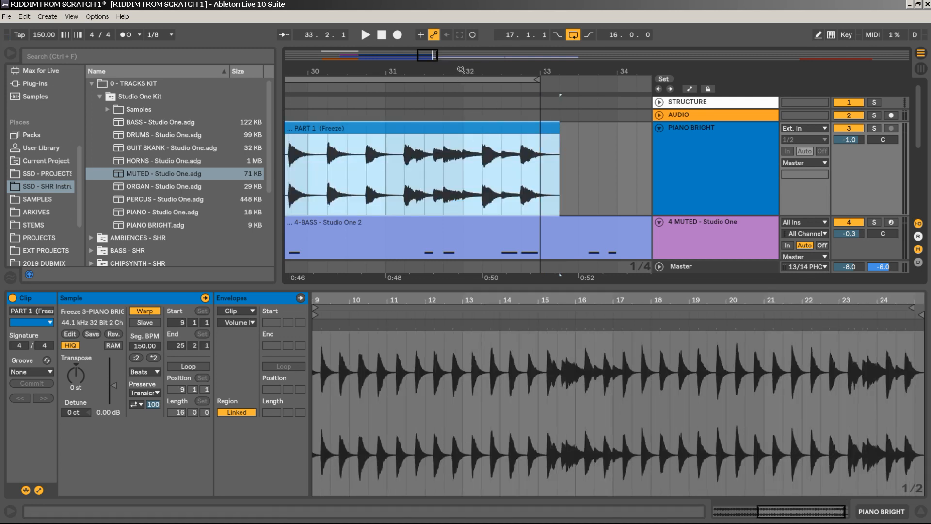
drag(461, 69, 461, 39)
drag(369, 70, 372, 135)
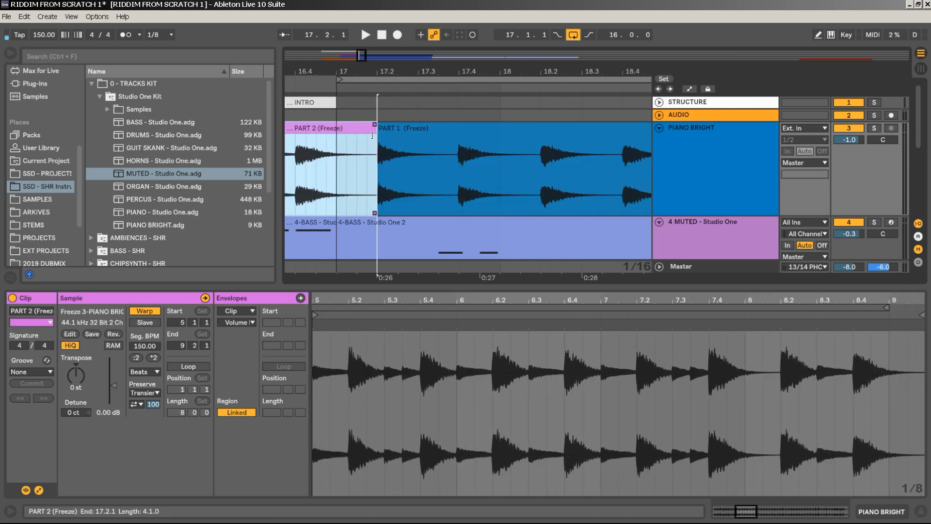
Duplicate the piano PART 1 clip three times in a row, filling the track up to 81.2.1
click(409, 130)
drag(412, 71, 309, 19)
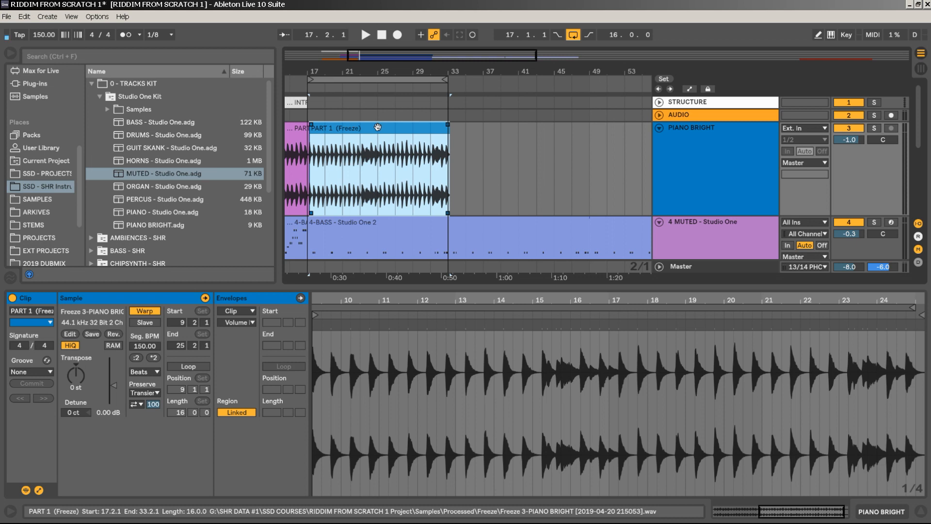
key(ctrl+d)
key(ctrl+d)
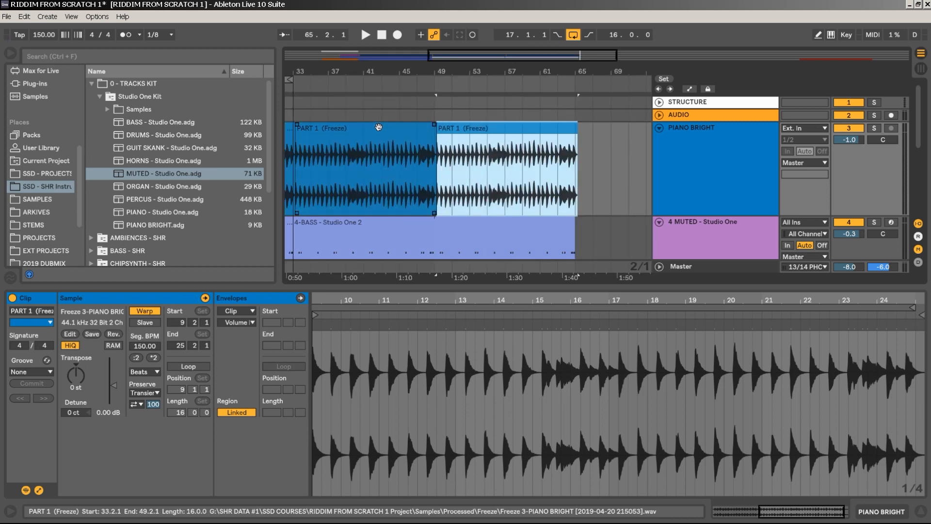
key(ctrl+d)
Extend the end of the long muted MIDI clip from bar 17 out to bar 81
drag(461, 71, 465, 29)
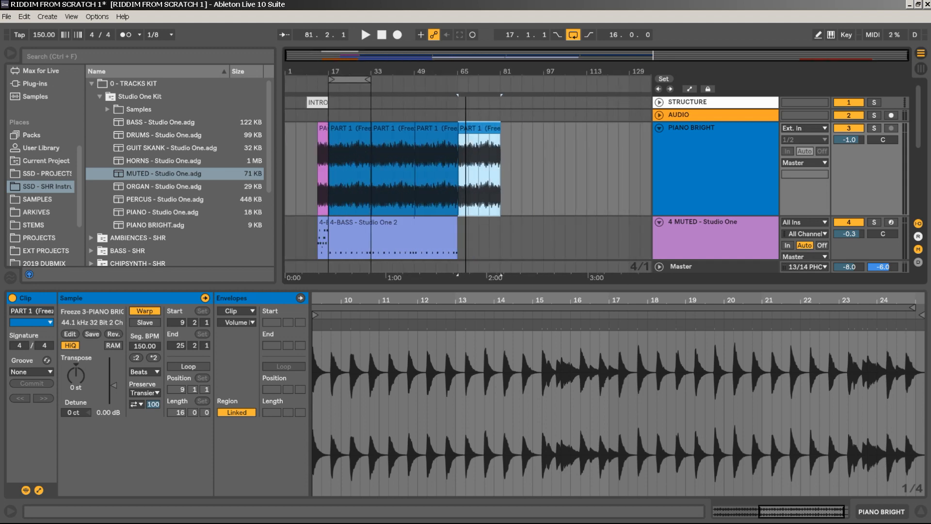
click(429, 226)
scroll(429, 227, down, 2)
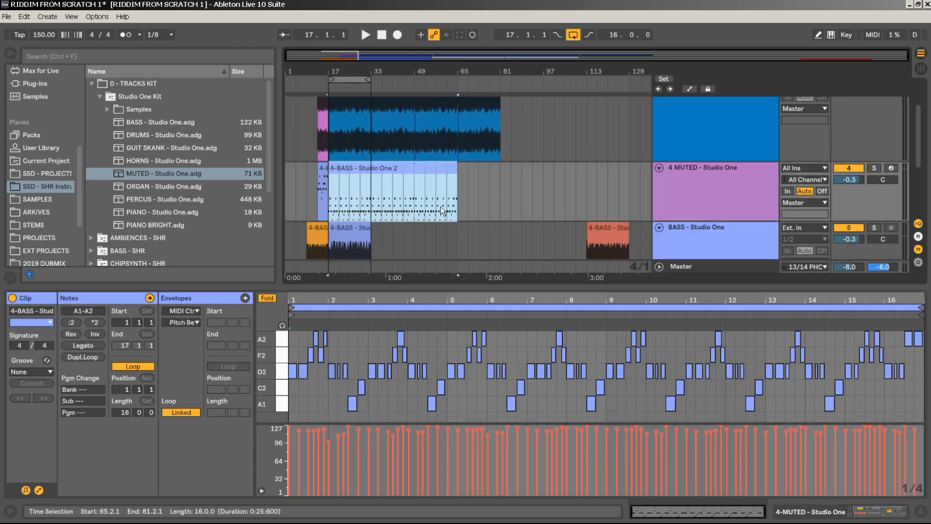
drag(455, 176, 499, 175)
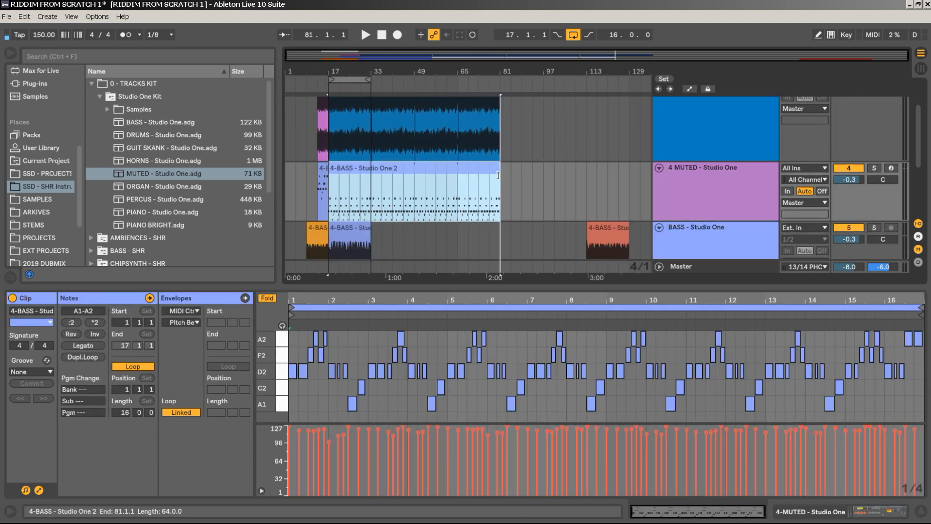
Select the blue bass audio clip at bar 17
click(357, 230)
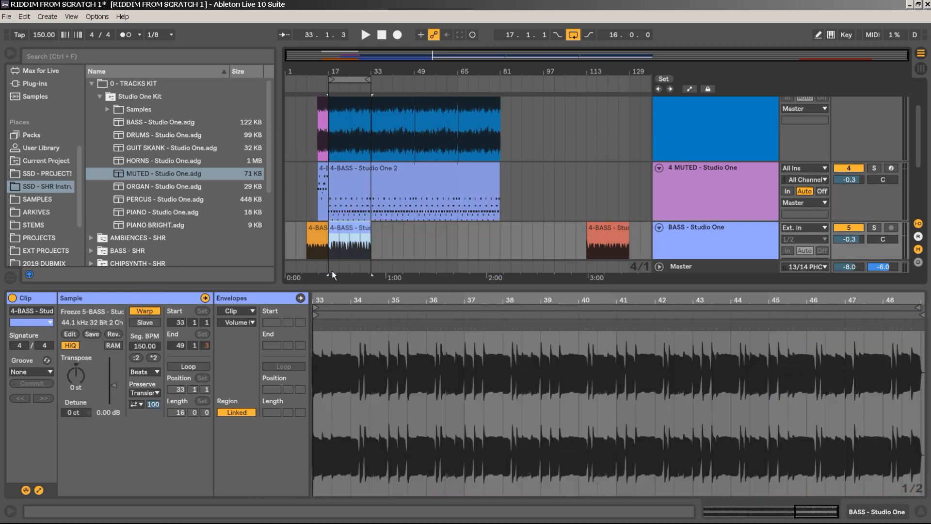
Crop the blue bass clip at bars 17–33 on the BASS - Studio One track and turn on its loop
right_click(356, 231)
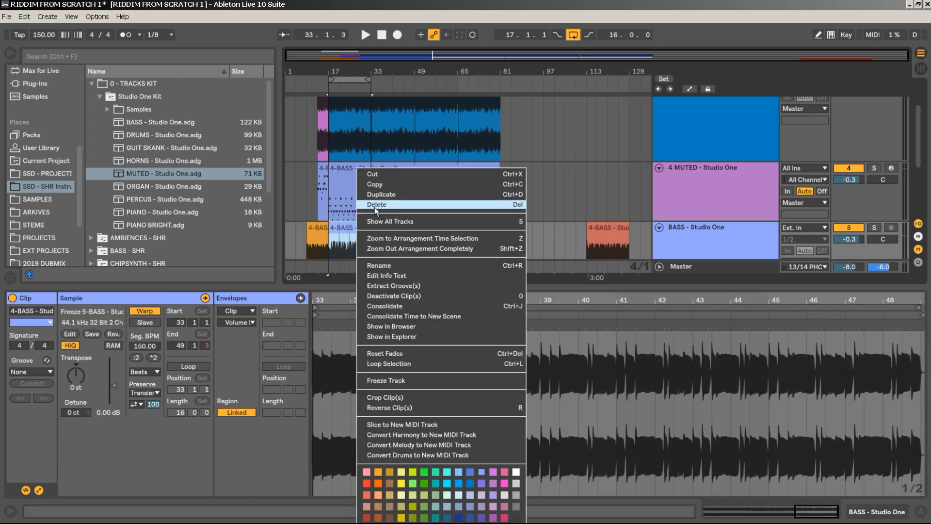
click(403, 397)
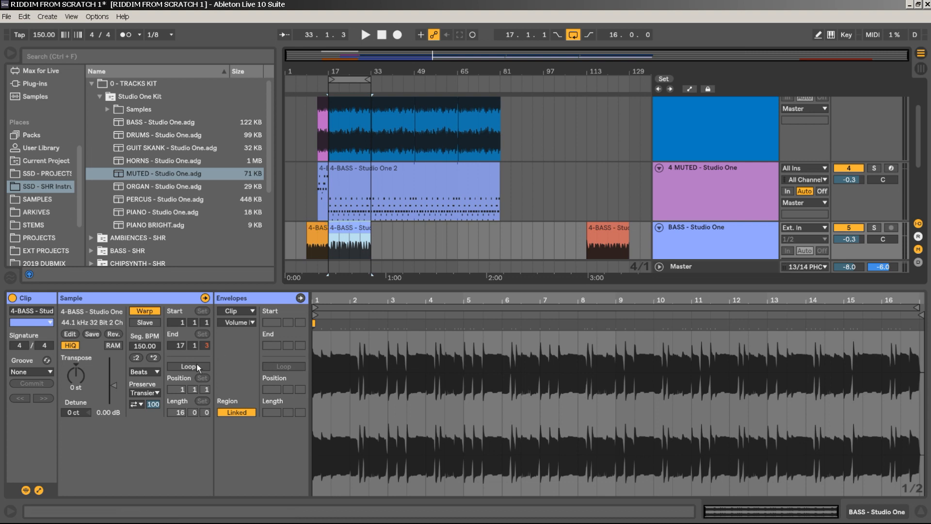
click(180, 366)
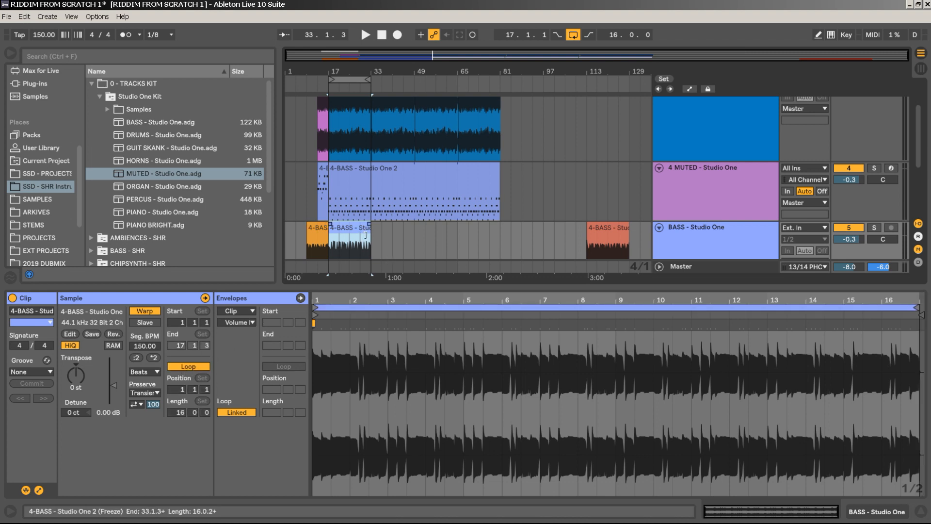
Extend the looped blue bass clip's end to bar 81 and play it back briefly
drag(370, 226, 499, 224)
key(space)
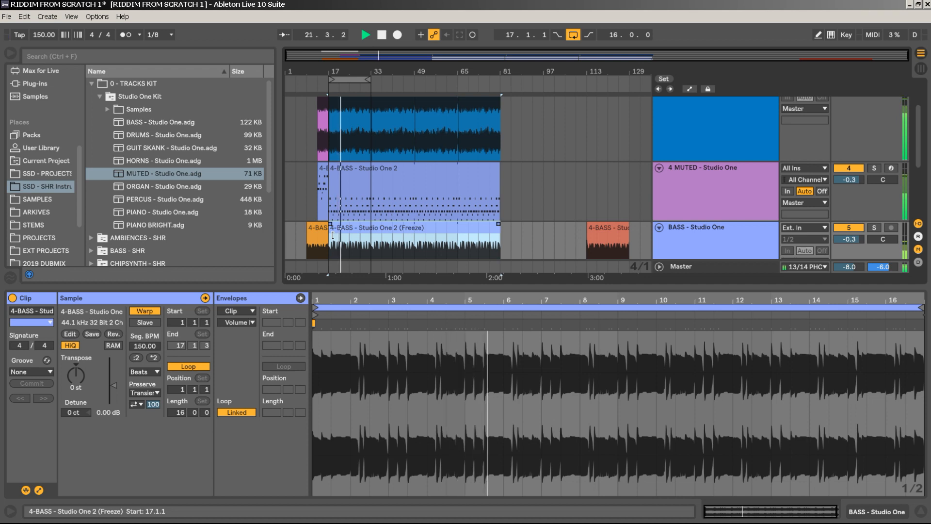
key(space)
Trim the blue bass clip's start to bar 33 and extend the orange bass clip's start back to bar 1
drag(332, 235, 368, 233)
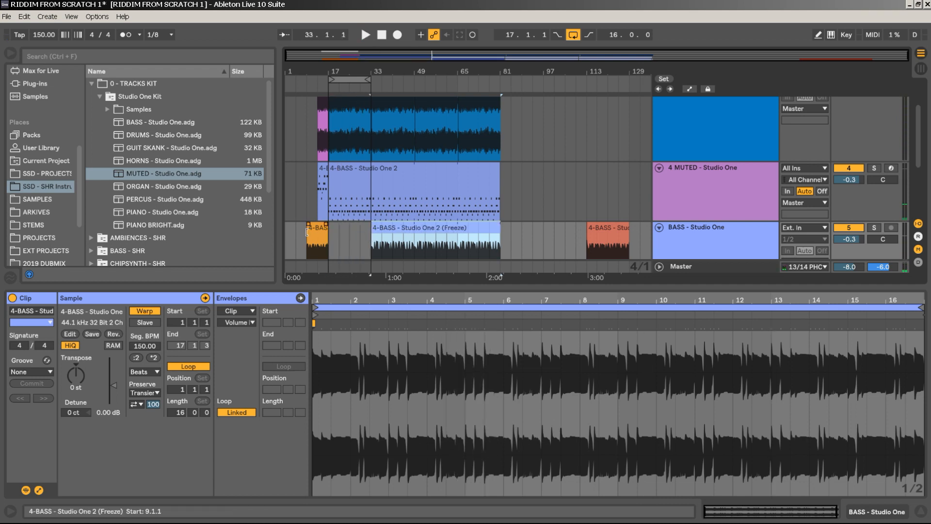
drag(307, 231, 274, 228)
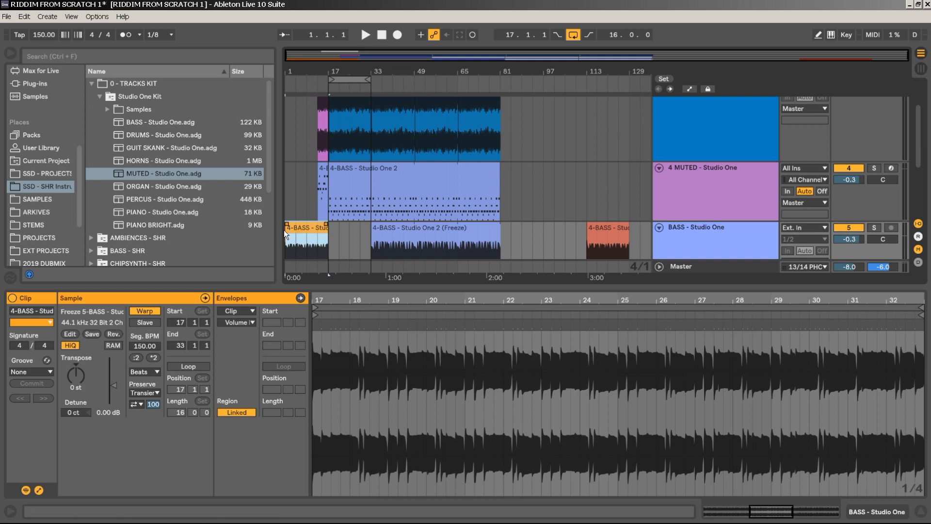
key(space)
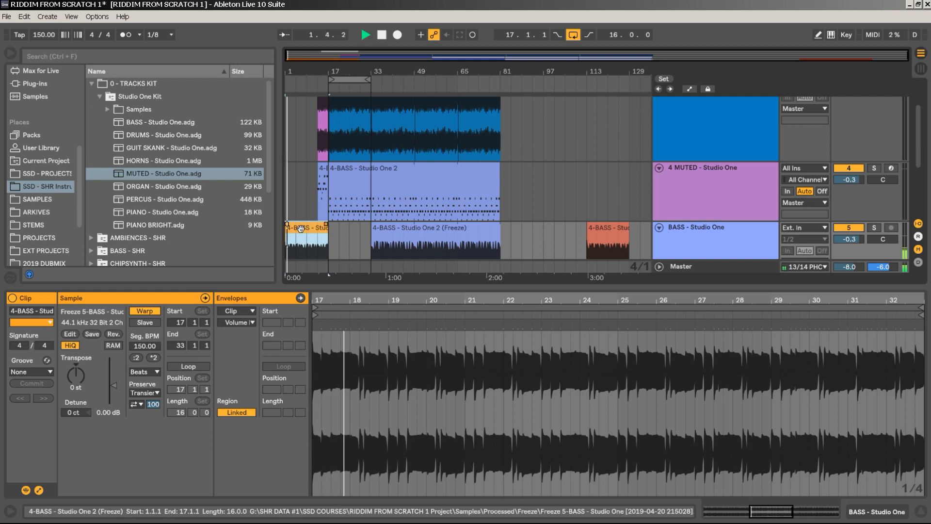
key(space)
Crop the orange bass clip and turn on its loop
right_click(300, 228)
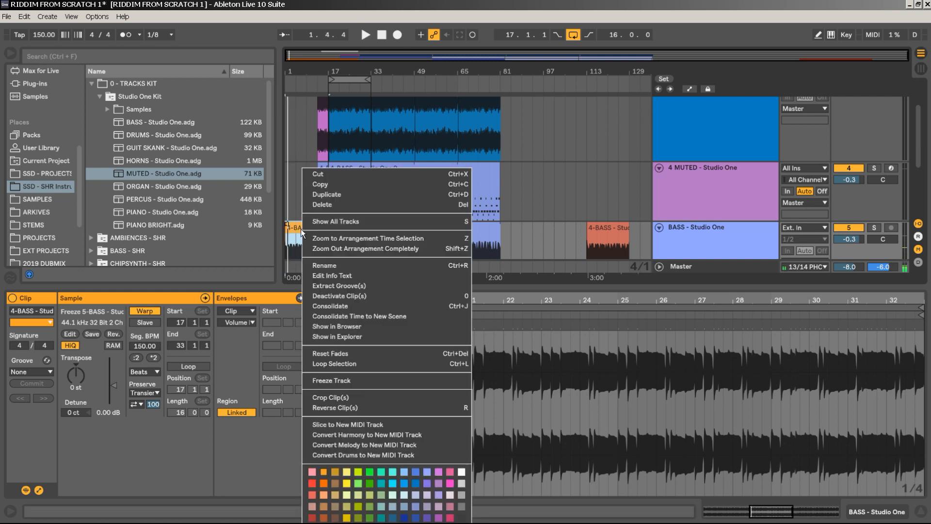
click(342, 397)
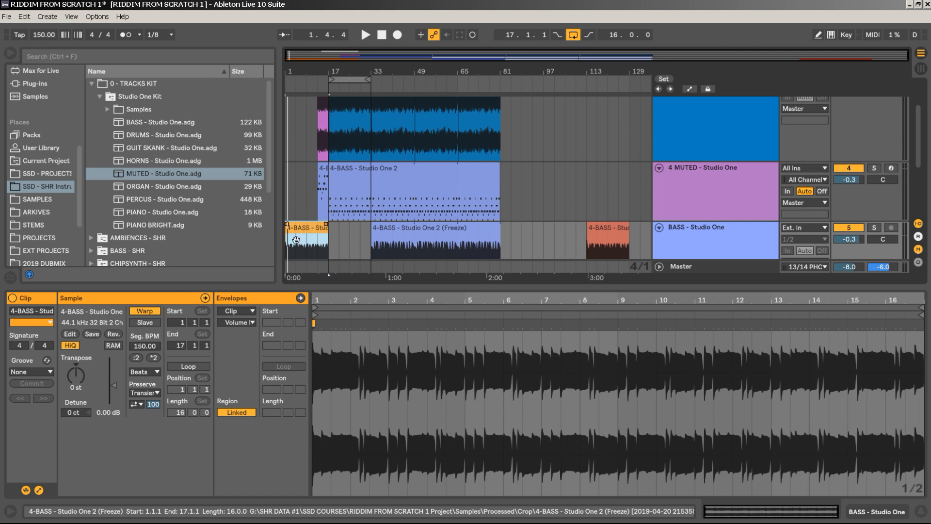
click(187, 367)
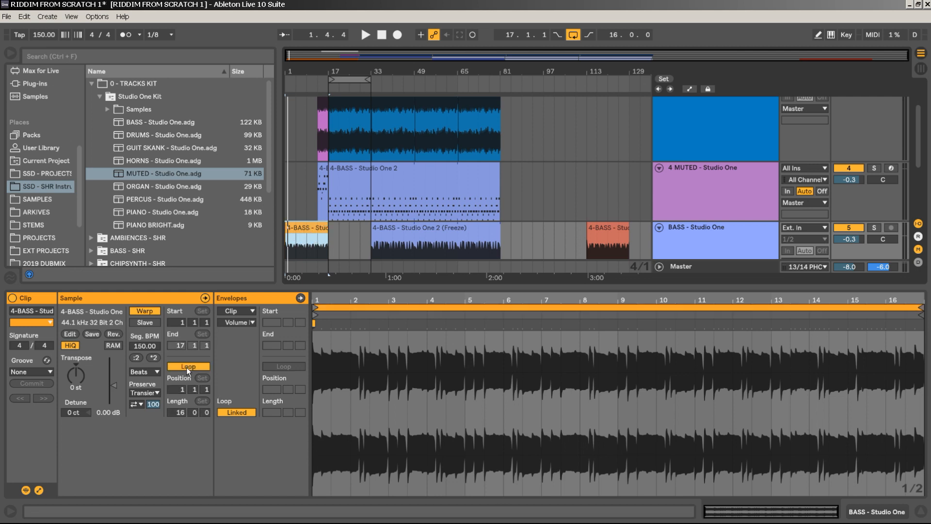
Resize the orange bass clip to run from bar 9 to bar 33, and collapse all tracks
drag(325, 231, 370, 228)
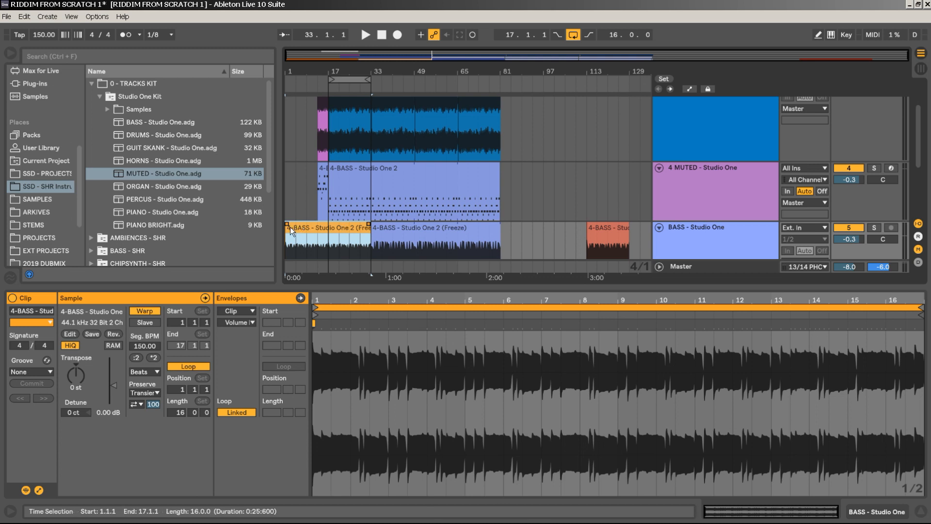
drag(290, 229, 307, 229)
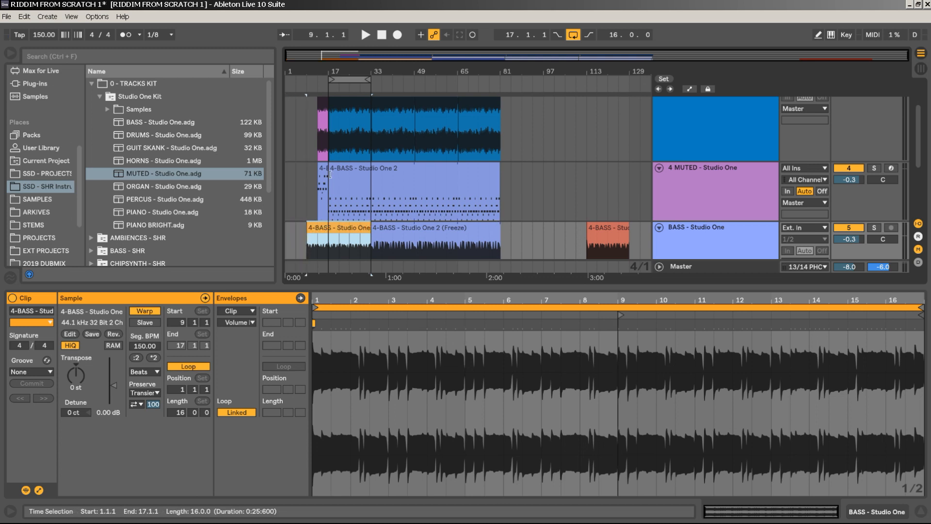
alt+click(659, 168)
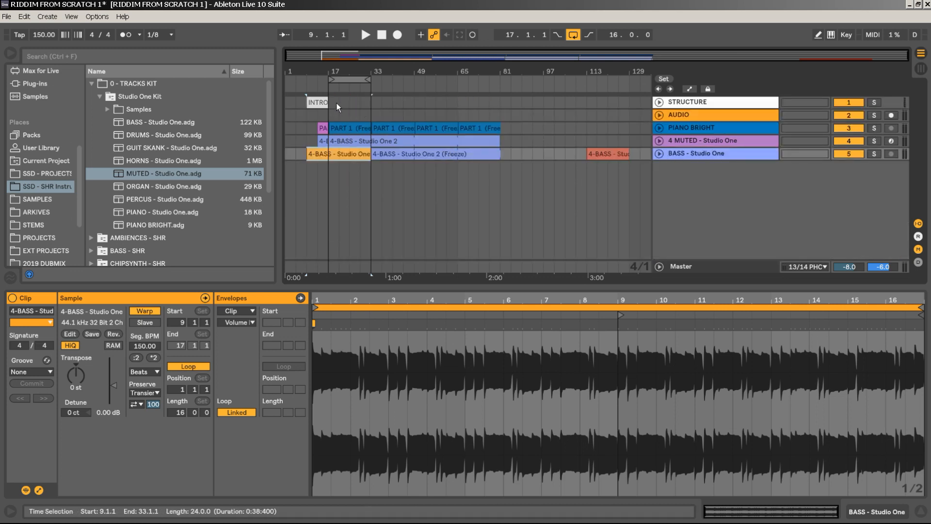
During playback, extend the PIANO BRIGHT track's PART 2 clip at bar 61 to 65.2.1 and copy it to bar 77
key(space)
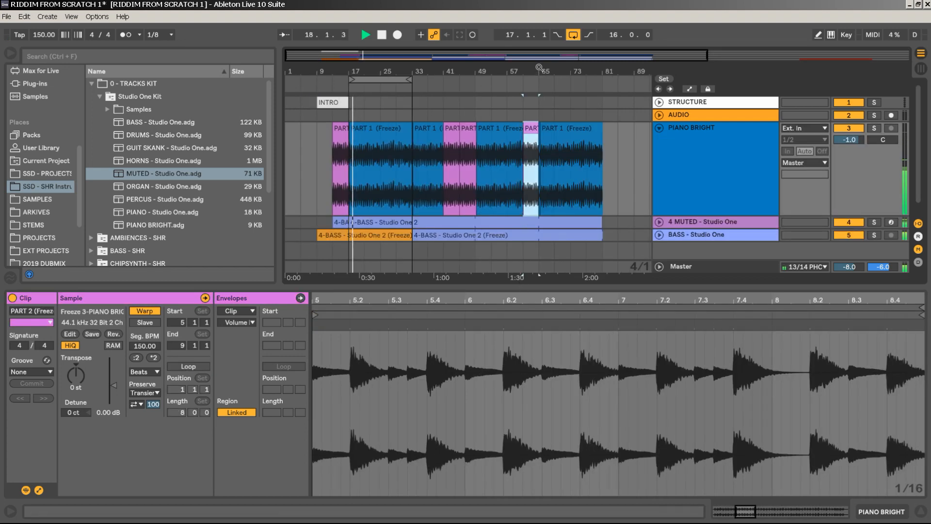
drag(539, 67, 554, 132)
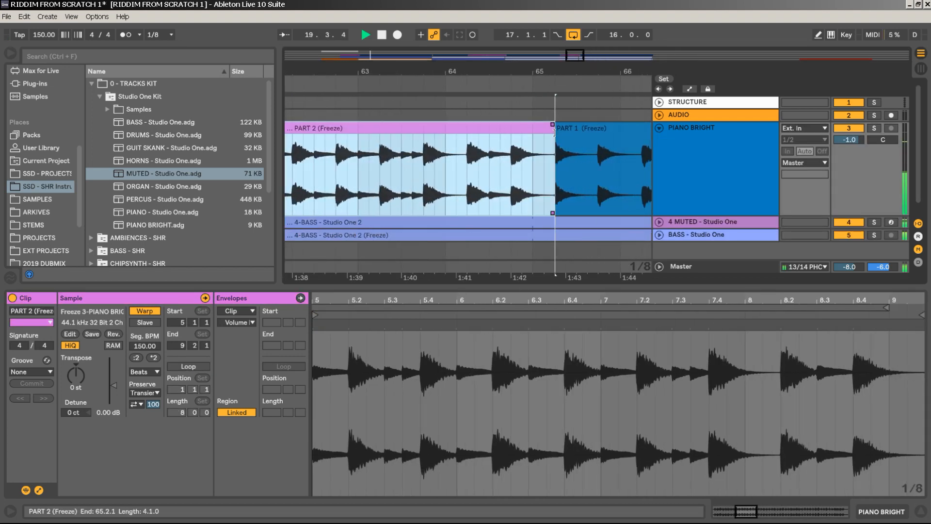
drag(504, 68, 619, 20)
drag(480, 72, 432, 48)
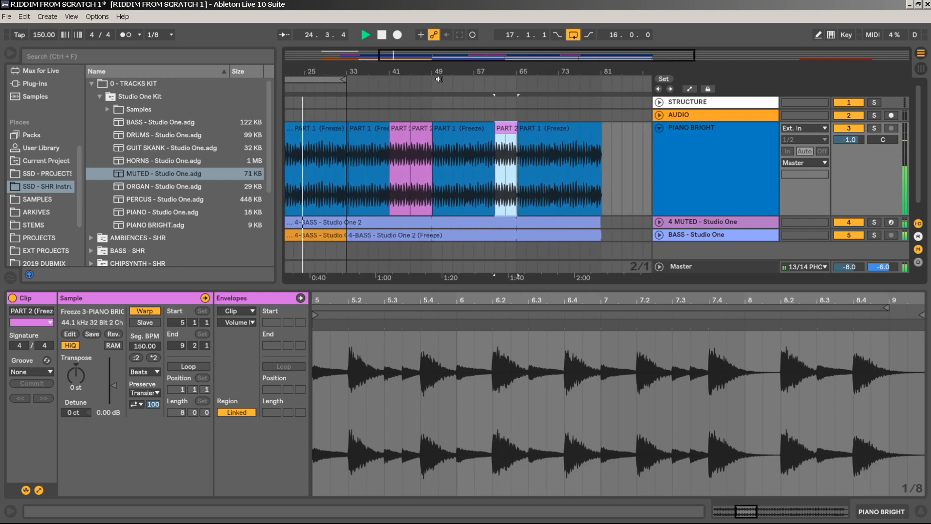
drag(506, 132, 595, 145)
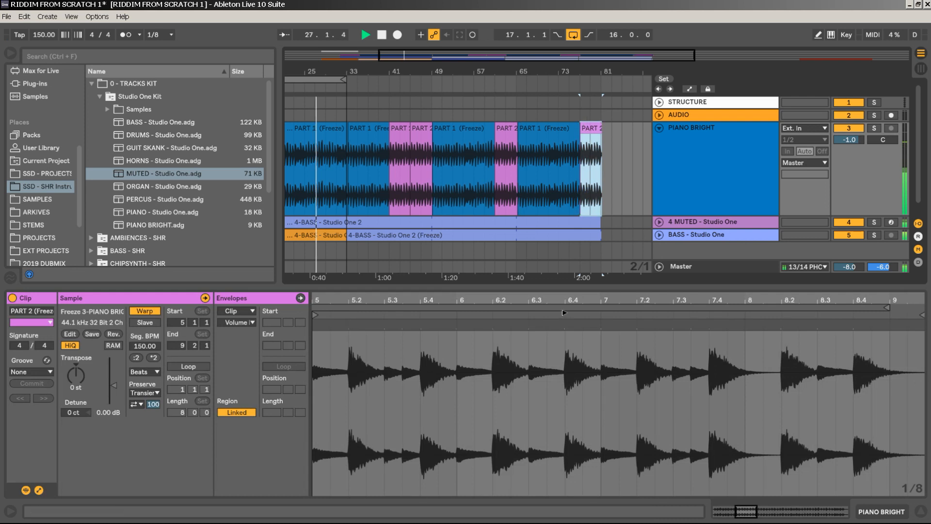
drag(515, 71, 516, 50)
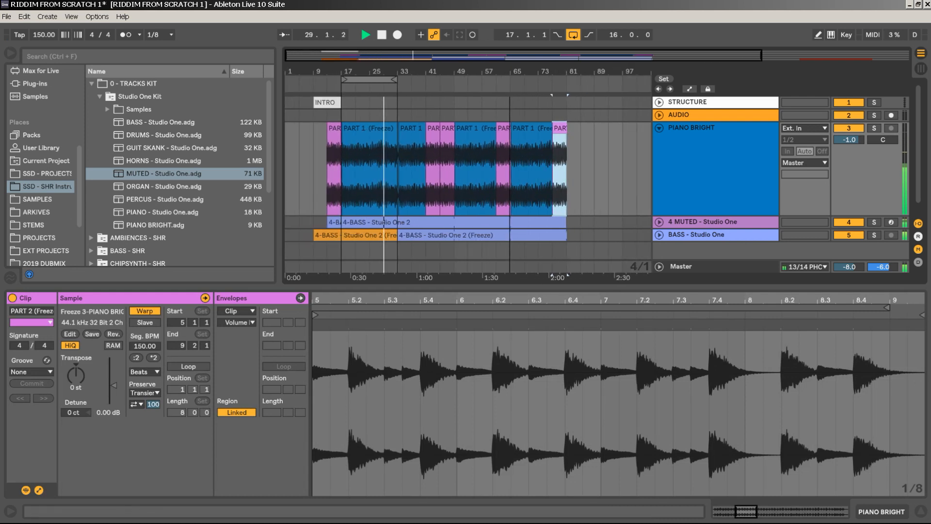
Duplicate all PIANO BRIGHT clips from bar 17 through the PART 2 clip at bar 77, directly after the originals
click(366, 135)
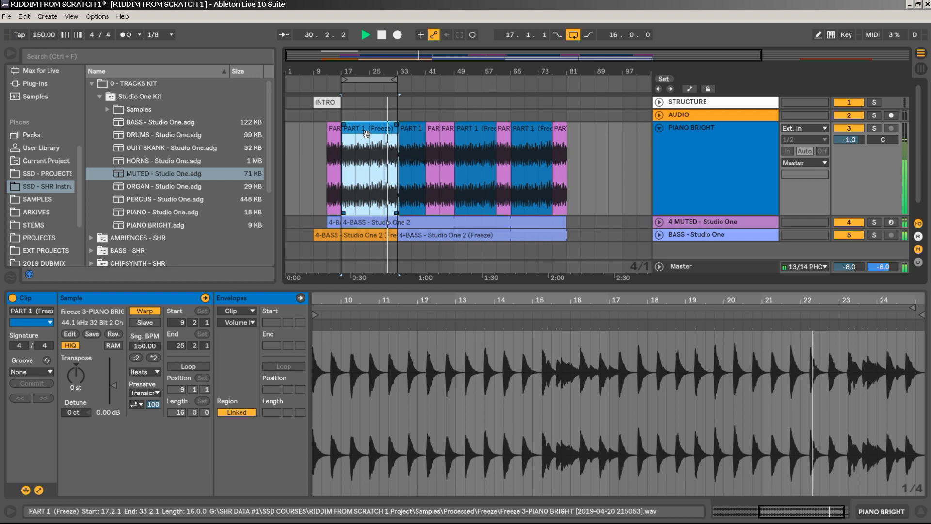
shift+click(561, 143)
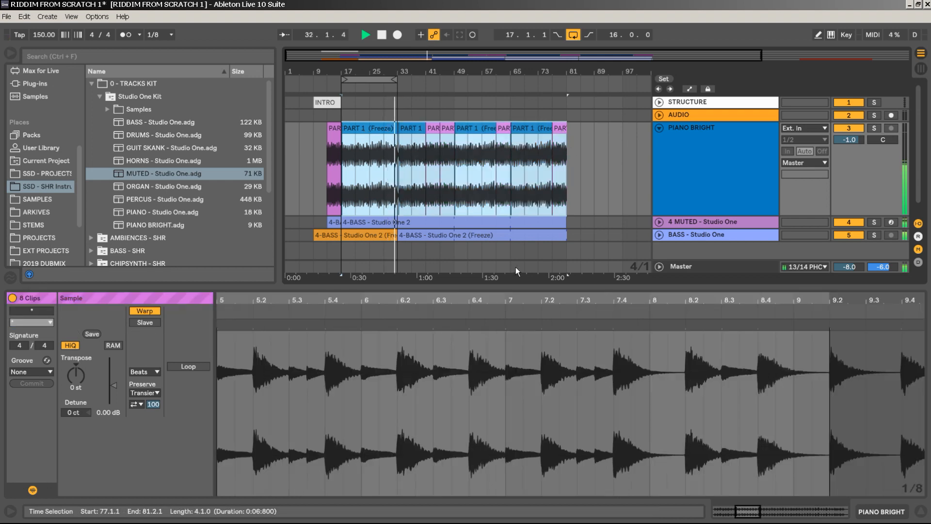
key(ctrl+d)
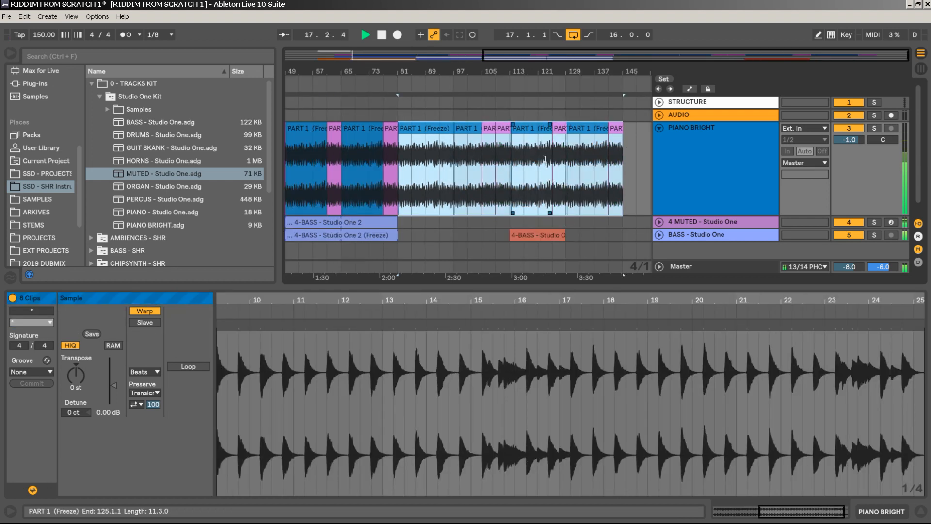
Delete the duplicated PIANO BRIGHT clips from bar 113 onward and stop playback
click(530, 128)
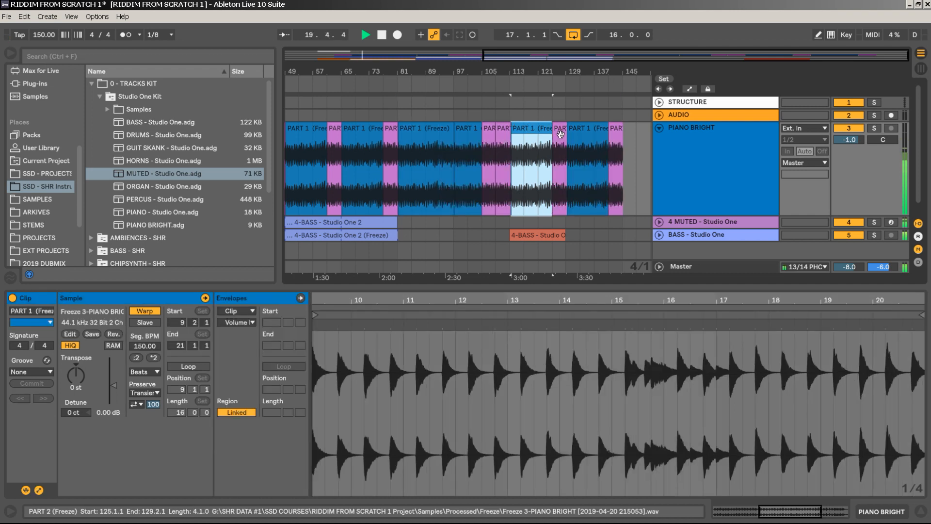
key(Delete)
click(595, 138)
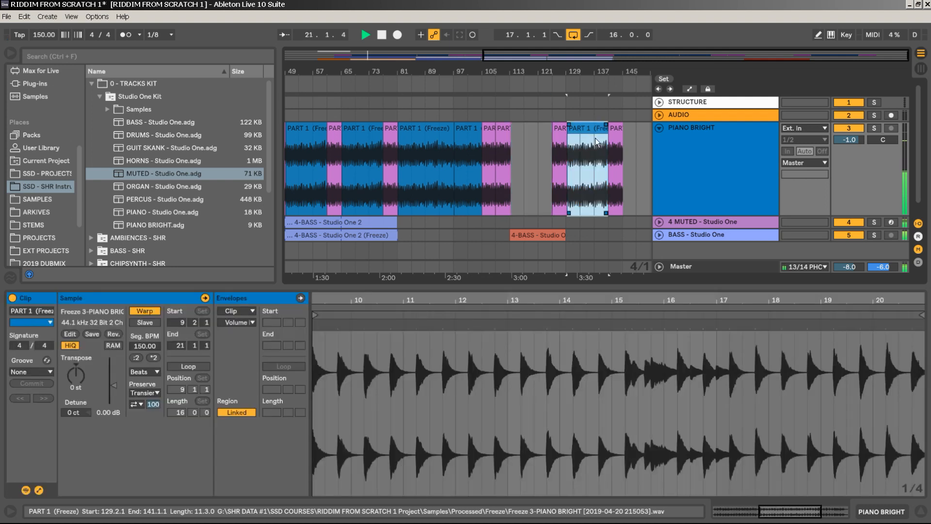
key(Delete)
drag(639, 132, 556, 153)
key(Delete)
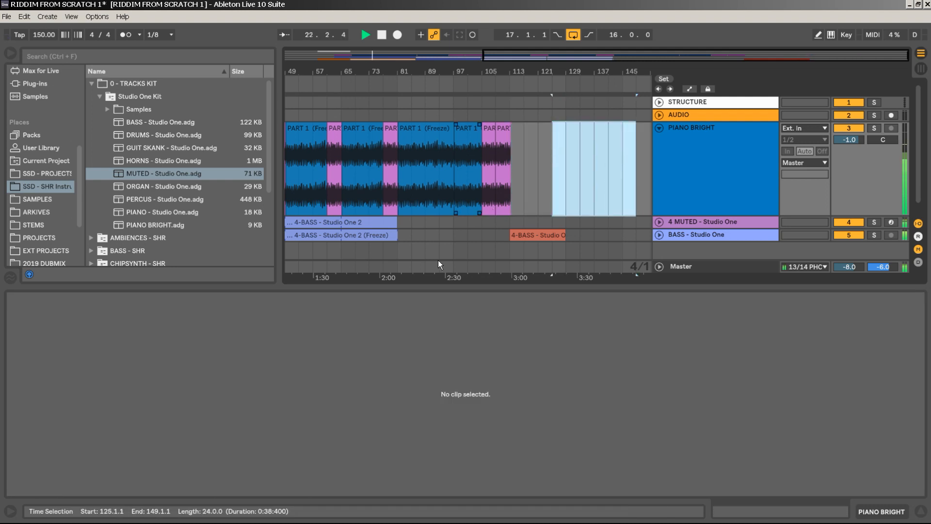
key(space)
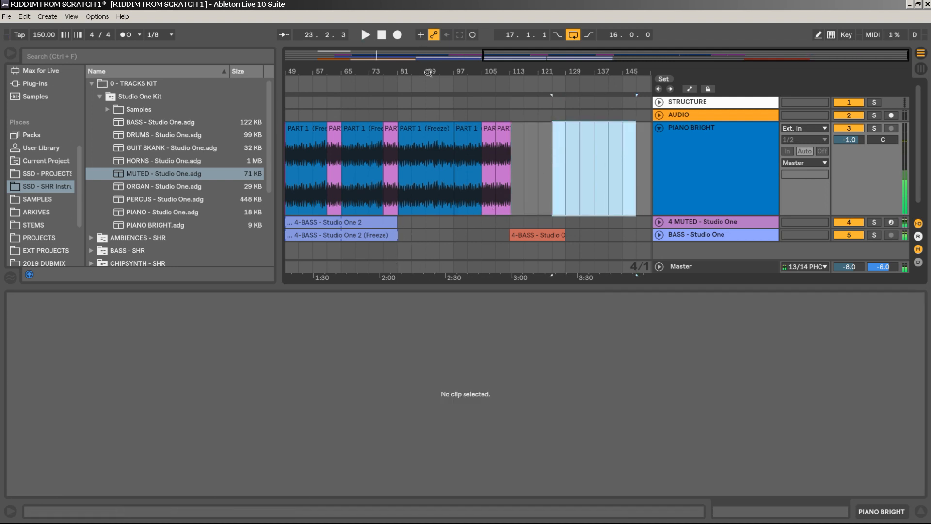
Copy bars 17–33 of the orange bass clip to bar 65, and extend the blue bass clip over it to bar 73
drag(427, 71, 430, 46)
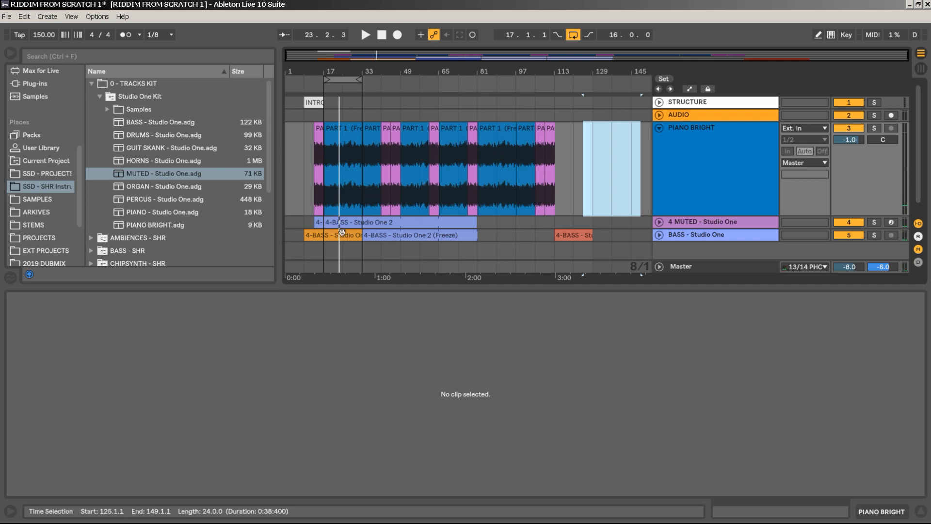
click(658, 234)
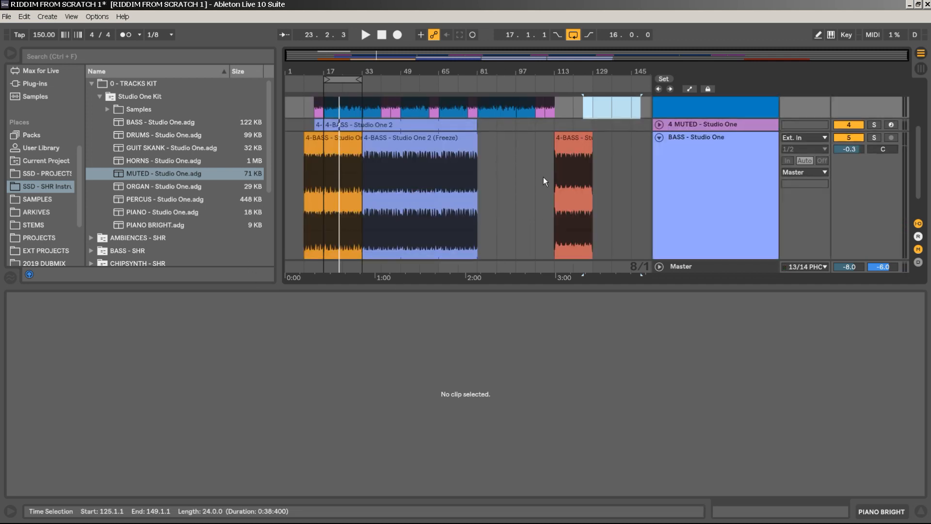
click(316, 199)
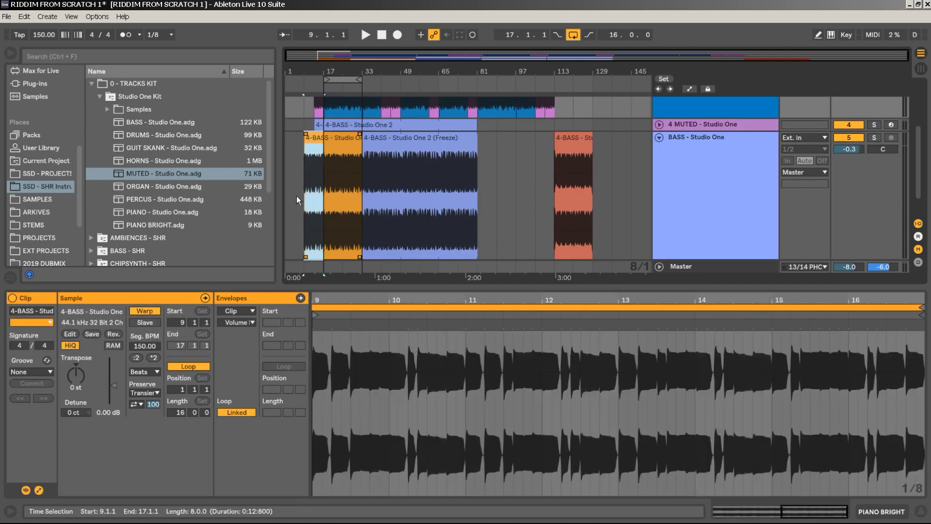
click(324, 207)
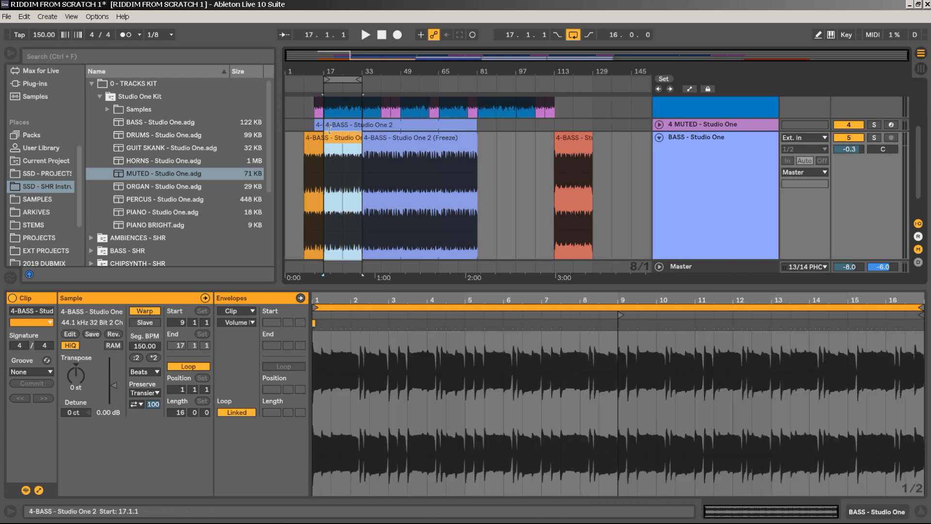
drag(338, 139, 457, 140)
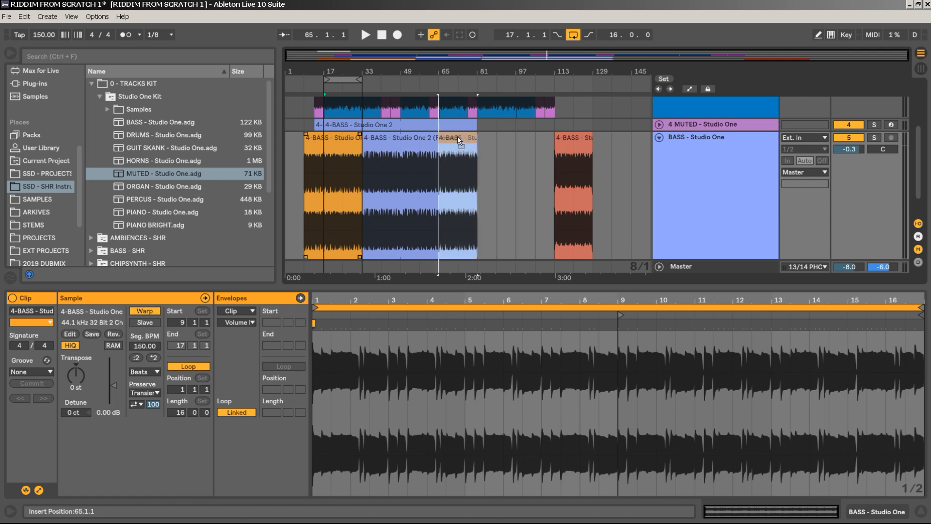
click(457, 137)
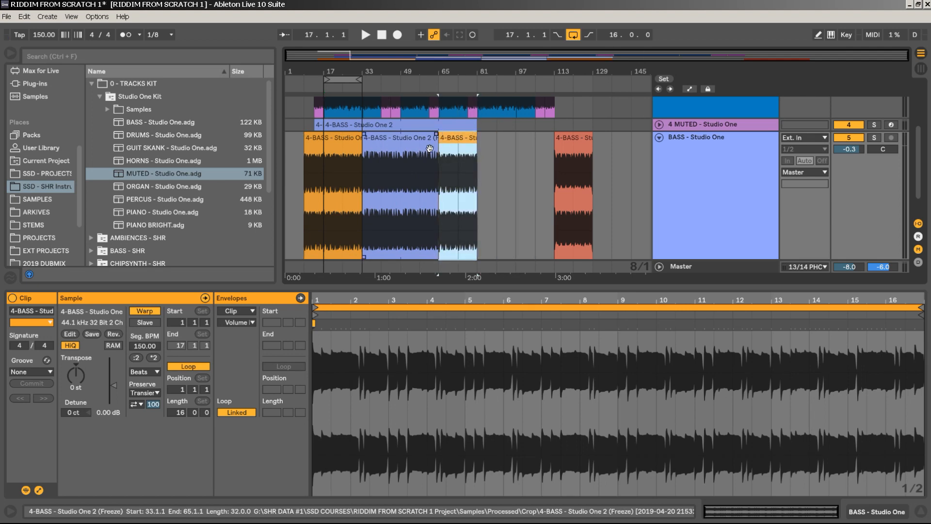
drag(437, 145, 451, 145)
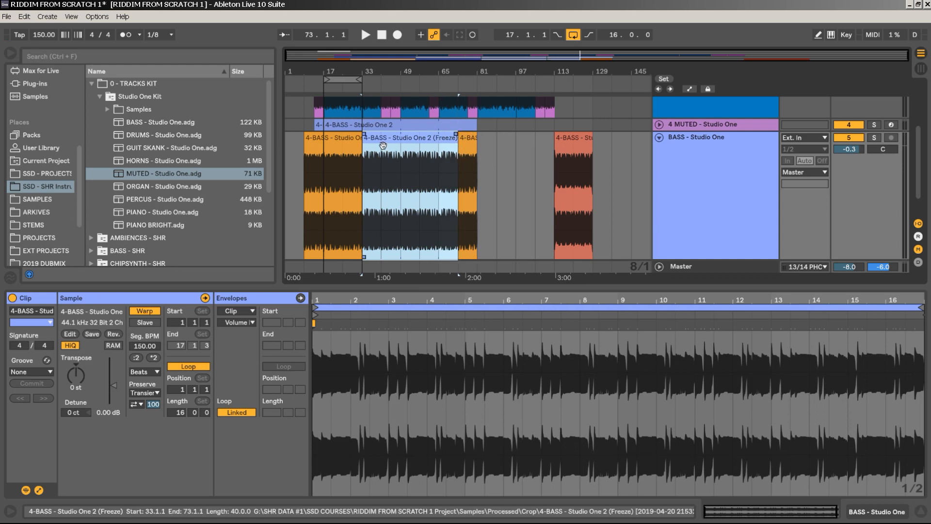
Move the red bass clip to bar 161 and duplicate the bass clips at bars 33–81 directly after bar 81
drag(582, 143, 663, 142)
click(347, 148)
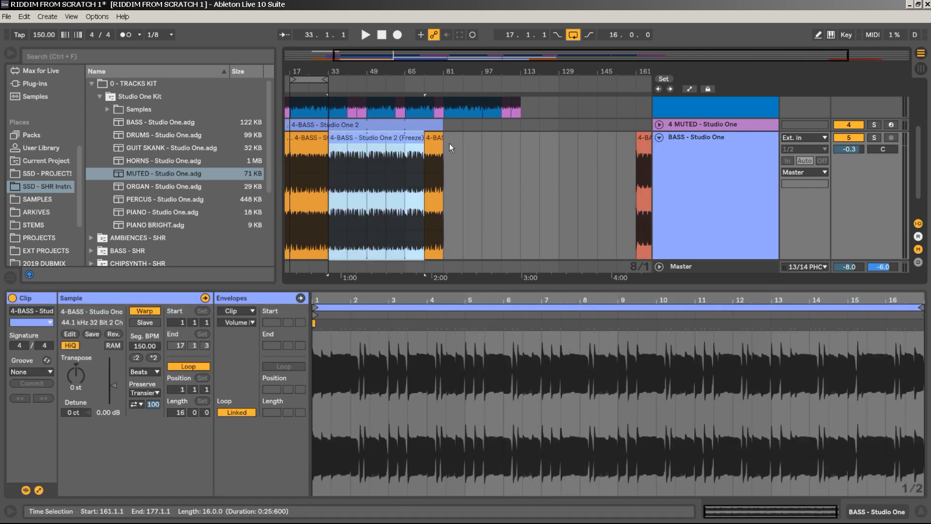
shift+click(430, 144)
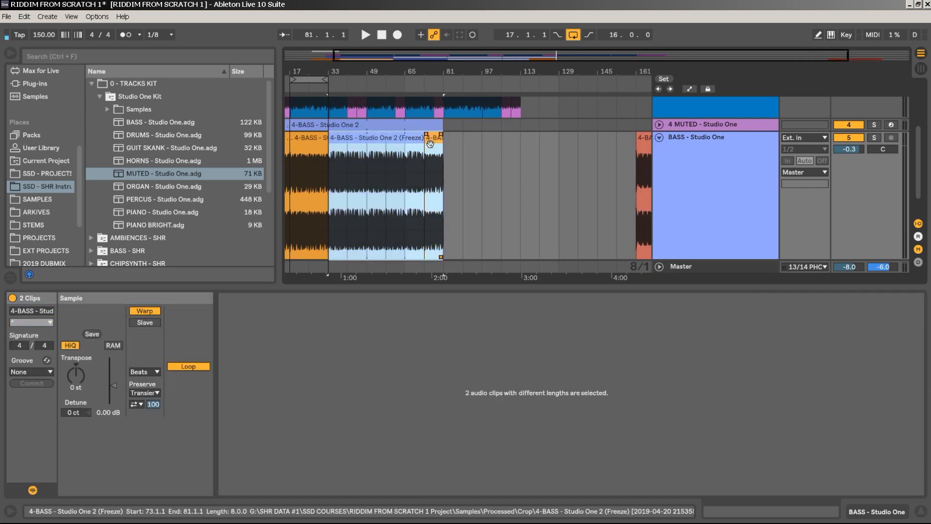
key(ctrl+d)
scroll(463, 142, up, 5)
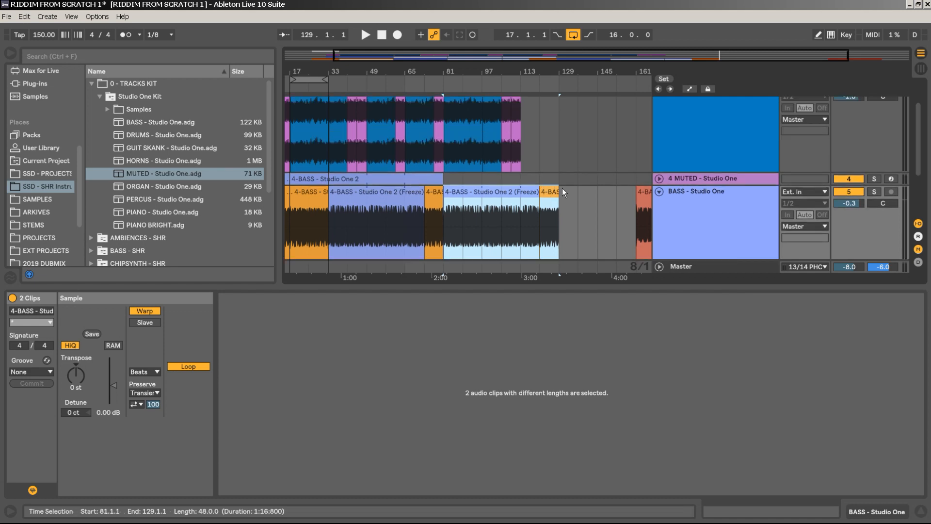
Duplicate the PIANO BRIGHT clips spanning bars 81–113 directly after bar 113
click(463, 142)
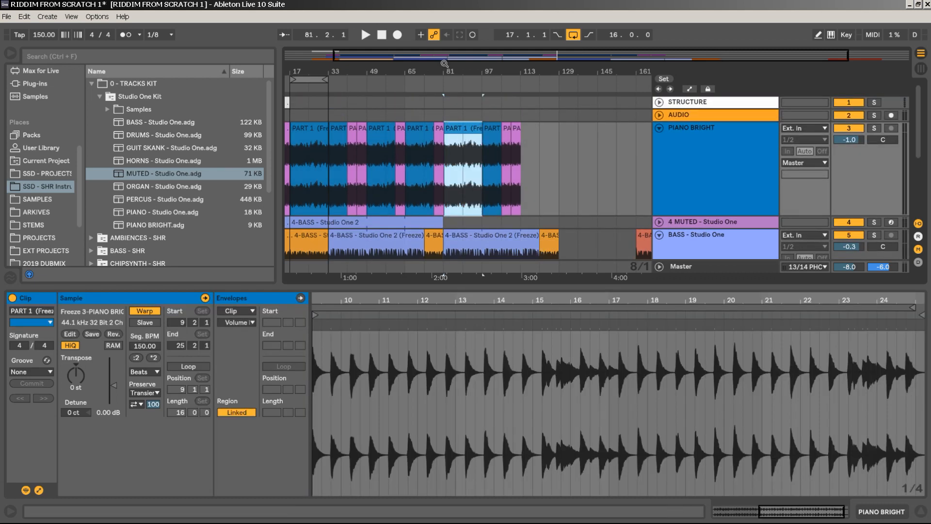
key(plus)
key(plus)
key(plus)
key(minus)
key(minus)
key(minus)
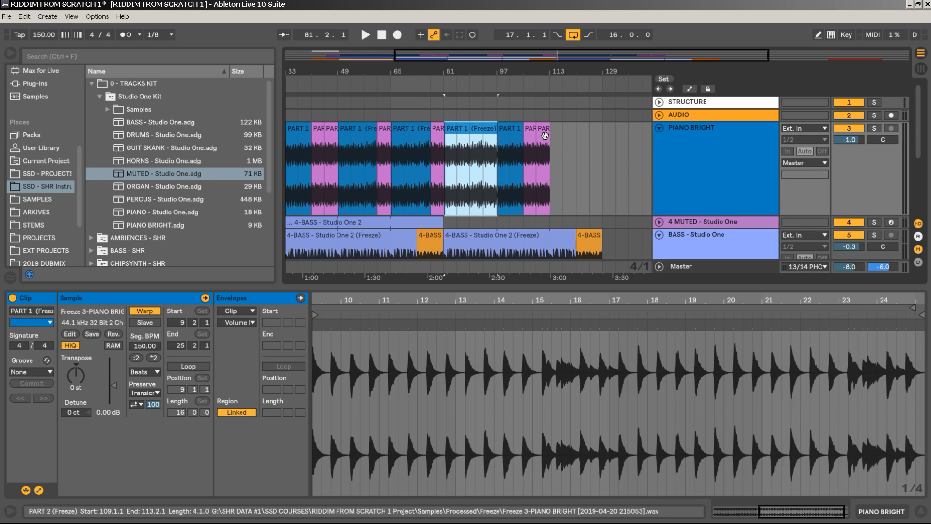
shift+click(545, 135)
key(ctrl+d)
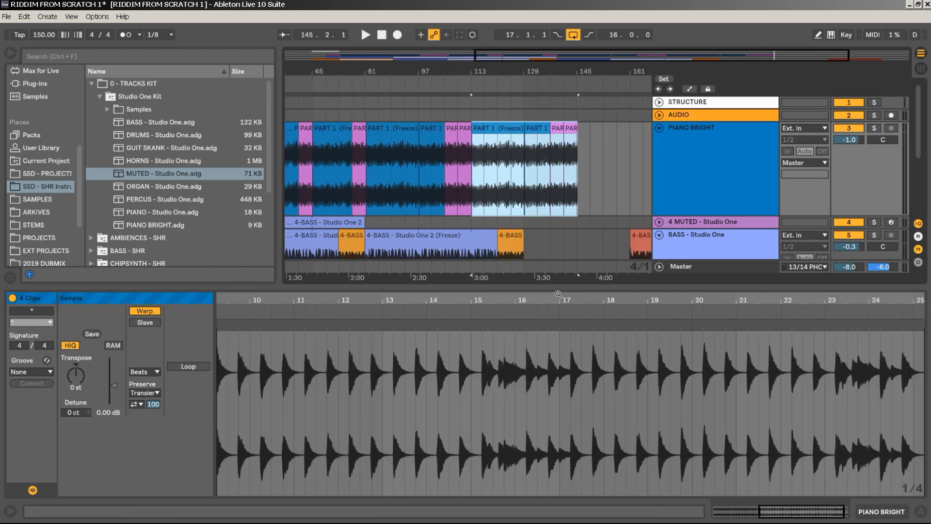
Delete the duplicated PIANO BRIGHT clips at bars 129, 137 and 141
click(538, 129)
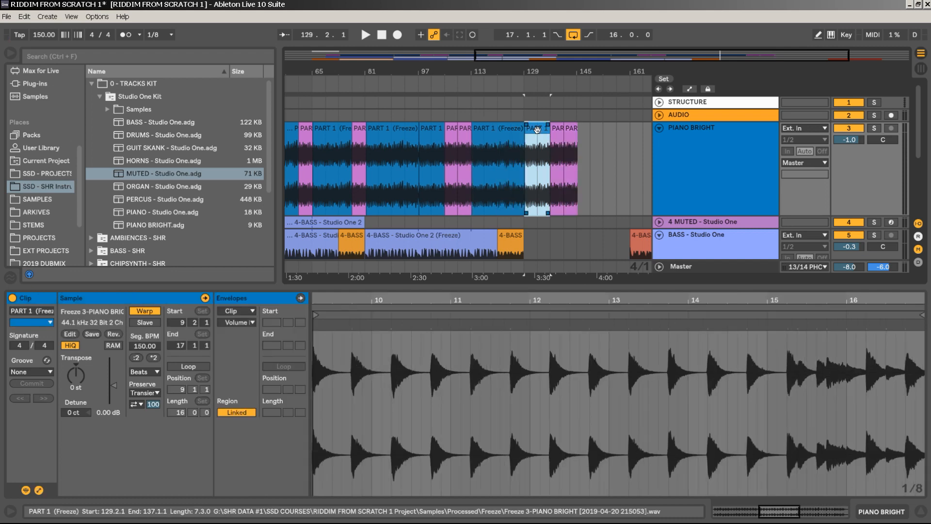
key(Delete)
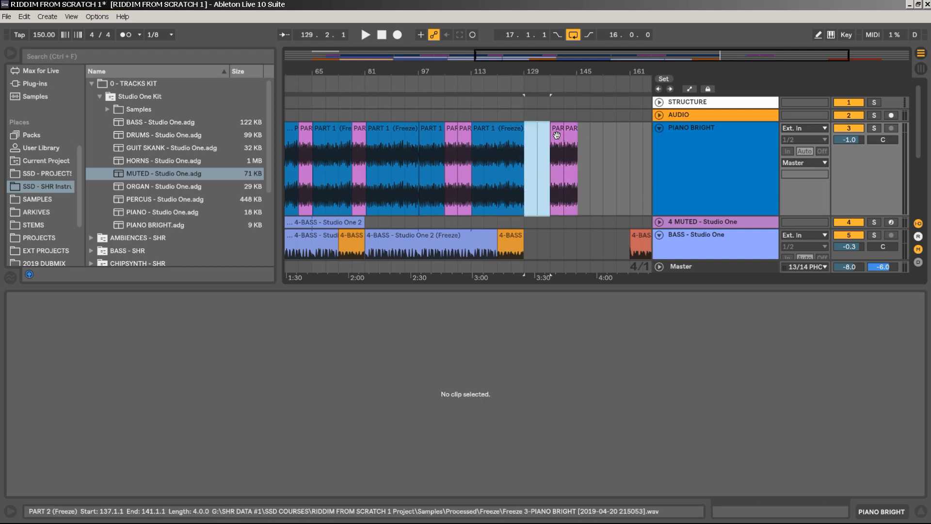
click(557, 131)
key(Delete)
click(572, 131)
key(Delete)
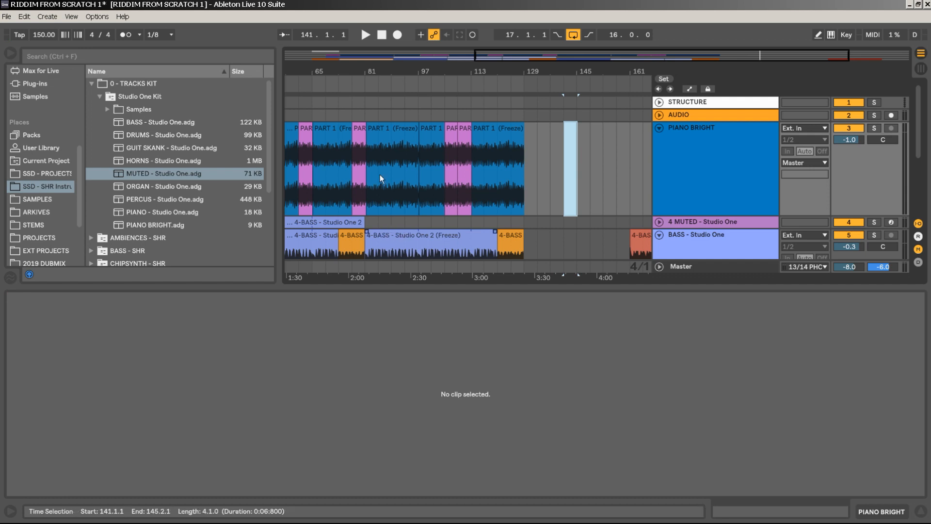
Extend the looped clip on the 4 MUTED track to bar 129 and start playback
drag(437, 73, 436, 43)
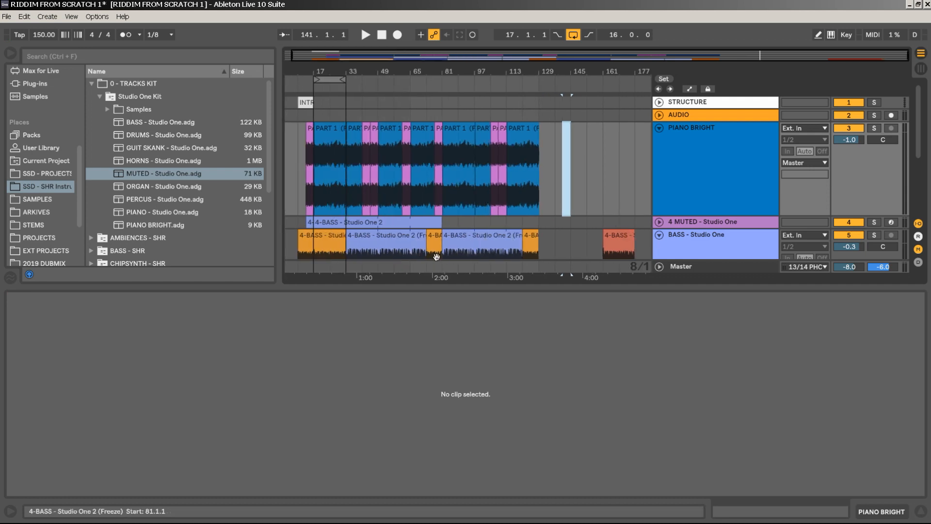
drag(439, 222, 539, 222)
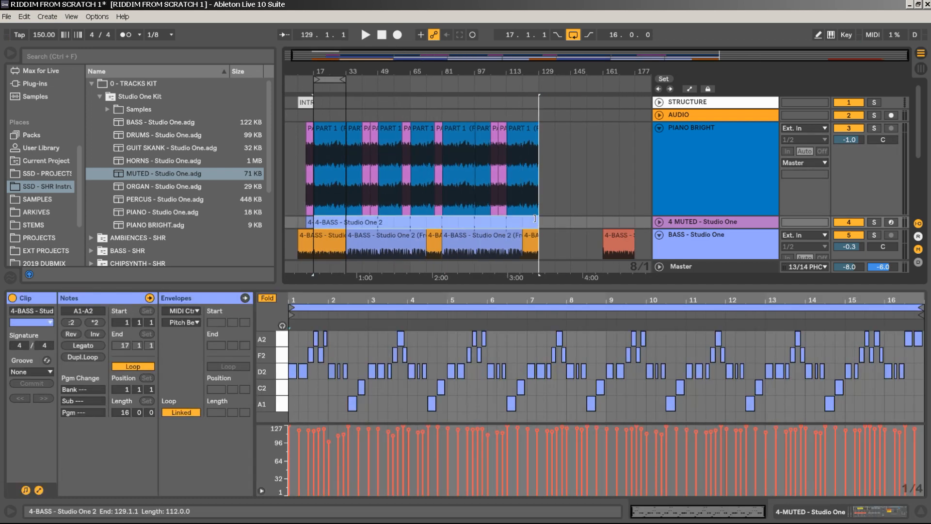
key(space)
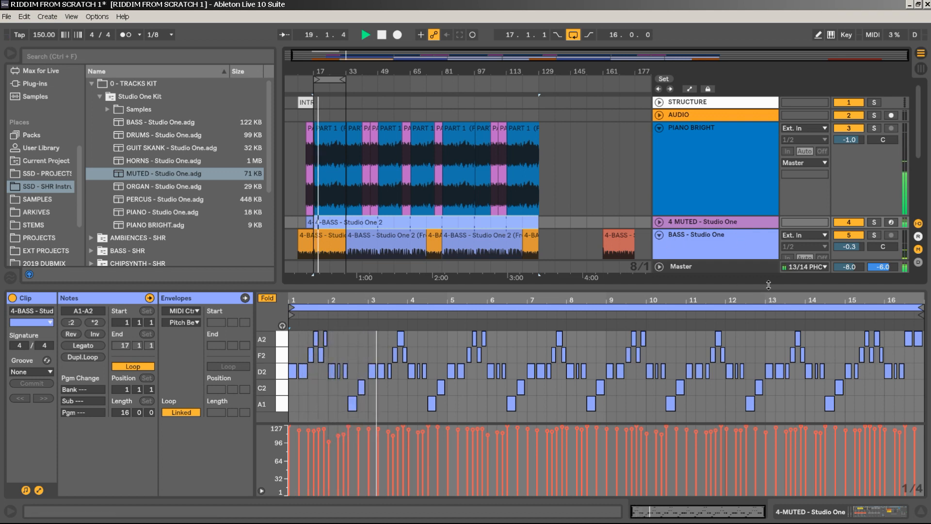
Fold the PIANO BRIGHT and BASS tracks, and solo the 4 MUTED and BASS tracks for playback from bar 17
click(660, 129)
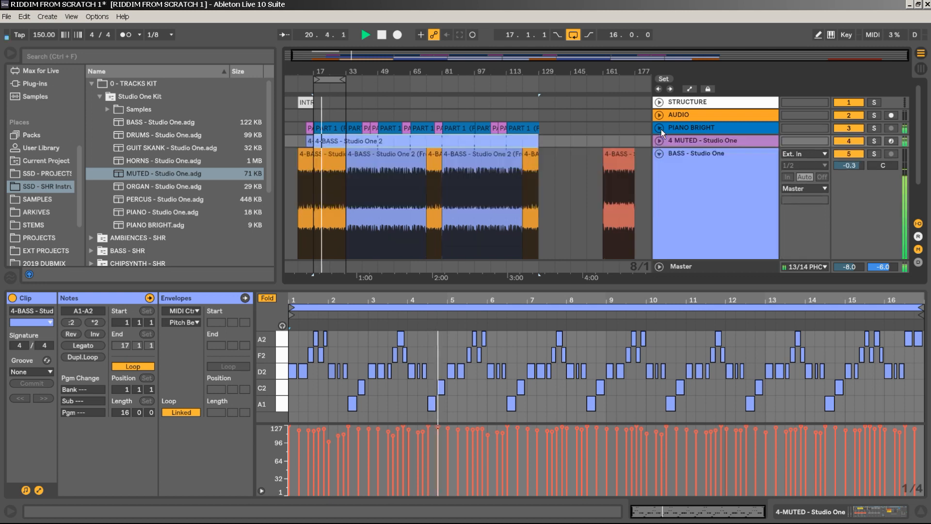
click(660, 154)
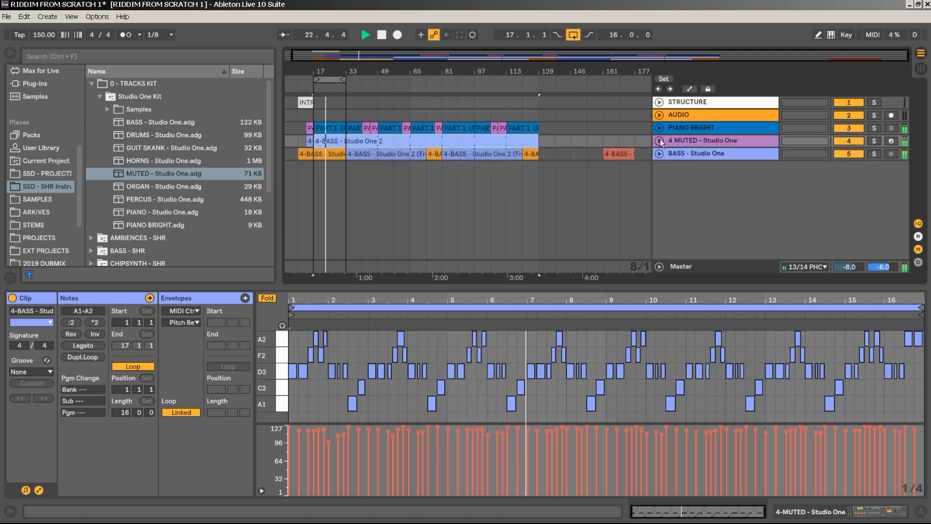
click(874, 155)
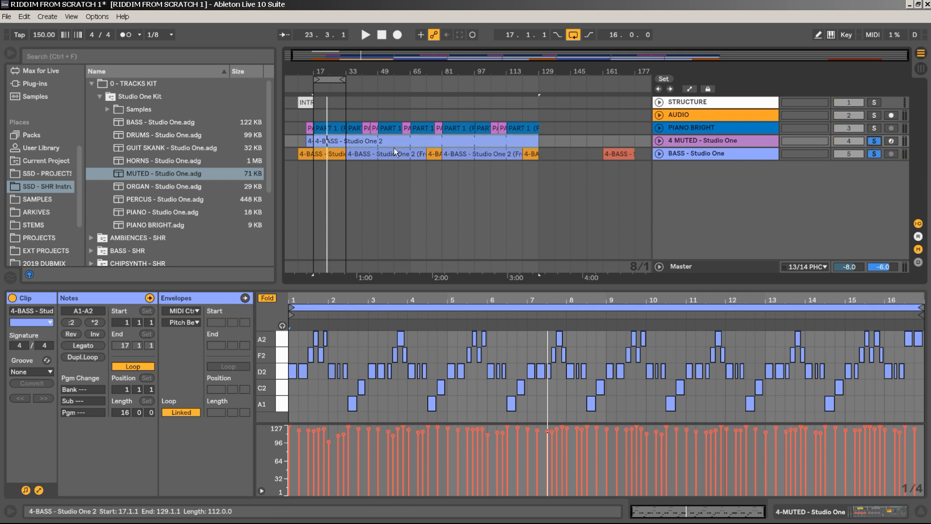
drag(310, 65, 318, 87)
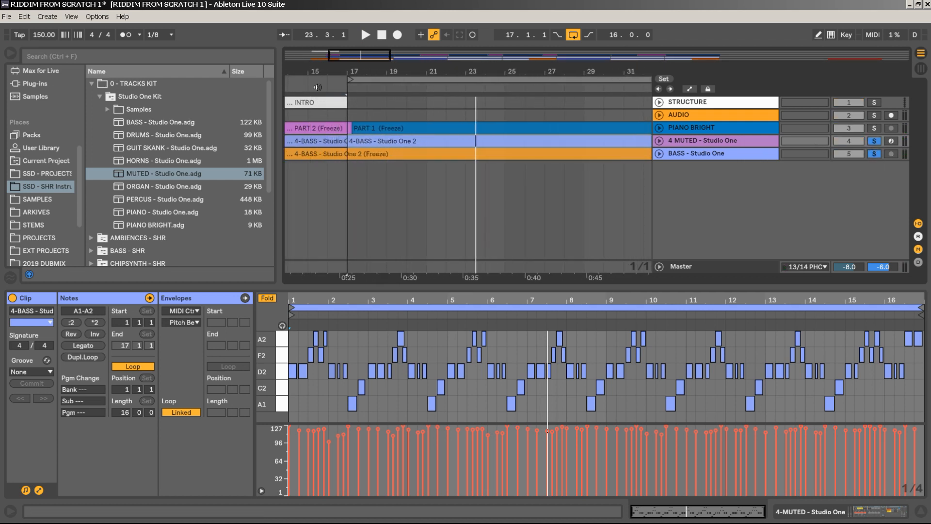
key(space)
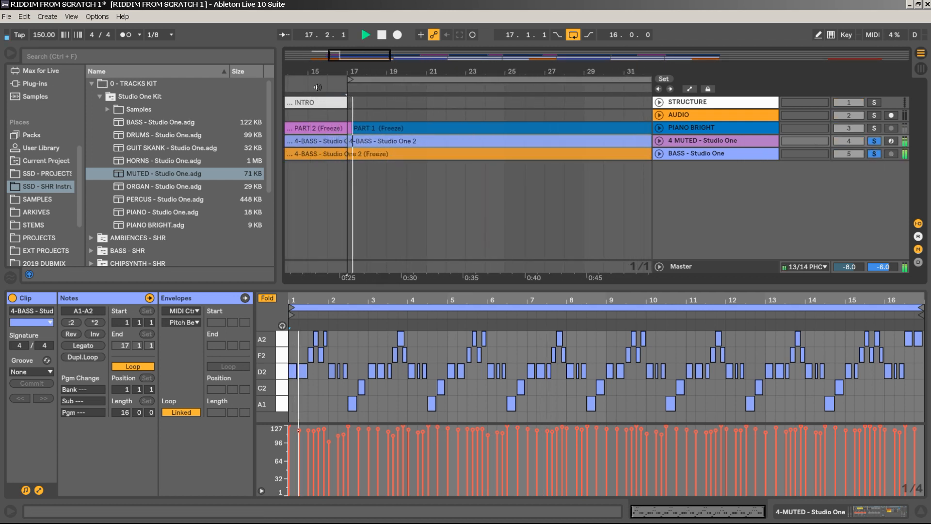
Unfold the 4 MUTED track and enlarge the clip's note editor while replaying from bar 17
click(659, 141)
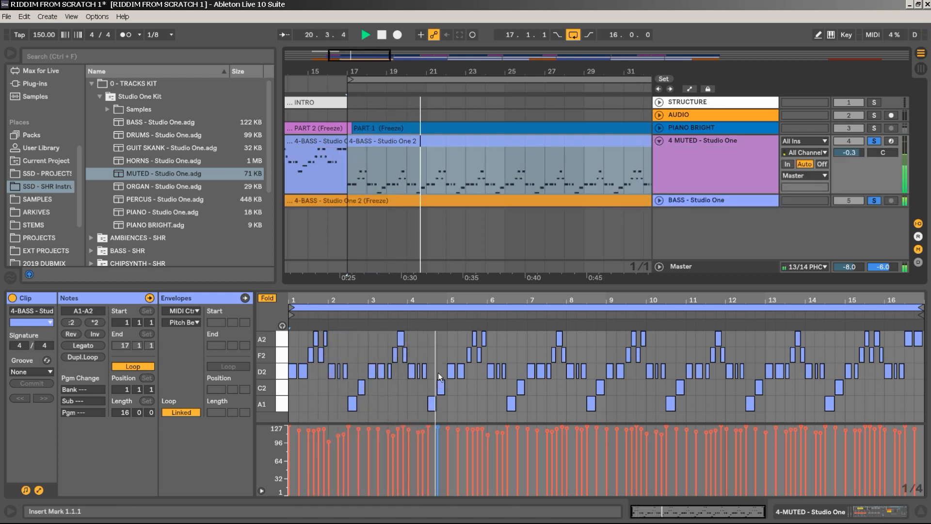
scroll(393, 112, down, 2)
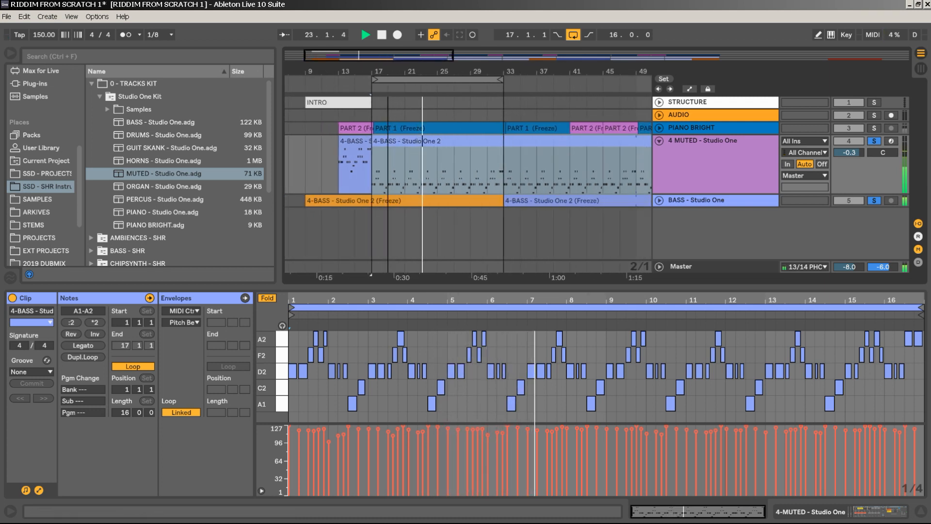
scroll(388, 72, up, 1)
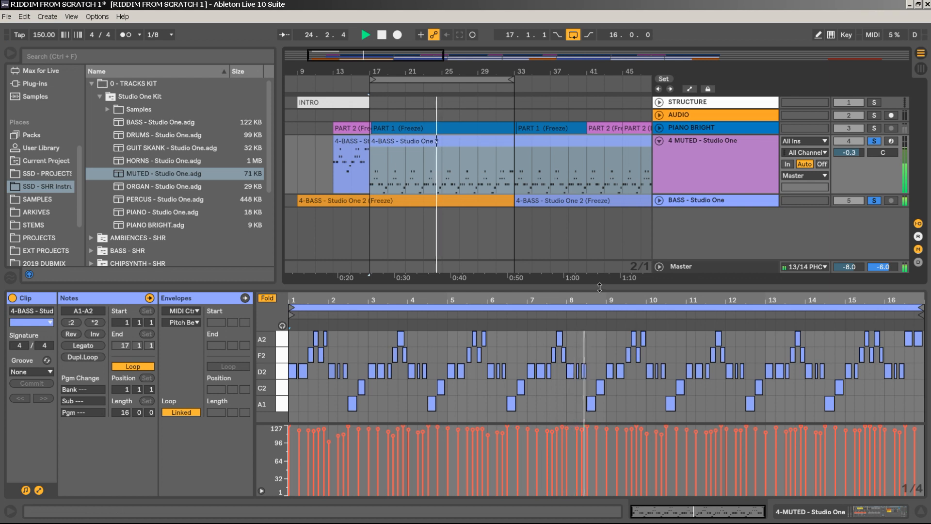
drag(631, 287, 631, 138)
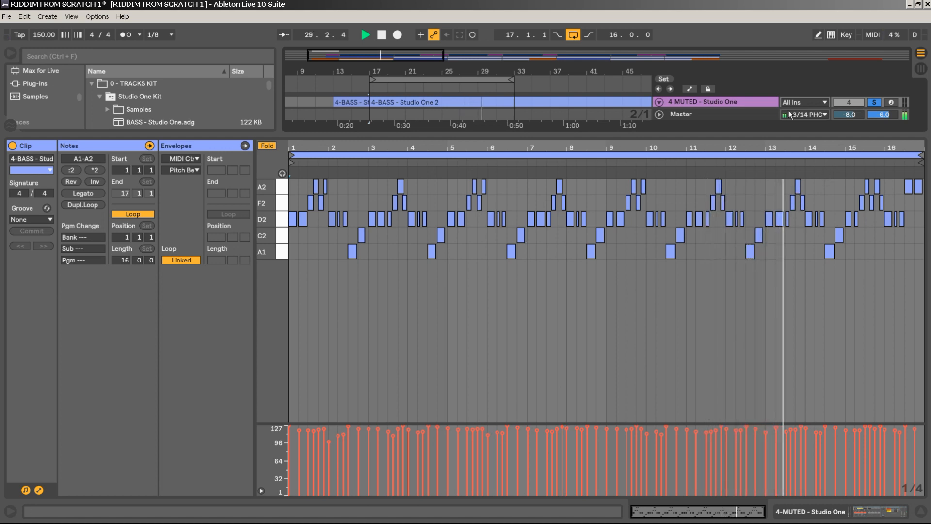
key(space)
key(space)
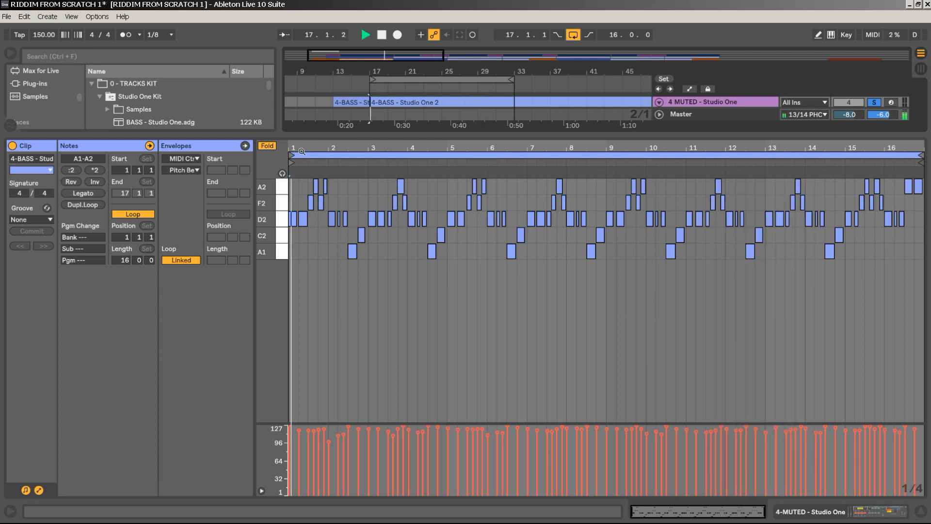
Shorten the C2 notes at 2.4 and 4.4 to end at their third sixteenth, adding short C2 notes at 2.4.3 and 2.4.4 with adjusted velocities
drag(344, 149, 487, 293)
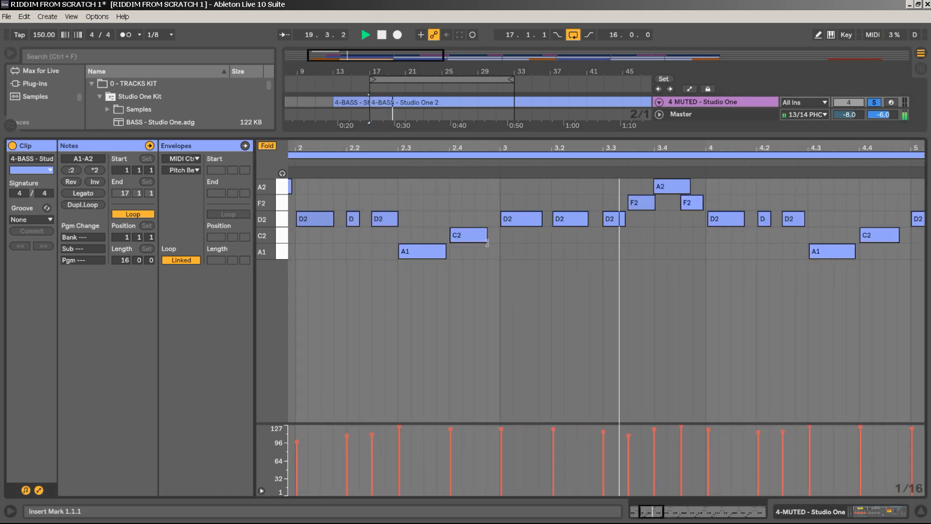
mouse_move(486, 236)
mouse_down()
mouse_move(468, 238)
mouse_move(485, 237)
mouse_up()
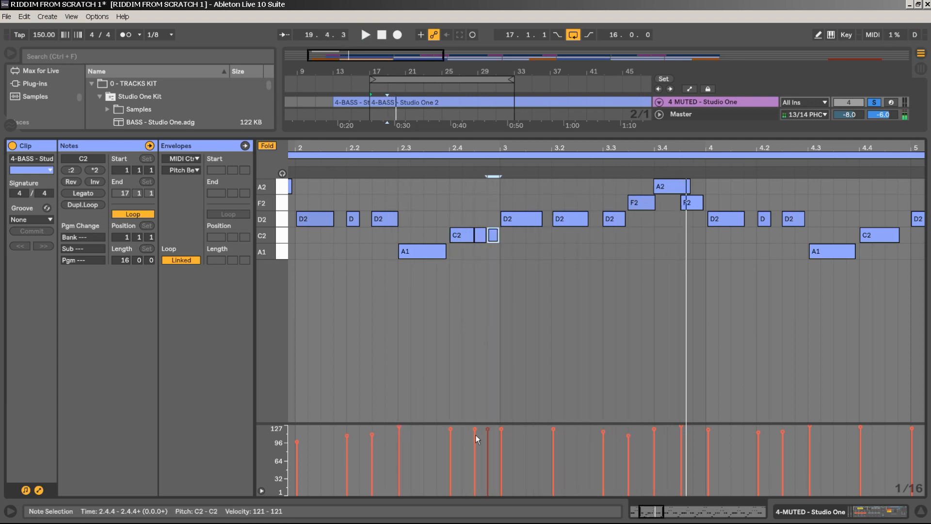
drag(492, 426, 467, 443)
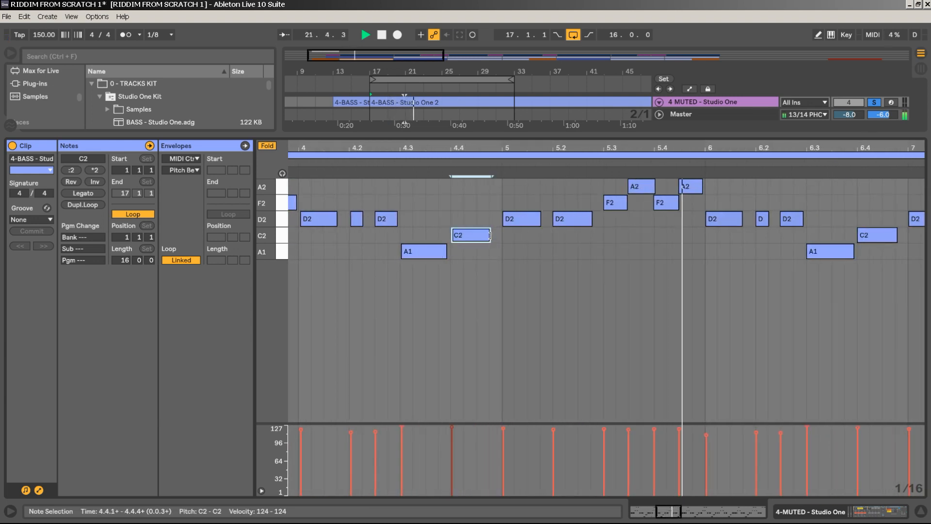
drag(490, 235, 478, 235)
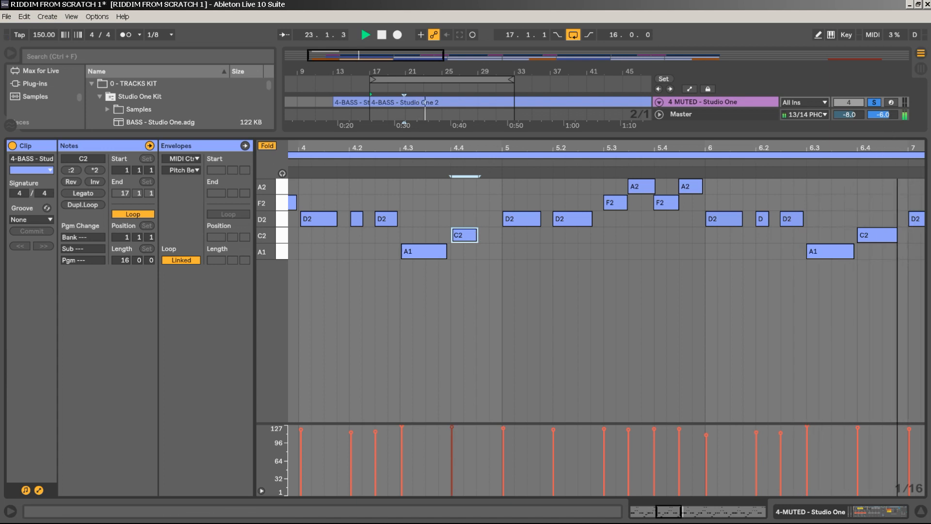
Shorten the C2 note at 6.4, add sixteenth C2 notes at 6.4.3 and 6.4.4, and set the last one's velocity to 114
click(334, 161)
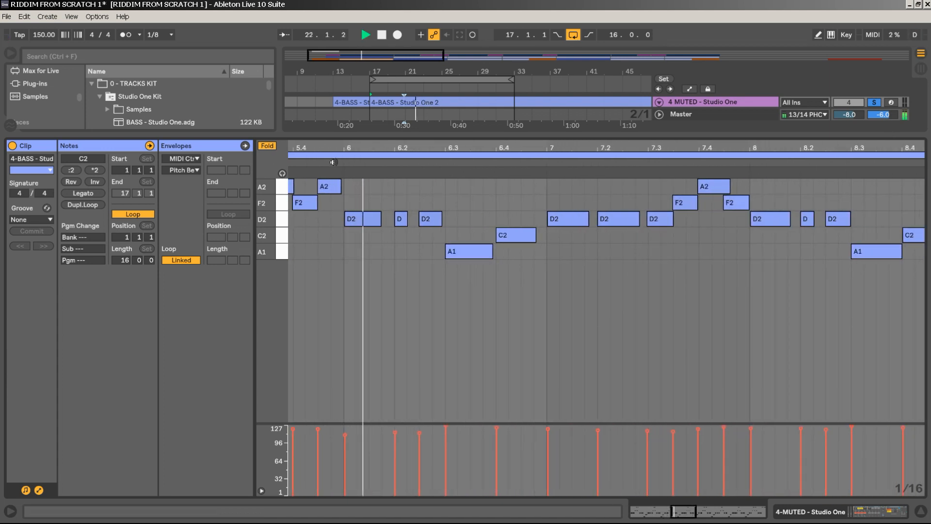
key(space)
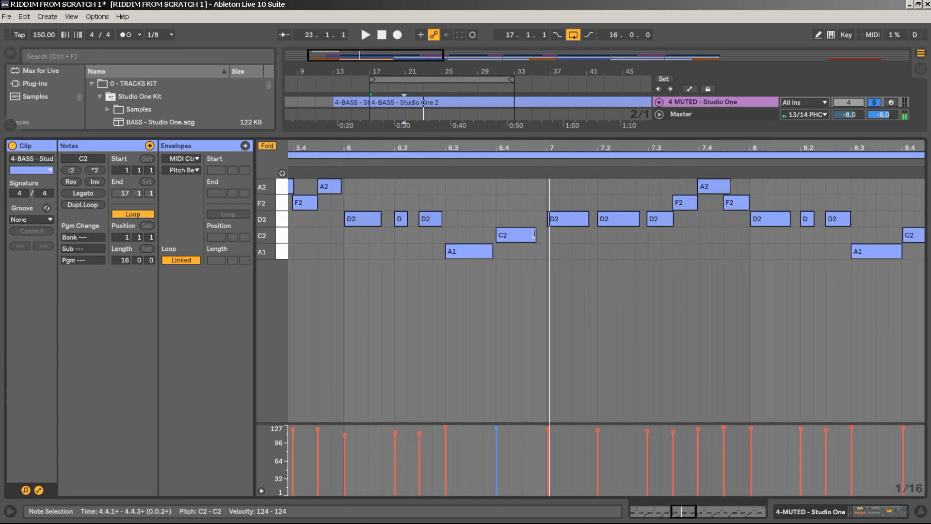
drag(533, 236, 524, 234)
double_click(528, 235)
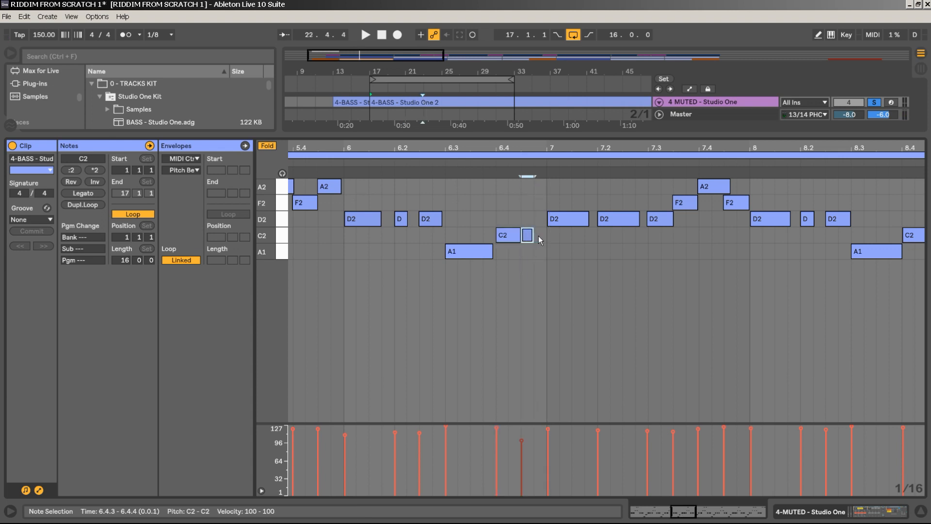
double_click(540, 235)
click(437, 166)
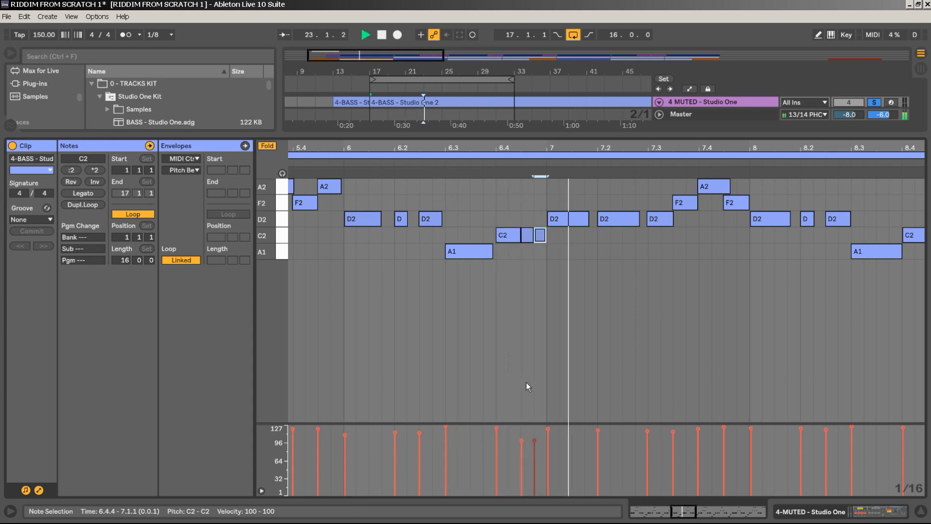
drag(536, 440, 535, 432)
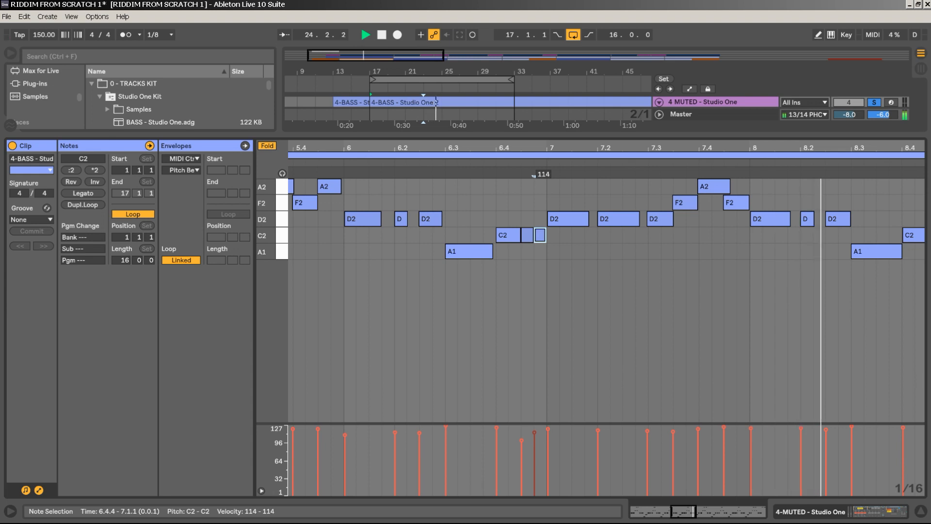
Shorten the C2 note at 10.4 and add sixteenth C2 notes at 10.4.3 and 10.4.4
drag(782, 147, 292, 135)
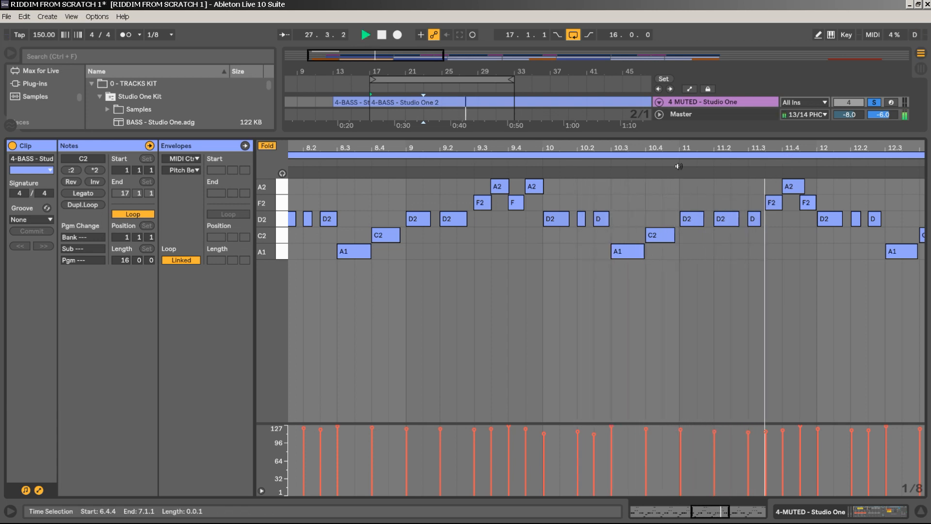
drag(683, 147, 682, 165)
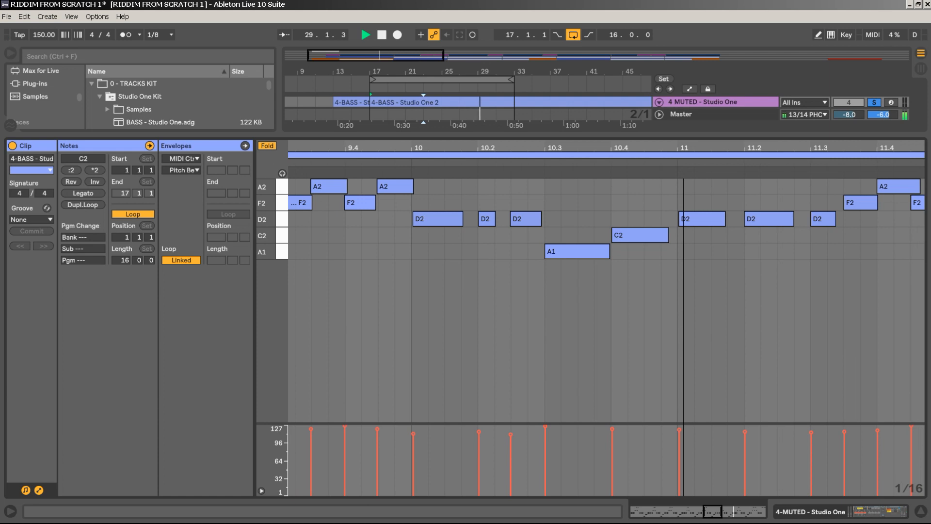
double_click(657, 236)
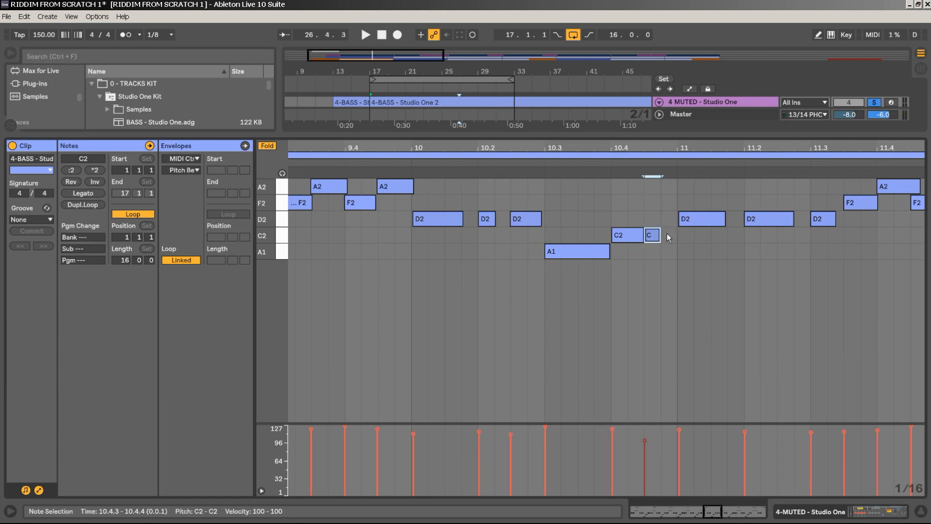
double_click(668, 235)
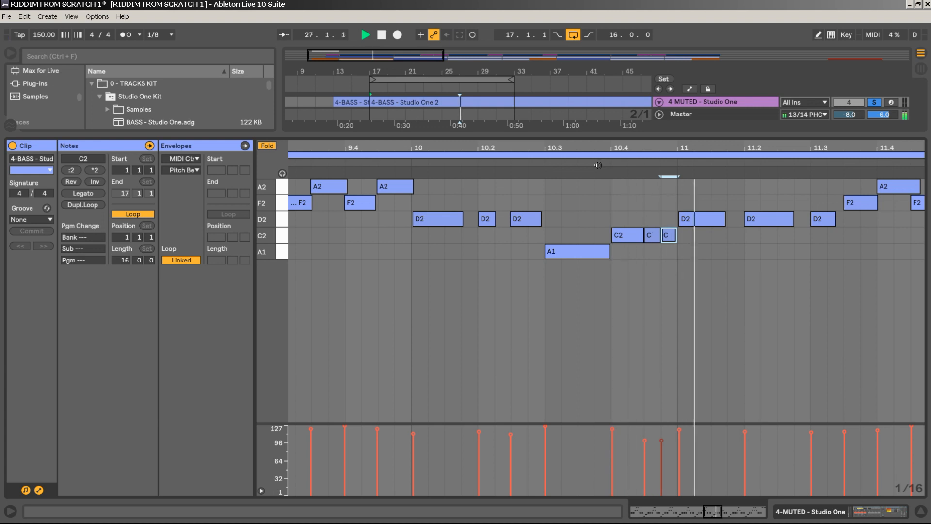
Review the clip's remaining notes through bar 16 during playback, and shrink the note editor to reveal the arrangement tracks
drag(668, 147, 640, 131)
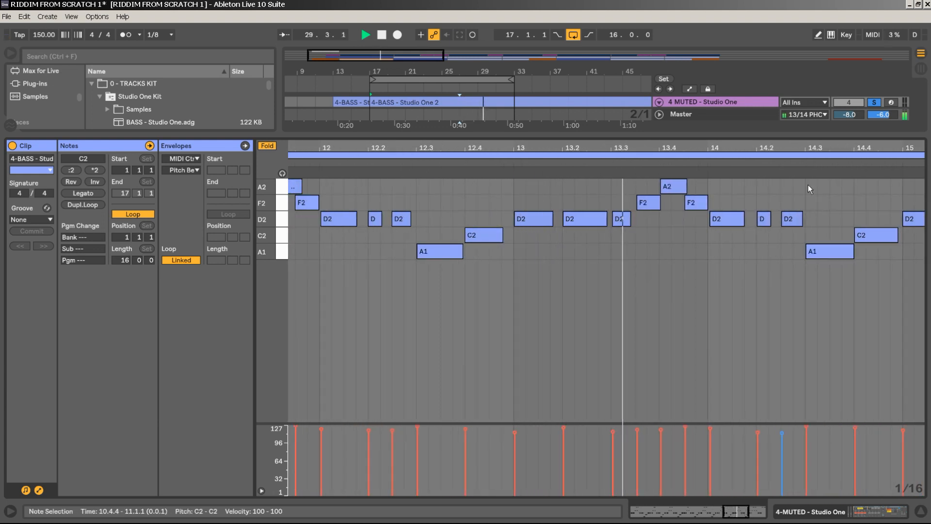
drag(881, 148, 514, 147)
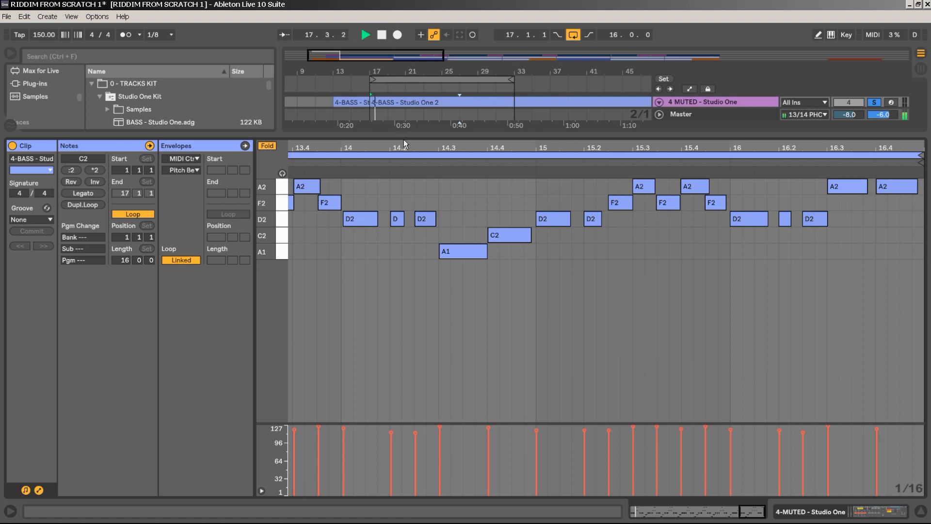
drag(403, 139, 382, 323)
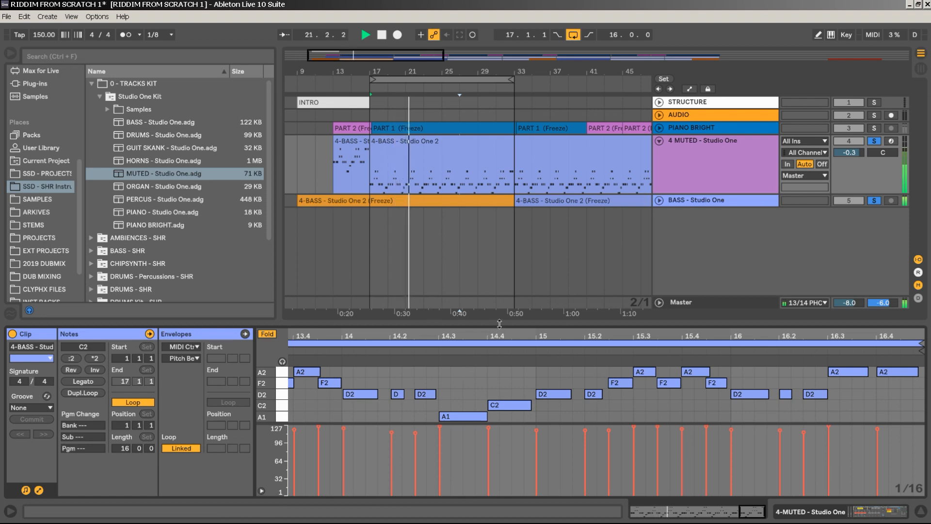
Check the muted clip's edited C2 notes during playback and take the MUTED track out of solo
drag(499, 324, 544, 226)
drag(469, 238, 469, 190)
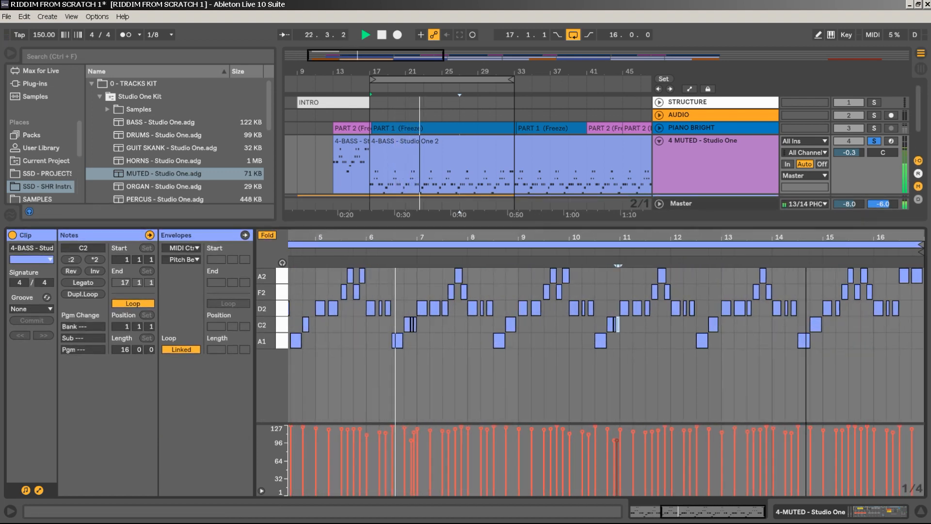
drag(805, 225, 790, 239)
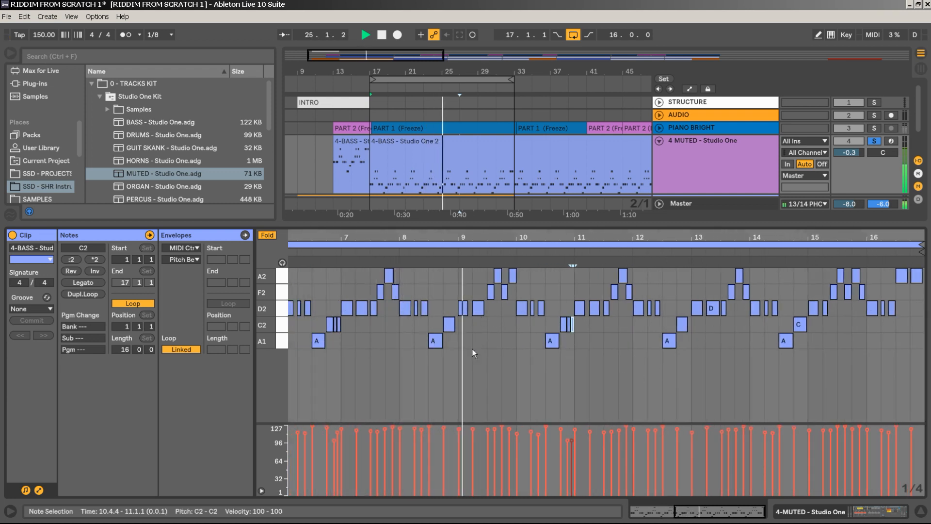
drag(446, 238, 446, 252)
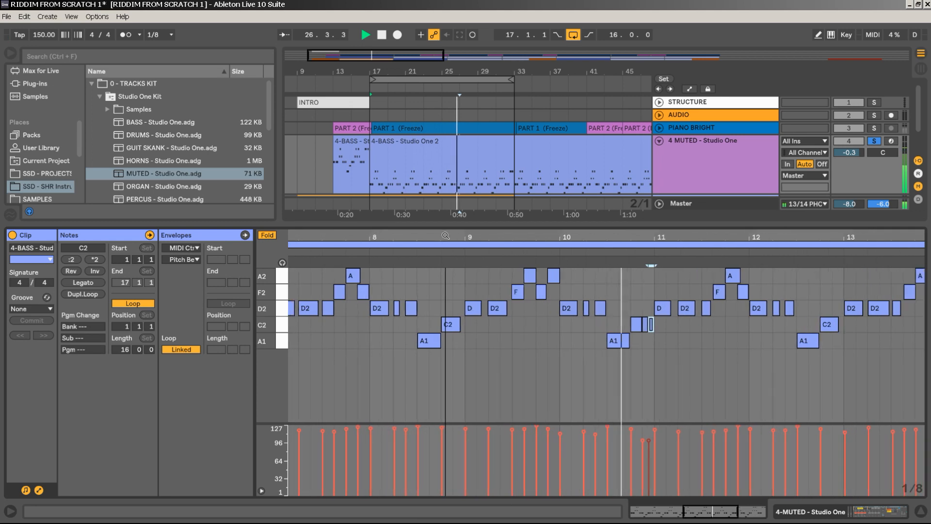
click(875, 143)
drag(518, 224, 519, 362)
drag(343, 71, 331, 50)
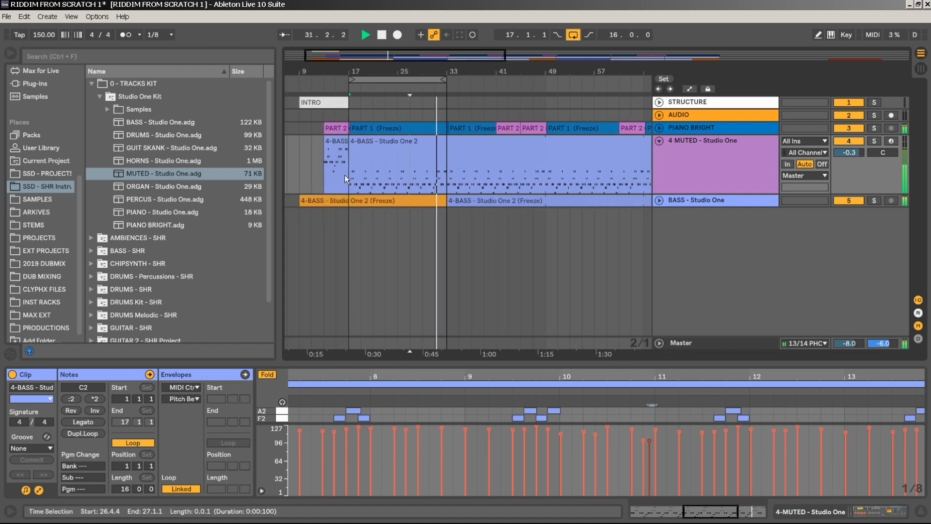
Copy the four-bar muted clip at bar 13 to bar 45 on the same track
click(326, 167)
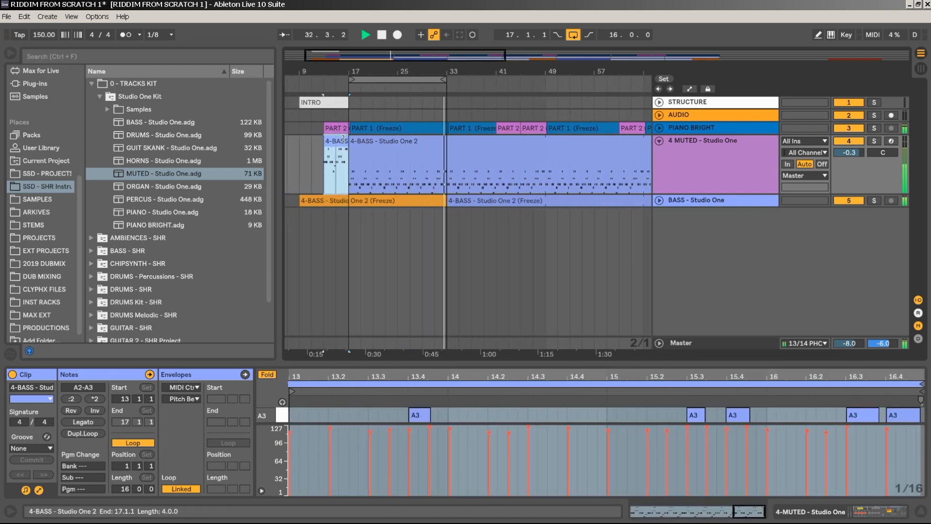
drag(521, 160, 542, 161)
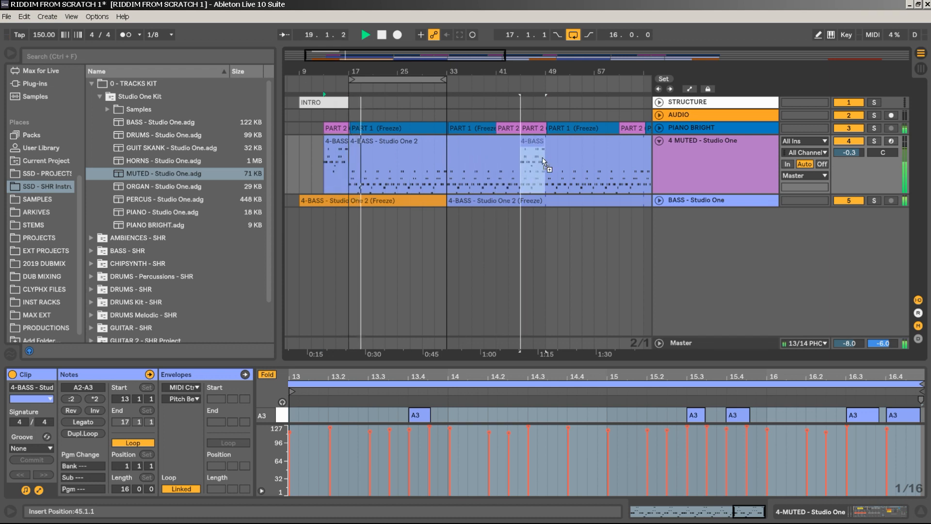
key(ctrl+e)
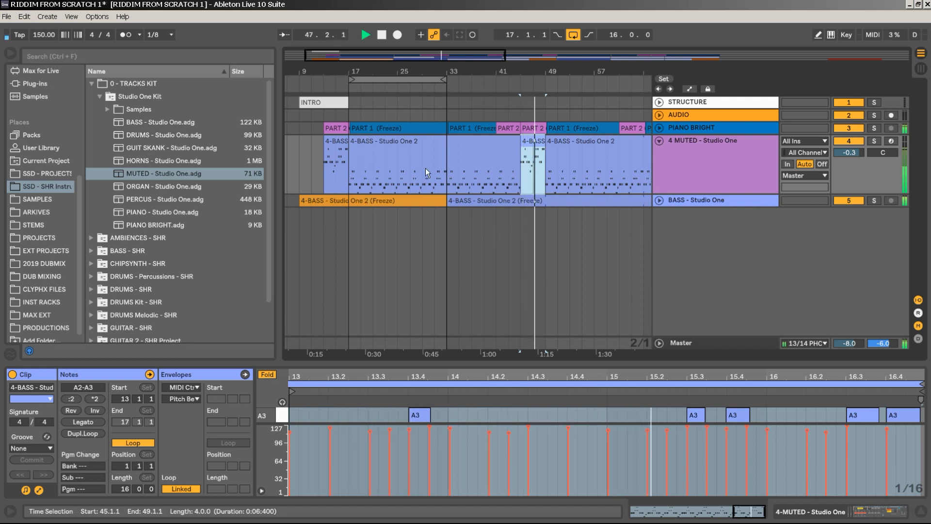
Copy bars 17 to 21 of the muted part over the clip at bar 13 and transpose the copy's notes up one octave
drag(350, 178, 374, 174)
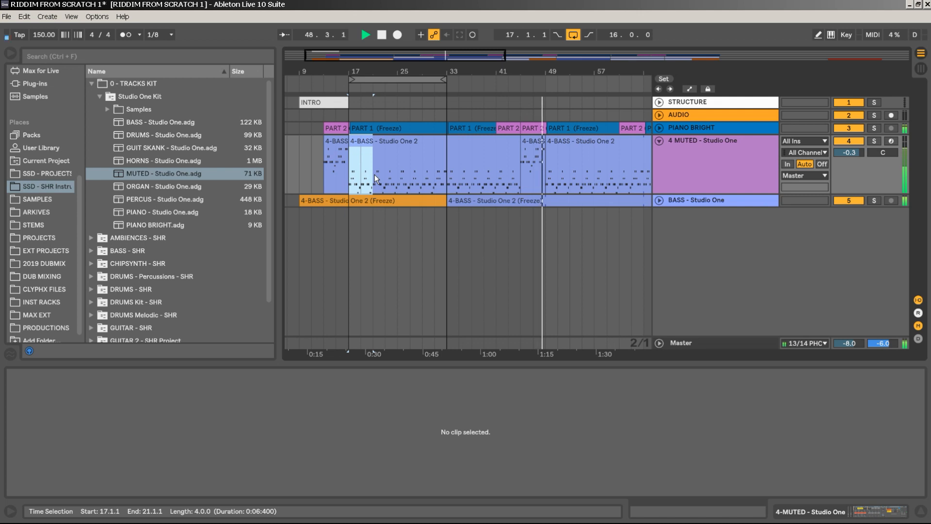
click(374, 174)
click(342, 149)
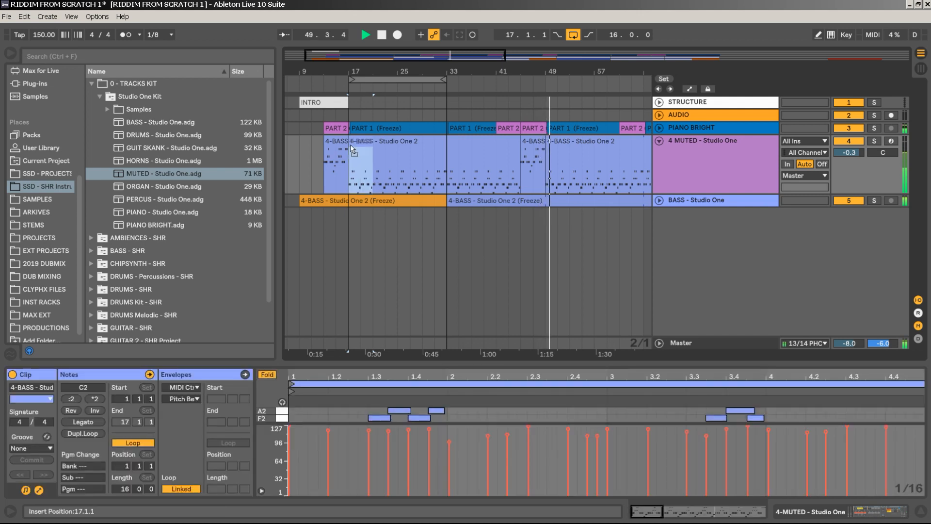
click(341, 143)
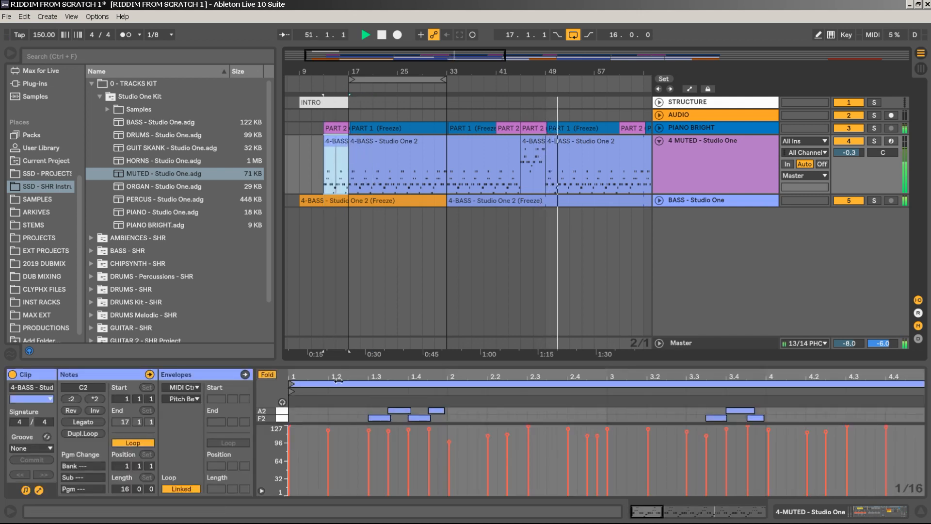
drag(351, 323, 351, 198)
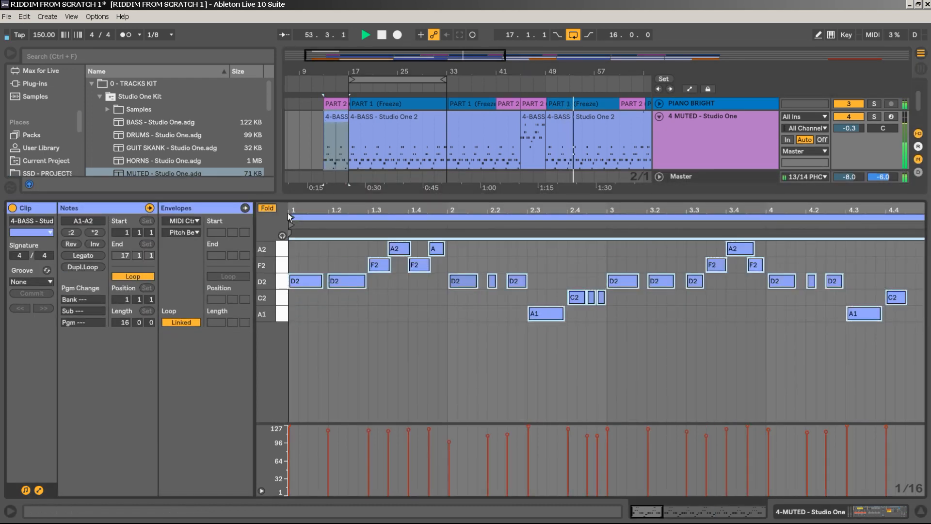
key(shift+Up)
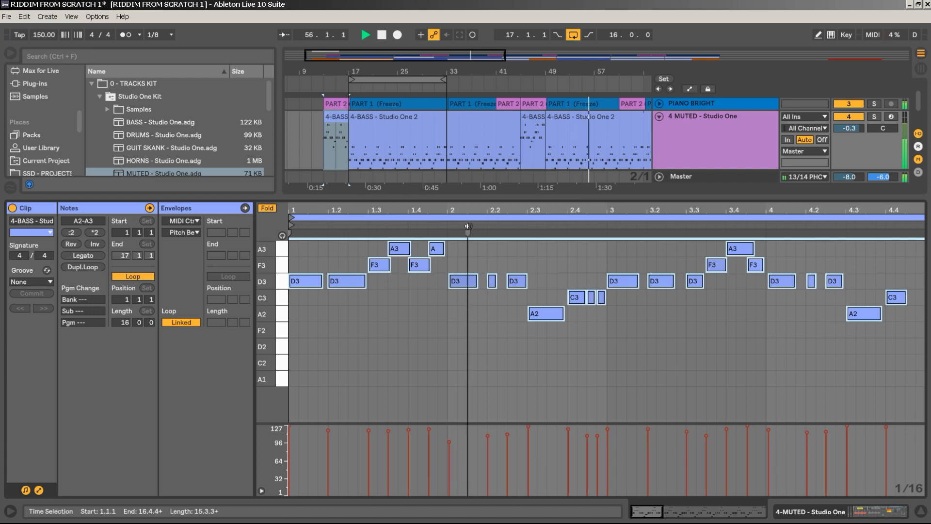
Copy the octave-higher muted clip to bars 41 and 45, and duplicate that pair at bars 73 and 97
drag(339, 153, 508, 117)
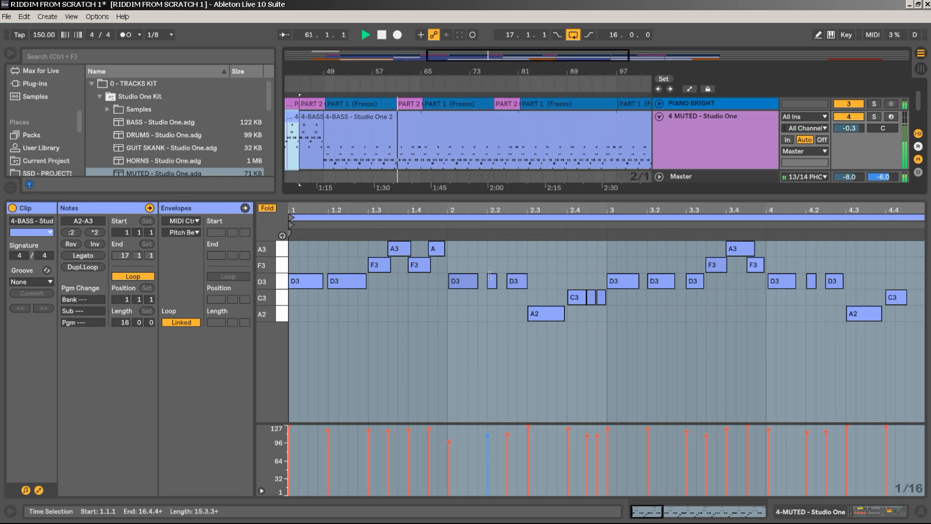
drag(521, 255, 520, 308)
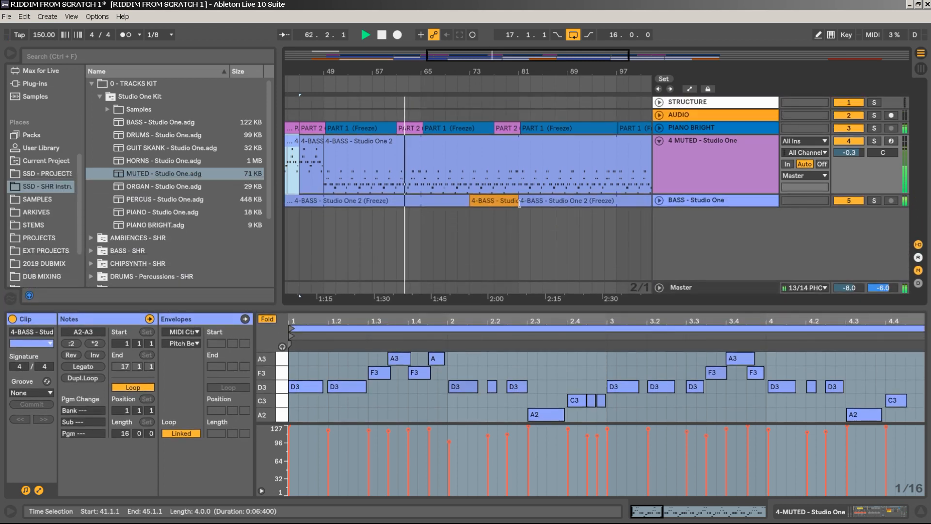
drag(506, 71, 446, 72)
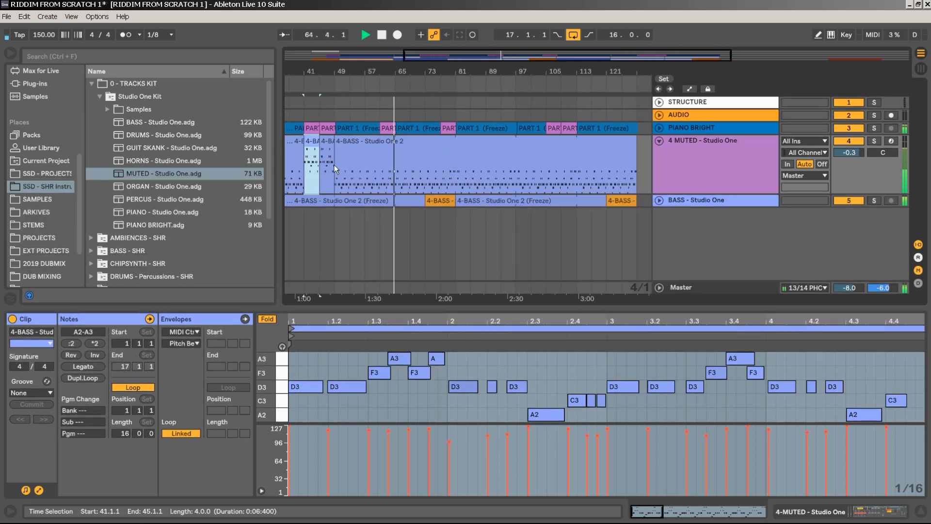
shift+click(325, 144)
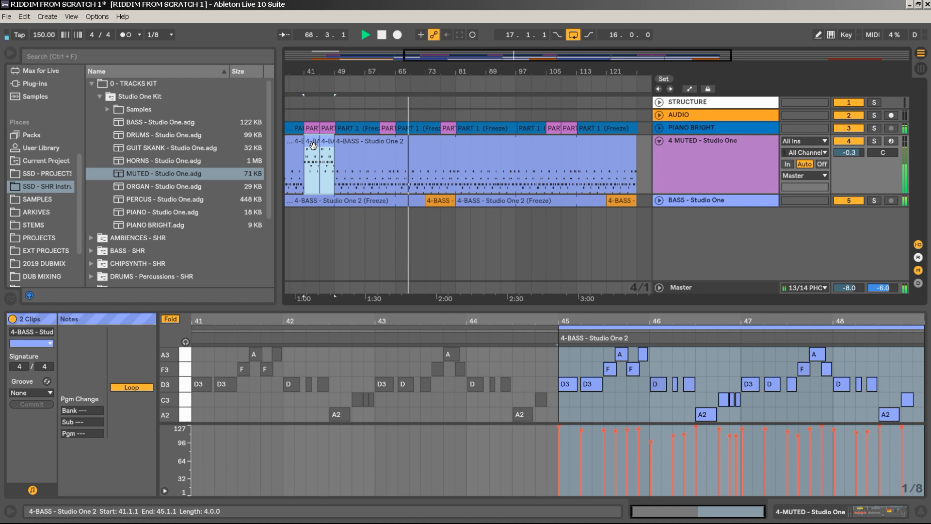
drag(313, 146, 532, 156)
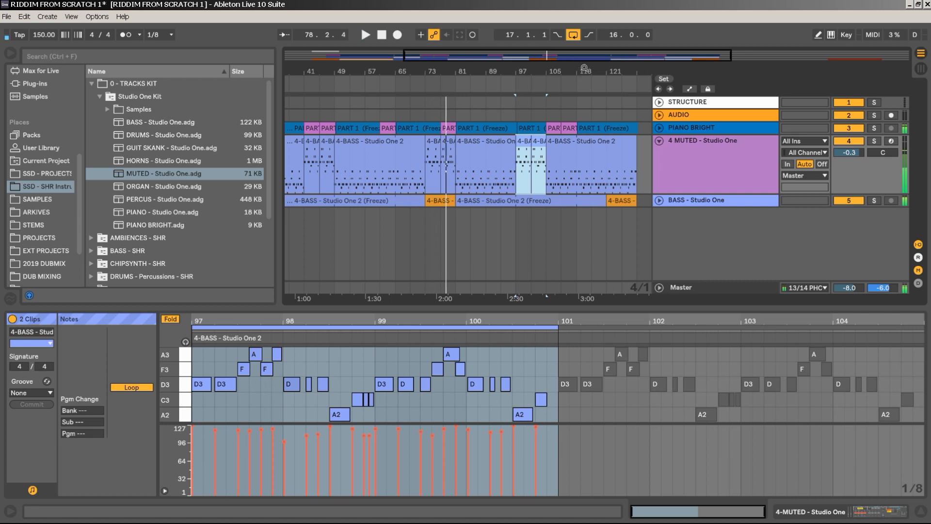
Freeze the MUTED - Studio One track and flatten it to audio
drag(584, 68, 587, 53)
click(677, 150)
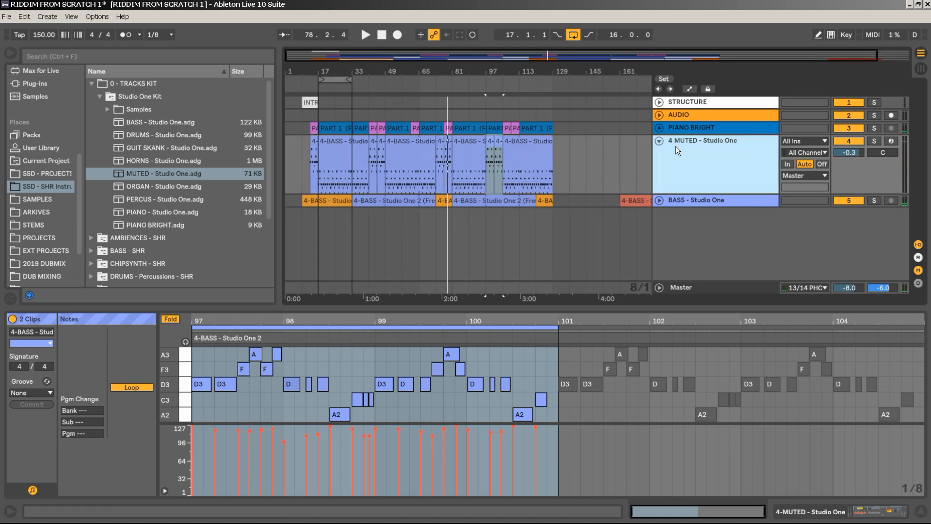
right_click(694, 156)
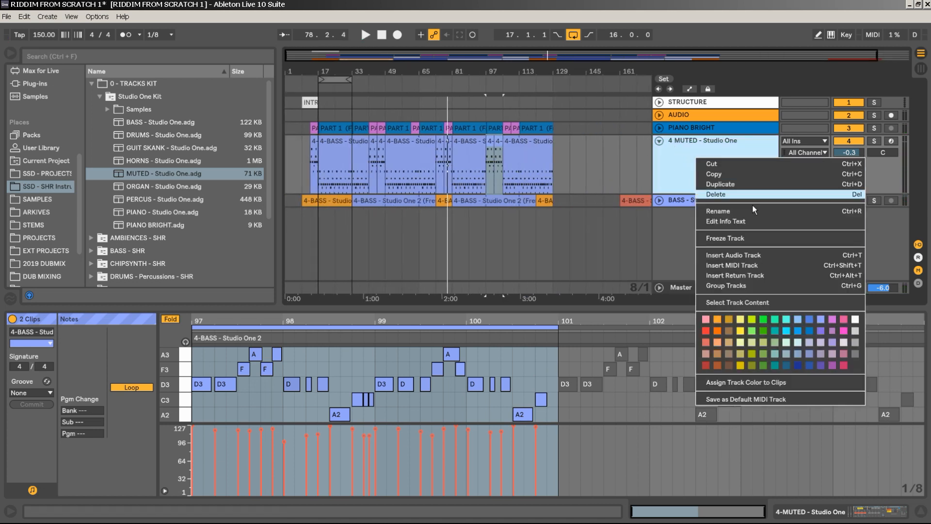
click(741, 237)
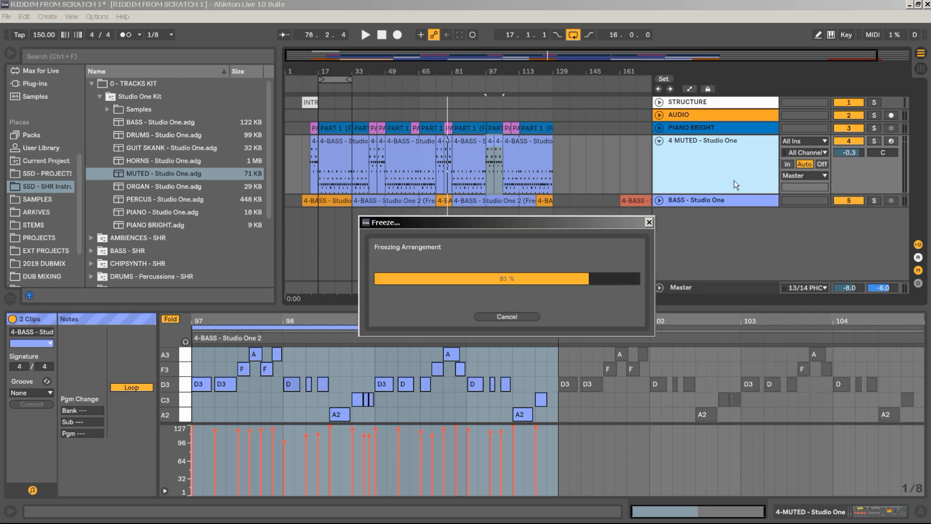
right_click(705, 157)
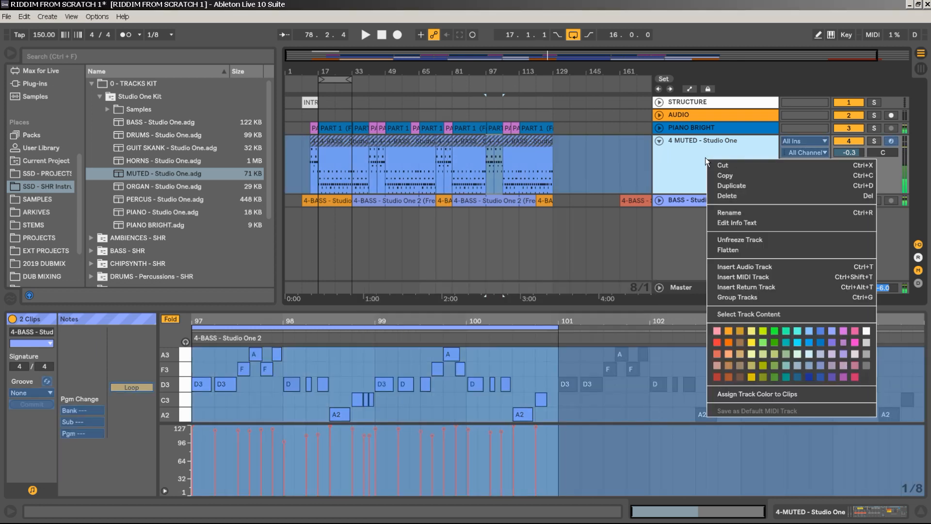
click(745, 250)
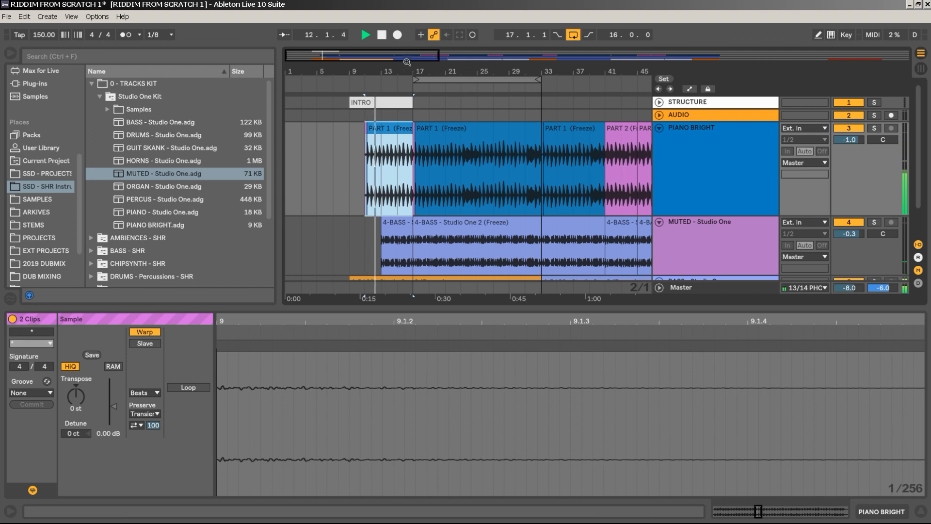
Extend the intro's PART 1 piano clip to end at 17.2.1, and delete the short PART 2 remnant at bar 11
drag(404, 57, 404, 78)
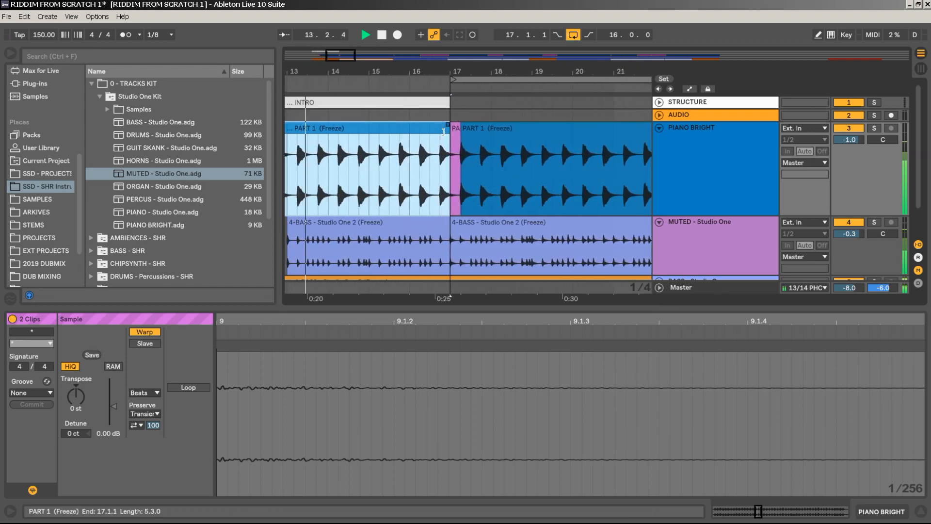
click(449, 130)
drag(449, 130, 461, 130)
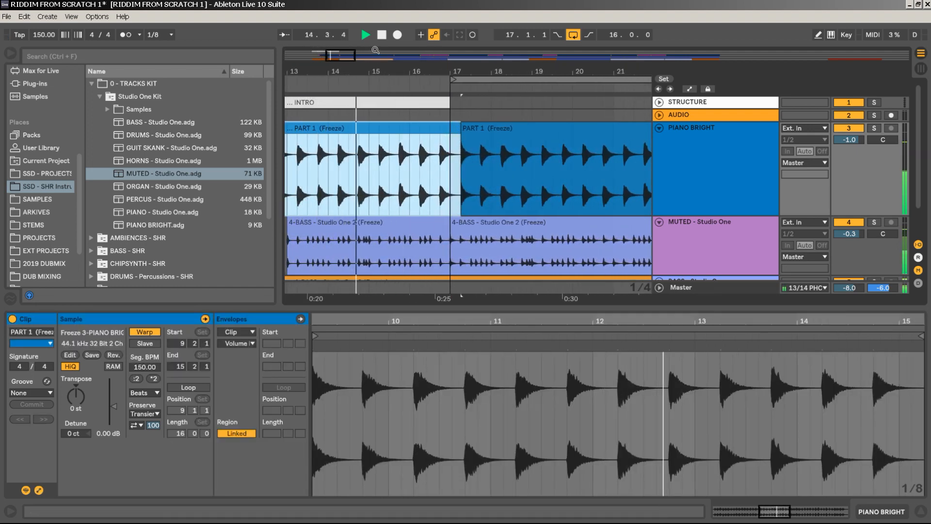
drag(411, 71, 412, 55)
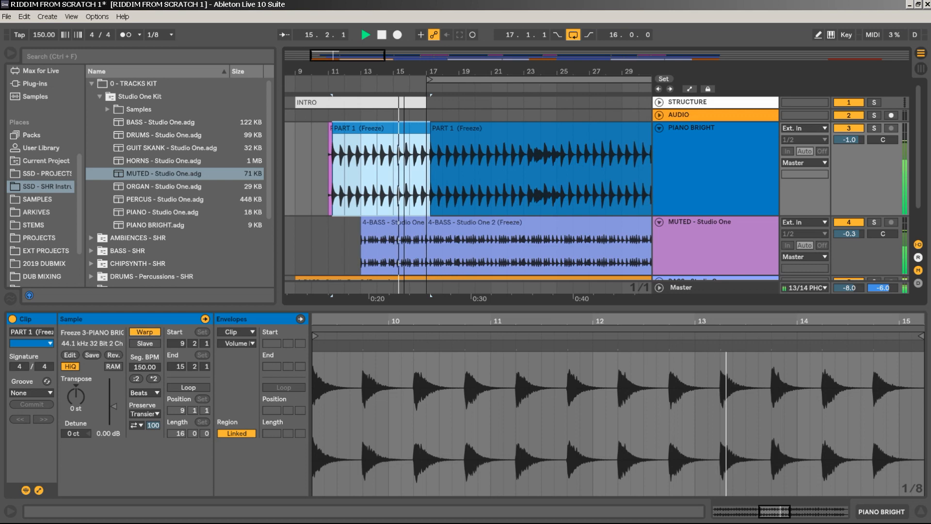
click(330, 149)
key(Delete)
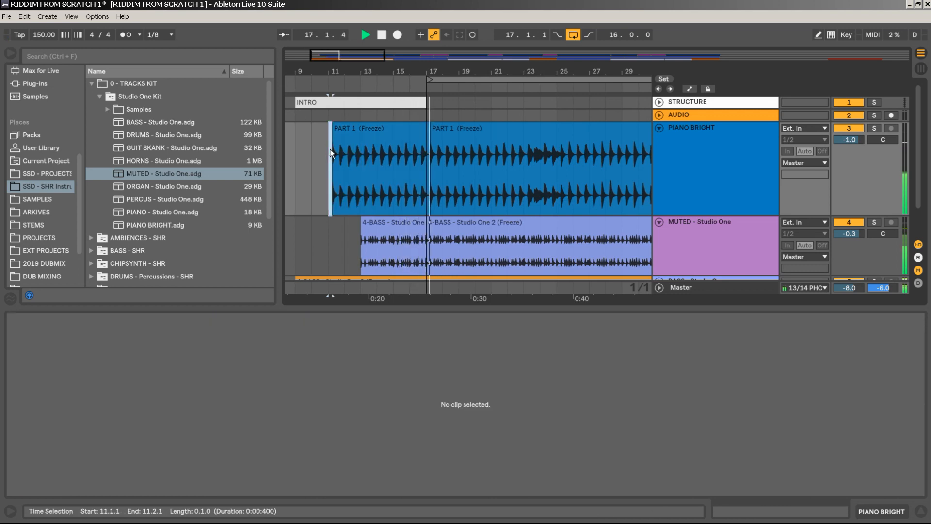
Unfold the BASS track and copy the last eight bars of the red bass clip to bar 9
drag(376, 71, 372, 40)
scroll(417, 173, down, 2)
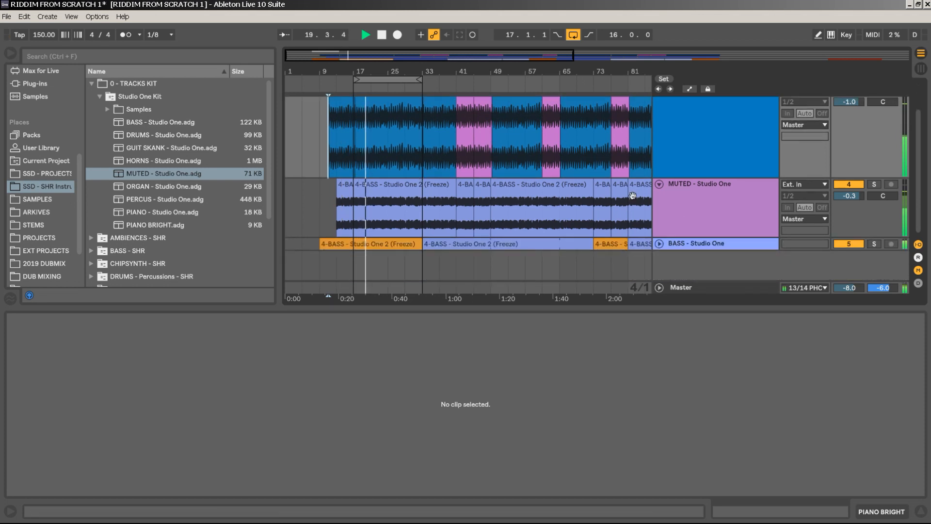
drag(619, 72, 615, 44)
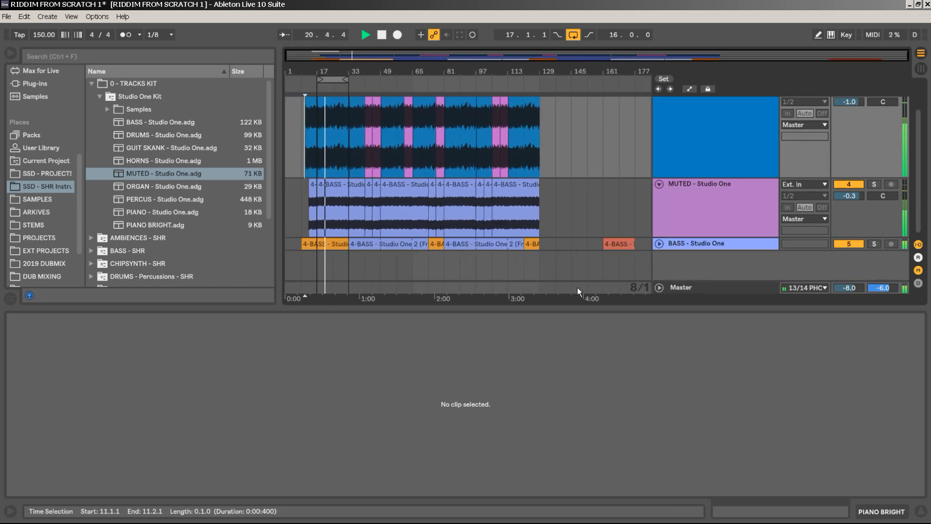
click(660, 243)
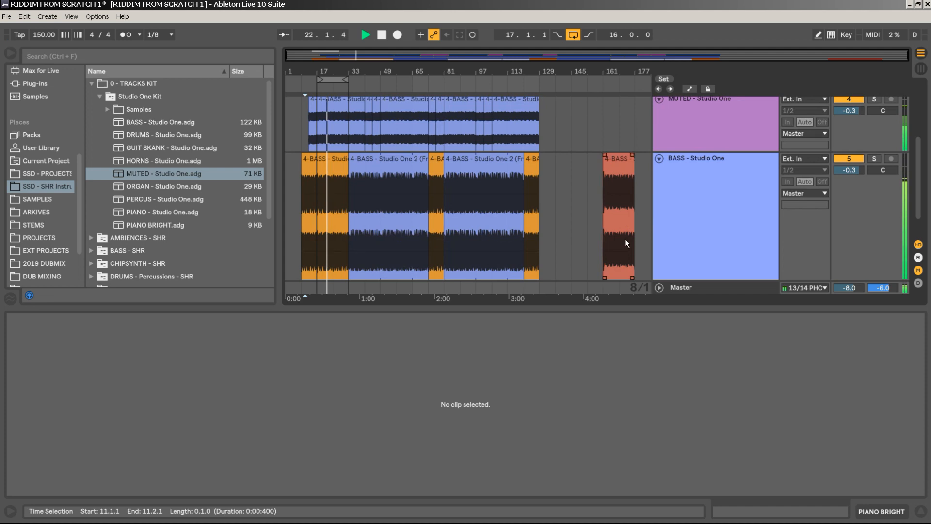
drag(620, 240, 635, 185)
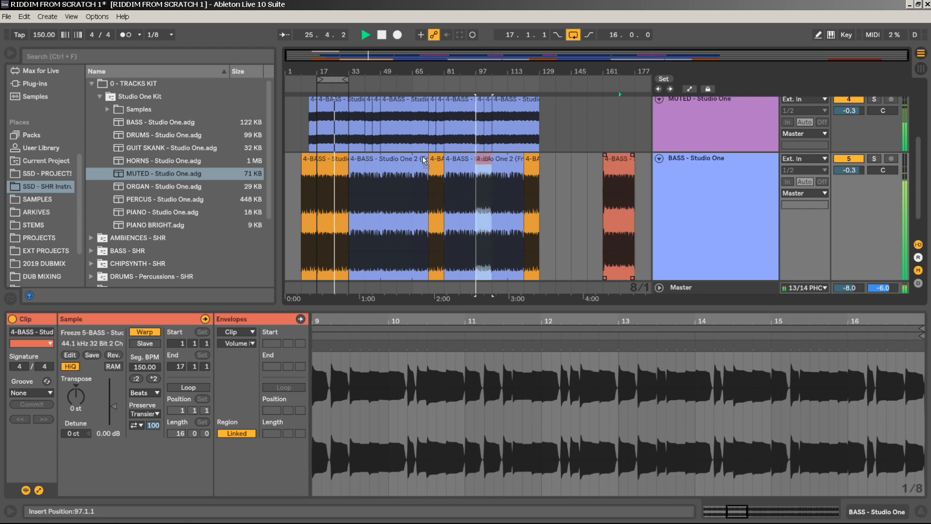
click(304, 165)
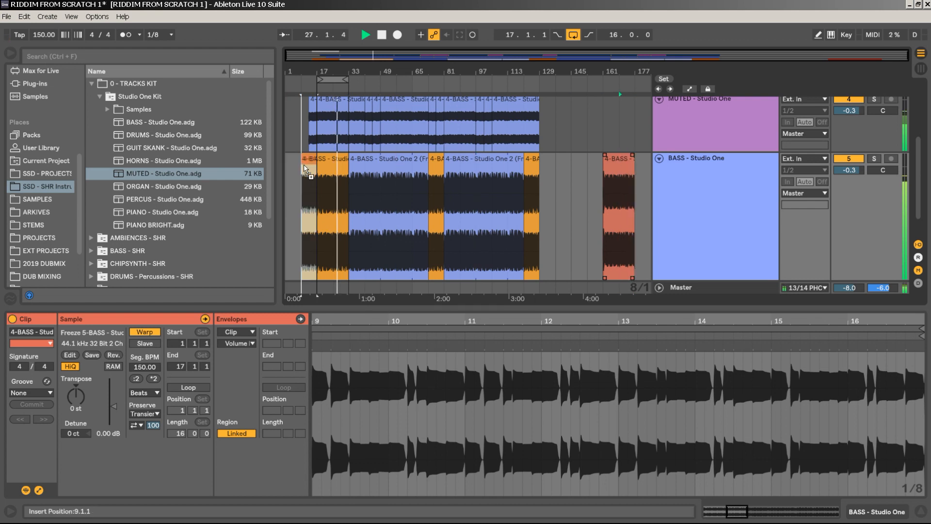
click(303, 165)
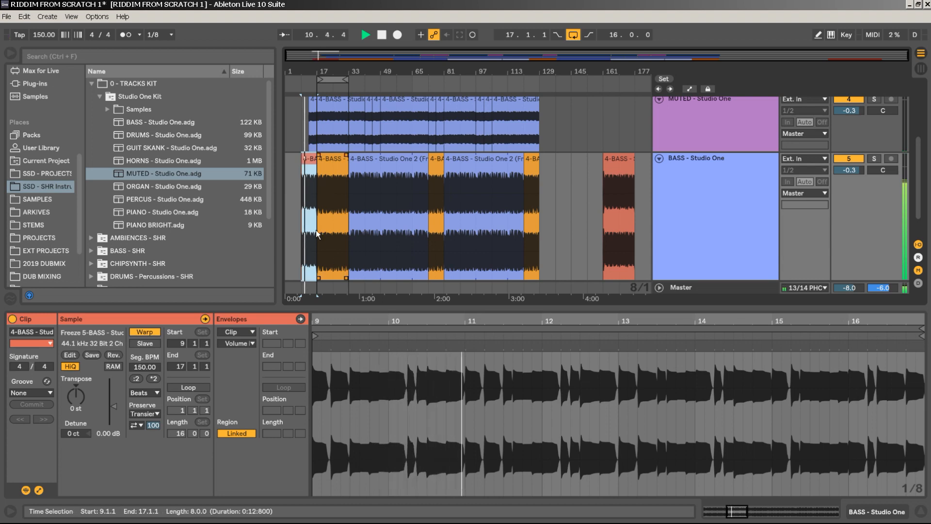
Delete the four-bar muted clip spanning bars 13 to 17 in the intro
drag(336, 307, 335, 363)
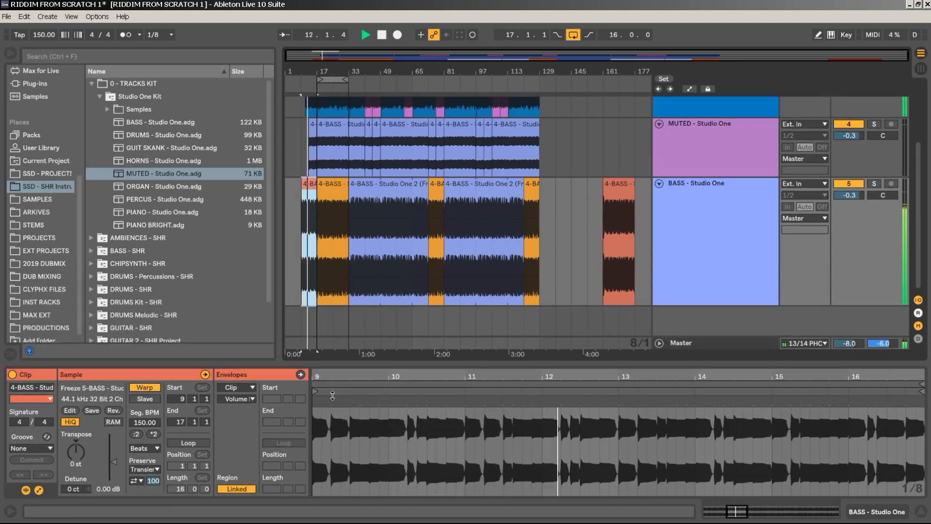
drag(307, 71, 356, 125)
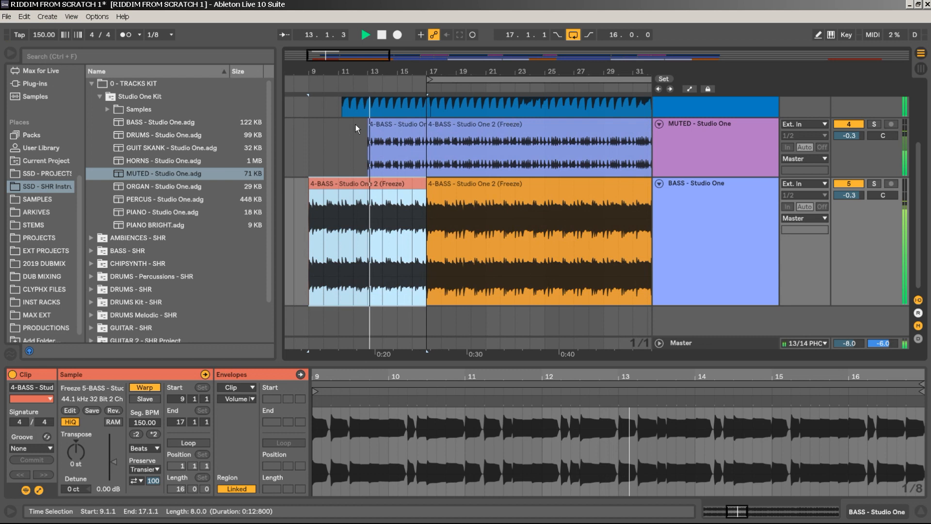
click(393, 130)
key(Delete)
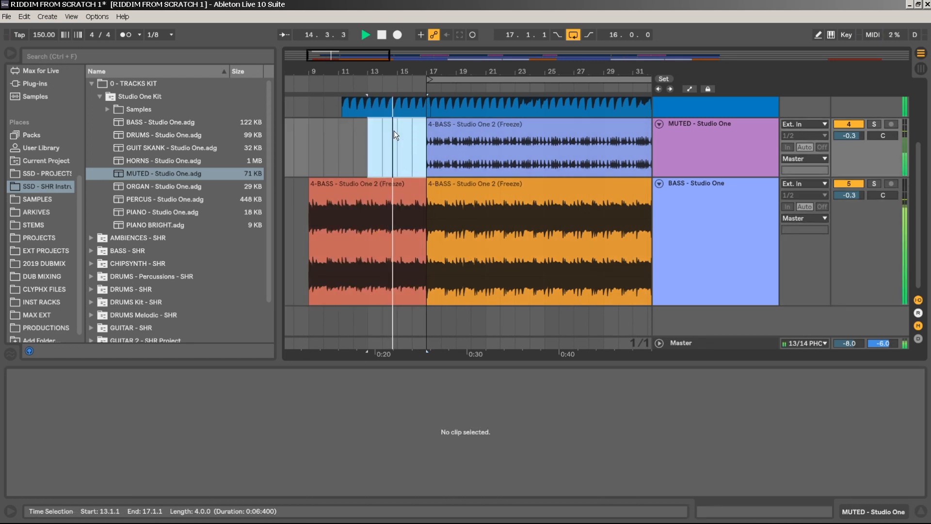
Trim the start of the intro's PART 1 piano clip so it begins at bar 13
scroll(392, 164, up, 2)
scroll(393, 164, up, 4)
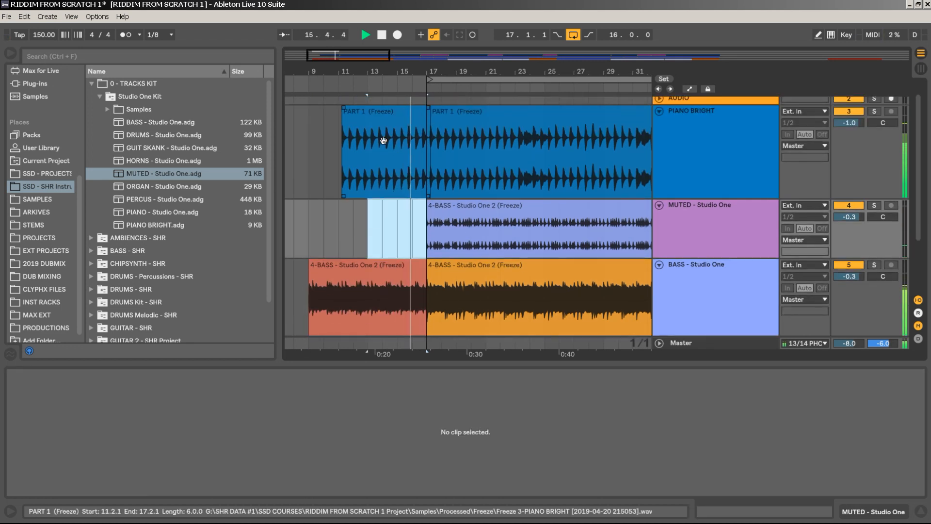
drag(343, 129, 375, 127)
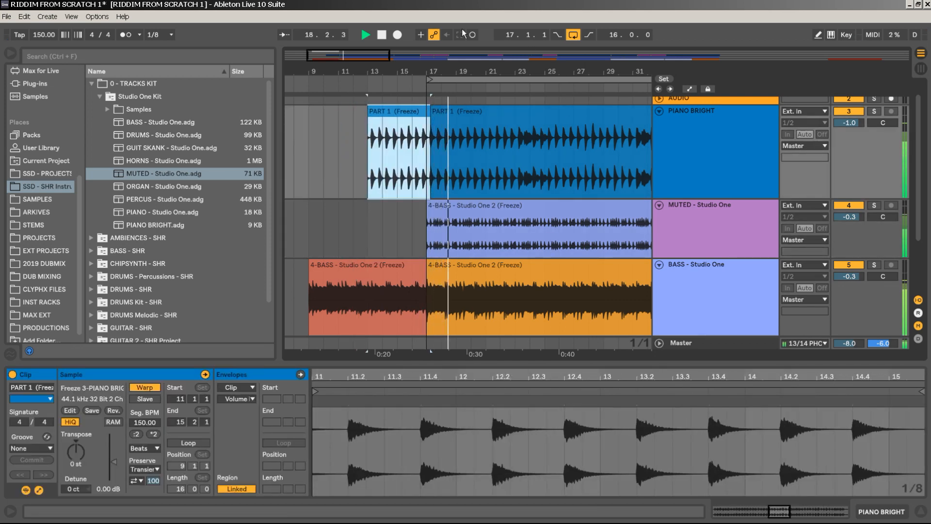
Fold all the tracks in the arrangement and save the Live Set
drag(381, 72, 382, 24)
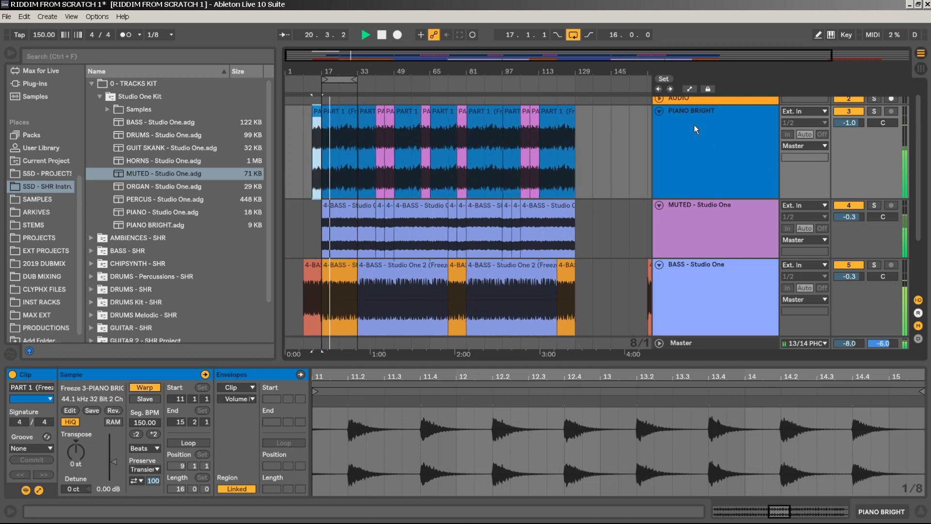
alt+click(658, 111)
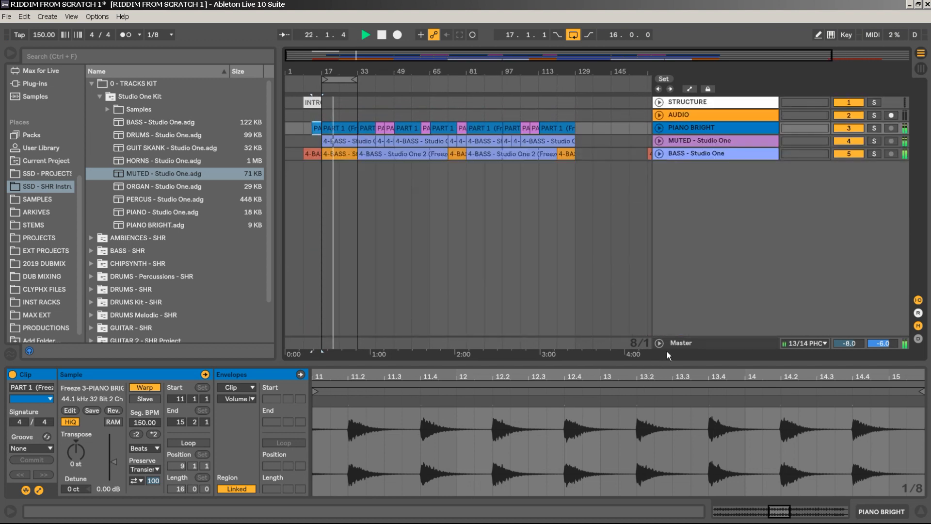
click(6, 18)
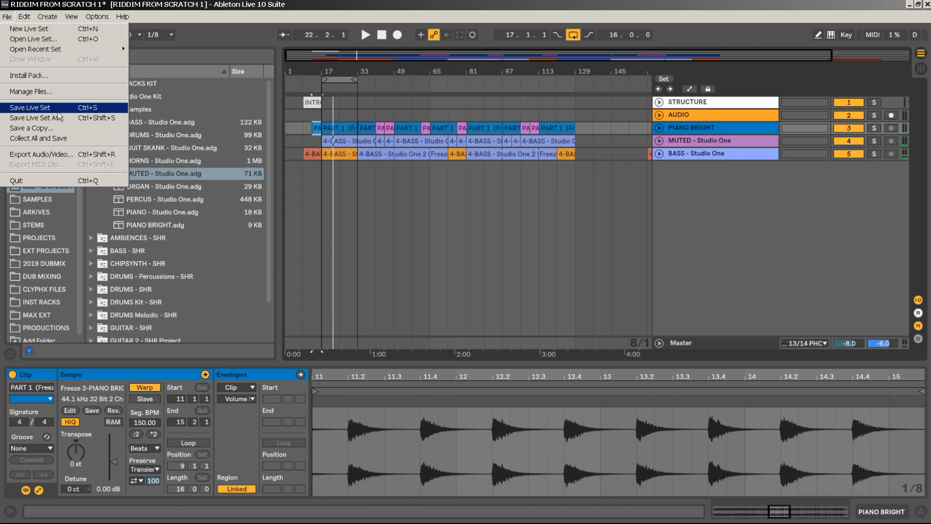
click(45, 109)
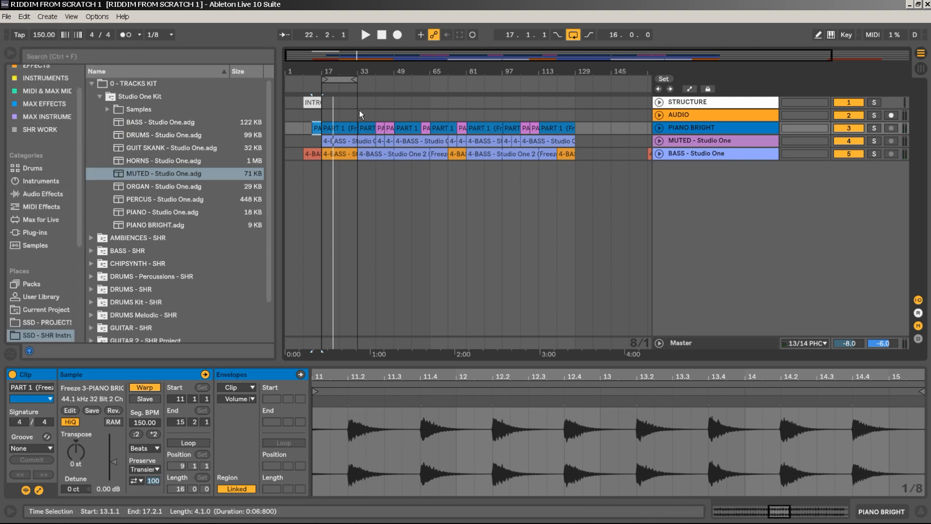
Create a 24-bar clip on the STRUCTURE track from bar 17 to bar 41 and name it VERSE
drag(325, 104, 370, 104)
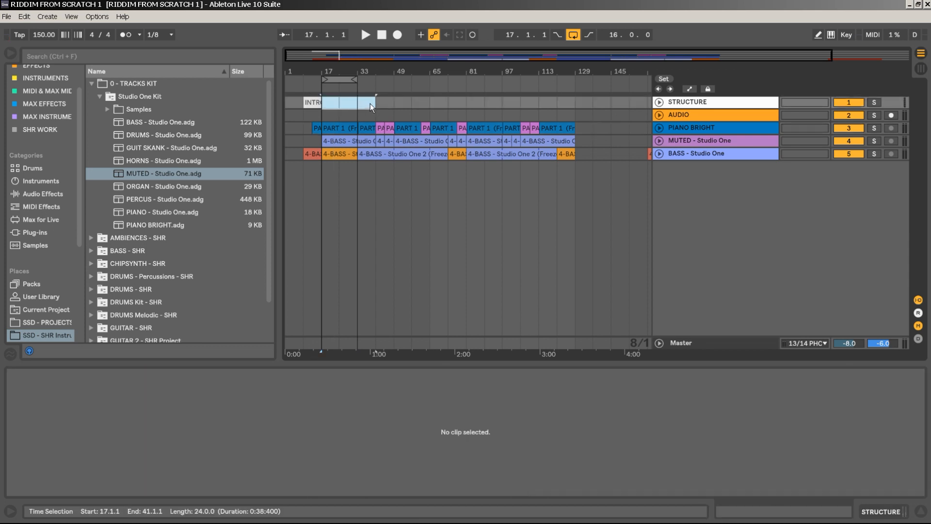
key(ctrl+shift+m)
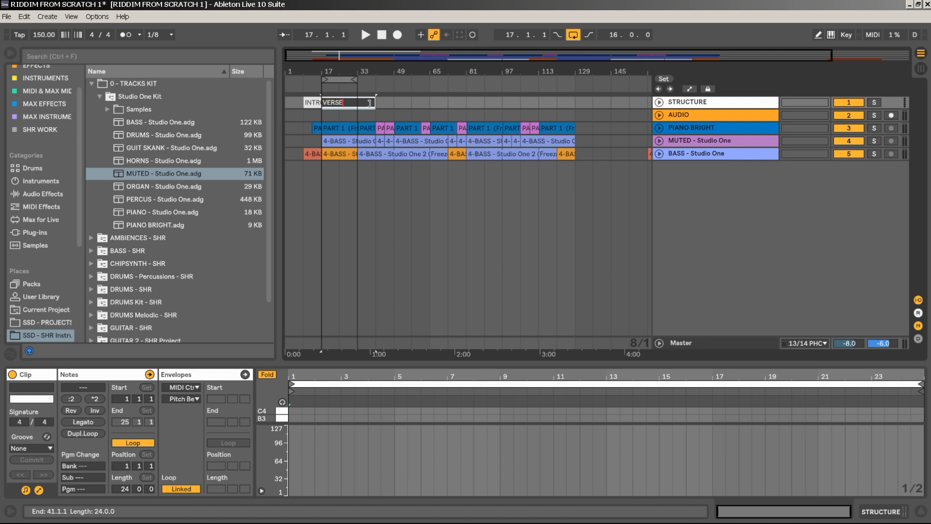
key(Return)
Add a MIDI track with the DRUMS - Studio One rack and record a kick, rimshot and snare take from bar 9
right_click(717, 191)
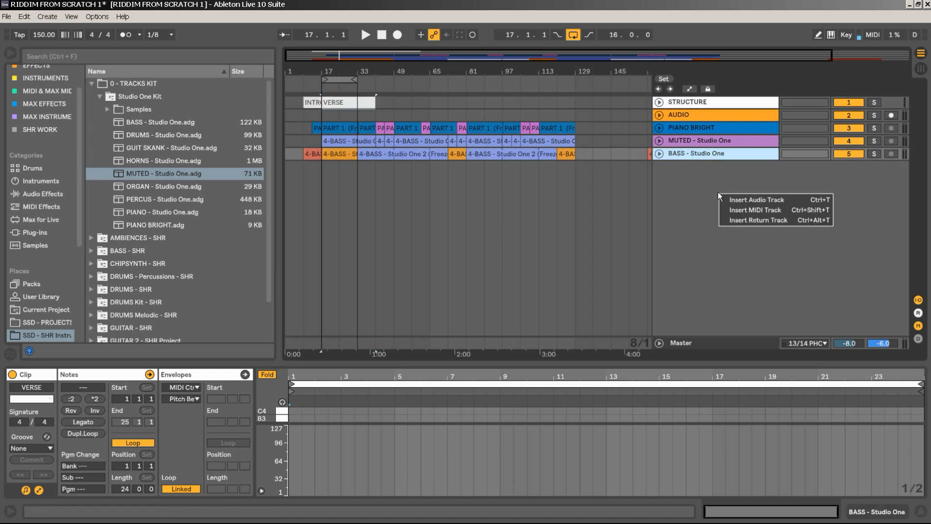
click(741, 211)
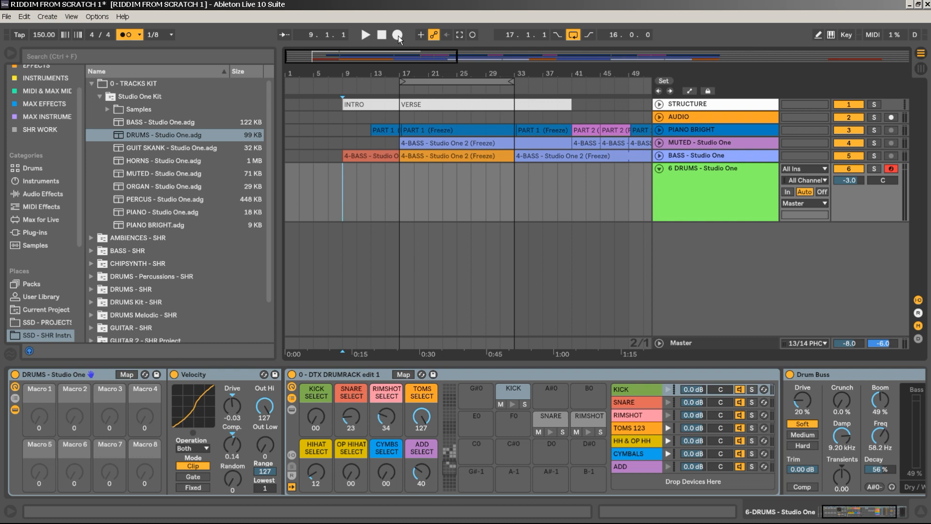
click(398, 35)
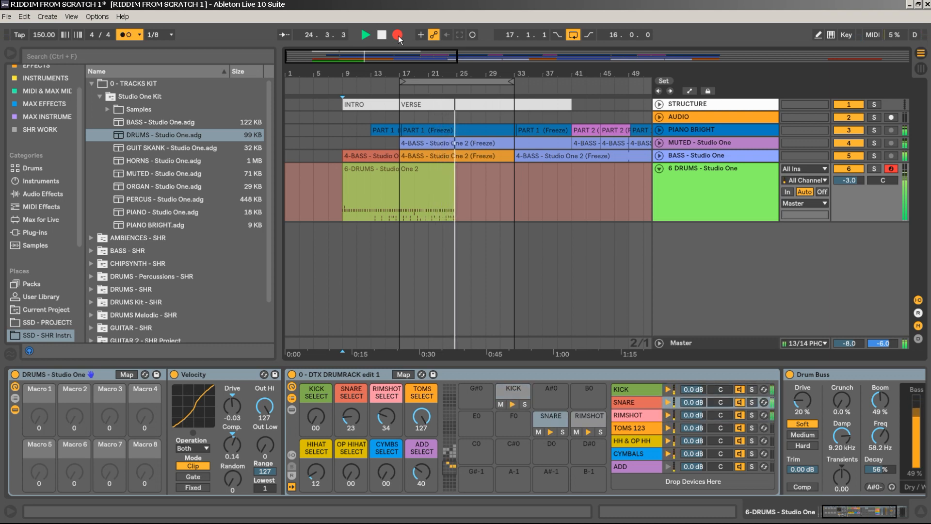
key(space)
key(space)
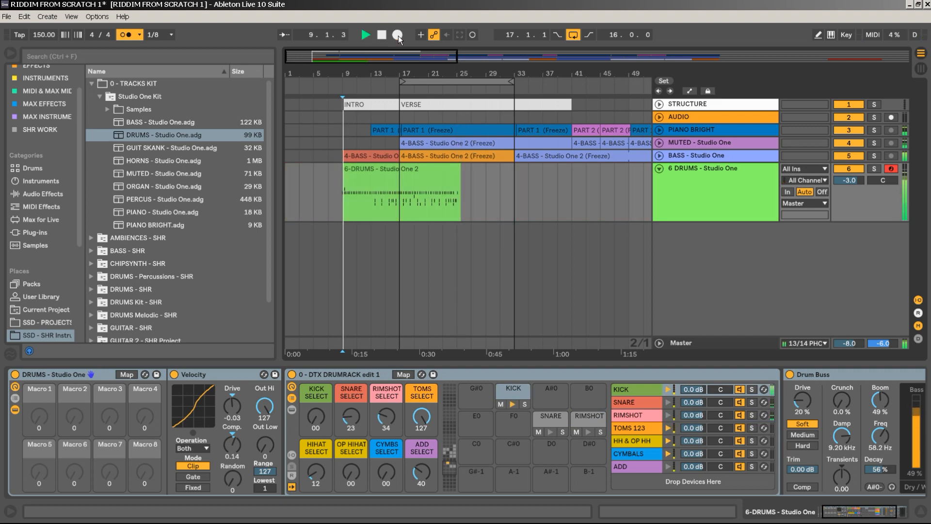
Quantize the notes of the recorded drum clip to the current grid, adjusting note starts by 98 %
double_click(427, 183)
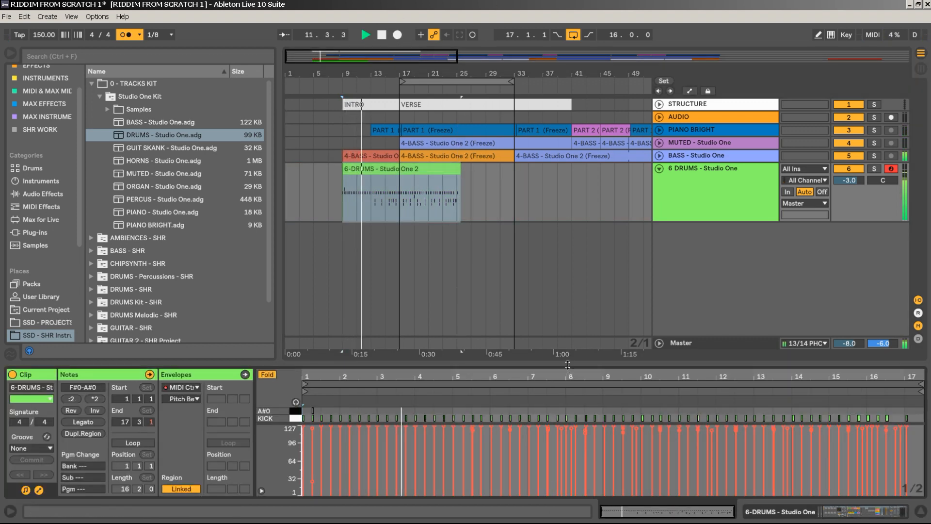
drag(567, 365, 558, 176)
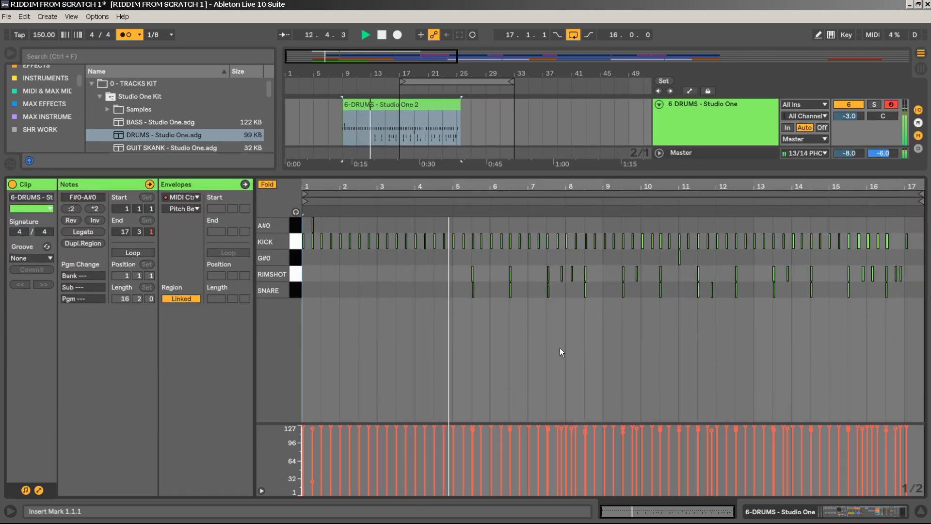
drag(599, 182, 595, 271)
right_click(567, 222)
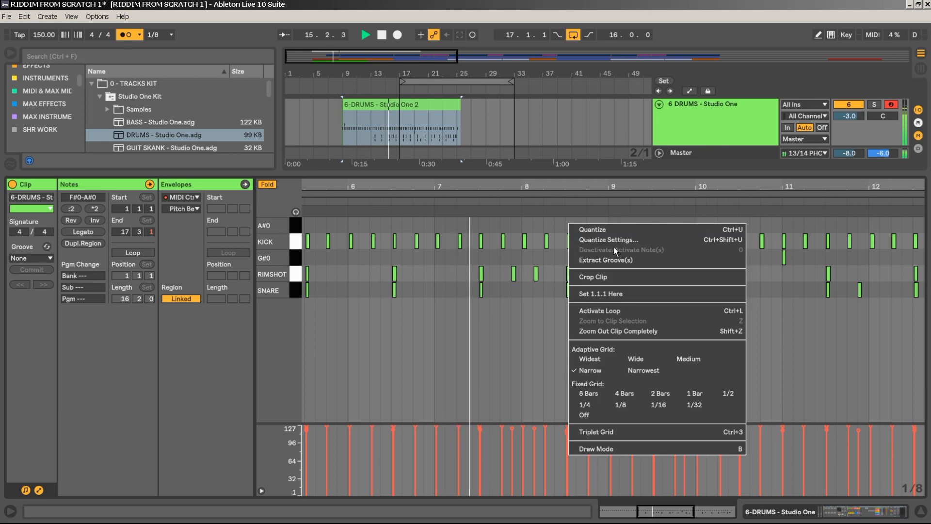
click(612, 240)
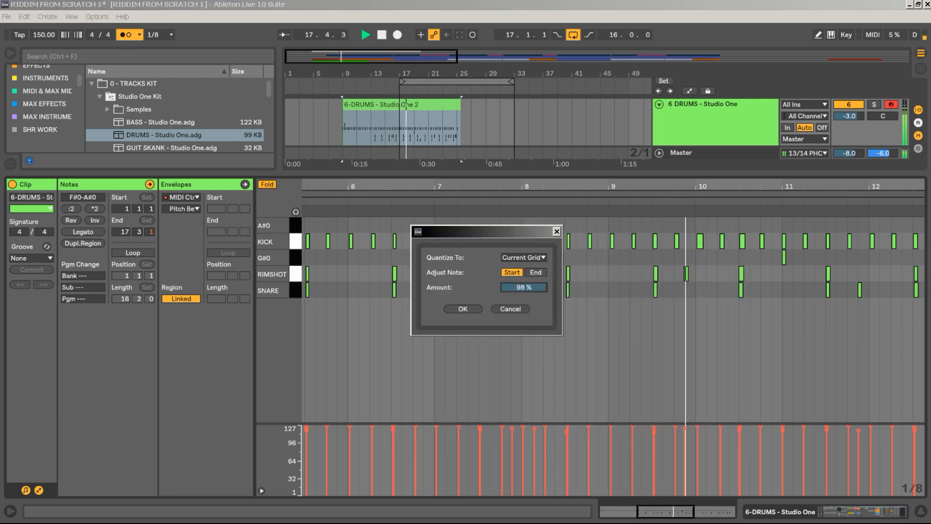
click(465, 309)
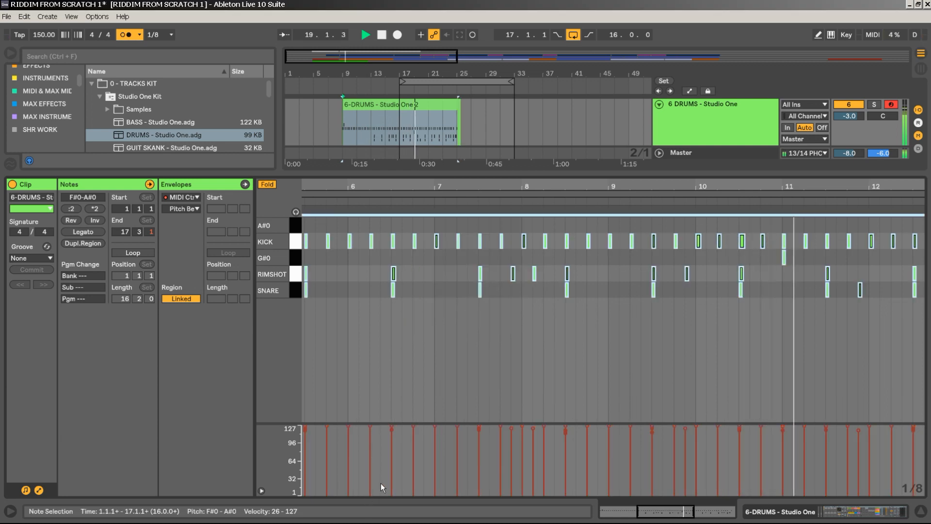
Loop the arrangement from bar 17 to bar 25 and duplicate the drum clip's last kick note to 16.4.1
drag(790, 187, 609, 160)
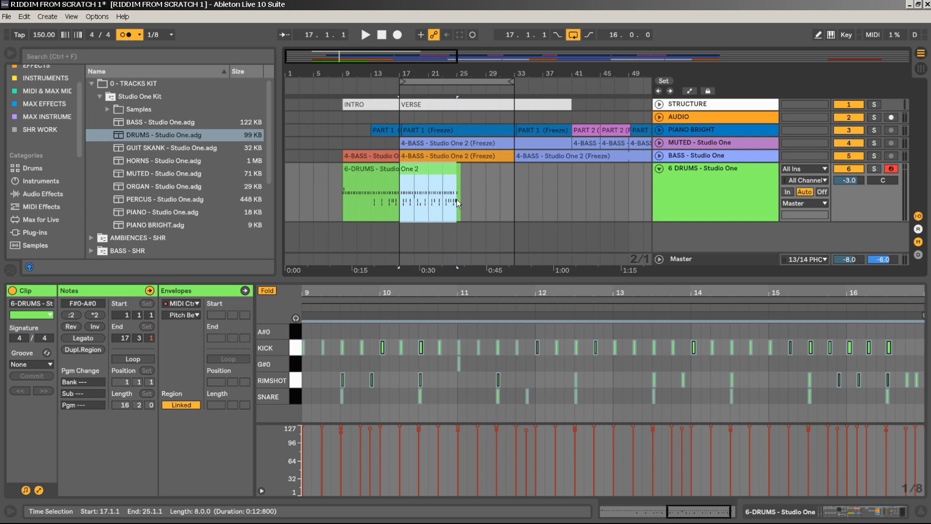
key(ctrl+l)
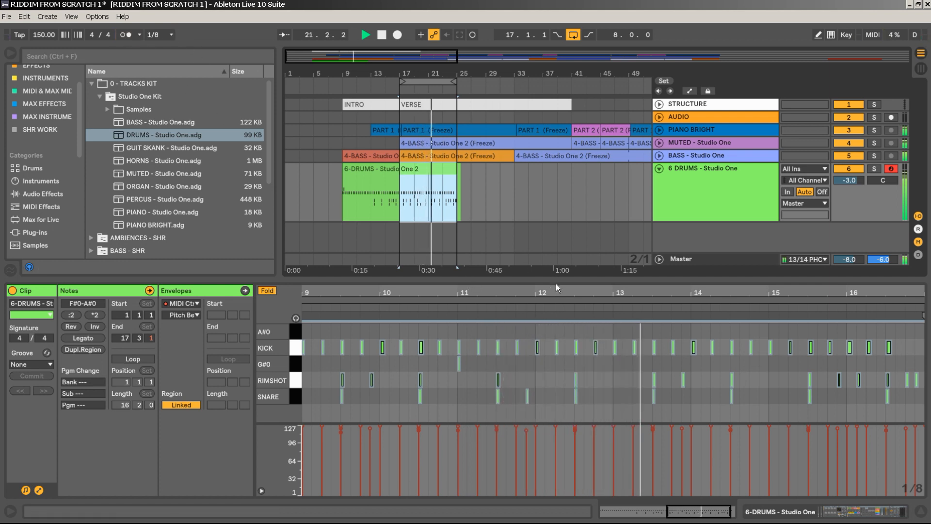
drag(563, 266, 563, 180)
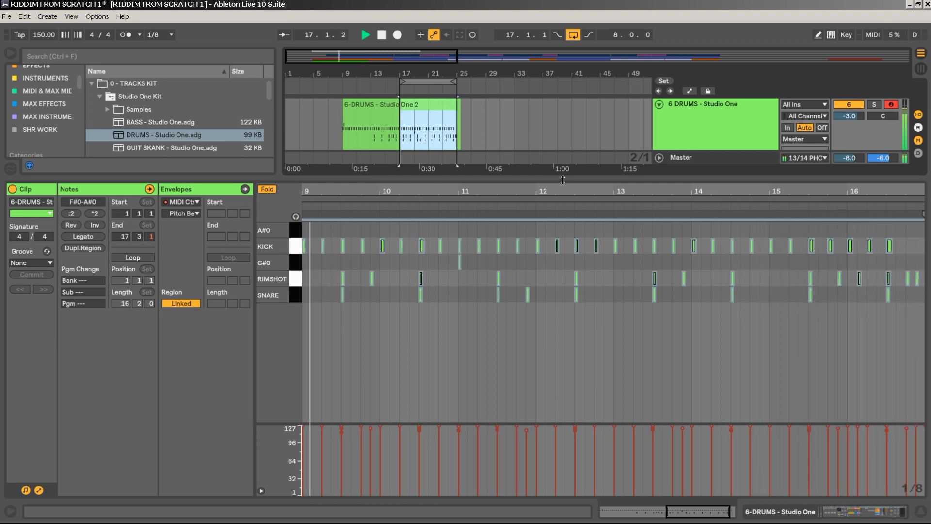
click(907, 243)
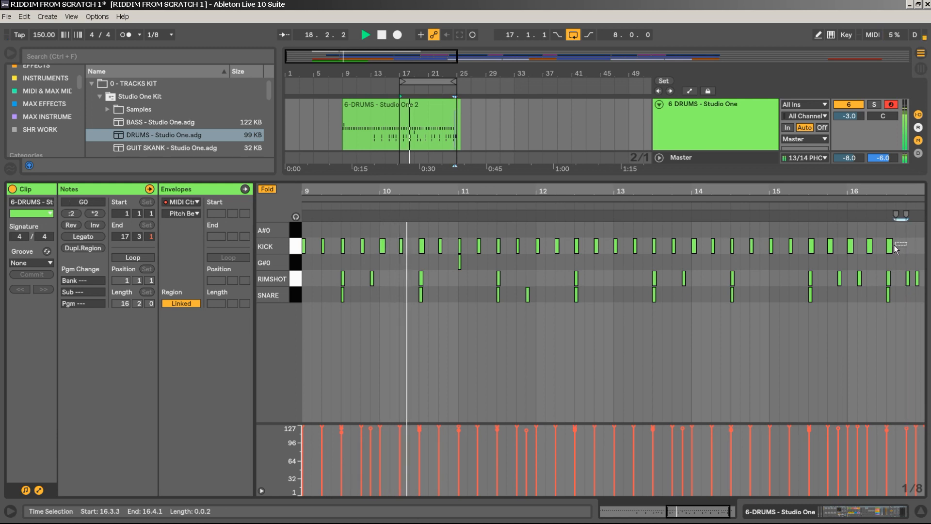
click(890, 246)
key(ctrl+d)
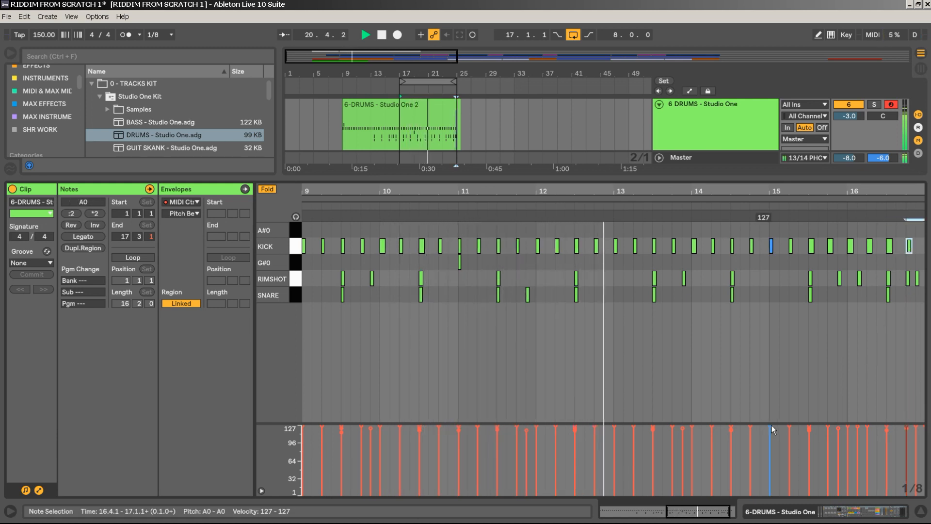
Split the drum clip at bars 17 and 25, and recolour the eight-bar section a darker green
drag(911, 192, 911, 237)
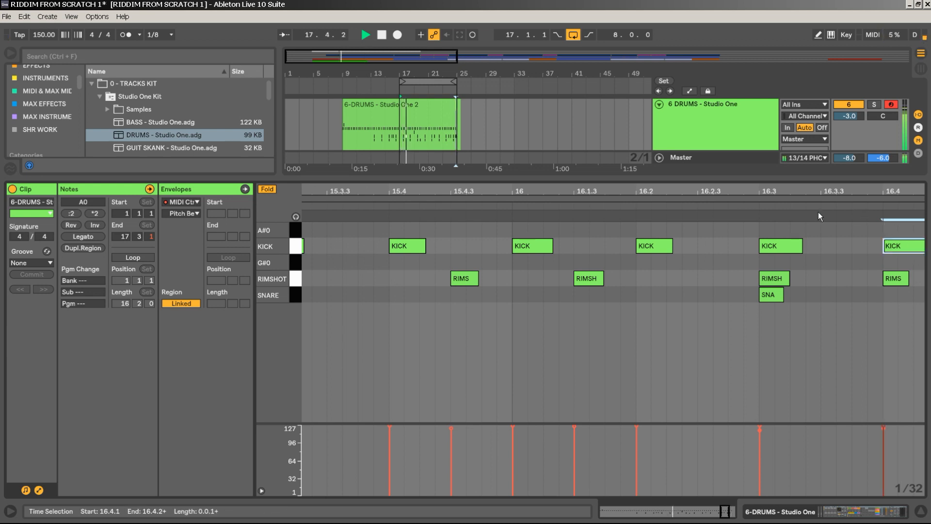
drag(733, 192, 734, 97)
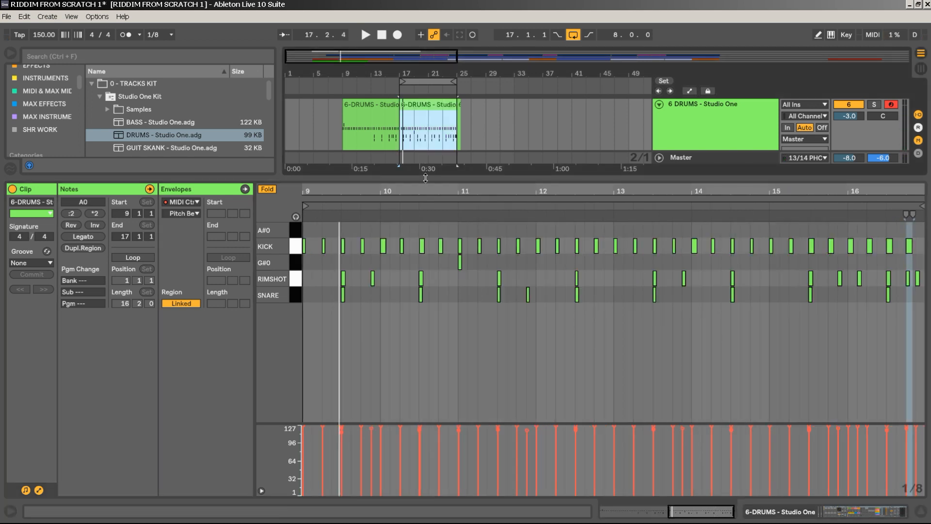
drag(429, 179, 429, 311)
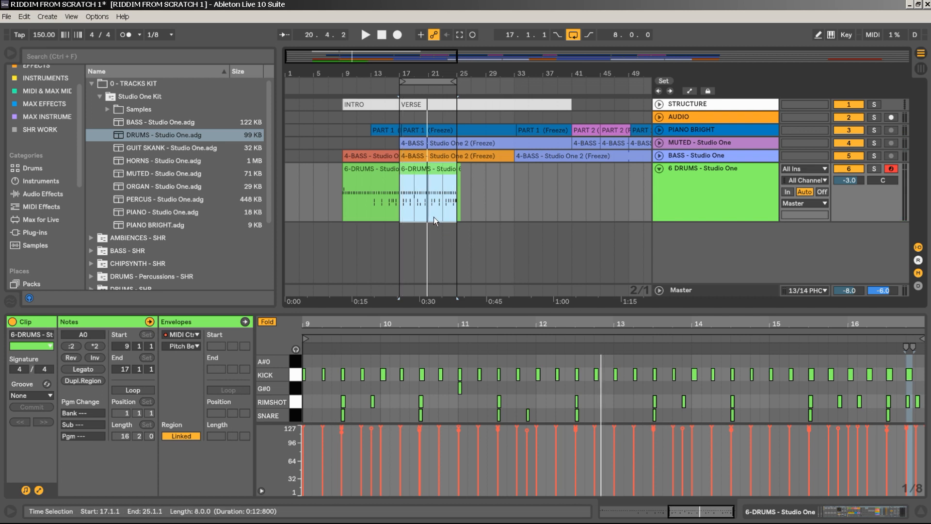
right_click(440, 174)
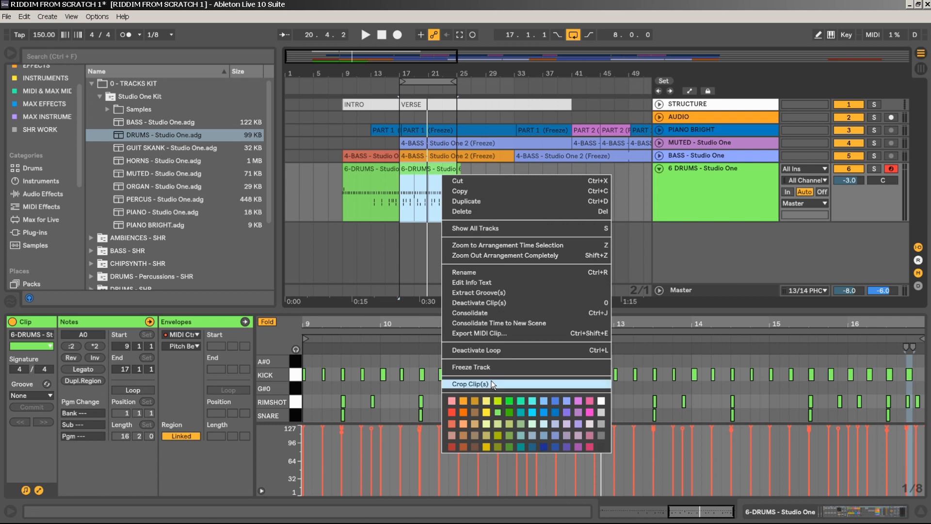
click(510, 411)
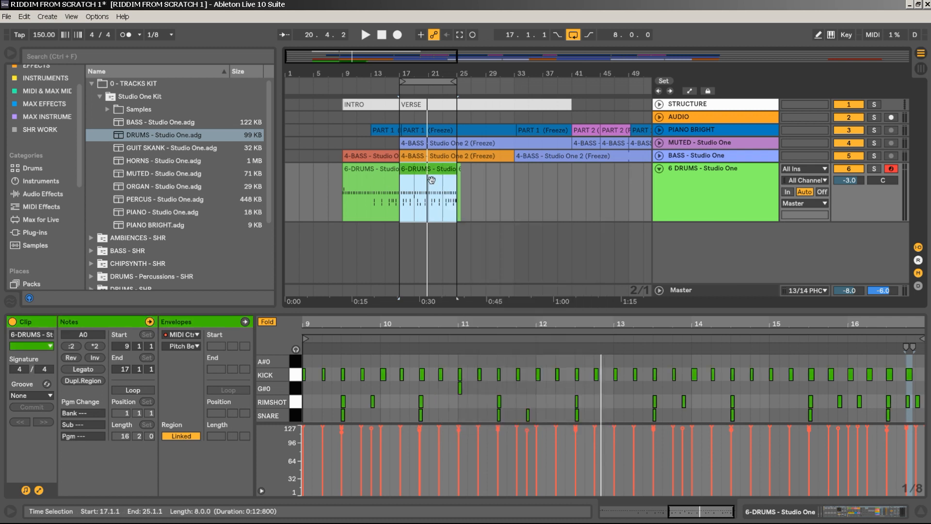
Enable MIDI arrangement overdub and record a hi-hat part onto the drum clip between bars 17 and 25
click(425, 34)
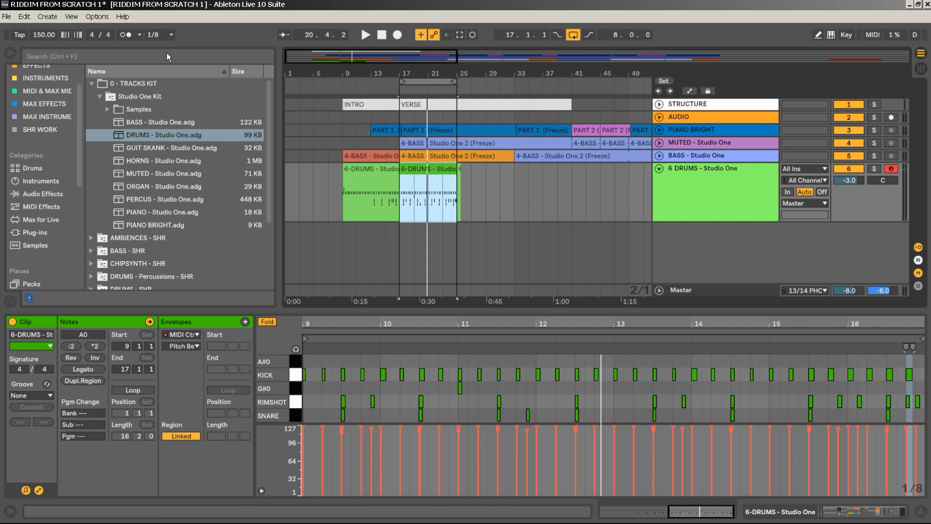
click(139, 35)
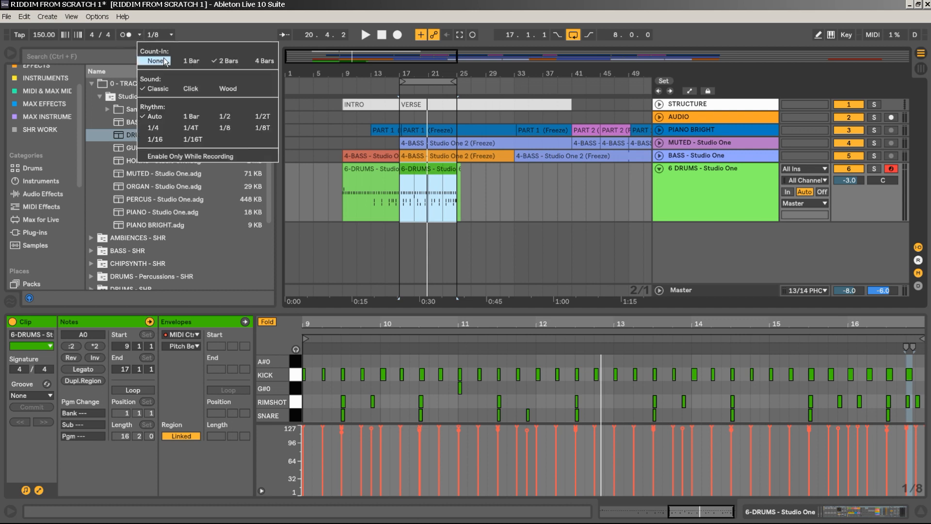
click(207, 36)
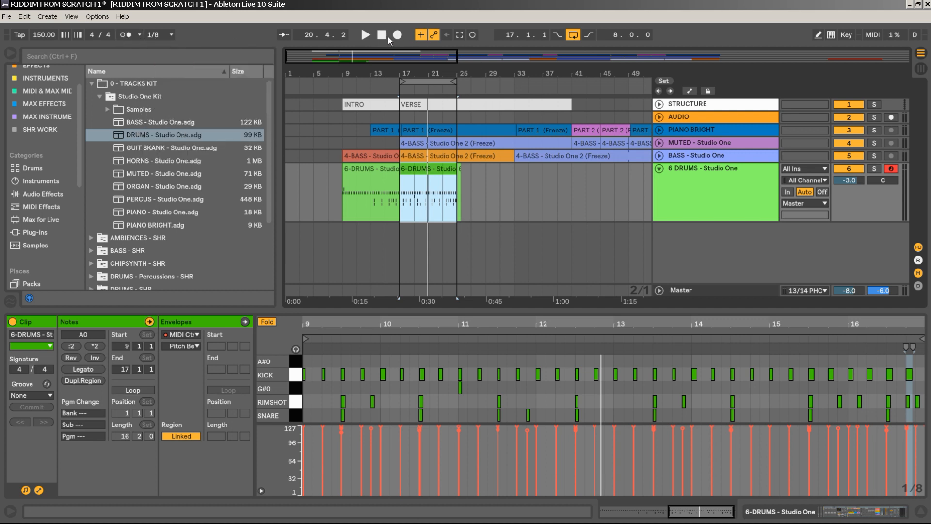
click(396, 35)
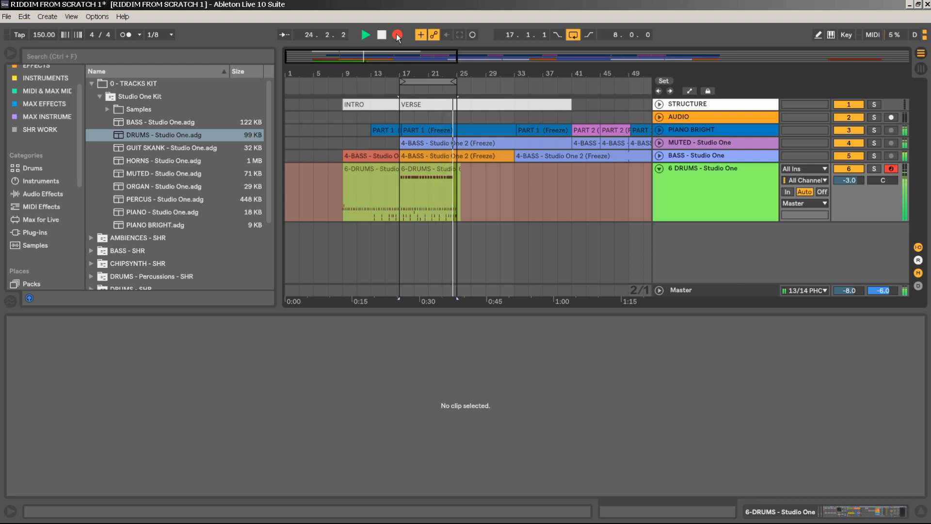
click(397, 33)
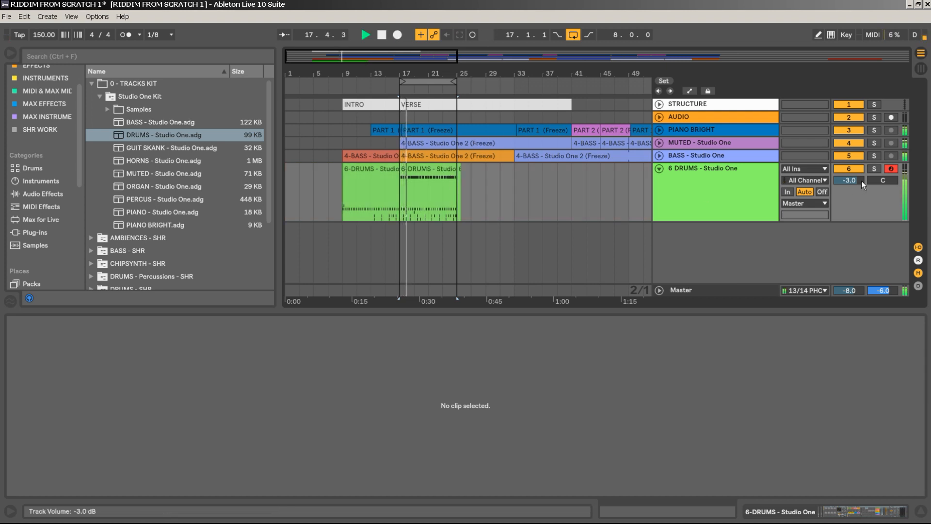
Solo the DRUMS track and open the clip at bars 17 to 25 in an enlarged note editor
click(874, 169)
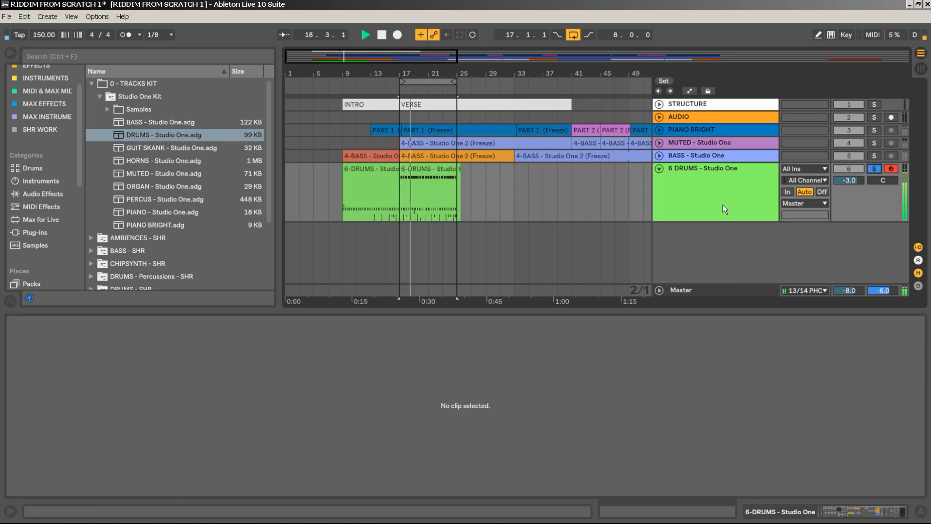
double_click(426, 176)
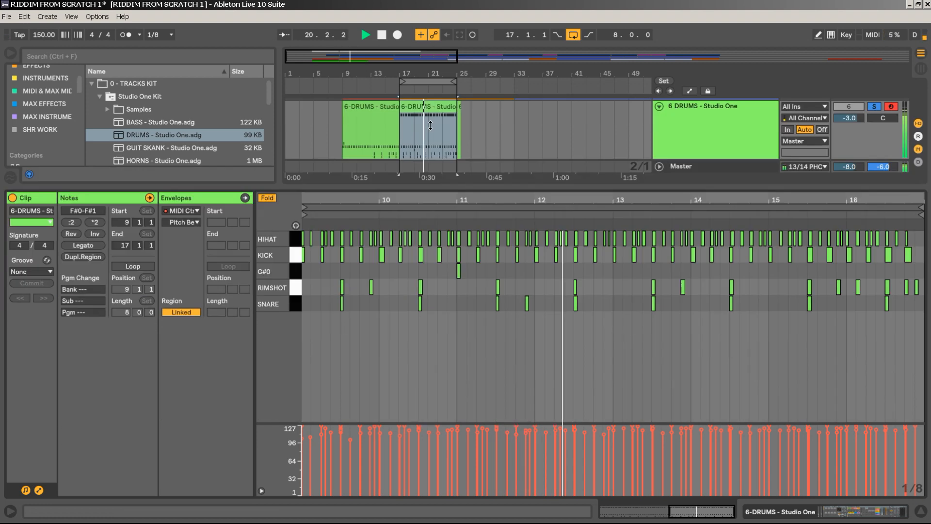
drag(430, 125, 430, 97)
key(space)
key(space)
drag(341, 109, 381, 110)
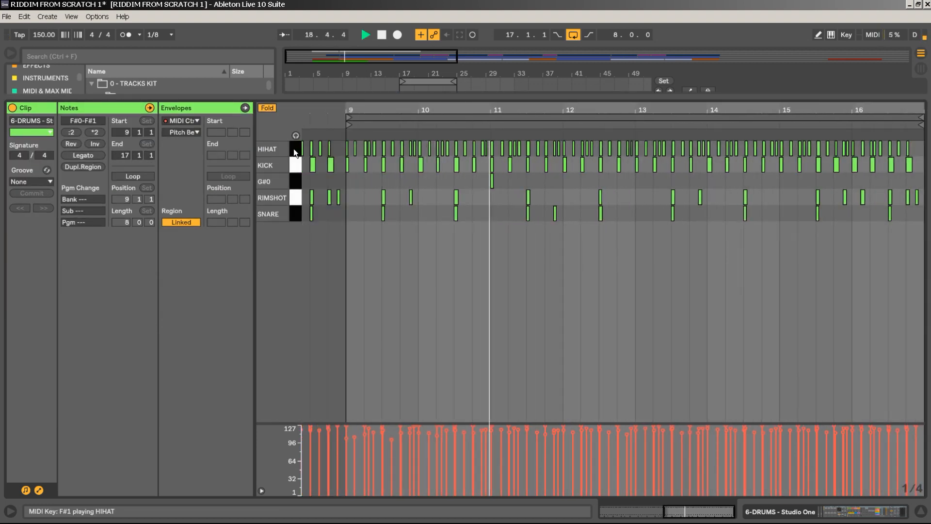
Quantize all the hi-hat notes and unfold the note editor to show every drum lane
click(294, 149)
drag(655, 110, 655, 146)
right_click(551, 231)
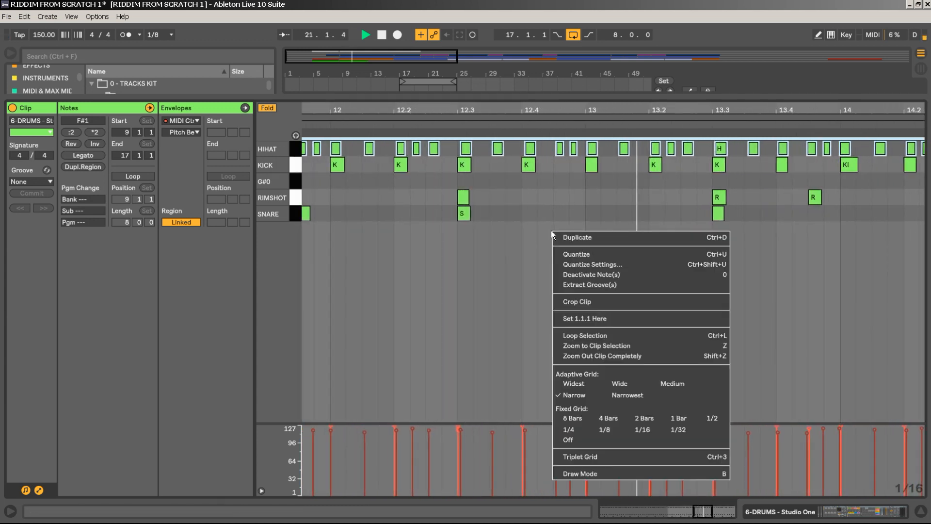
click(589, 253)
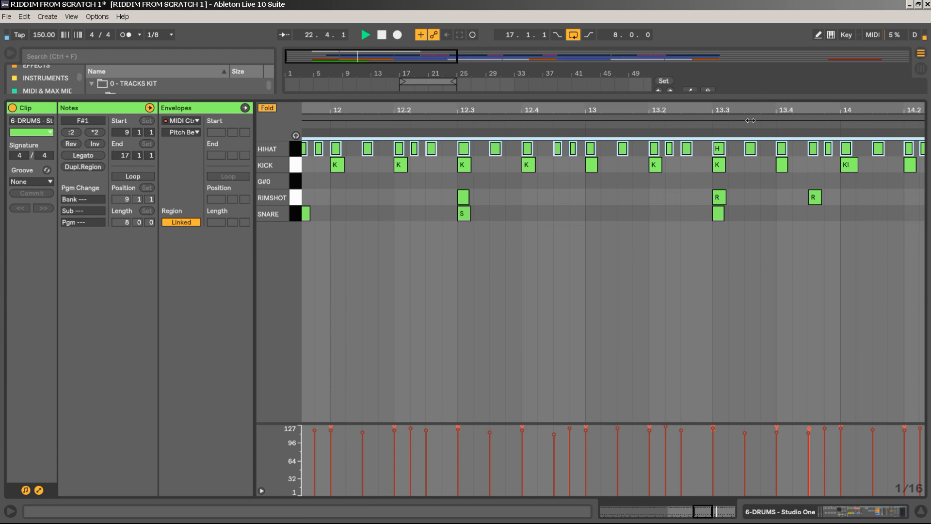
click(270, 108)
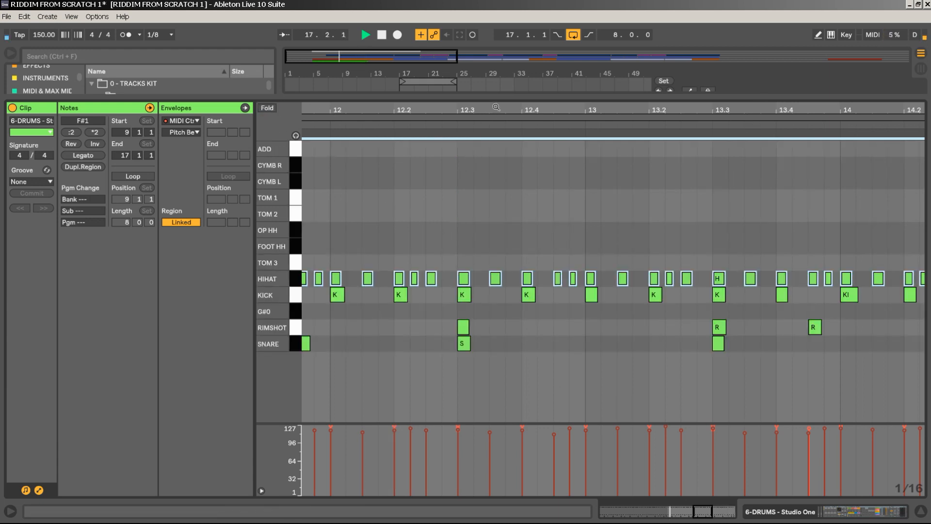
Examine the timing of the first hi-hat note at bar 9 and replay the looped drum part
drag(496, 108, 496, 44)
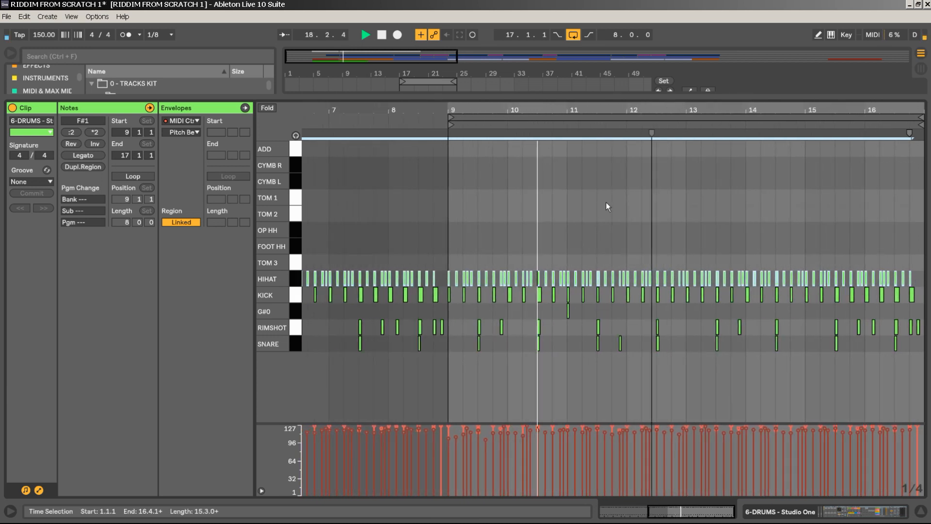
drag(441, 110, 442, 193)
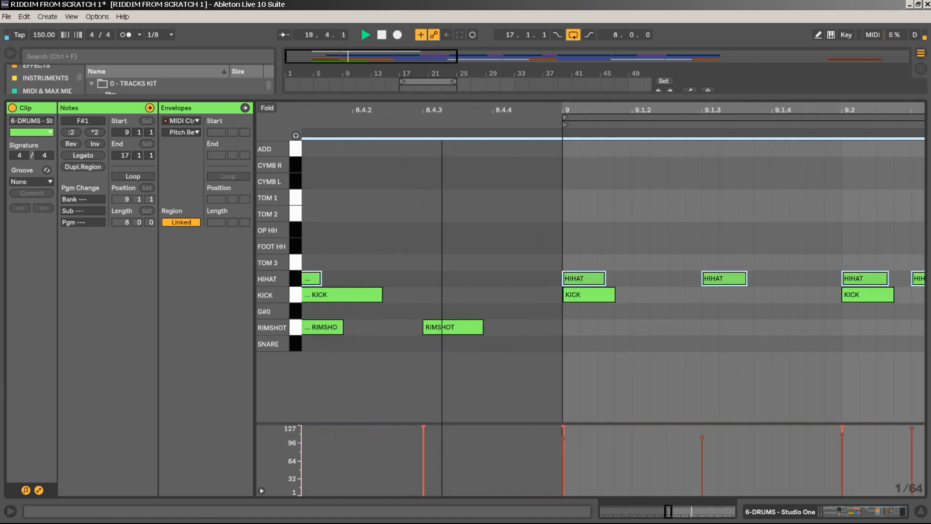
click(583, 280)
mouse_move(582, 280)
mouse_down()
mouse_move(638, 278)
mouse_move(595, 278)
mouse_up()
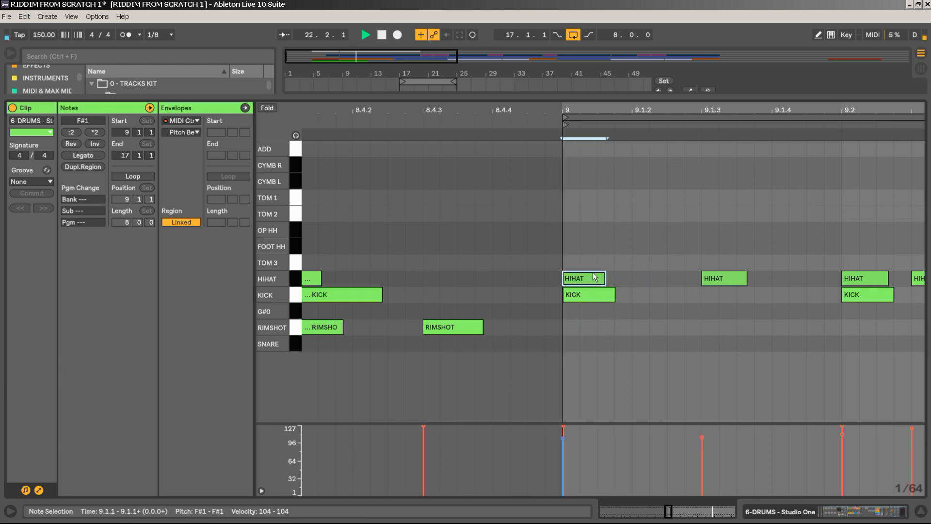
drag(591, 108, 592, 73)
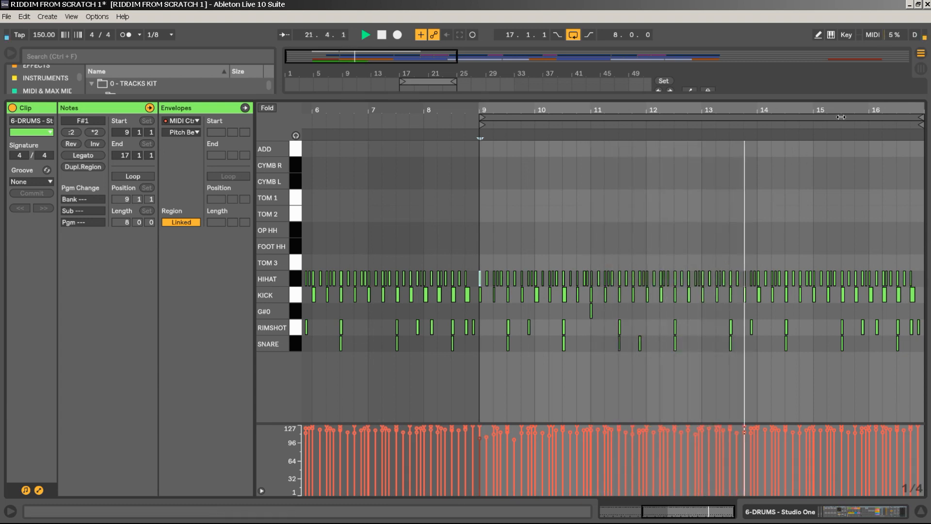
key(space)
key(space)
Try the hi-hat note at 10.4.2 on the OP HH lane and return it to the HIHAT lane
drag(527, 110, 528, 160)
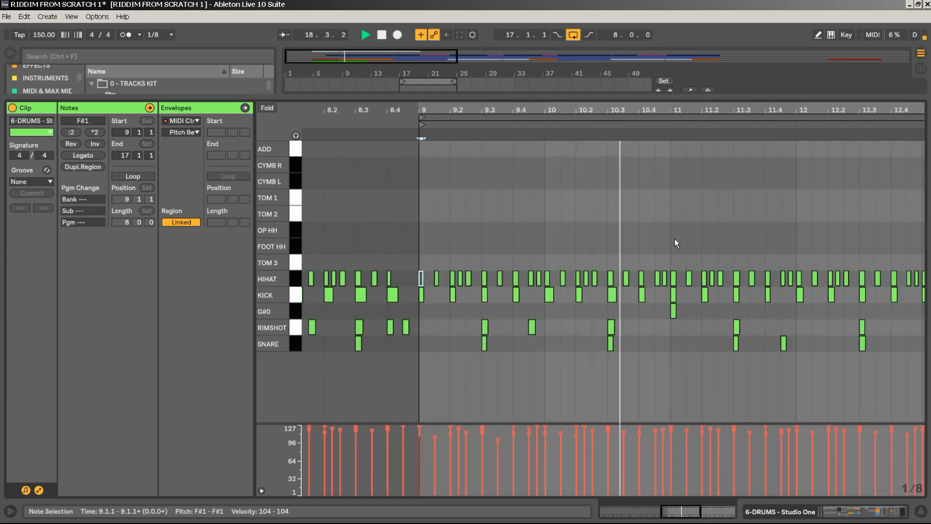
click(658, 278)
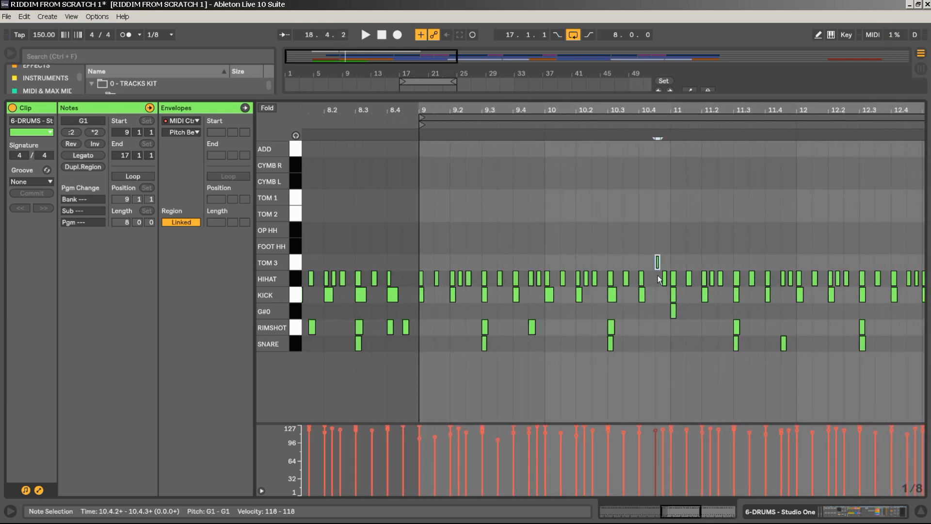
key(Up)
key(Up)
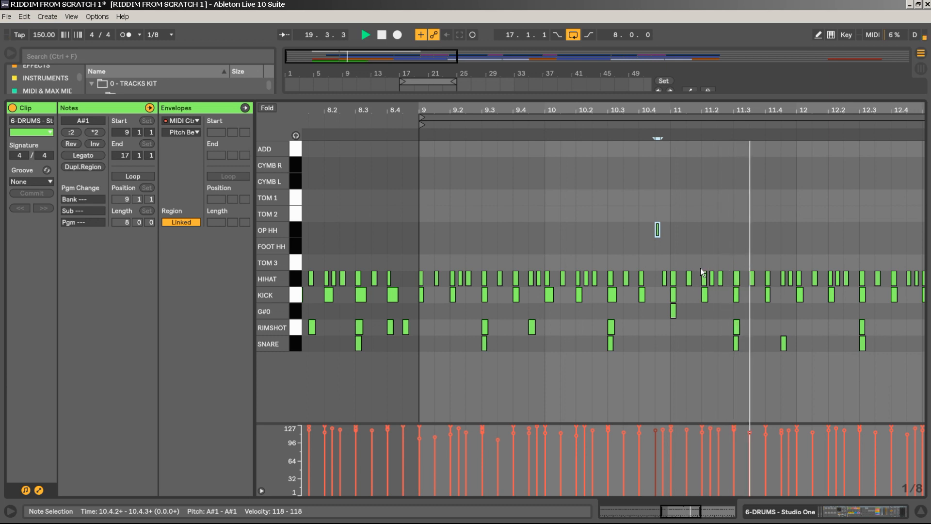
key(Down)
key(Down)
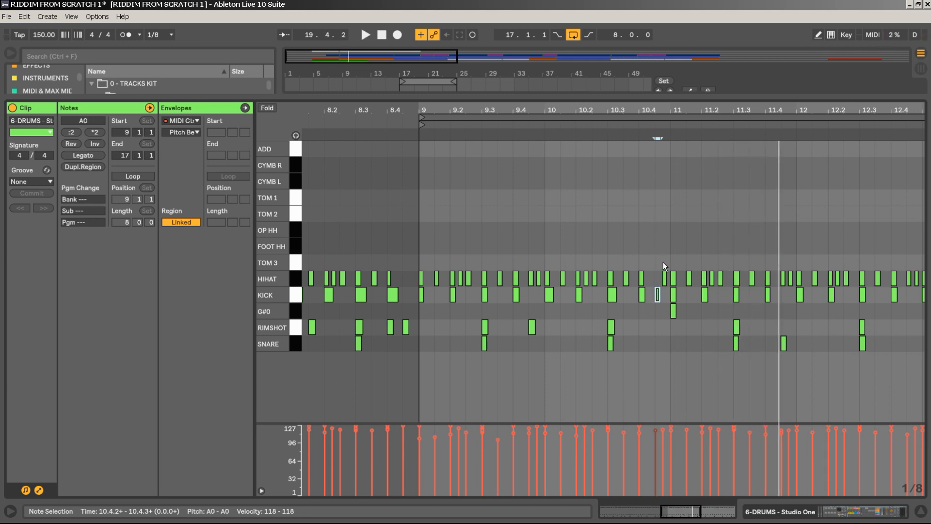
key(Up)
Move the hi-hat note at 10.4.3 up to the OP HH lane and lower its velocity to 117
click(664, 277)
key(Up)
key(Up)
key(Up)
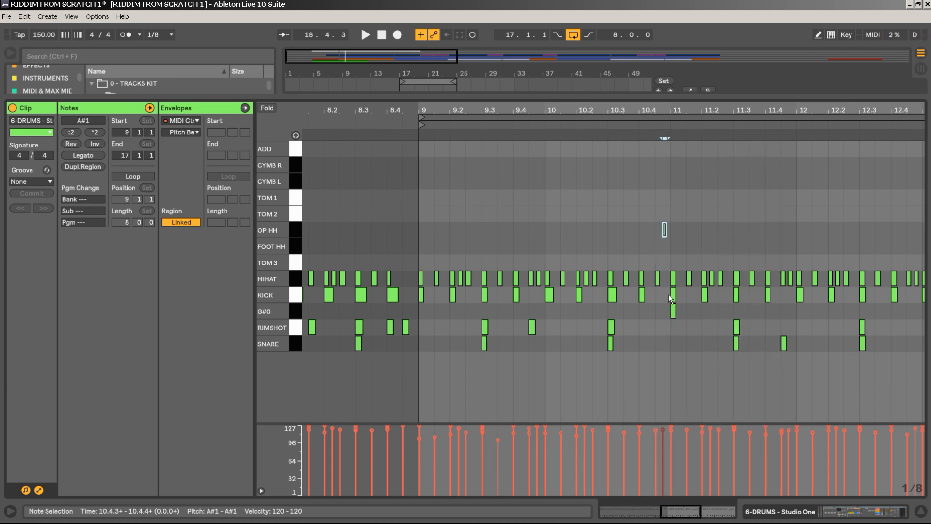
key(space)
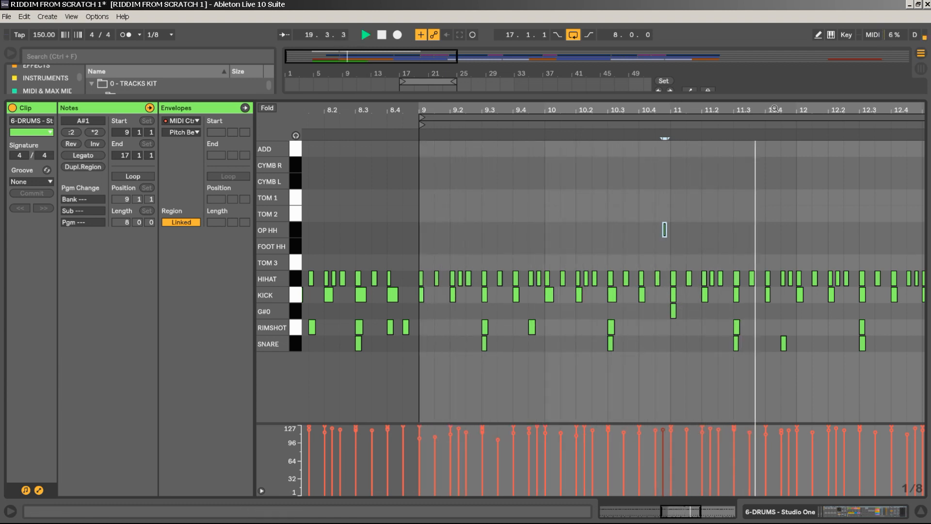
drag(635, 229, 673, 228)
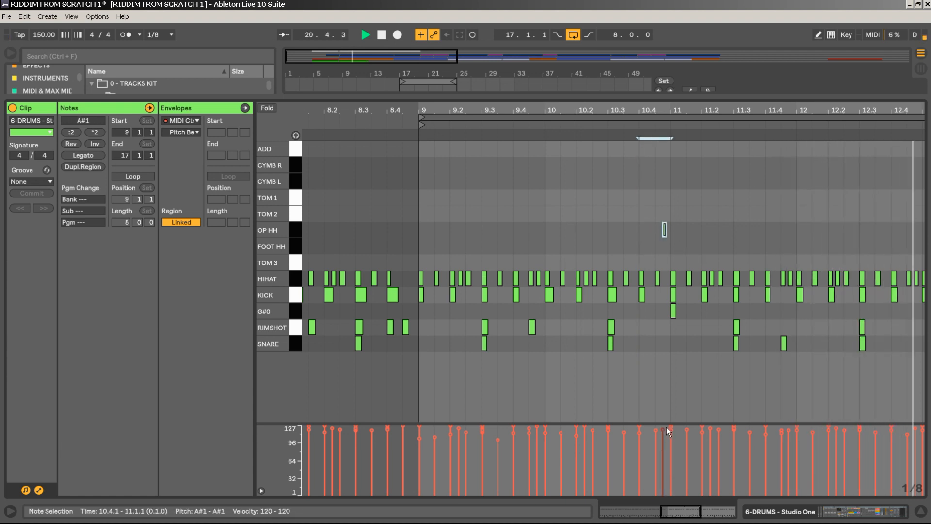
drag(663, 430, 662, 442)
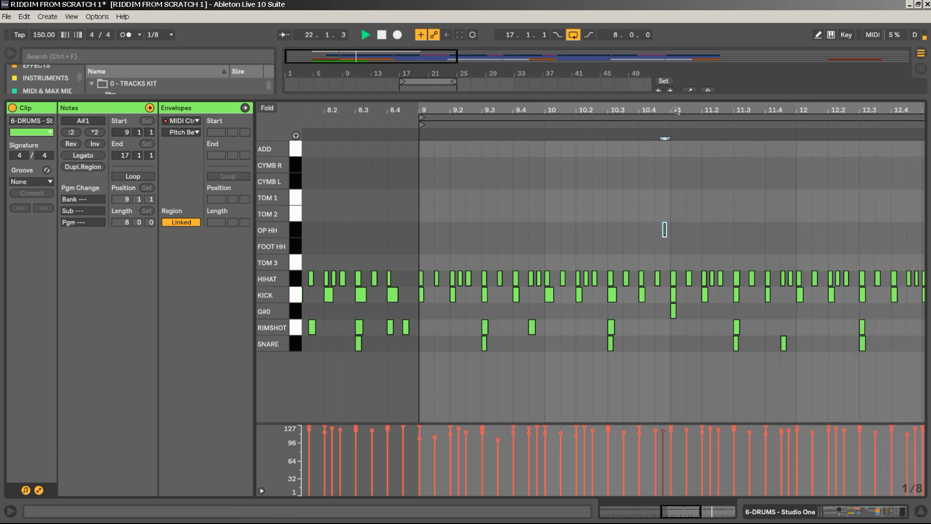
Select the OP HH lane from bar 9 to bar 11 and duplicate it three times to fill the clip up to bar 17
drag(684, 105, 497, 227)
key(space)
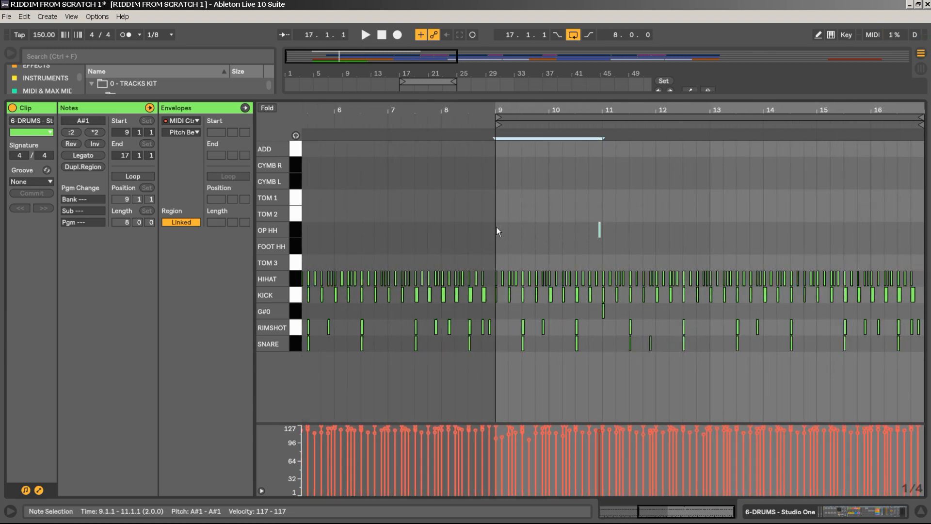
key(ctrl+d)
key(ctrl+d)
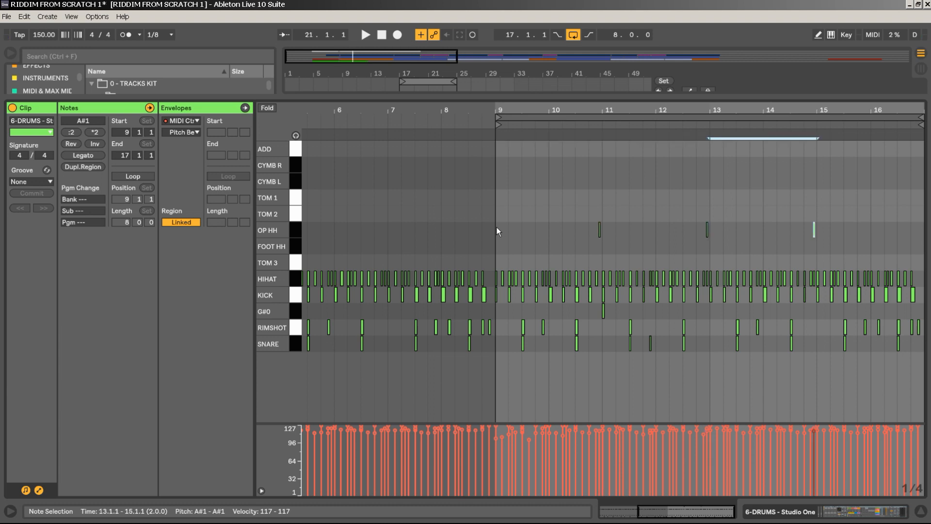
key(ctrl+d)
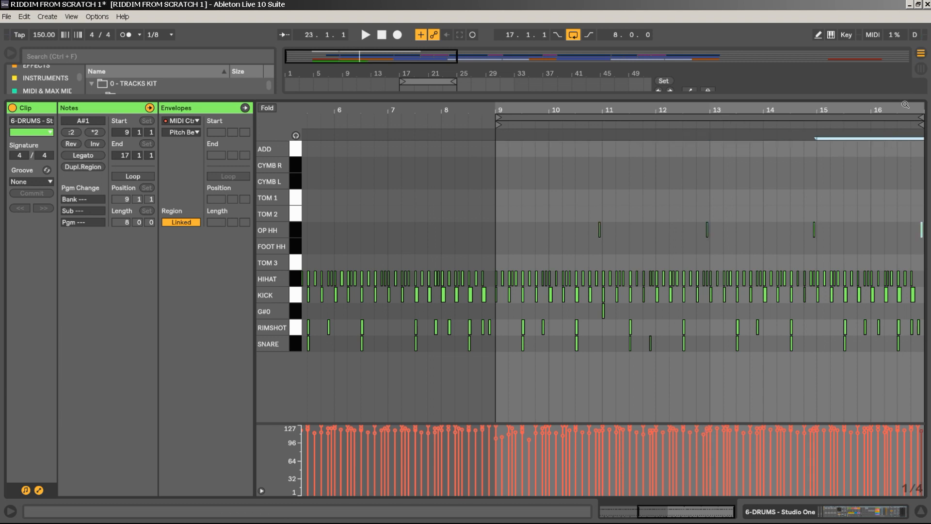
Add a HIHAT note at 16.4.3 at the end of the drum clip
drag(908, 110, 884, 168)
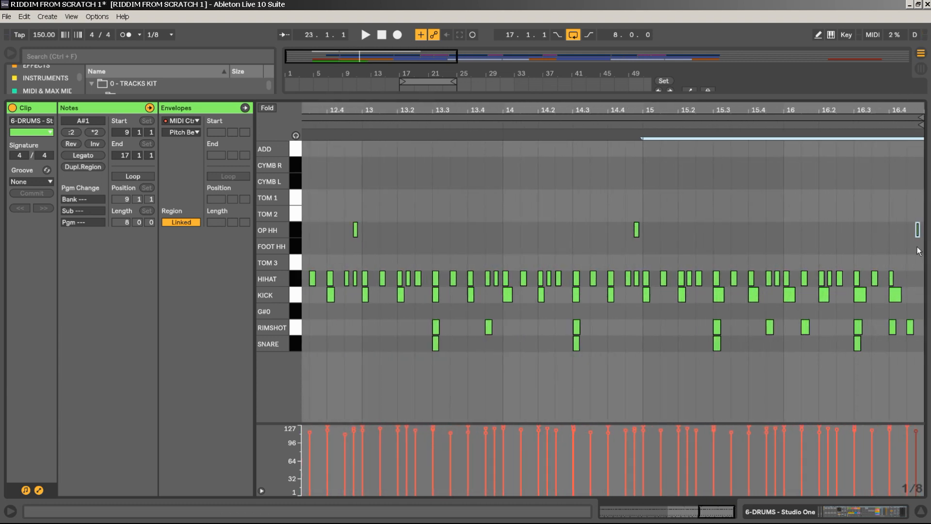
double_click(912, 280)
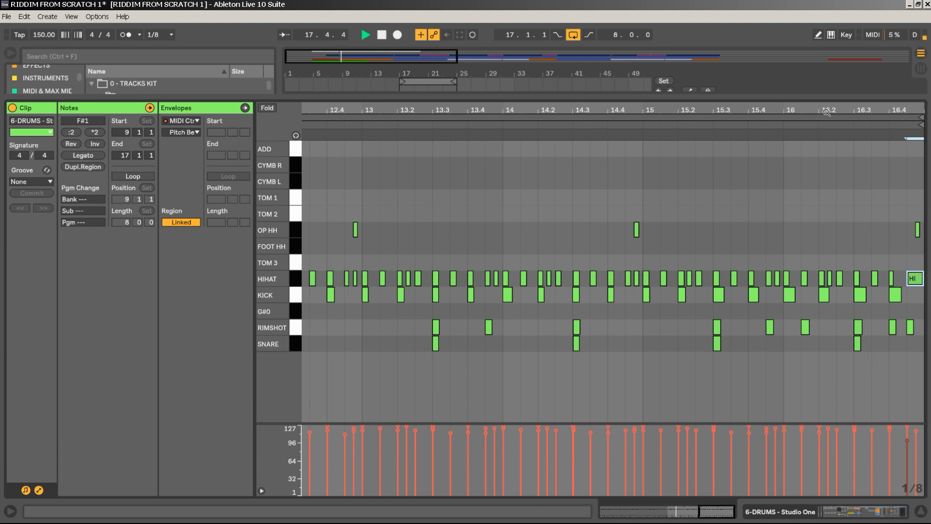
drag(829, 110, 829, 85)
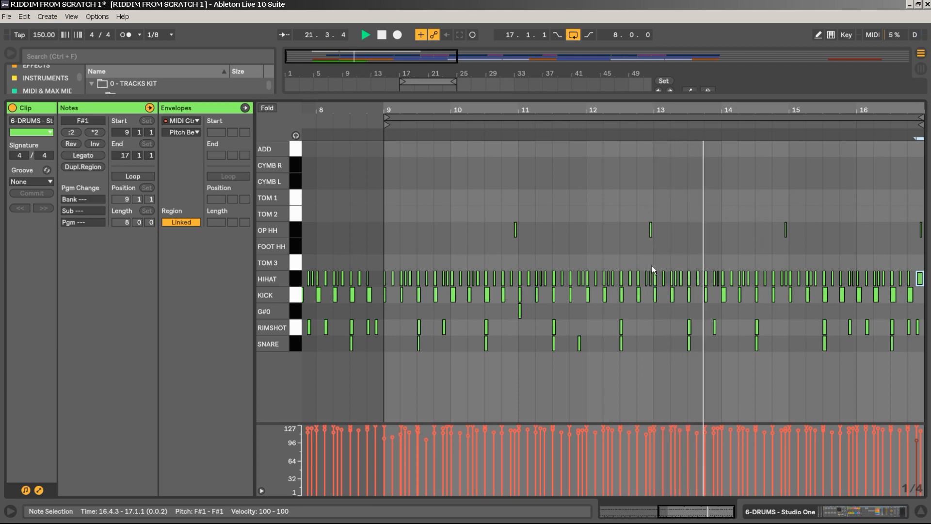
Move the first open hi-hat note back to the HIHAT lane and remove the hi-hat note beneath the open hi-hat at 12.4.4
drag(545, 219, 509, 233)
key(Down)
key(Down)
key(Down)
key(Down)
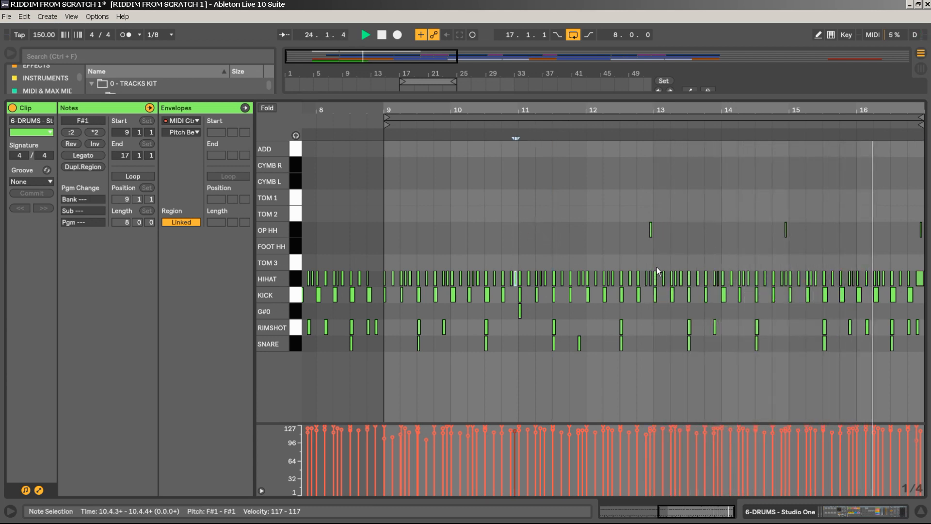
click(650, 277)
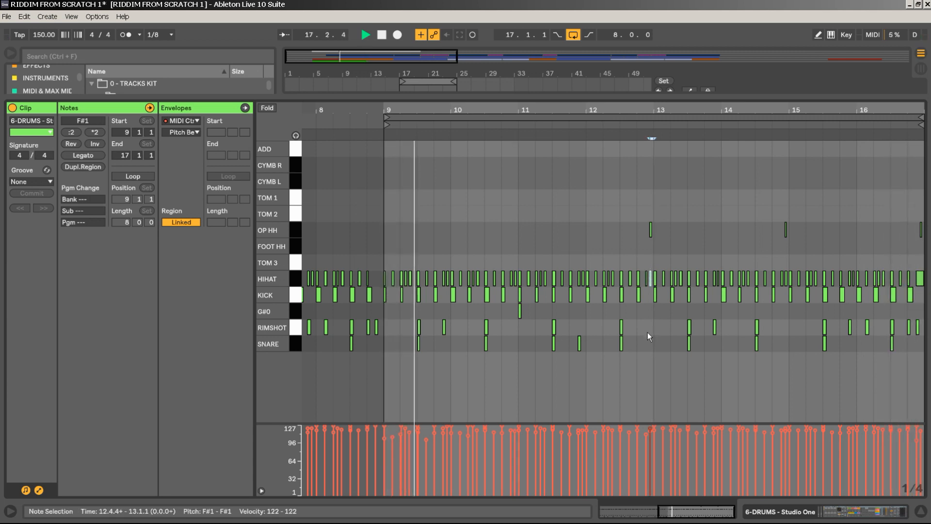
click(650, 404)
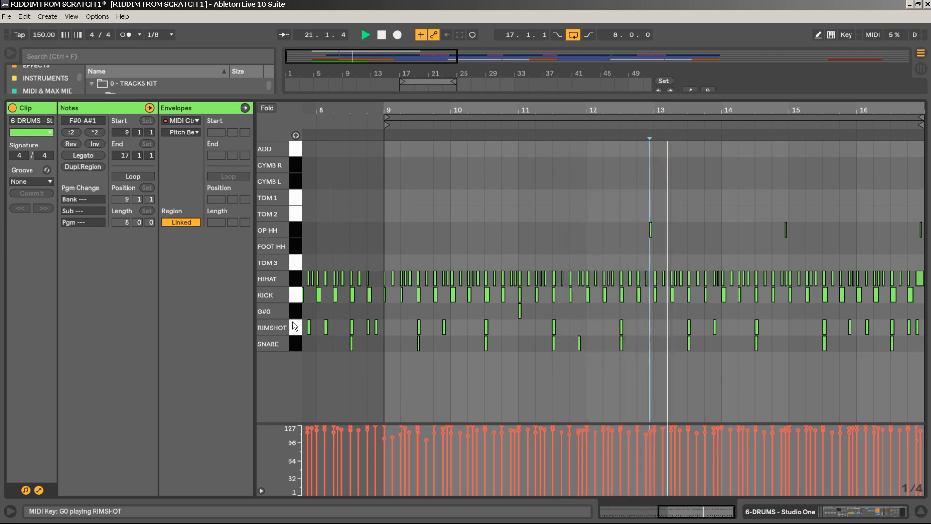
Audition the TOM 1 sound and overdub a TOM 3 part onto the drum clip between bars 17 and 25
click(291, 197)
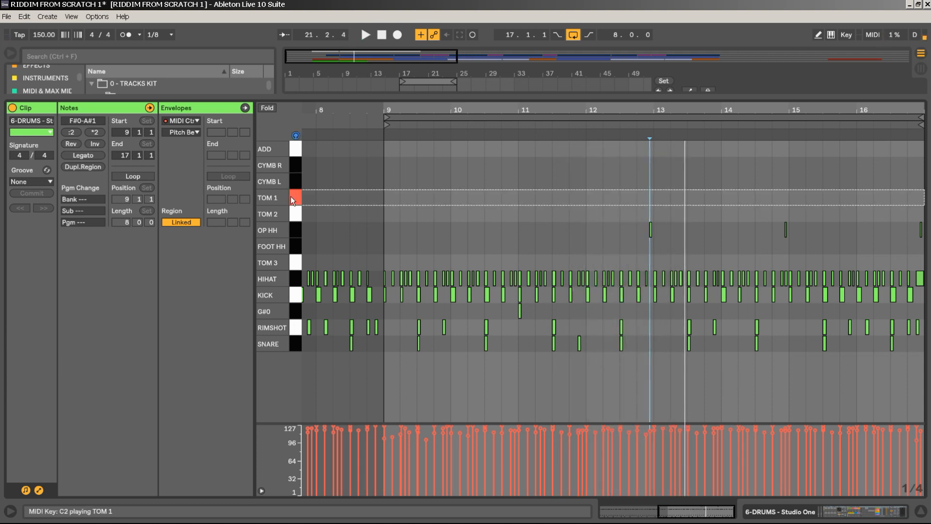
click(293, 200)
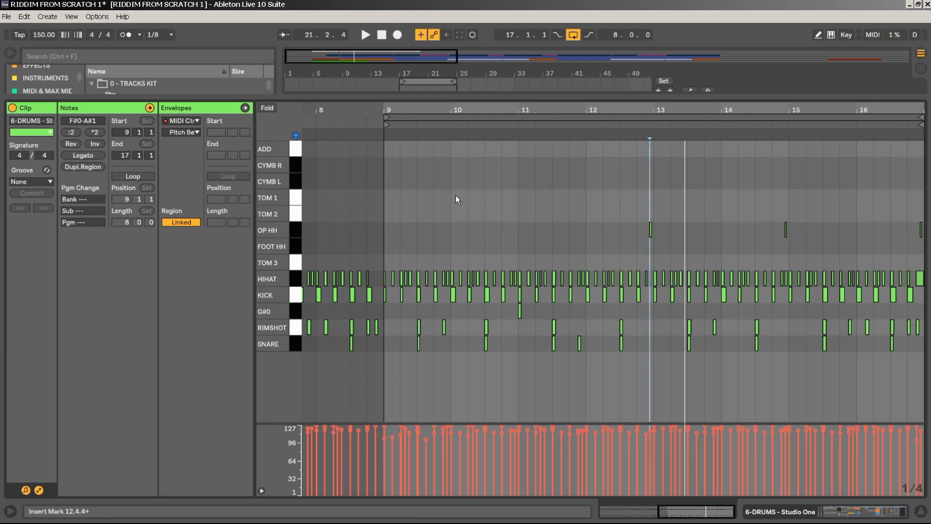
click(398, 35)
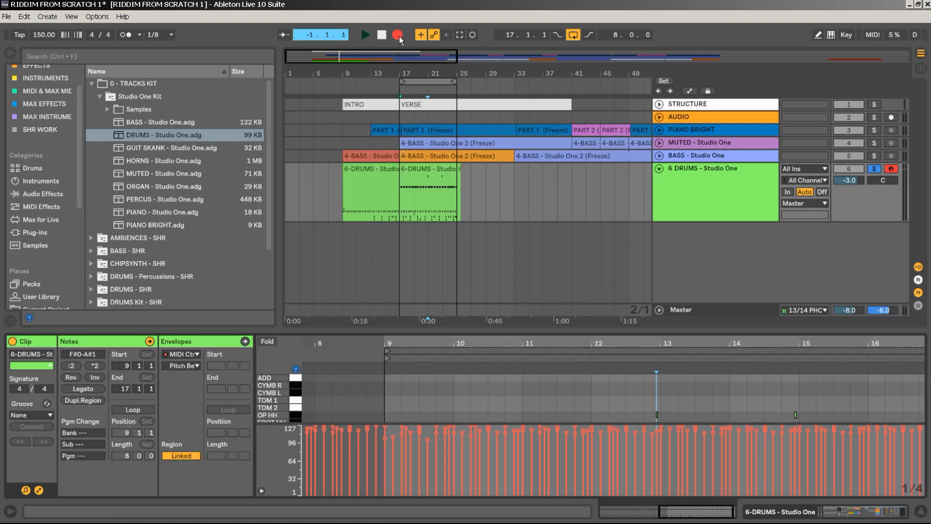
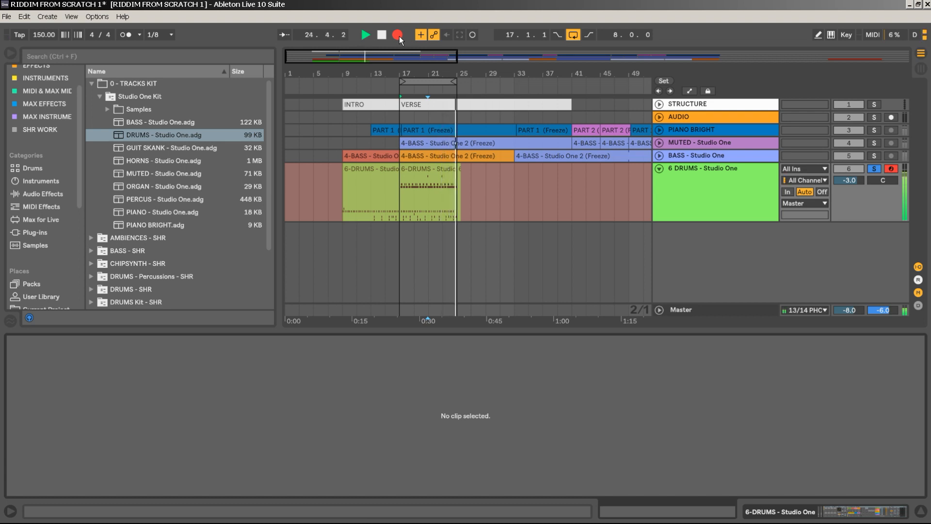
key(space)
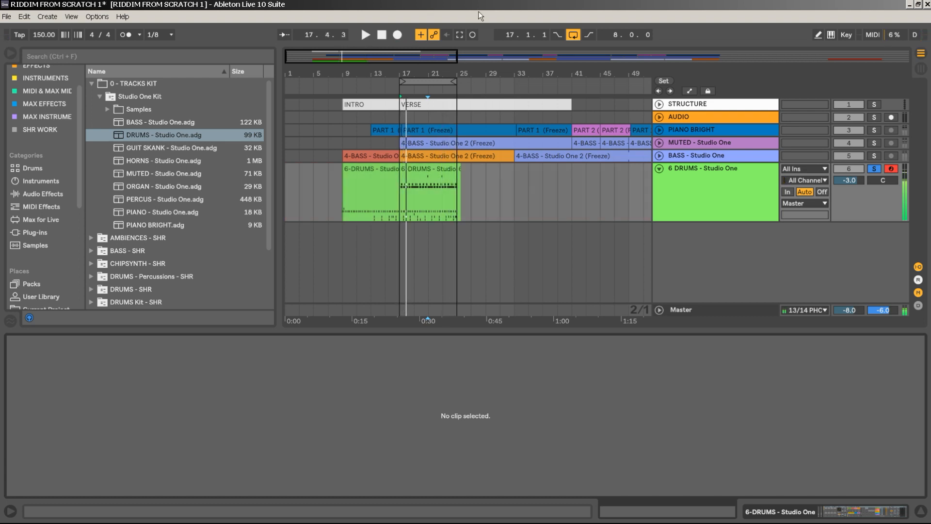
Open the recorded drum clip in an enlarged note editor and quantize all its TOM 3 notes
click(426, 193)
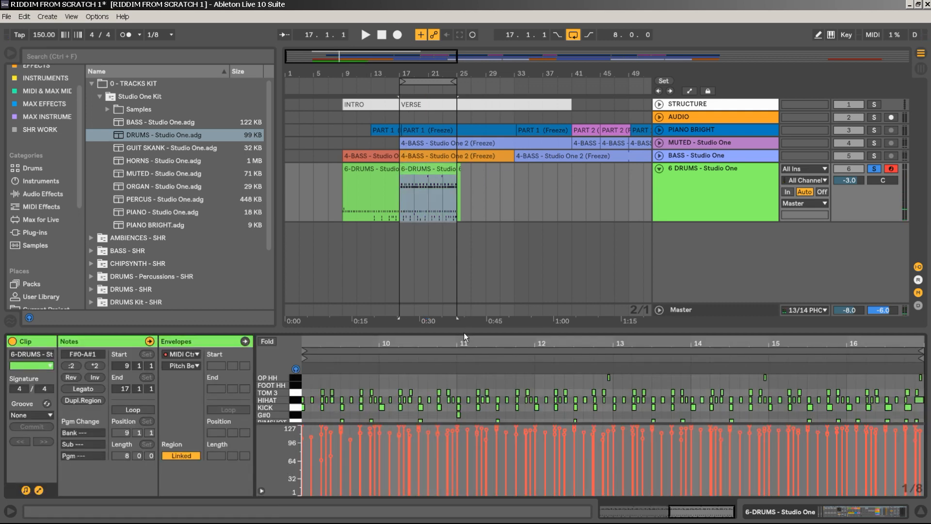
drag(486, 273, 496, 166)
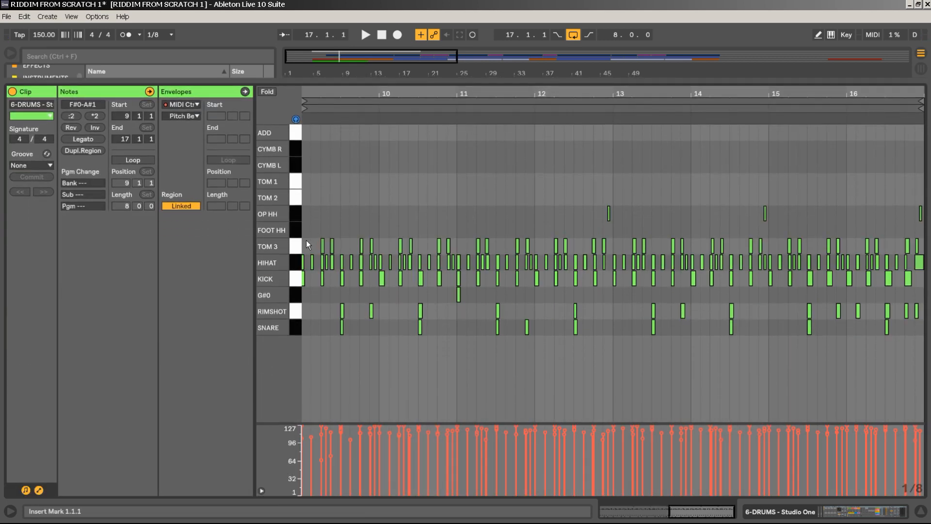
click(299, 244)
drag(327, 93, 462, 127)
right_click(462, 127)
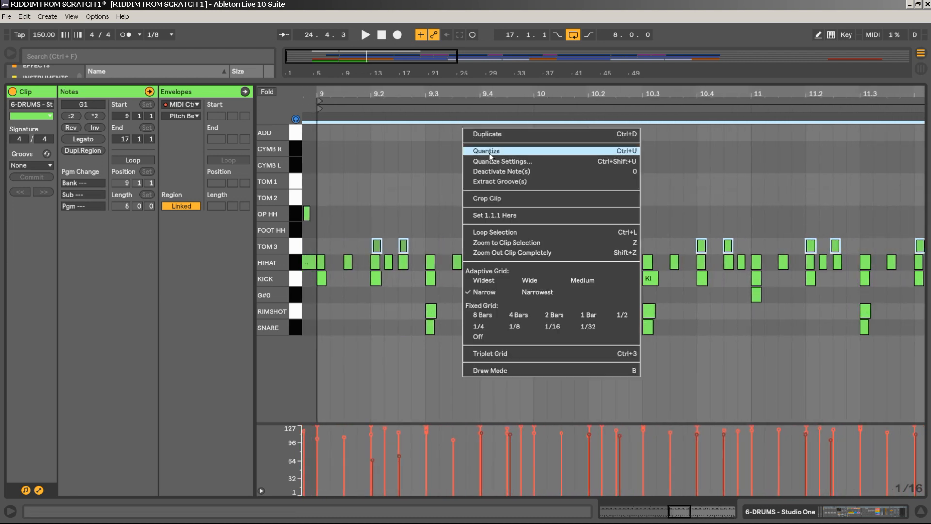
click(489, 153)
right_click(463, 163)
click(490, 184)
key(space)
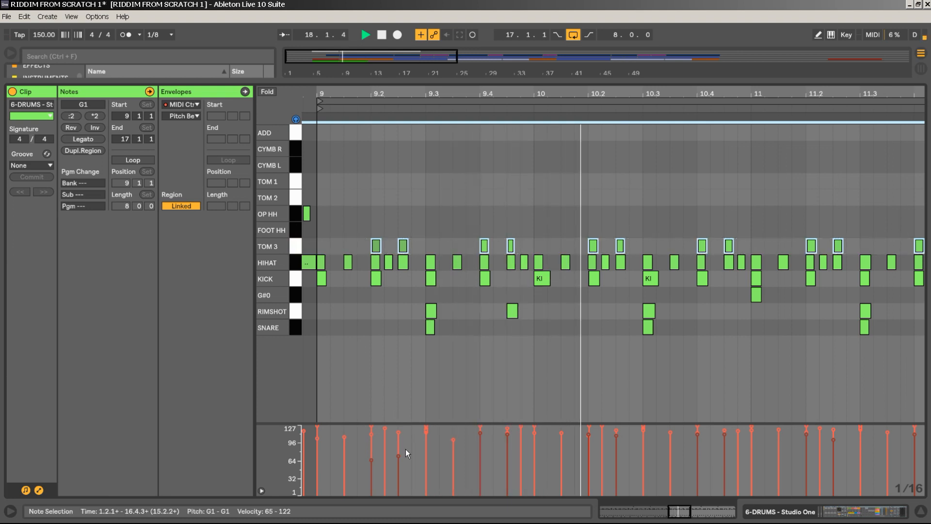
Even out the velocities of all the TOM 3 notes and set them to 87
key(space)
mouse_move(397, 457)
mouse_down()
mouse_move(397, 417)
mouse_move(398, 452)
mouse_up()
key(space)
key(space)
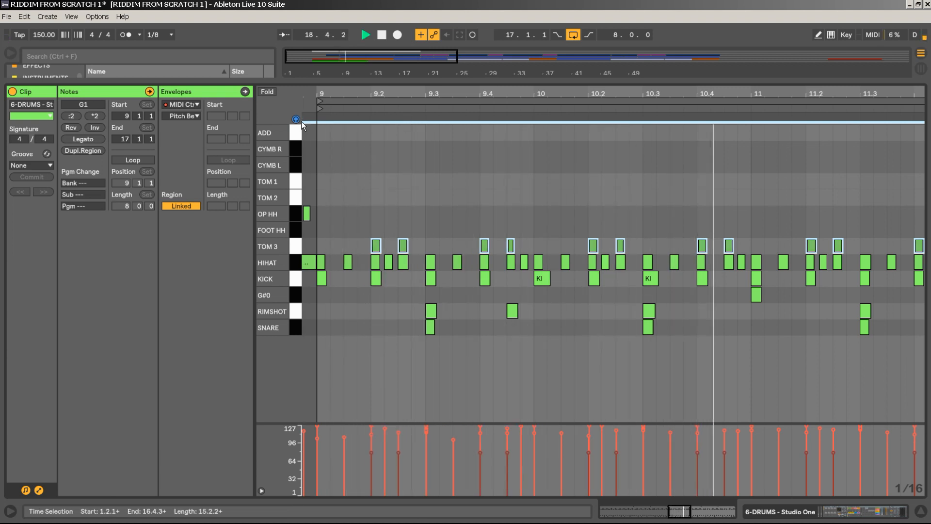
drag(481, 452, 480, 446)
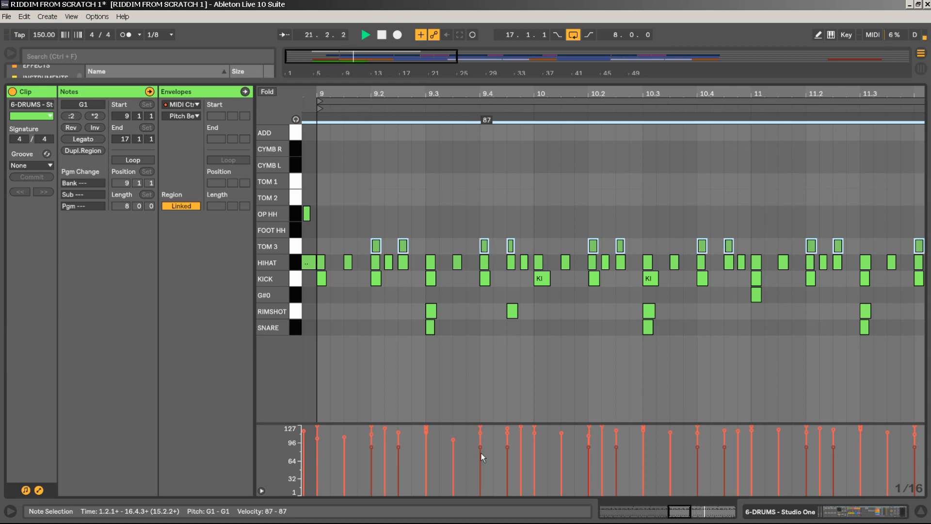
Shrink the note editor and delete the short leftover drum clip that starts at bar 25
drag(436, 93, 434, 45)
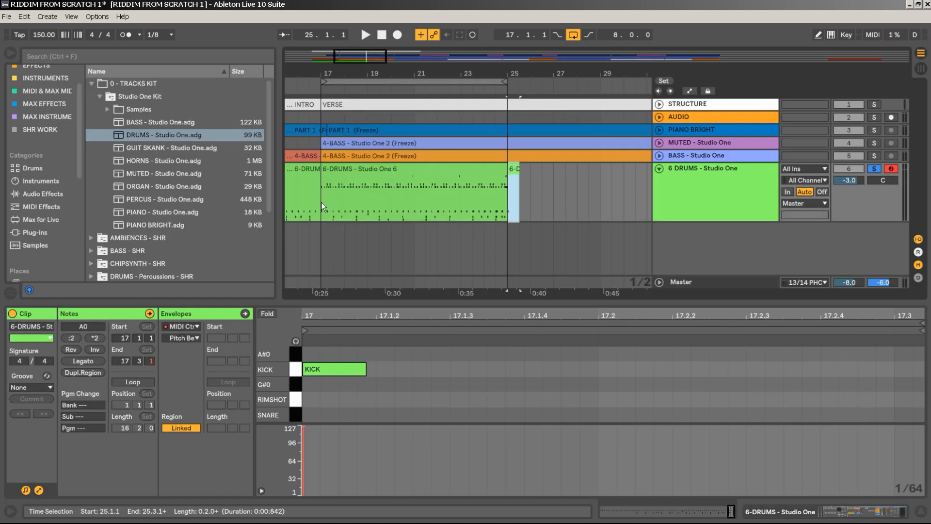
click(321, 202)
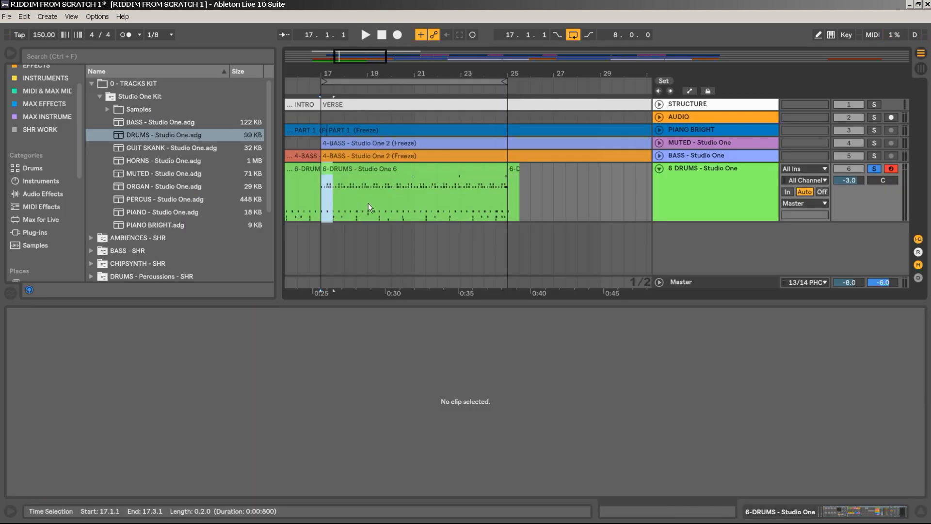
drag(368, 204, 514, 214)
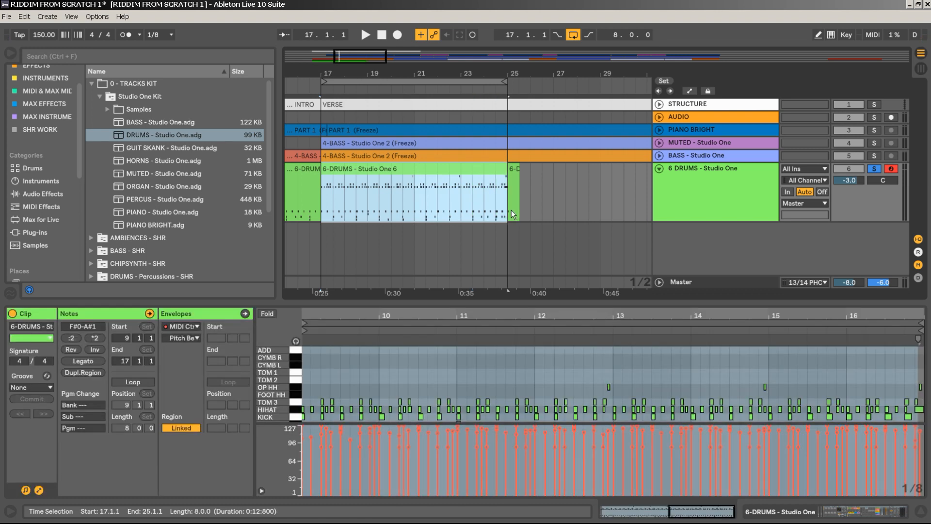
click(514, 177)
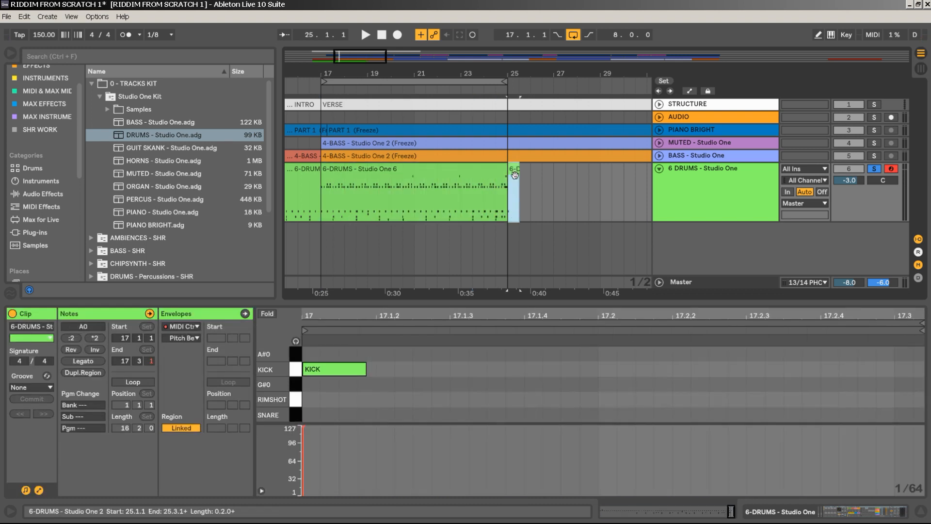
key(Delete)
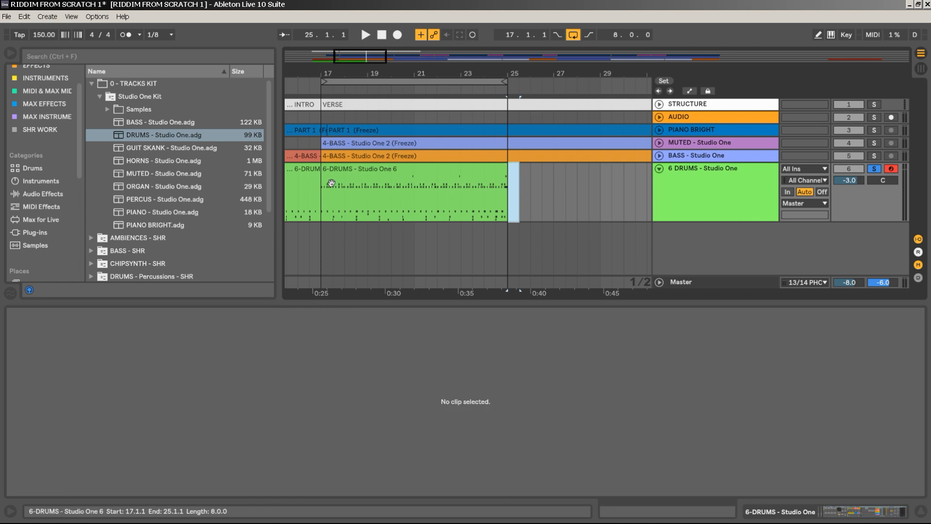
Lower the velocity of all TOM 3 notes in the verse drum clip further while listening to it
click(356, 168)
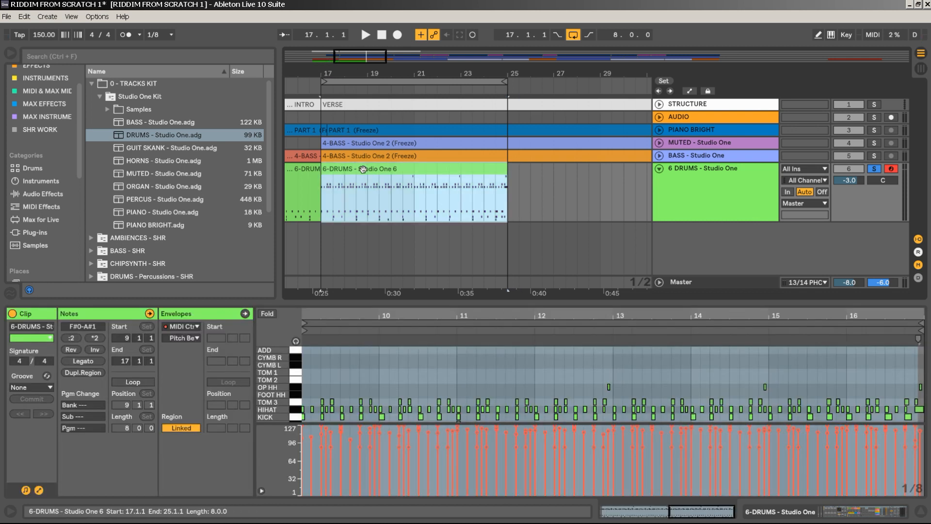
key(space)
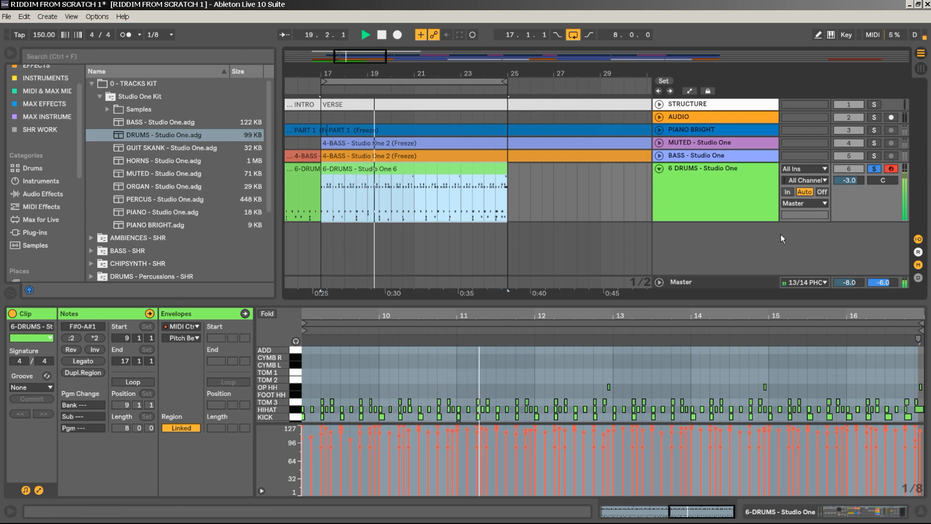
click(297, 402)
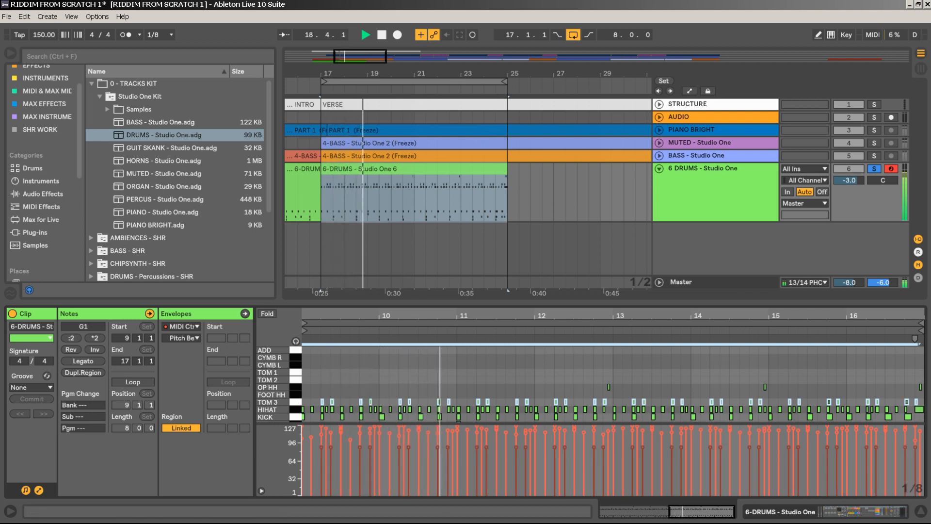
drag(409, 447, 409, 456)
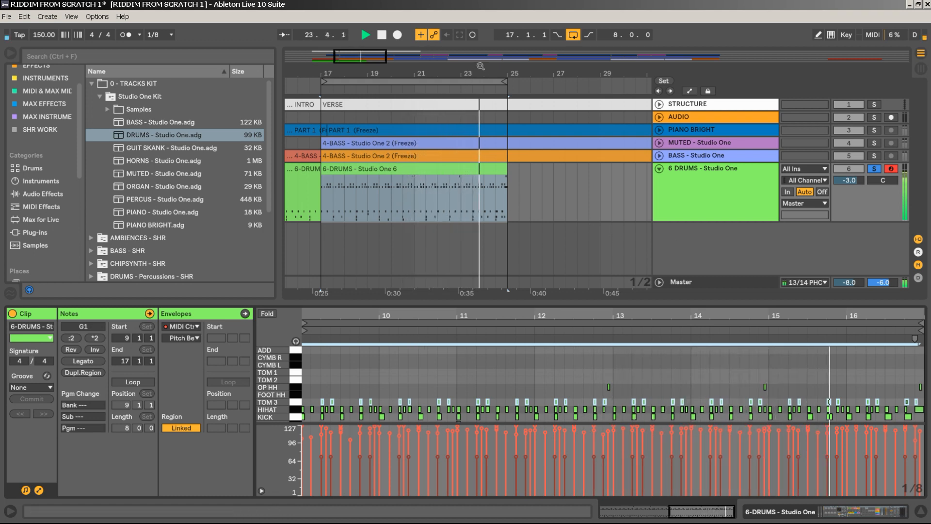
drag(480, 73, 373, 43)
key(space)
Consolidate the verse drum clip between bars 17 and 25 into a self-contained clip
click(129, 383)
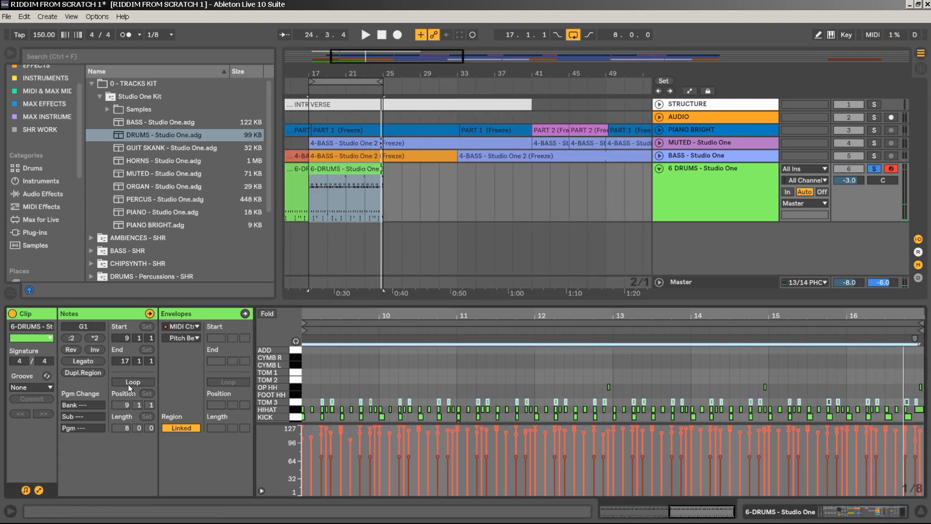
click(129, 383)
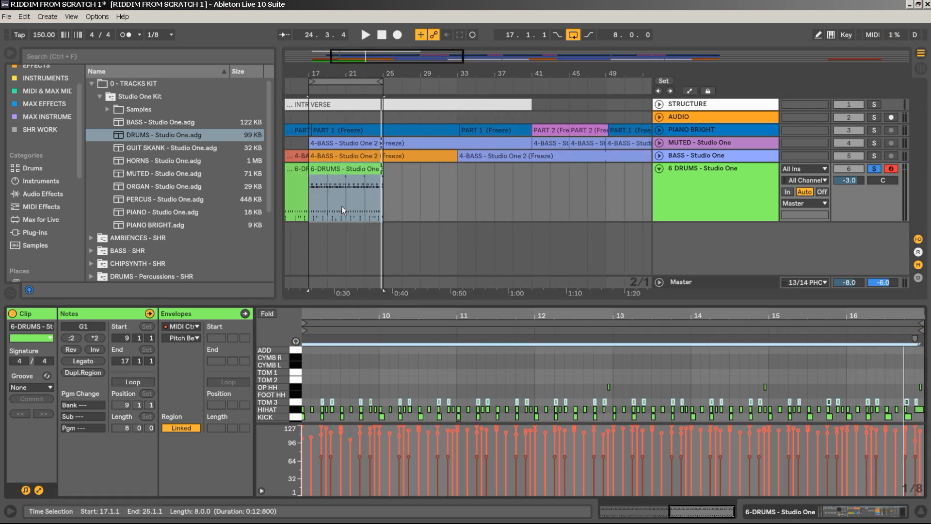
click(354, 174)
key(ctrl+j)
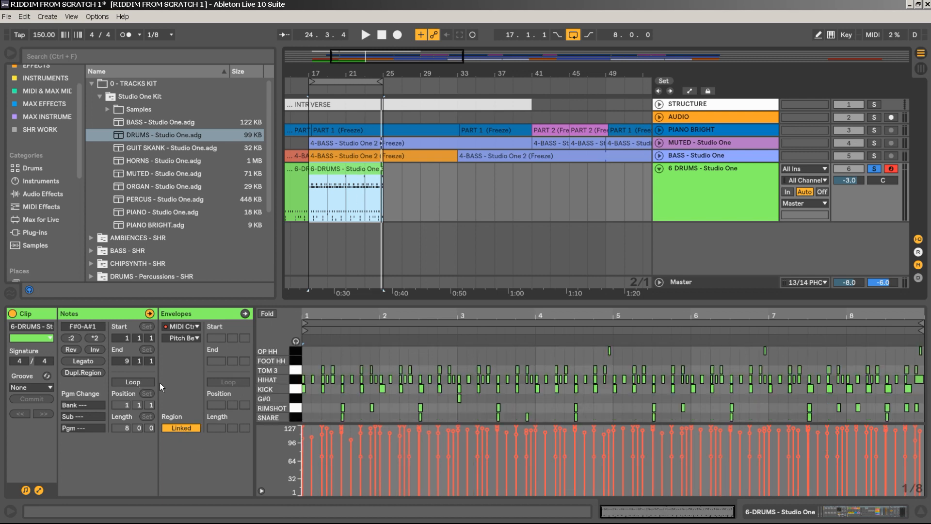
Play back the consolidated verse drum clip and enable looping for it
click(245, 313)
key(space)
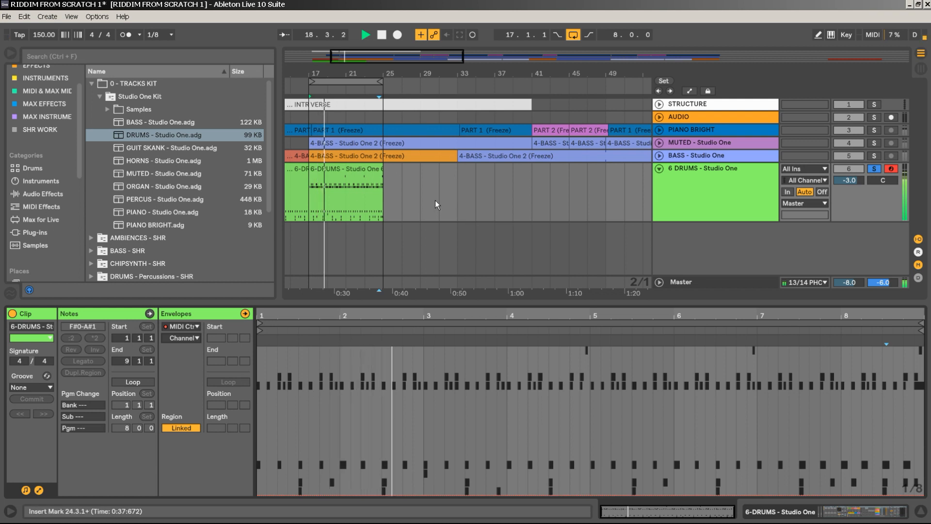
click(367, 169)
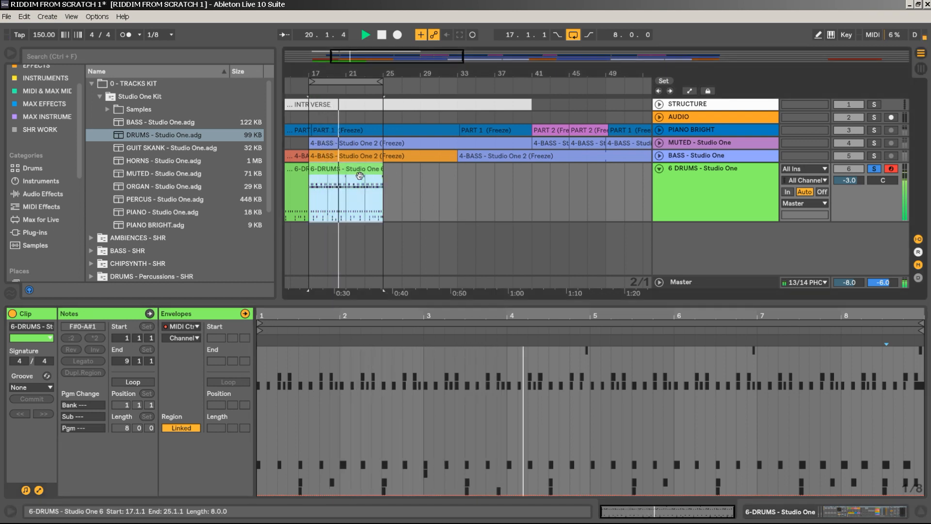
click(146, 380)
drag(364, 74, 348, 58)
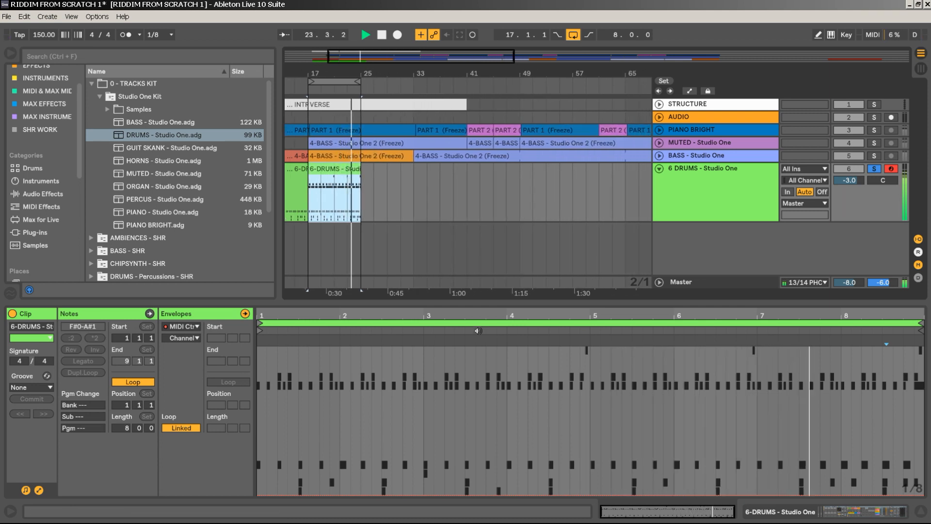
key(space)
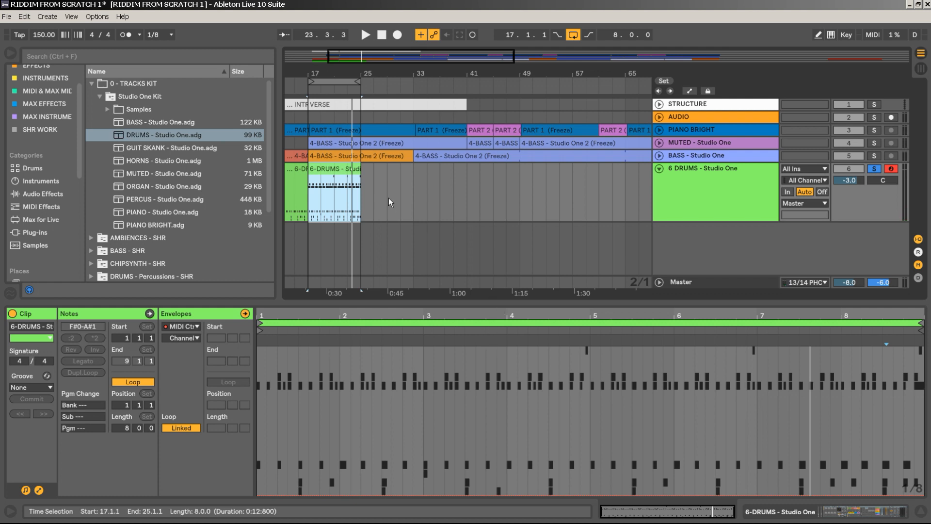
Replace the intro drum clip at bar 9 with a copy of the looped verse drum clip and audition it
drag(315, 73, 413, 80)
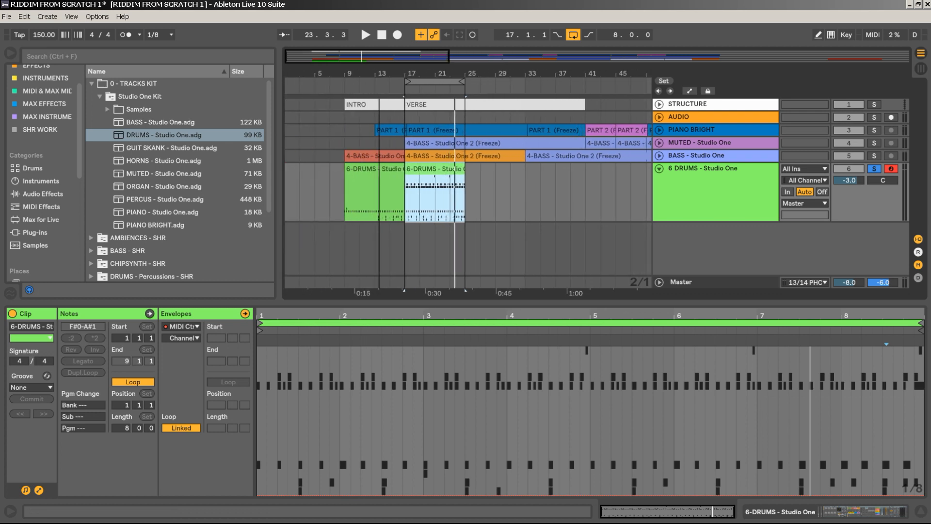
click(387, 178)
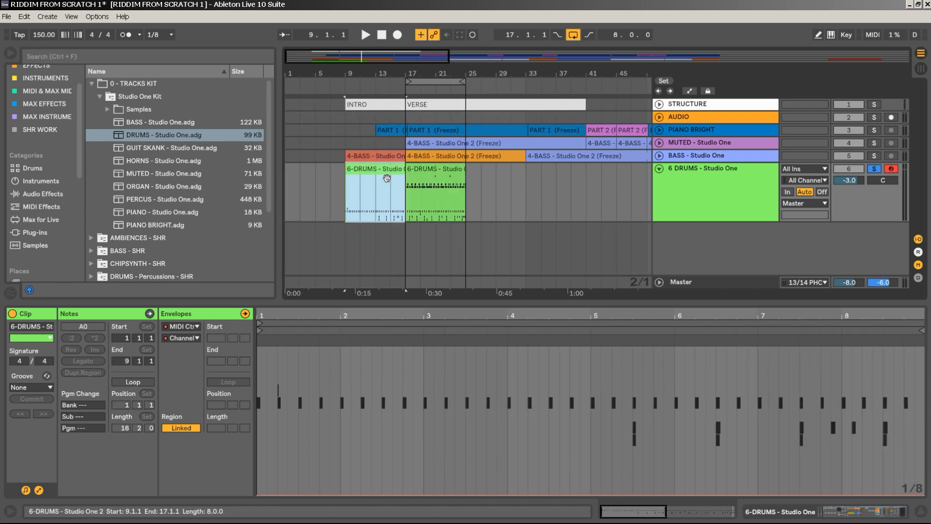
key(Delete)
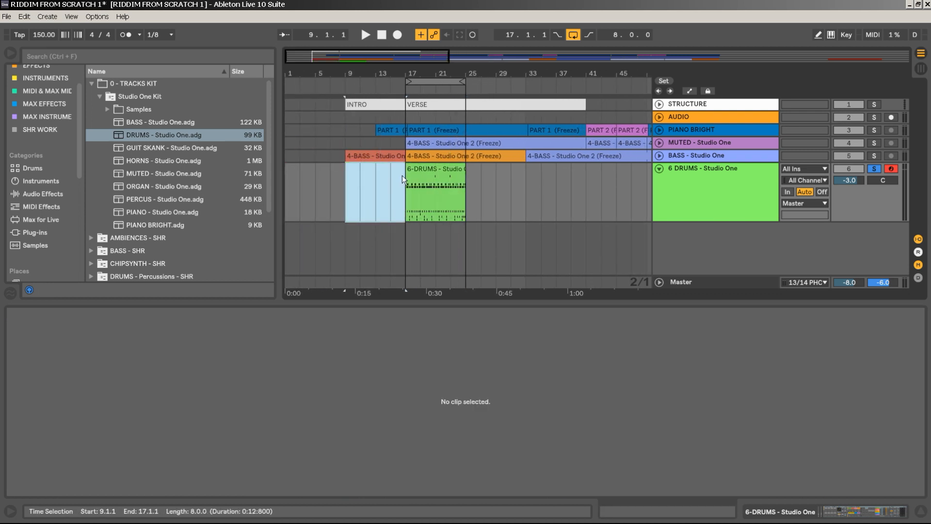
click(433, 170)
drag(433, 171, 371, 171)
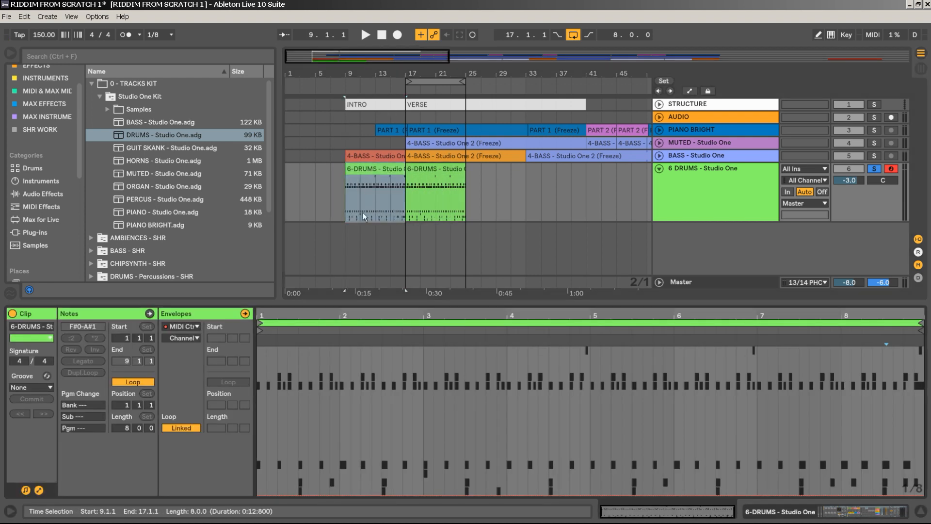
key(space)
key(space)
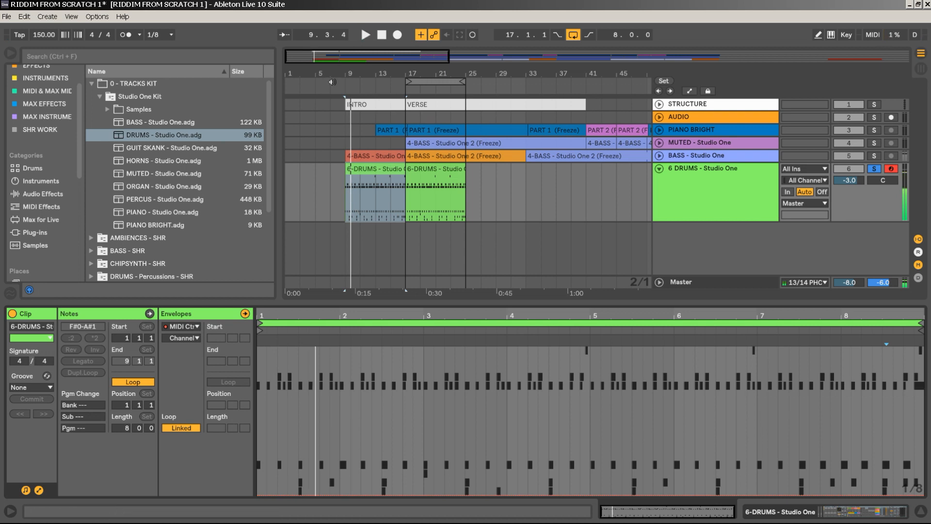
Record a TOM 3 and open hi-hat drum fill from bar 8 leading into the intro, and play it back
drag(333, 73, 334, 111)
click(378, 206)
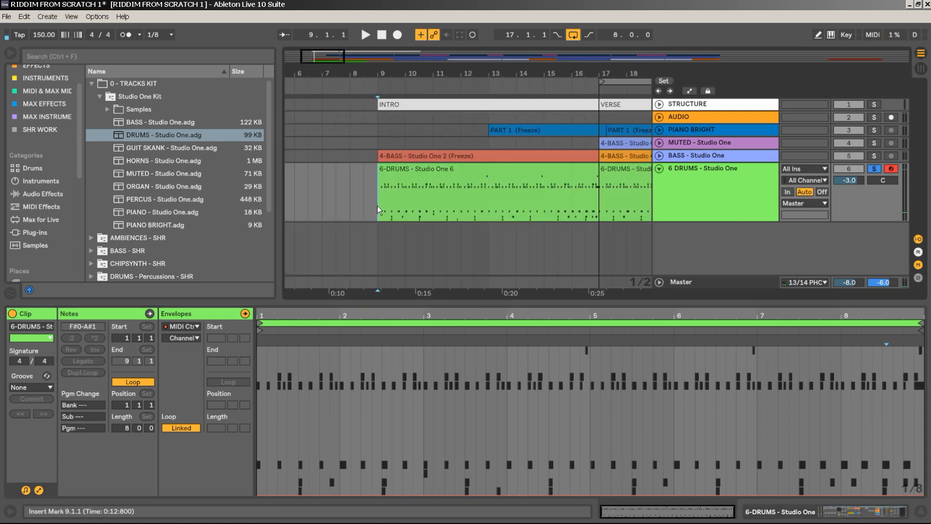
click(353, 196)
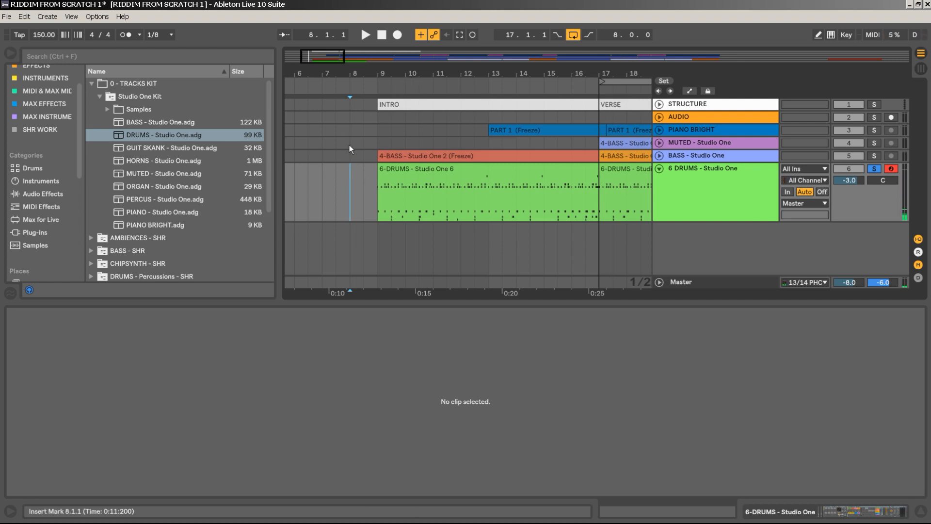
click(397, 36)
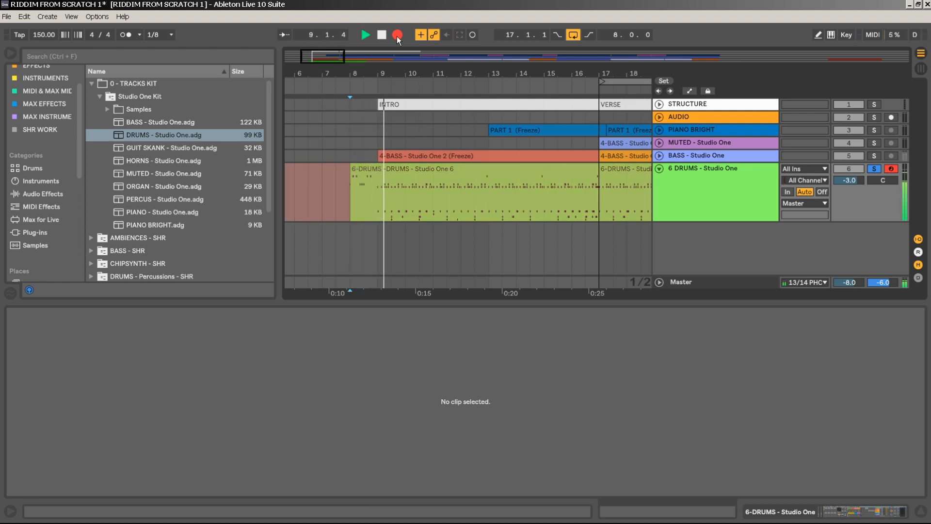
click(396, 36)
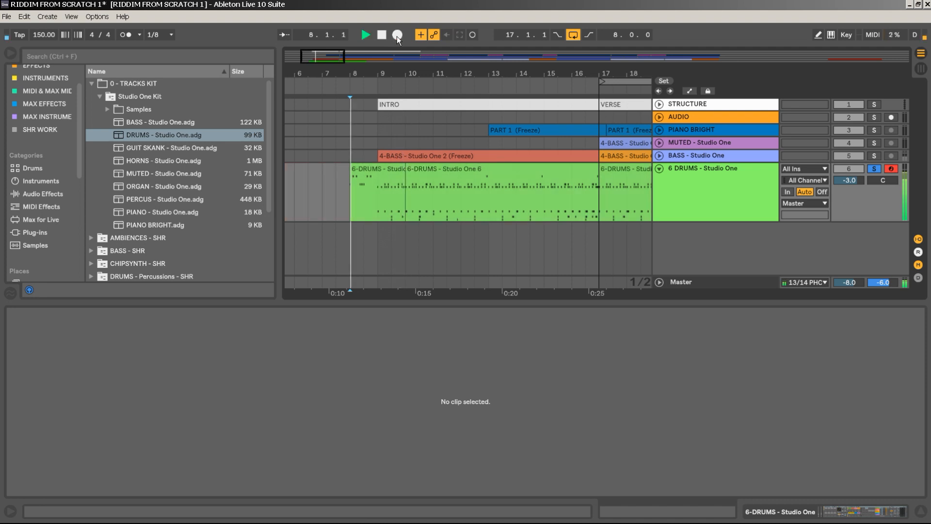
key(space)
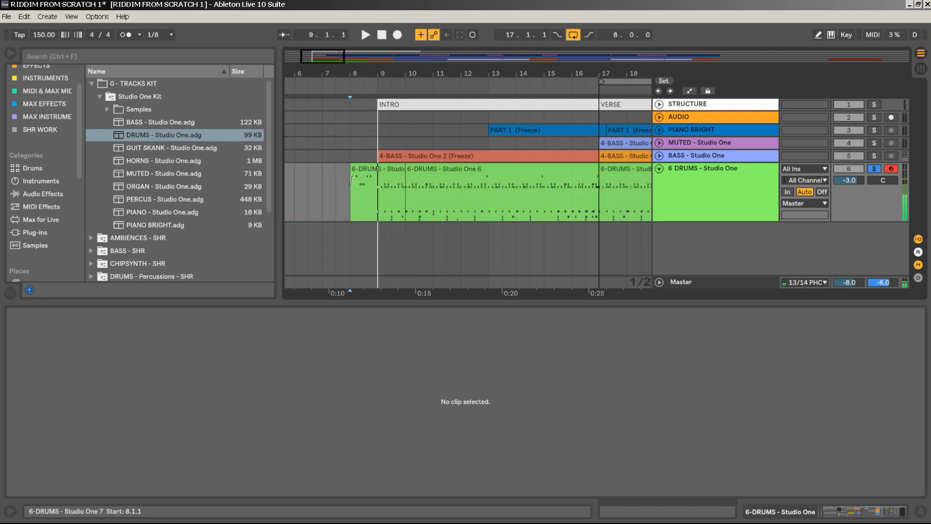
Extend the fill clip's start back to 7.3.1 and show its notes in an enlarged note editor
mouse_move(351, 178)
mouse_down()
mouse_move(323, 178)
mouse_move(341, 178)
mouse_up()
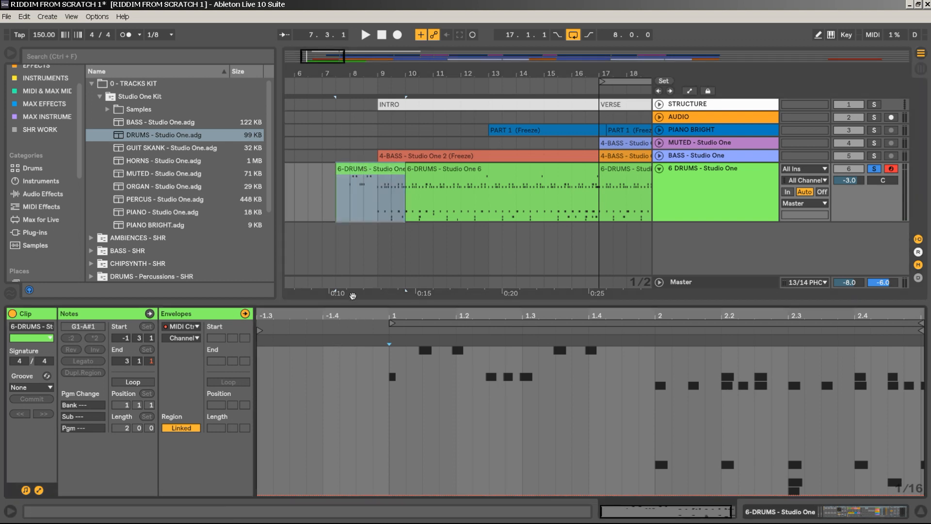
key(space)
drag(339, 305, 278, 195)
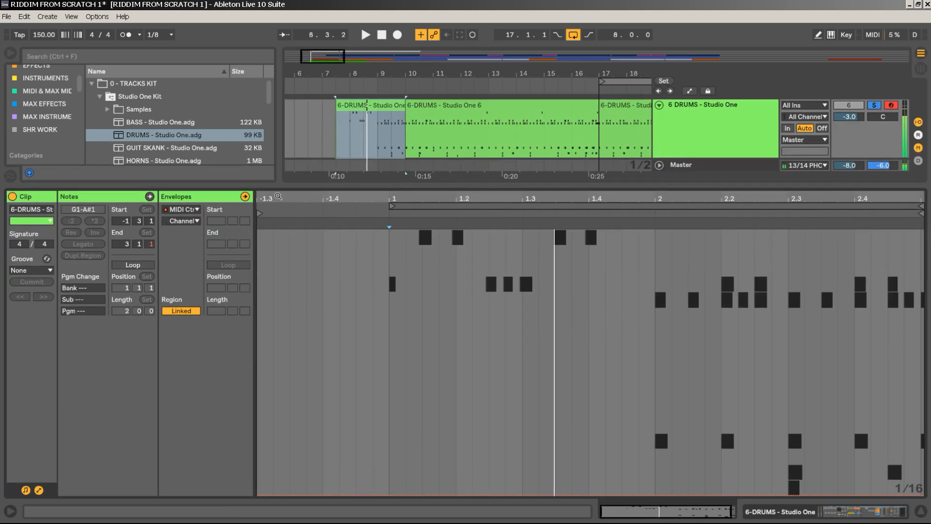
click(245, 197)
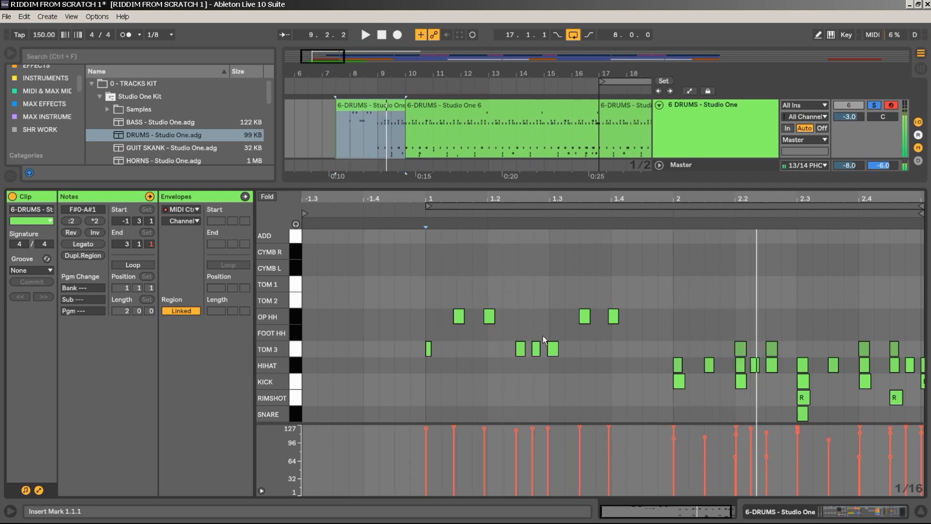
Copy the fill's second group of TOM 3 and open hi-hat notes and delete its first three notes
key(space)
drag(487, 339, 565, 356)
drag(563, 314, 634, 315)
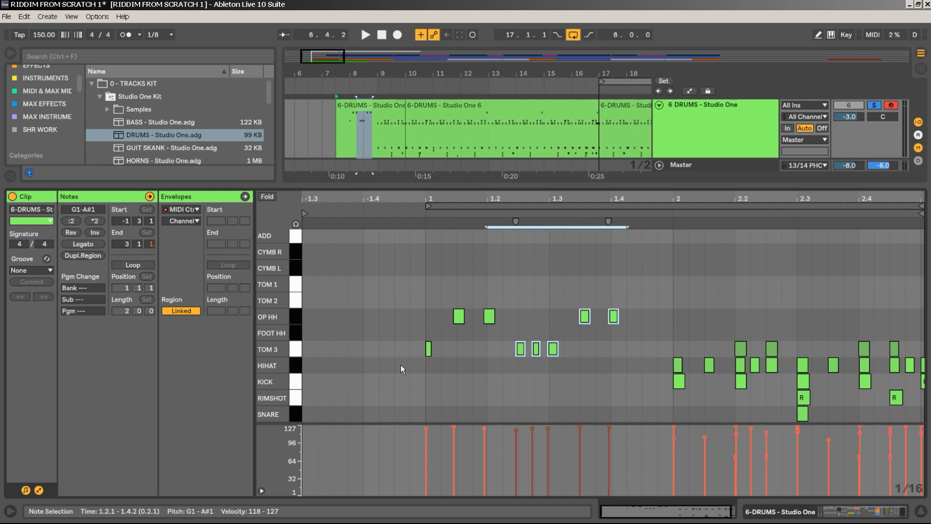
drag(482, 287, 367, 353)
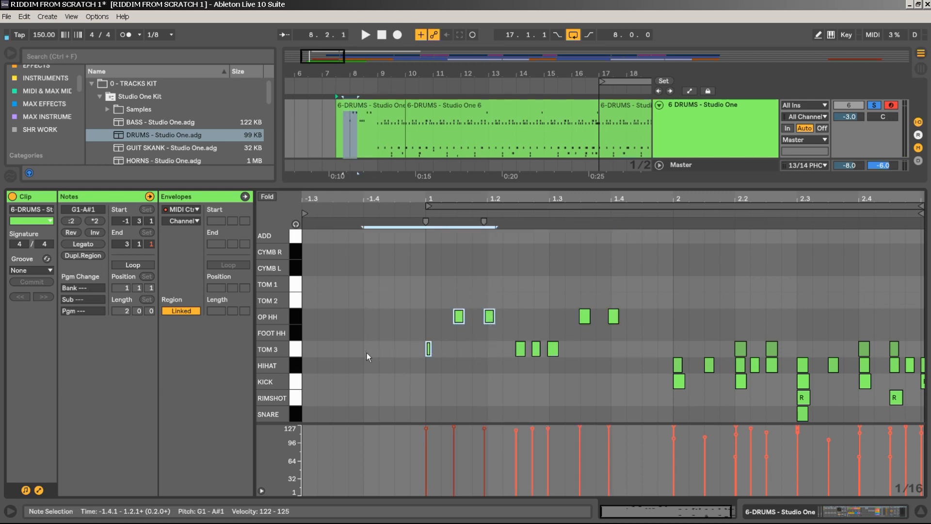
key(Delete)
click(367, 353)
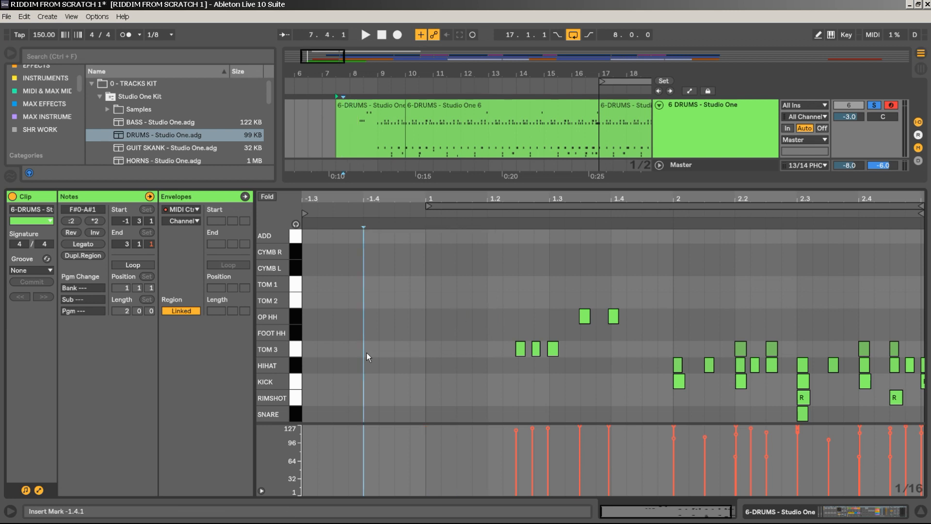
Paste the copied tom and open hi-hat group at -1.4.3, audition it and nudge it slightly earlier
click(395, 356)
key(ctrl+v)
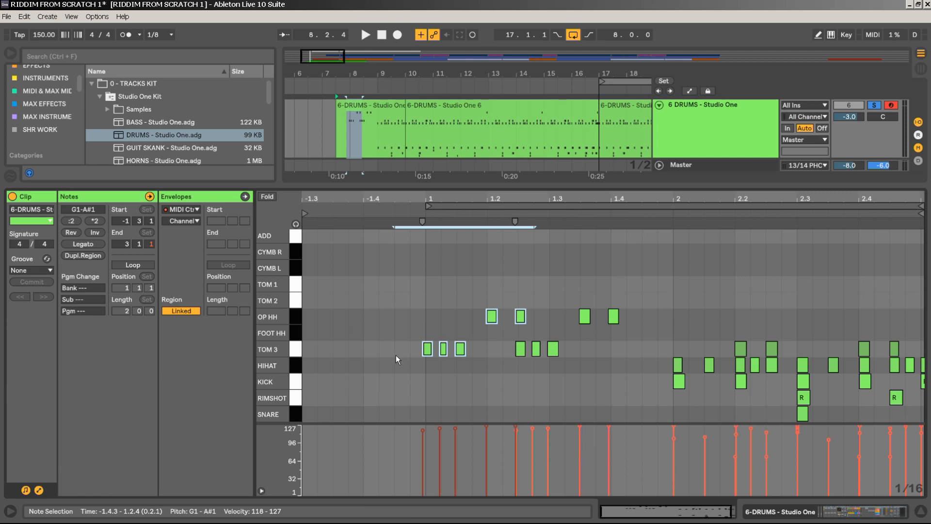
key(space)
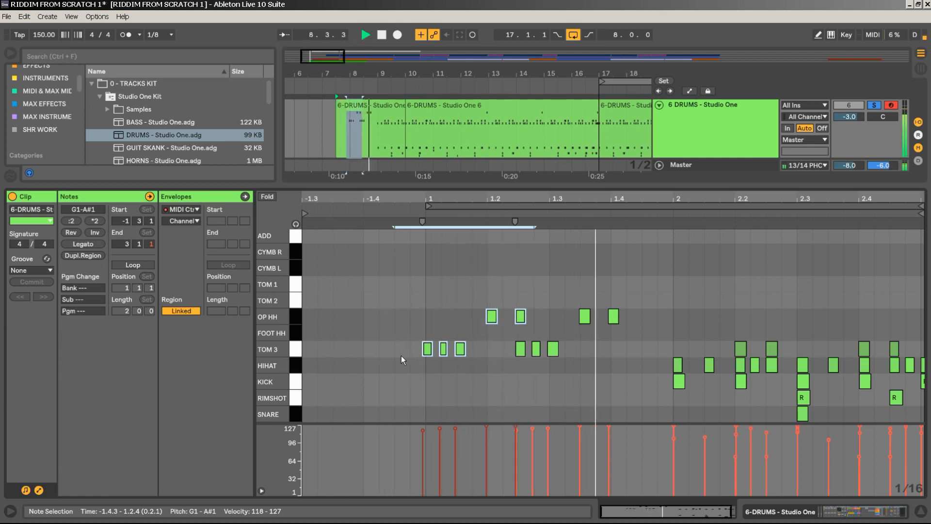
key(Left)
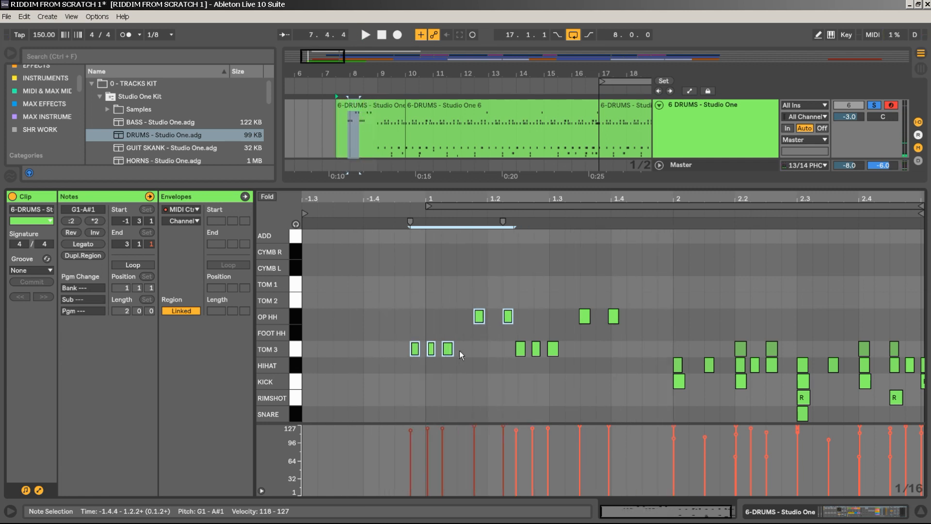
Nudge the pasted tom and open hi-hat group earlier so it starts at -1.4.3, auditioning the fill
click(372, 212)
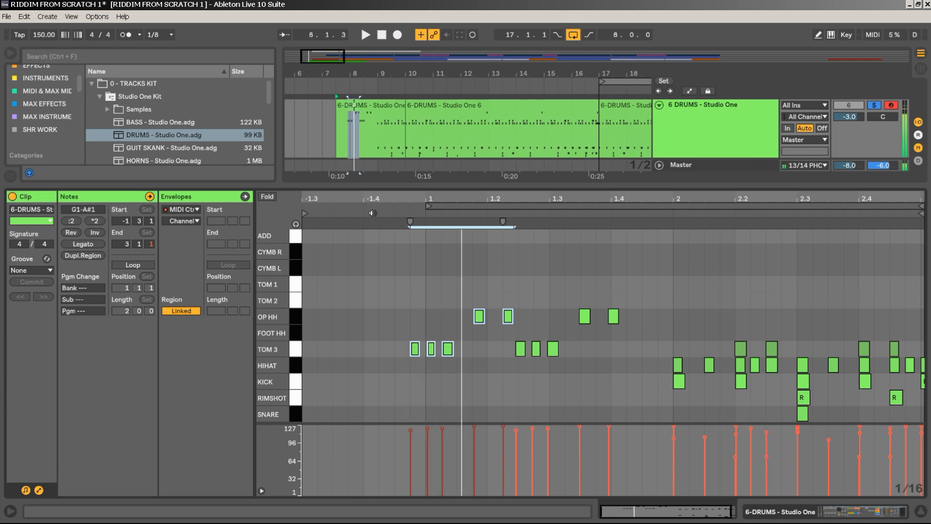
key(alt+Left)
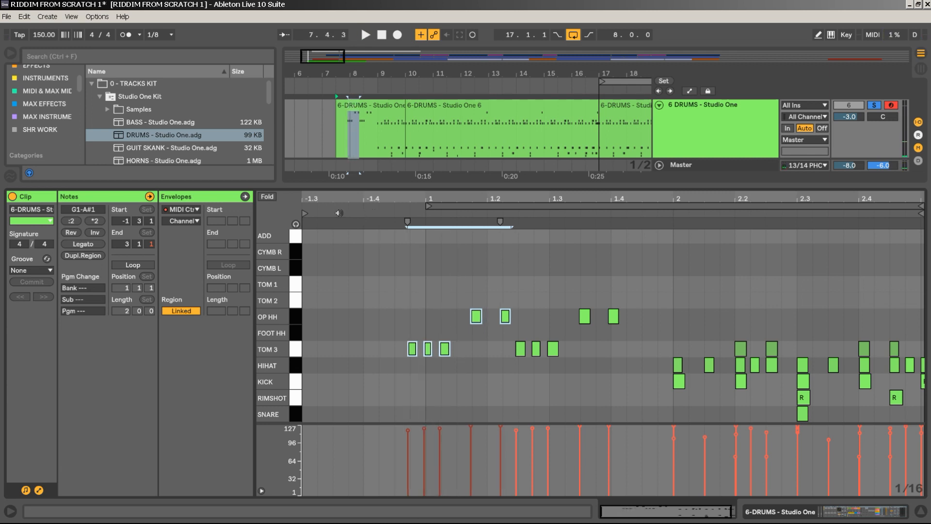
key(alt+Left)
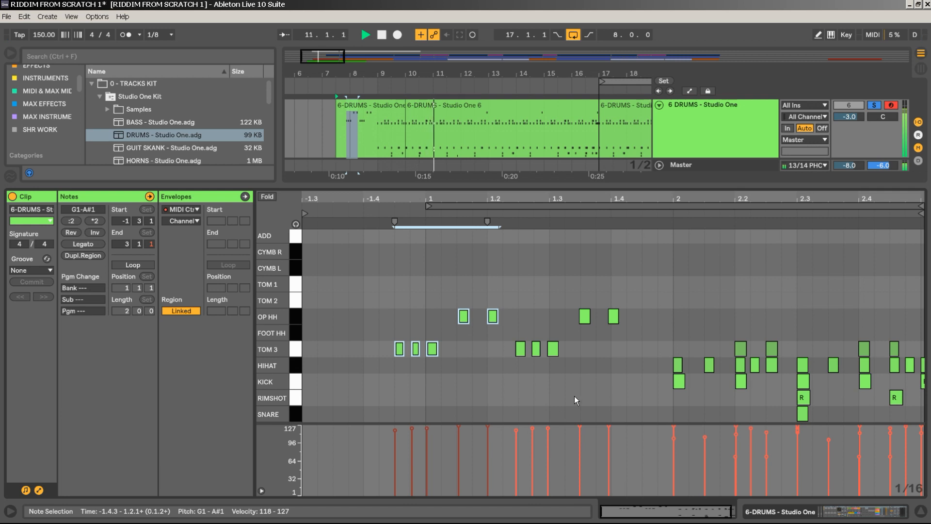
Quantize both tom and open hi-hat groups of the fill to the current grid at 58% and play it back
drag(368, 270, 620, 389)
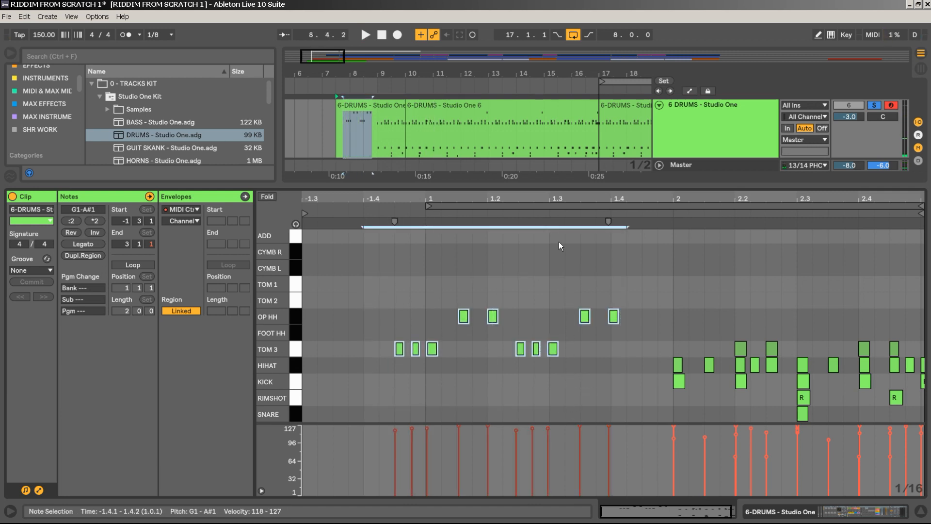
right_click(556, 257)
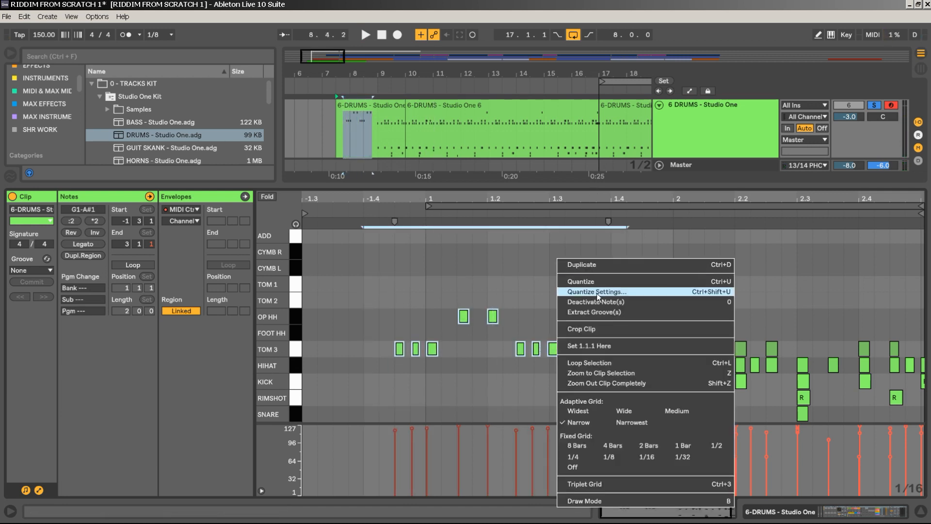
click(596, 292)
drag(524, 287, 523, 305)
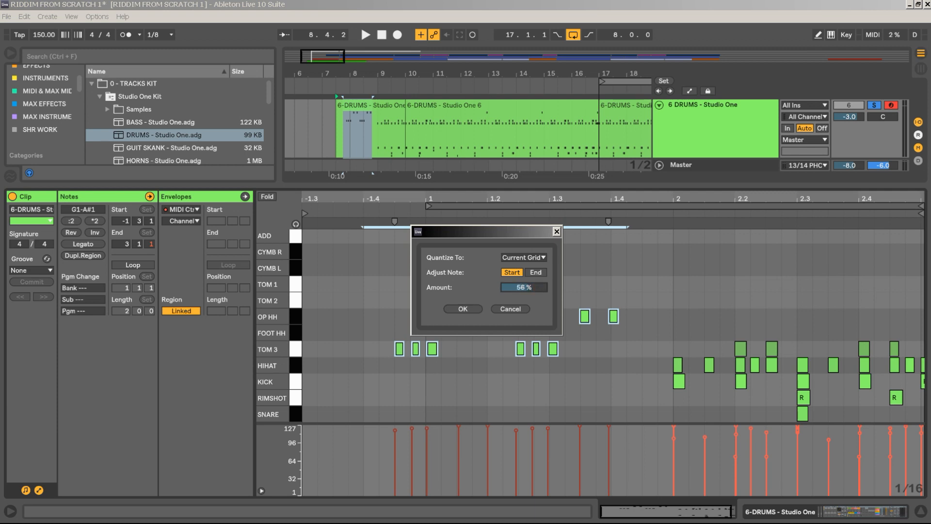
click(463, 309)
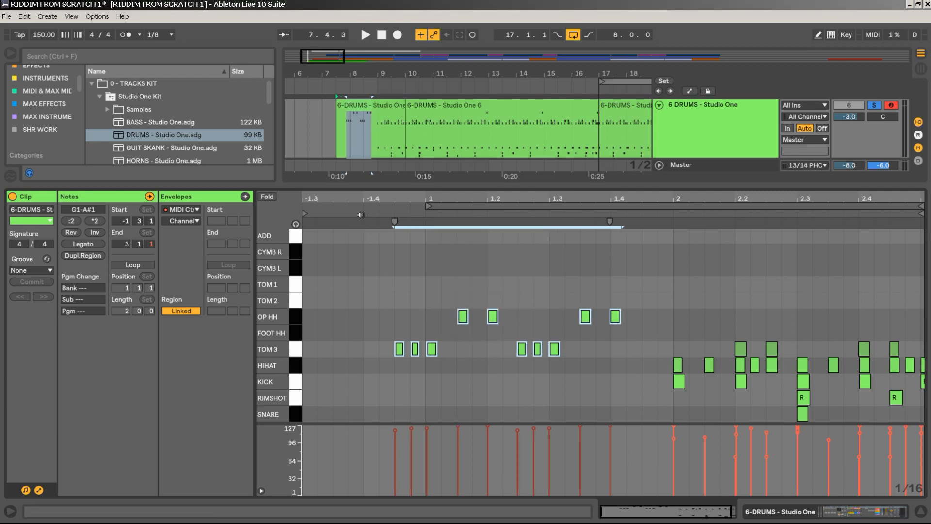
key(space)
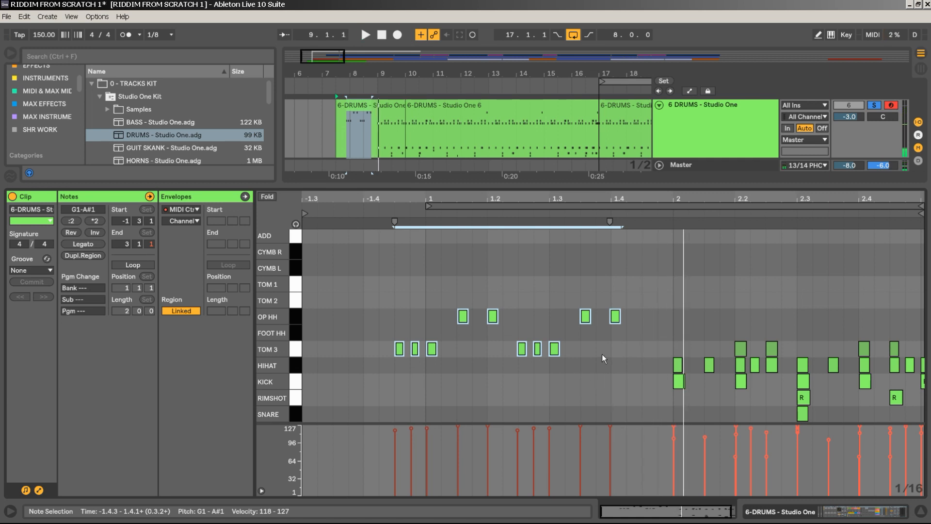
Add a KICK note at 1.3.3 beneath the open hi-hat and turn on note preview in the editor
click(576, 382)
double_click(587, 380)
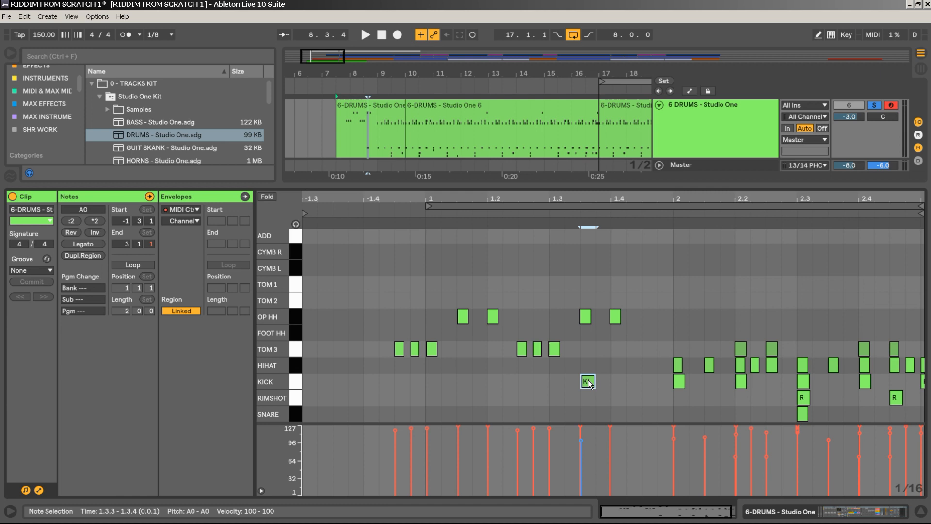
click(680, 382)
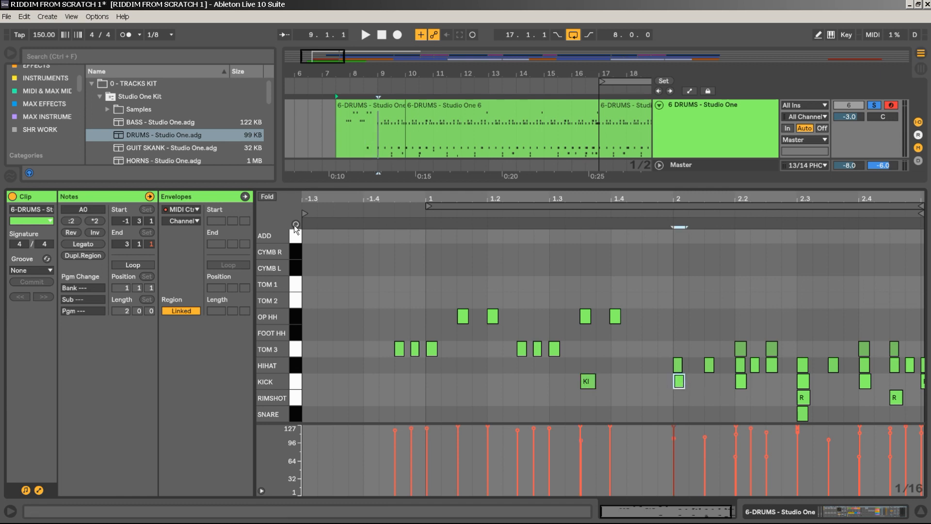
click(588, 381)
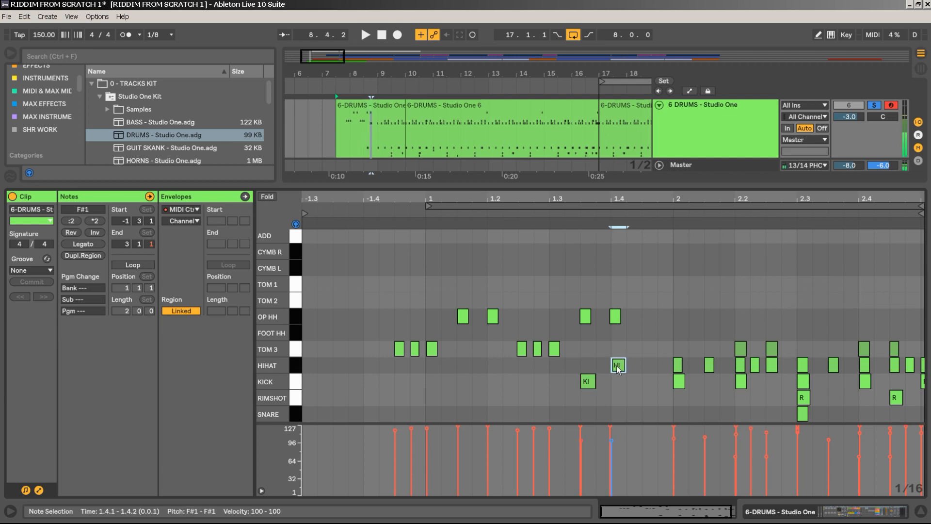
Add a SNARE note at 1.4.1, move the fill's last open hi-hat to CYMB L, and play it back
double_click(617, 382)
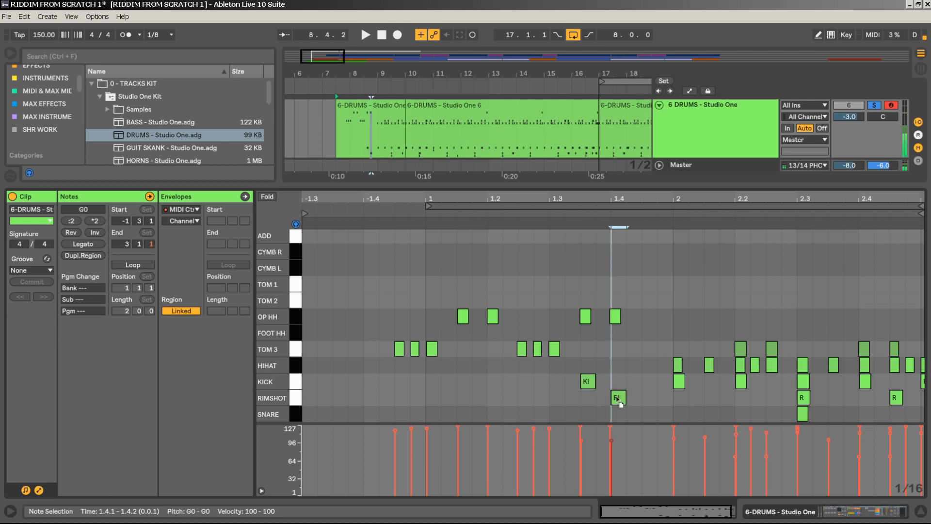
drag(613, 321, 616, 272)
key(space)
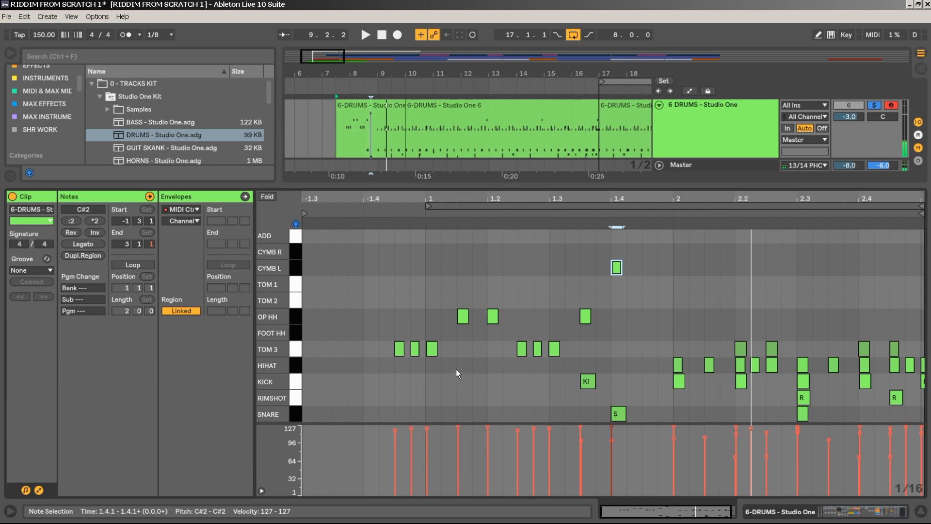
Add KICK notes at 1.1.3 and 1.2.1 under the first group's open hi-hats and play the fill
double_click(461, 382)
double_click(491, 382)
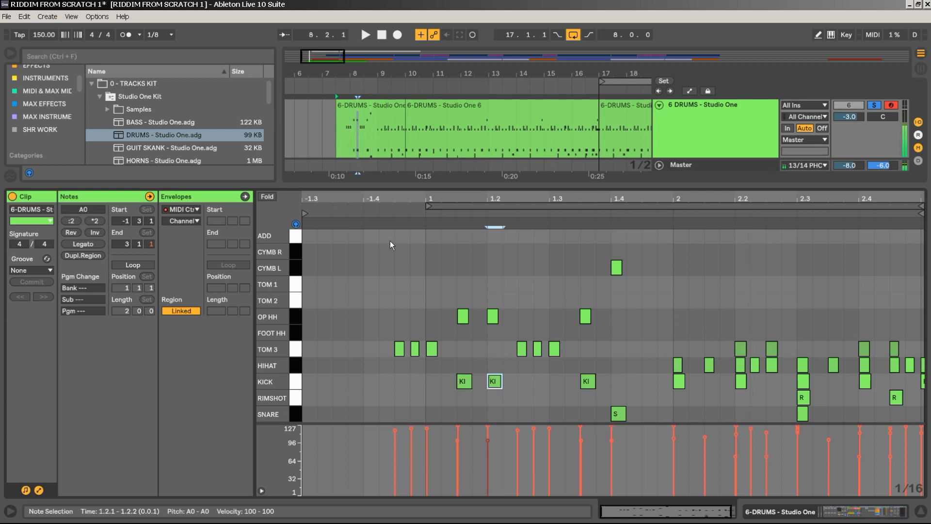
key(space)
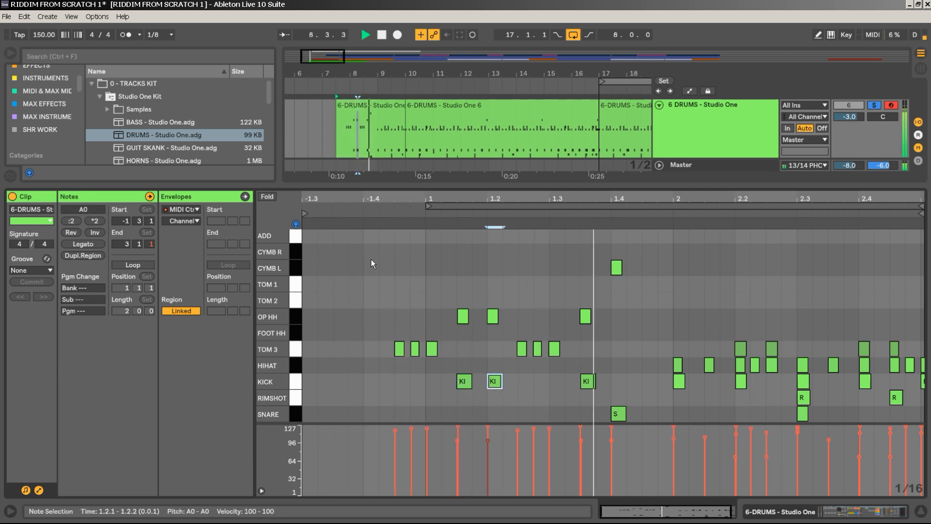
Remove the KICK note at 1.1.3 and play the fill from about -1.4.1
click(461, 381)
key(space)
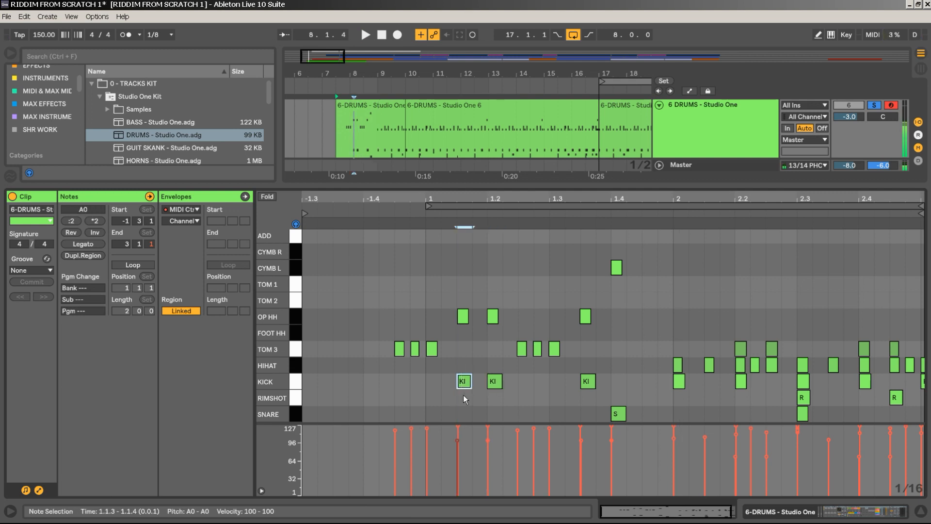
drag(464, 382, 370, 369)
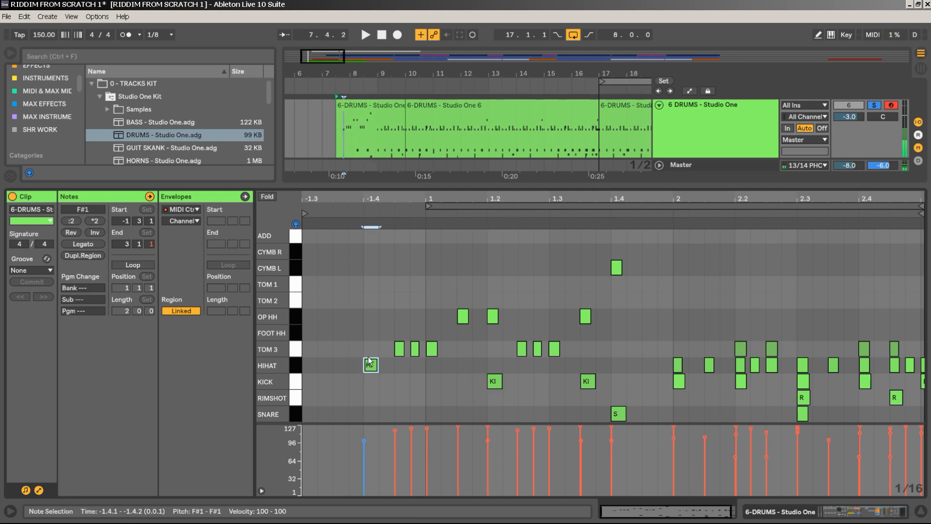
key(Delete)
click(371, 209)
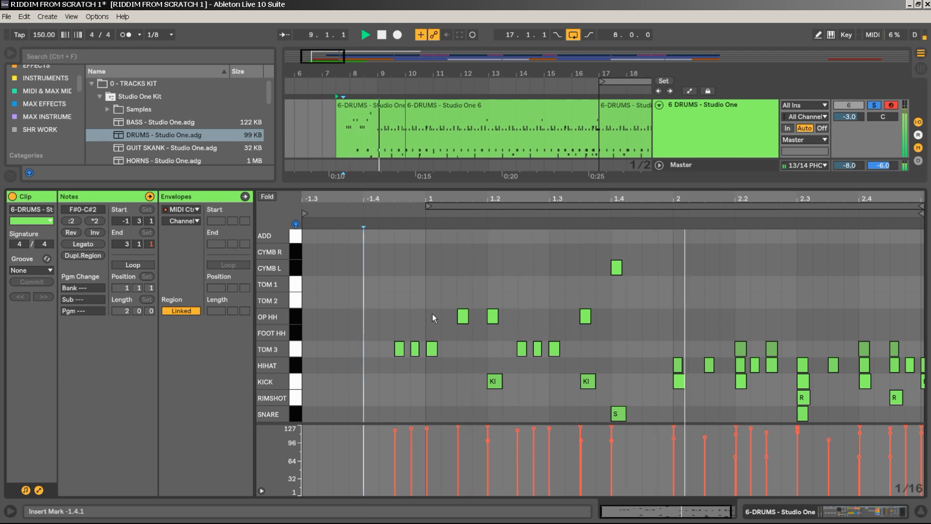
click(365, 208)
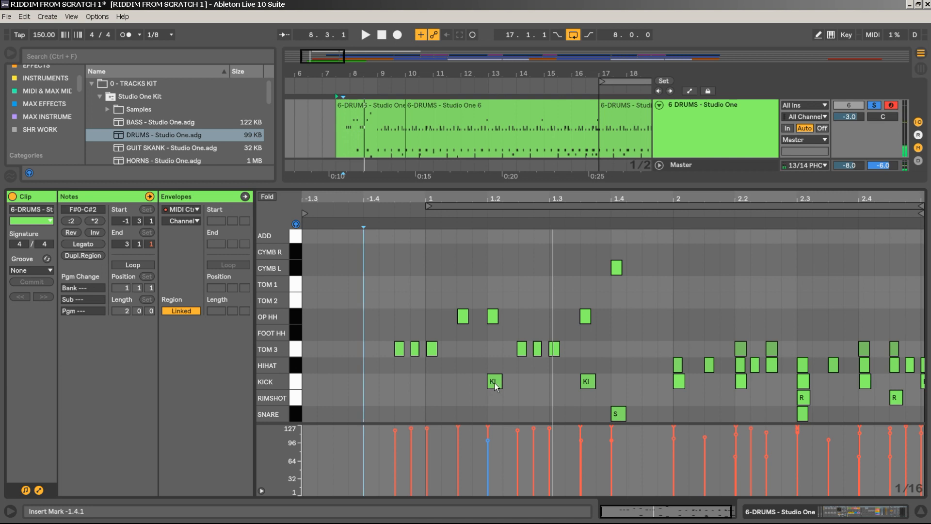
Move the kick at 1.2.1 back to 1.1.3, delete the open hi-hat at 1.2.1, and play the fill
drag(495, 382, 460, 384)
click(492, 316)
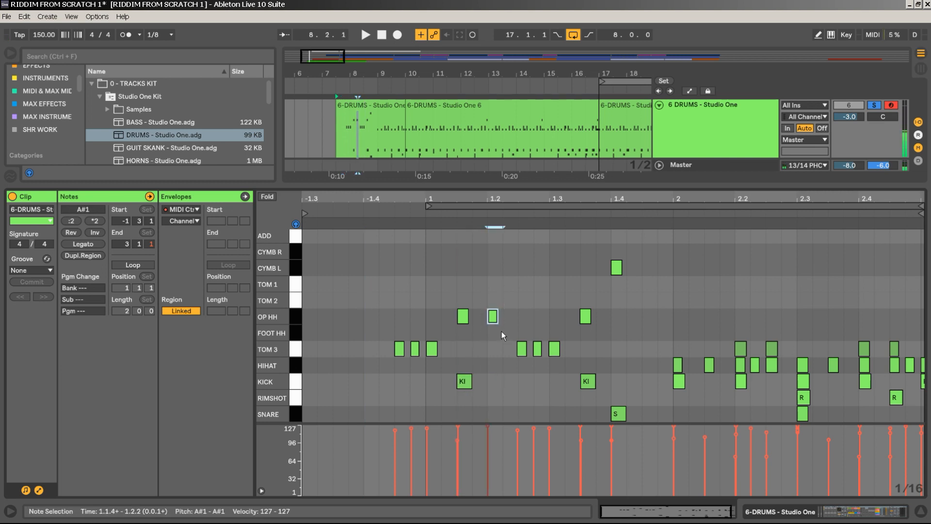
key(Delete)
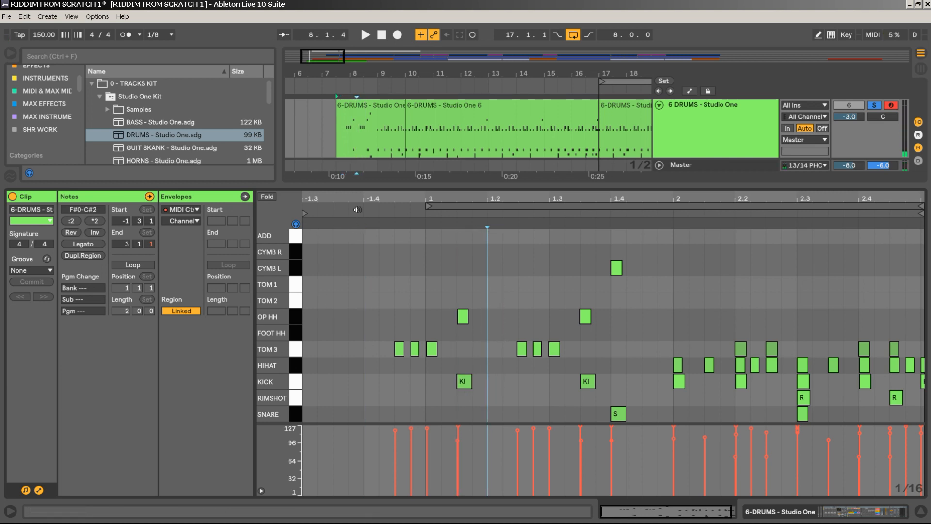
click(358, 210)
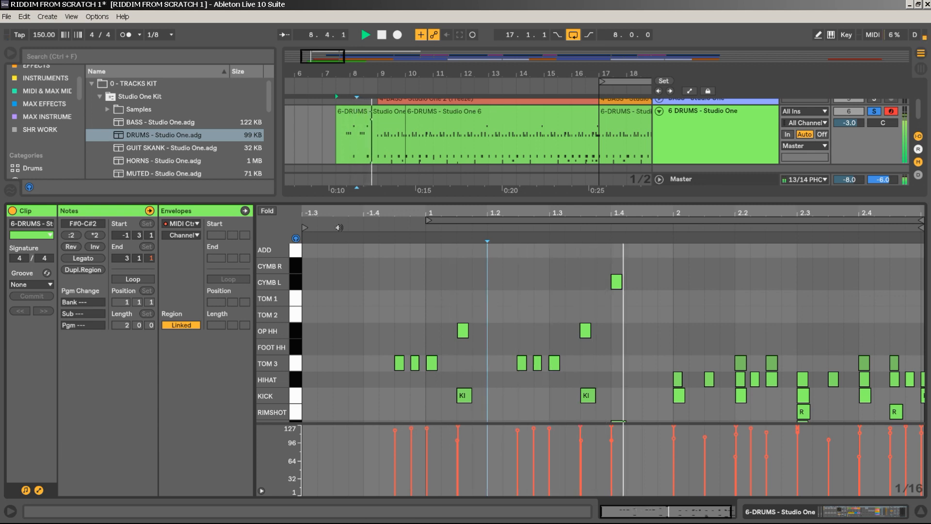
Add a KICK note at 1.4.1 alongside the snare and left cymbal hit
key(space)
scroll(650, 336, down, 1)
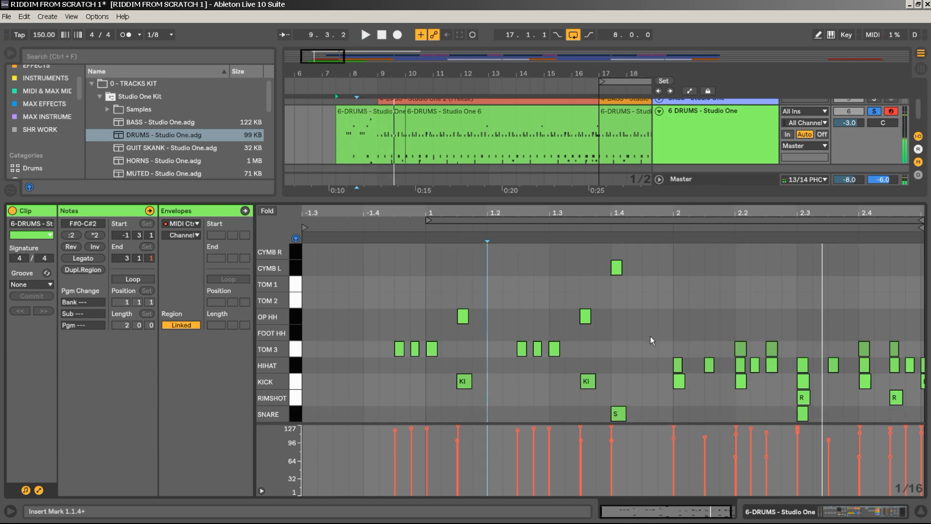
click(620, 414)
drag(621, 415, 621, 381)
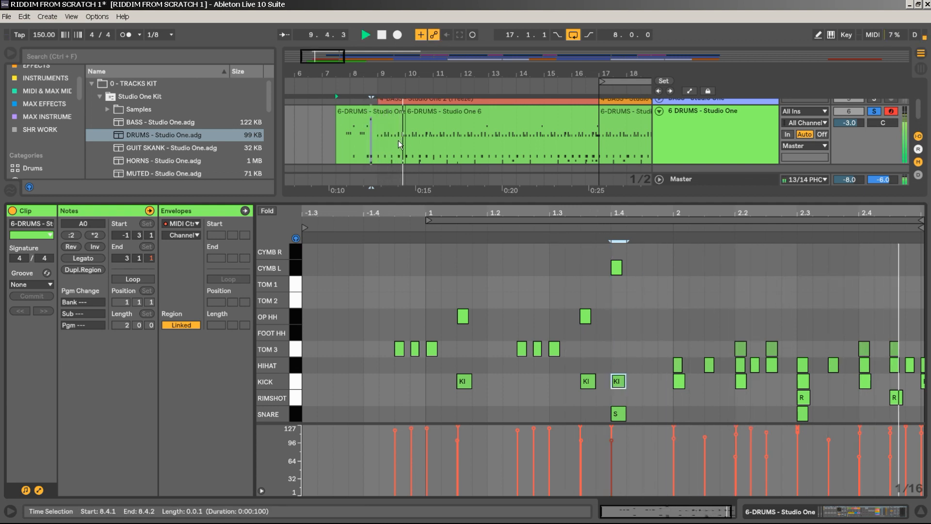
Extend the start of the looped intro drum clip back from bar 10 to bar 9, right after the fill
click(412, 112)
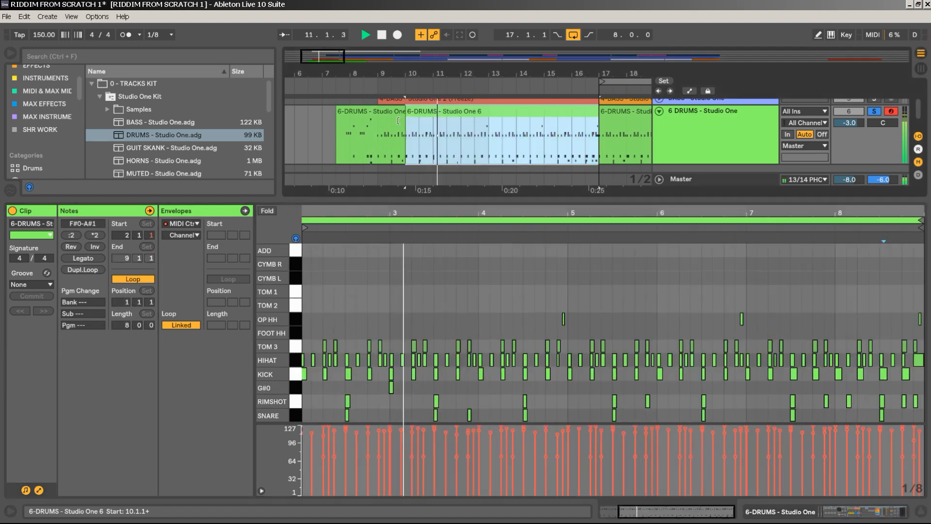
drag(399, 121, 377, 120)
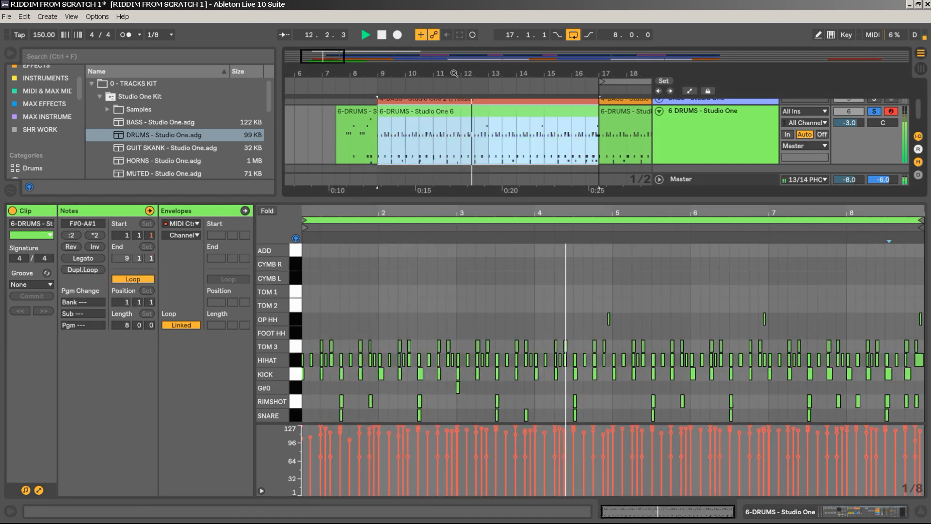
drag(455, 74, 446, 45)
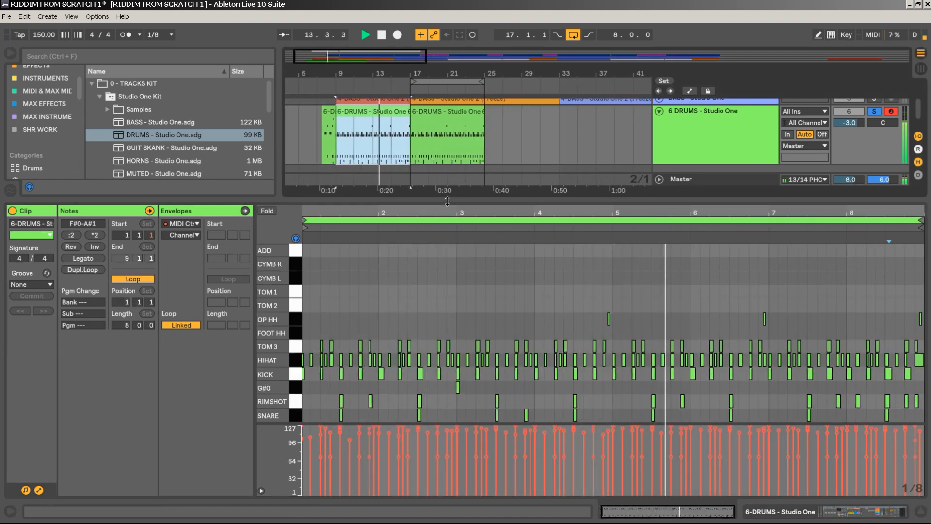
Enlarge the arrangement area, play it with the drum track unsoloed, and set the BASS track volume to -5.7 dB
drag(447, 201, 447, 339)
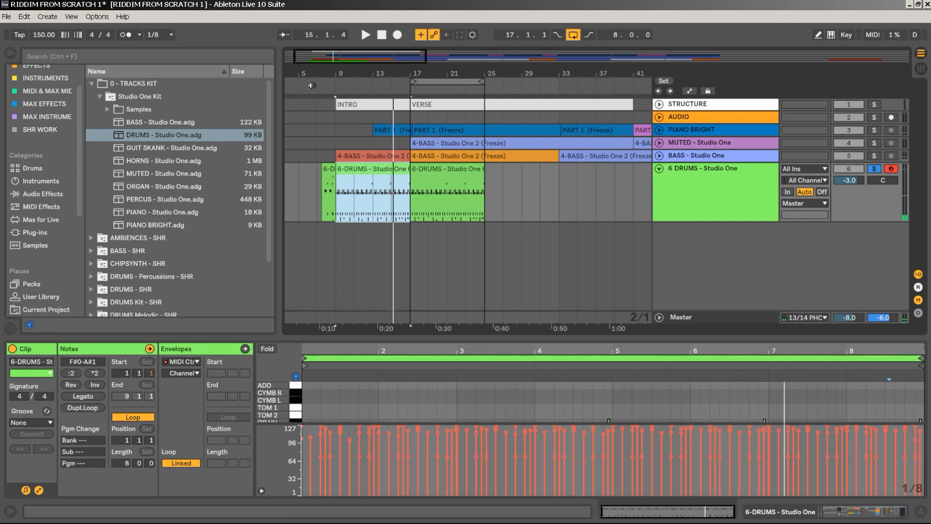
click(312, 86)
click(875, 169)
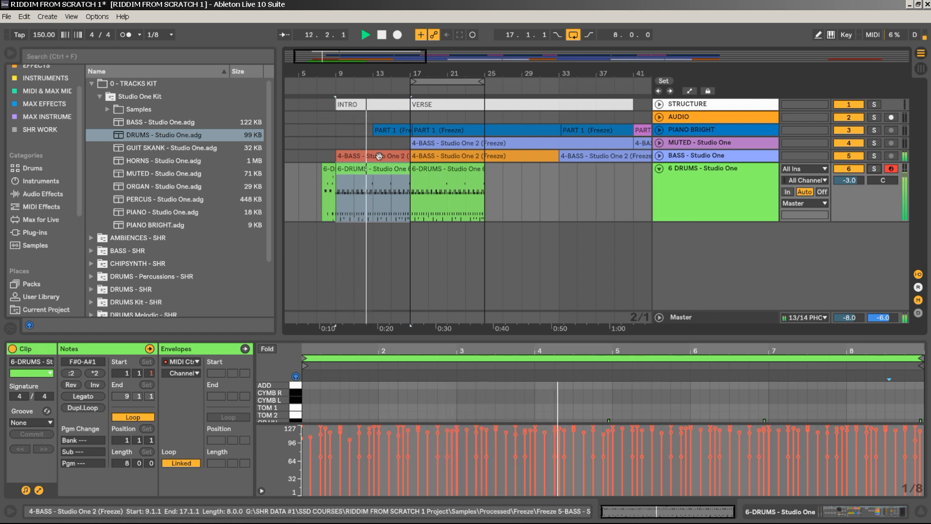
click(660, 157)
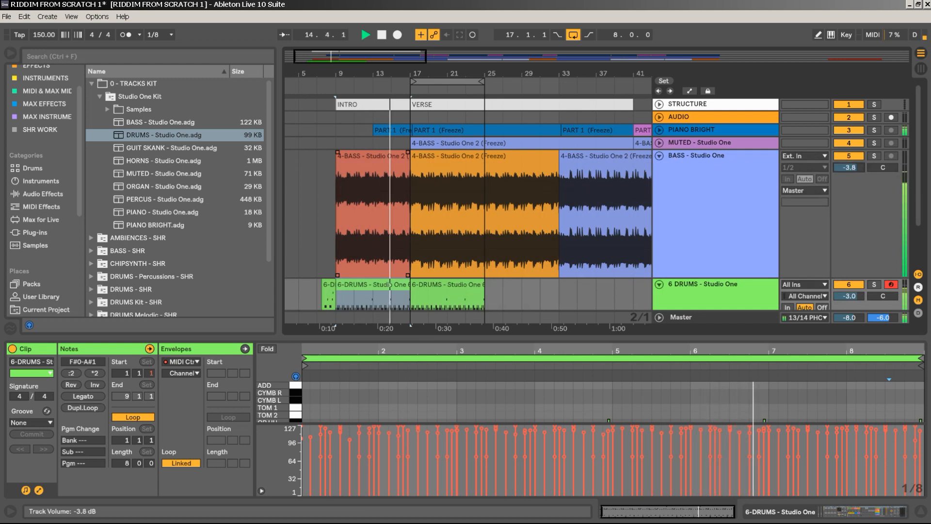
drag(848, 168, 849, 171)
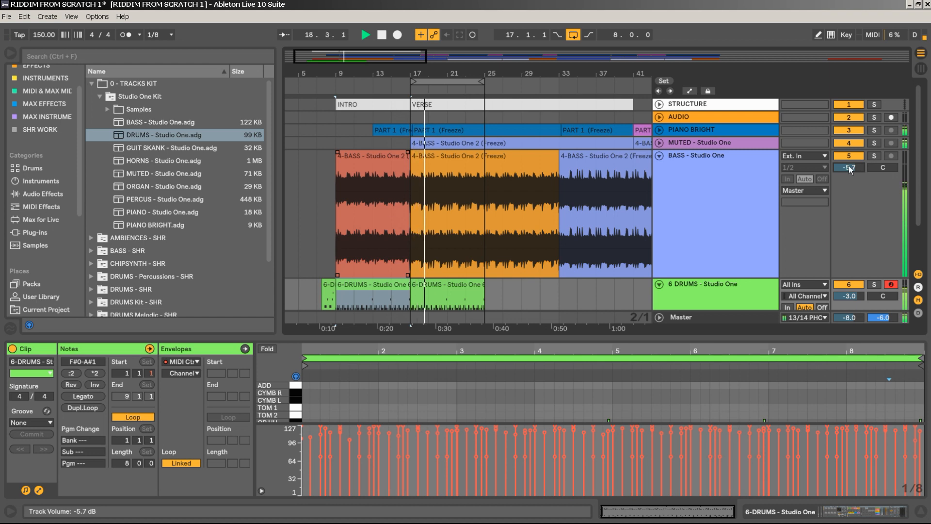
Deactivate the intro bass clip and extend the start of the intro PIANO BRIGHT clip back to bar 9
click(373, 166)
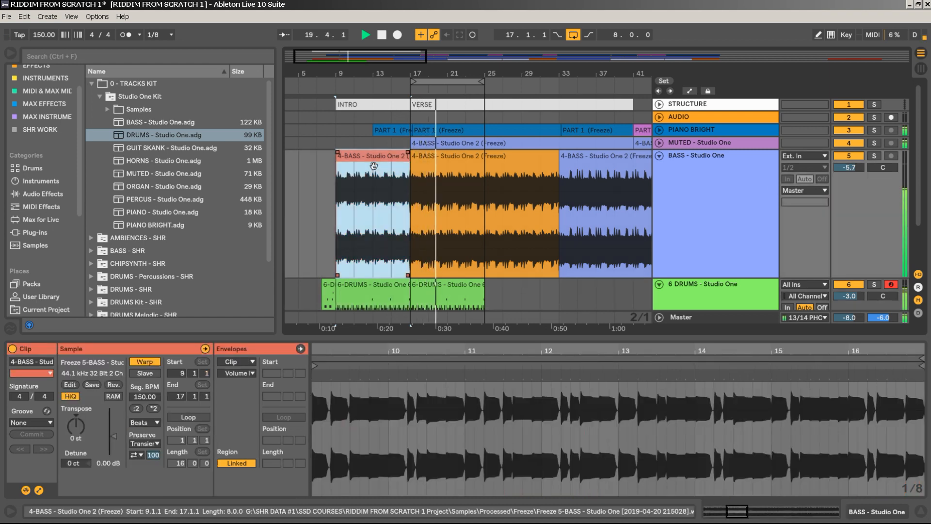
key(0)
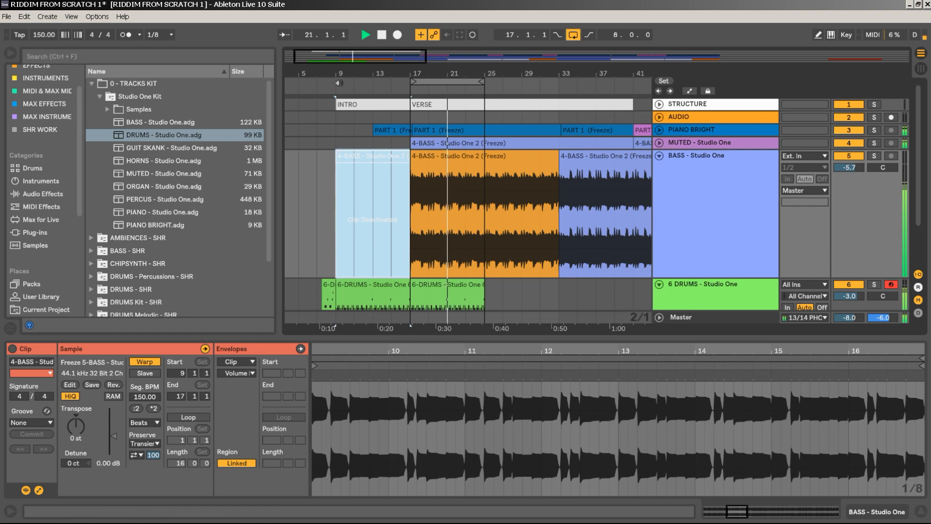
click(321, 88)
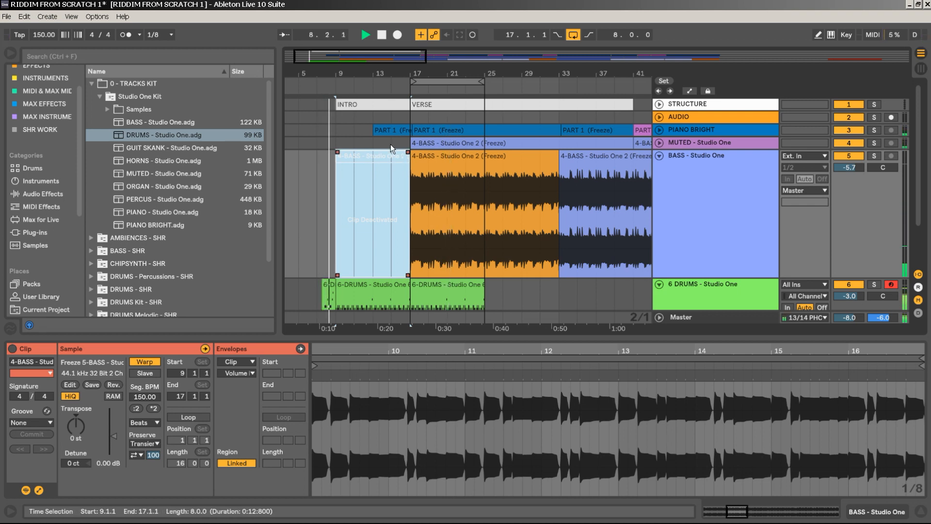
drag(373, 130, 336, 129)
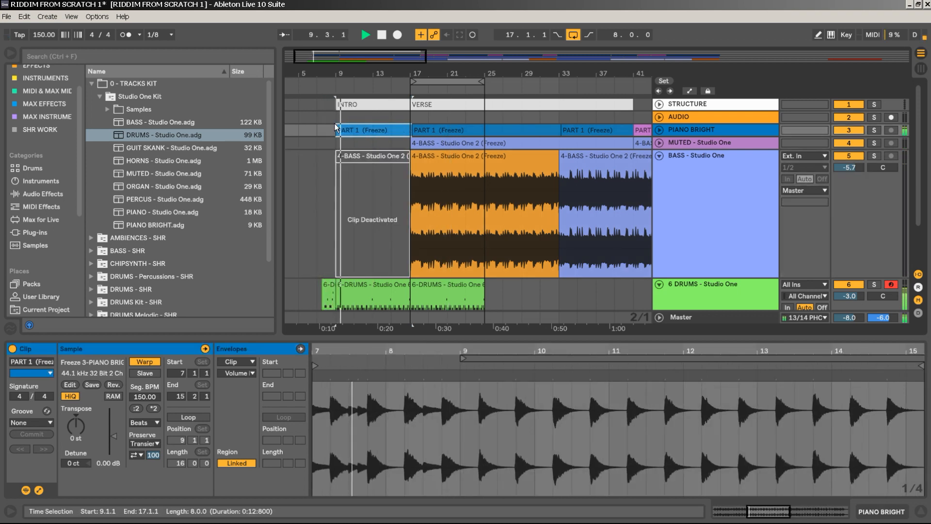
Replace the intro's PIANO BRIGHT clip with two consecutive copies of the PART 2 clip from bar 41, placed at bars 9 and 13
click(659, 130)
key(plus)
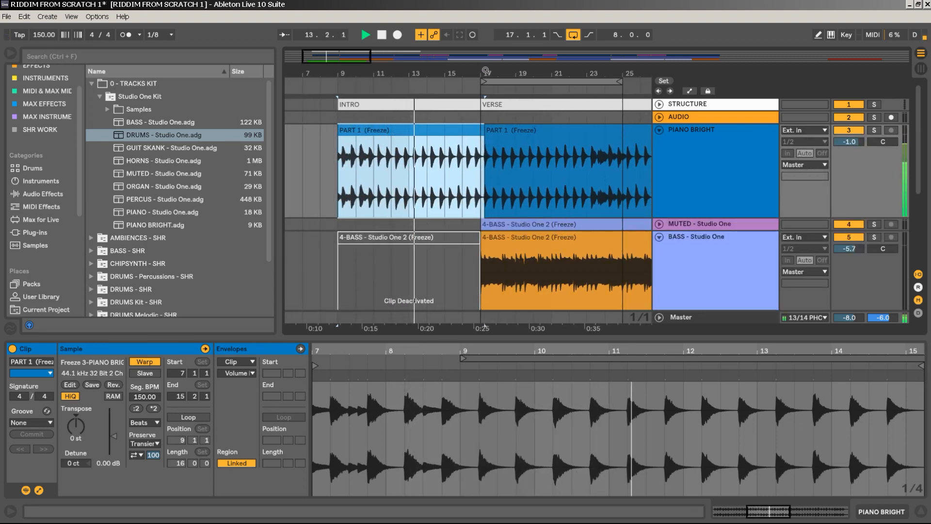
drag(486, 70, 455, 29)
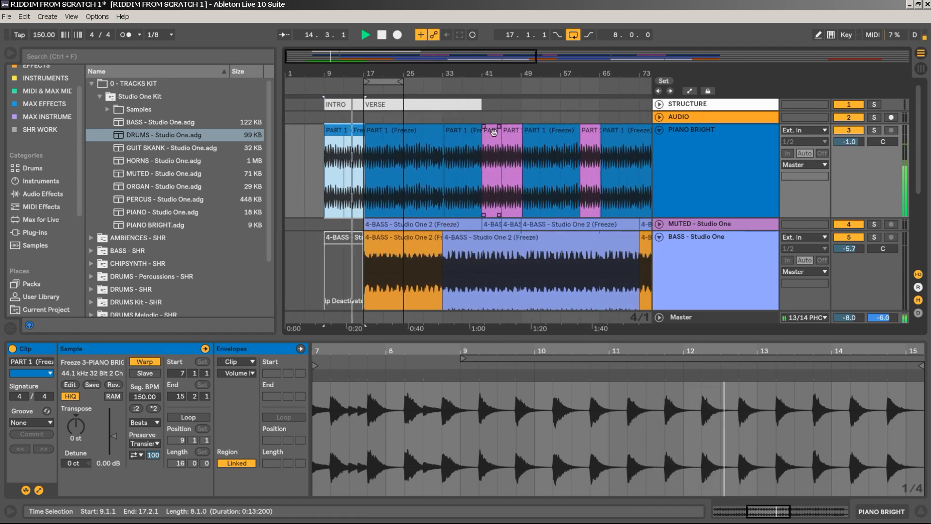
drag(491, 130, 342, 138)
key(space)
key(space)
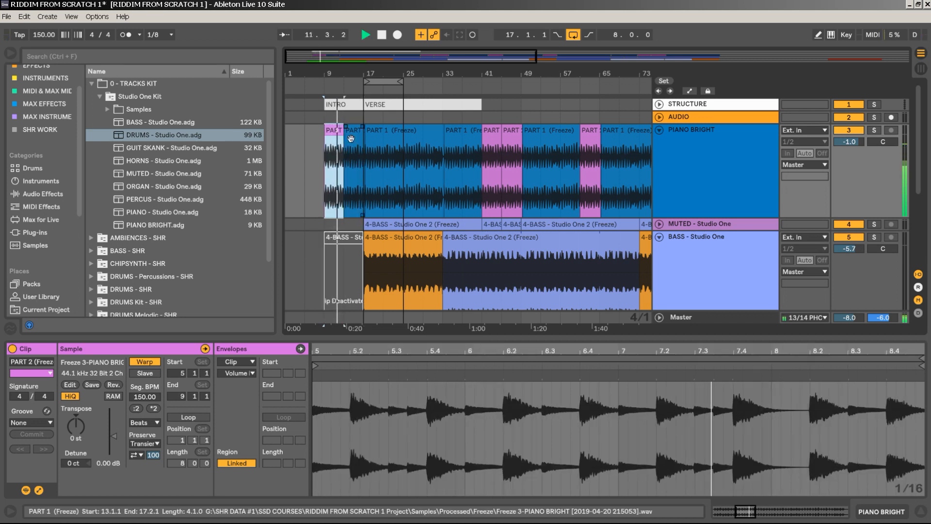
key(ctrl+d)
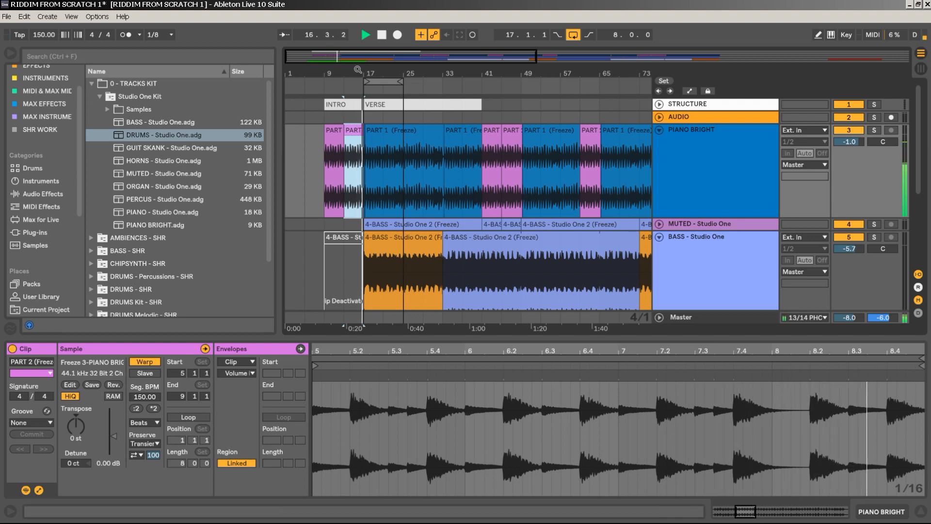
Select all MUTED track clips from bar 17 to bar 129 and set their clip volume to 1.94 dB
drag(363, 73, 465, 134)
drag(459, 74, 337, 74)
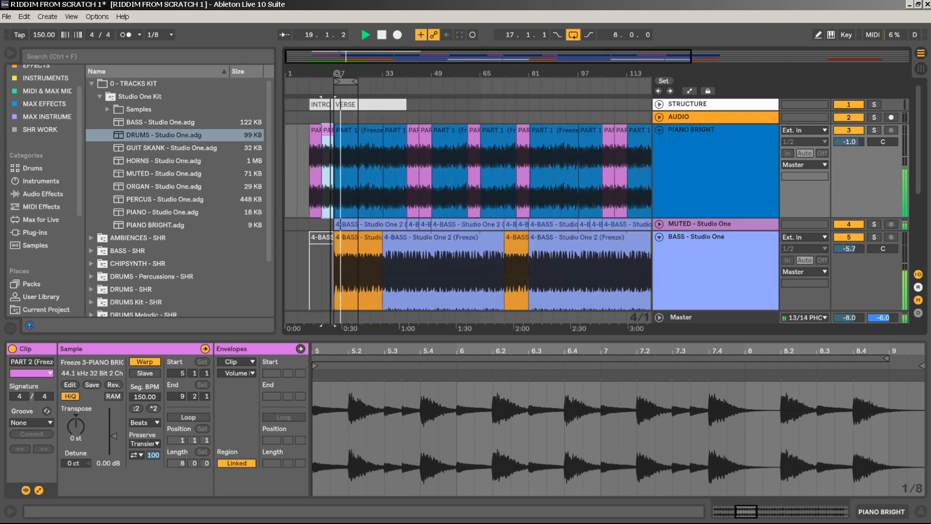
click(658, 224)
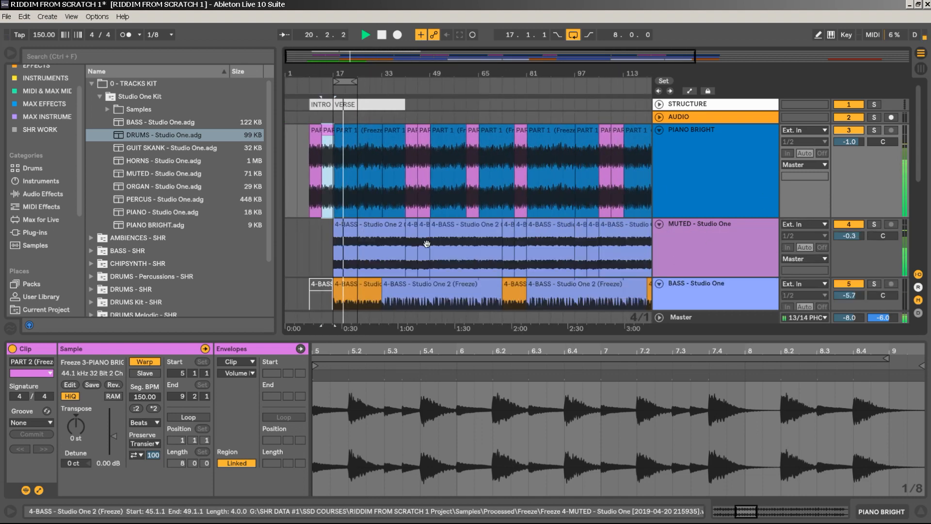
click(614, 234)
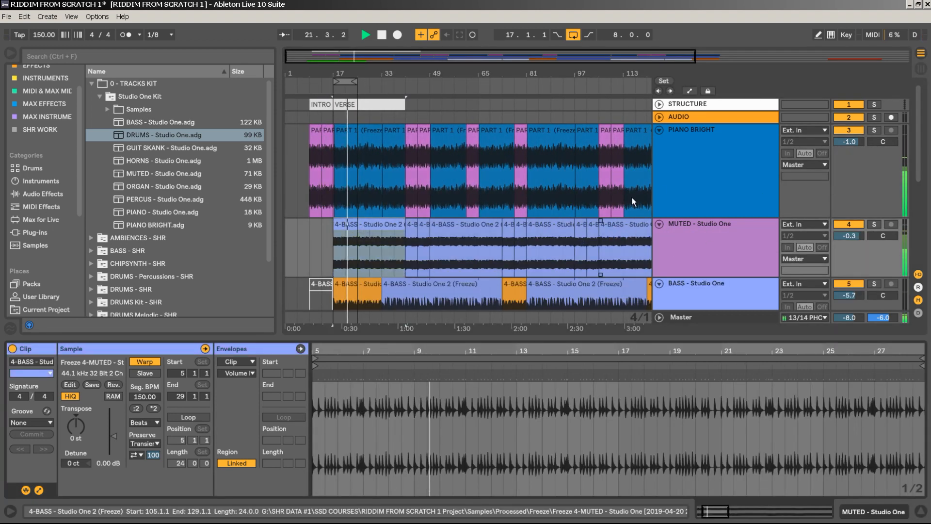
drag(615, 74, 516, 57)
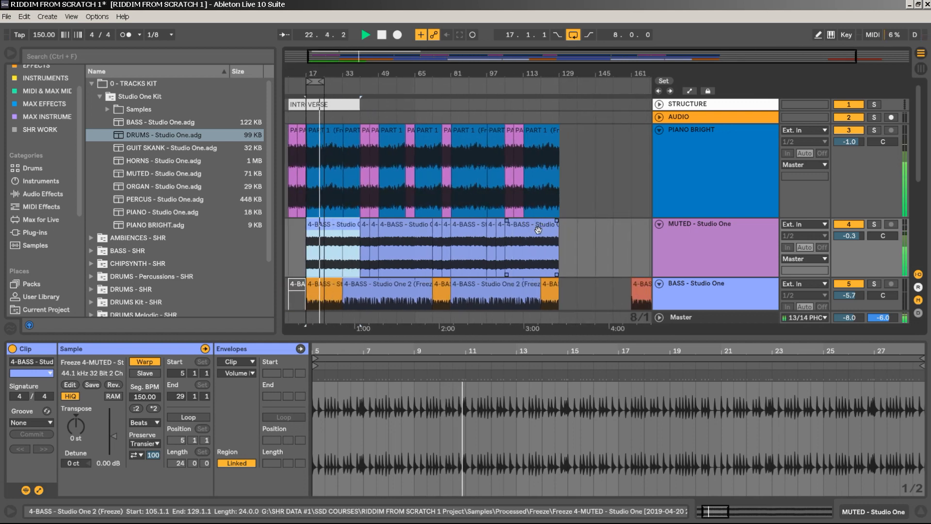
shift+click(539, 229)
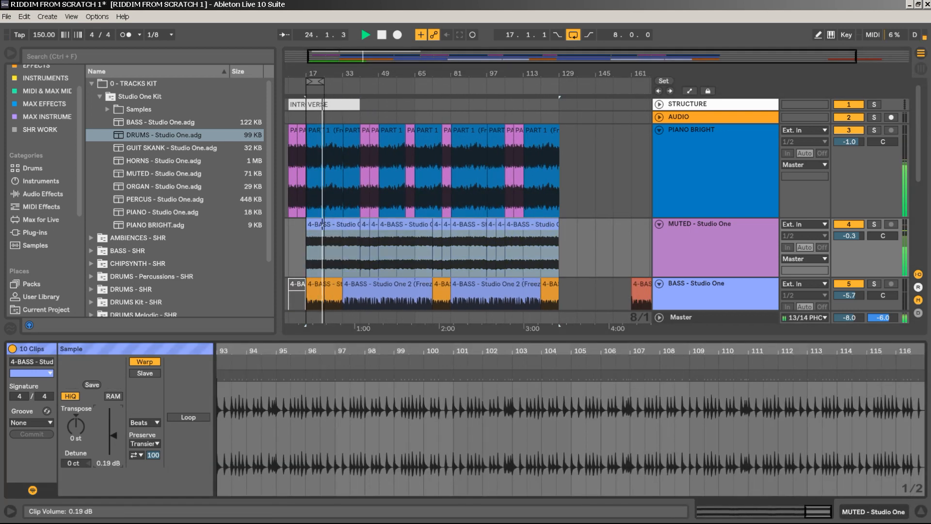
drag(113, 435, 113, 431)
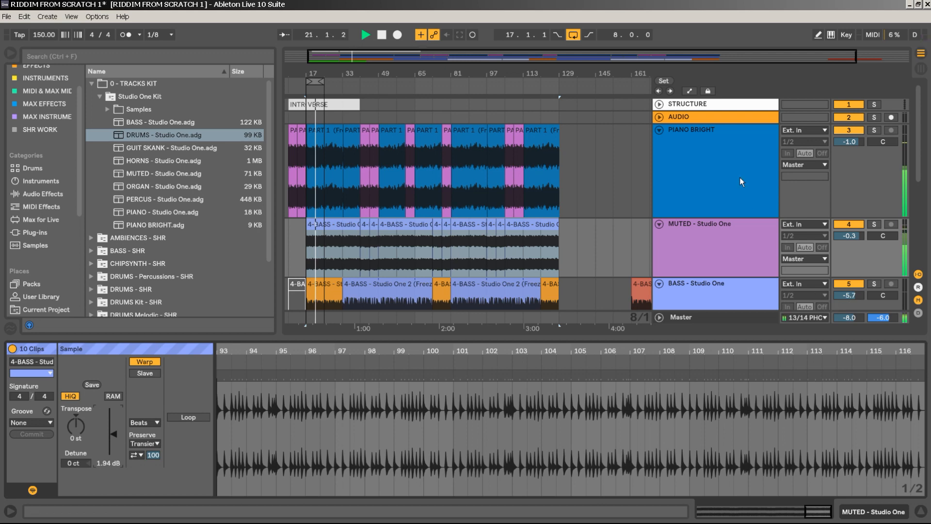
Set the PIANO BRIGHT track volume to -1.8 dB and fold all tracks
drag(849, 144, 850, 148)
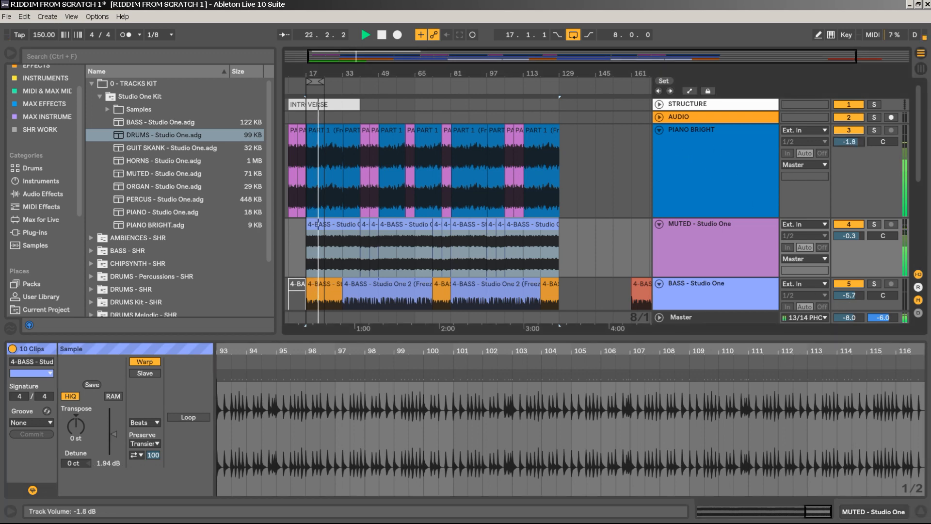
click(659, 130)
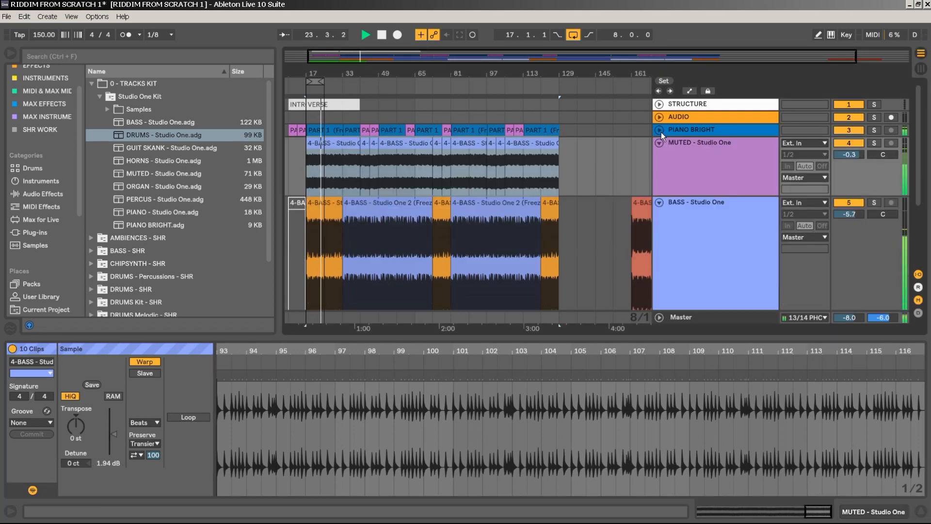
alt+click(662, 145)
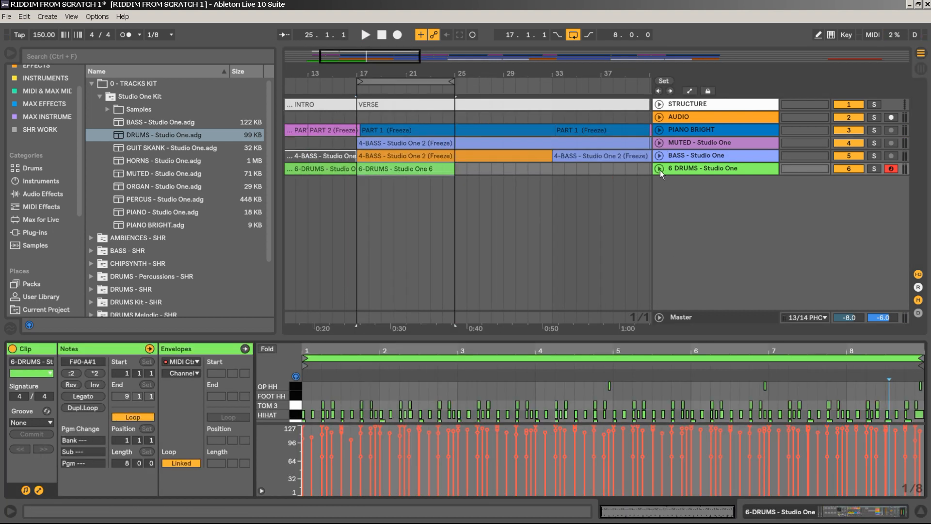
Unfold the DRUMS track, enlarge the arrangement area and play the opening drum fill
click(659, 169)
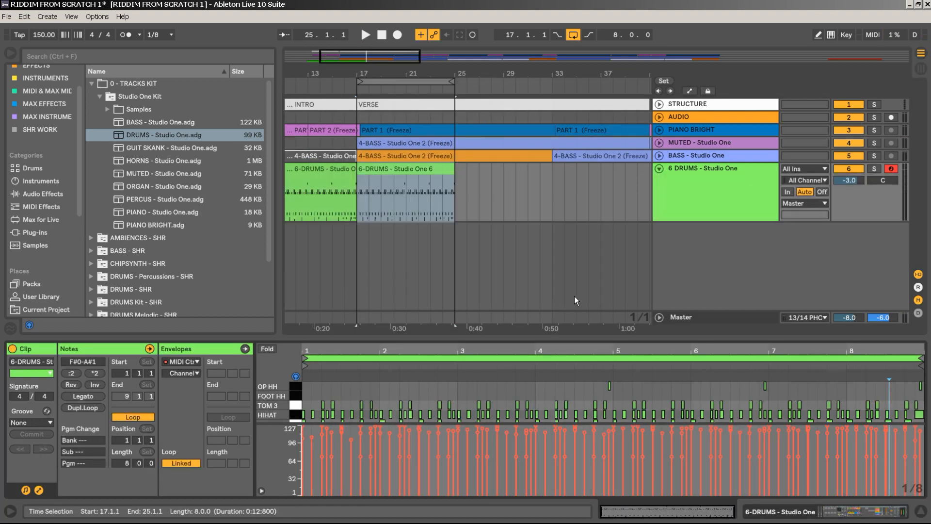
drag(376, 339, 379, 398)
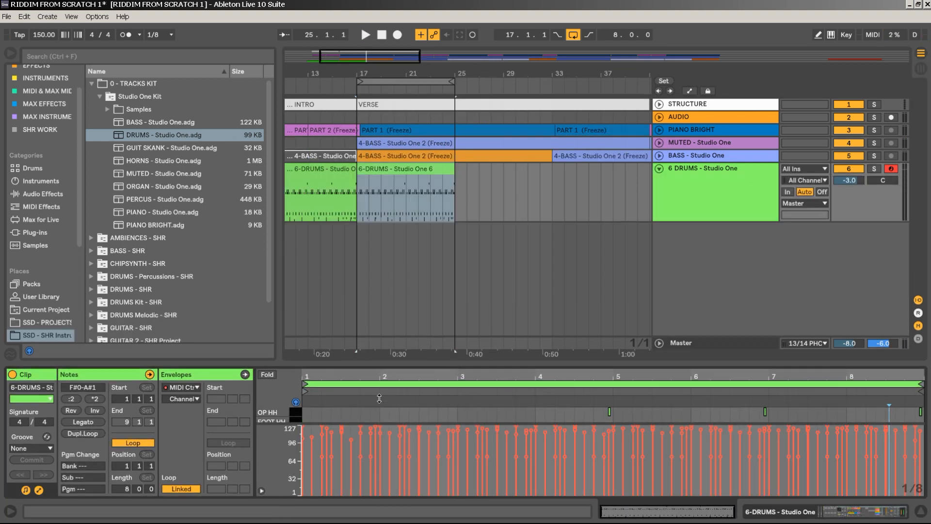
drag(291, 75, 393, 77)
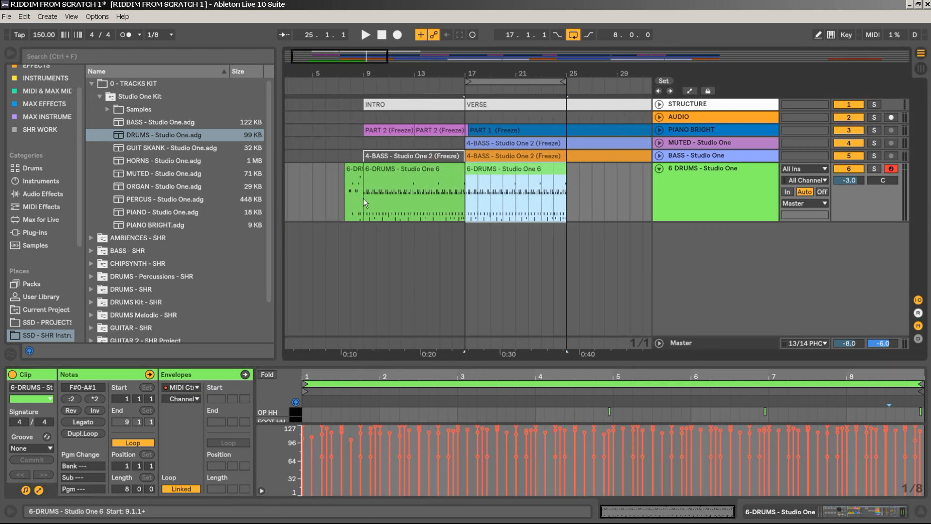
click(352, 176)
key(space)
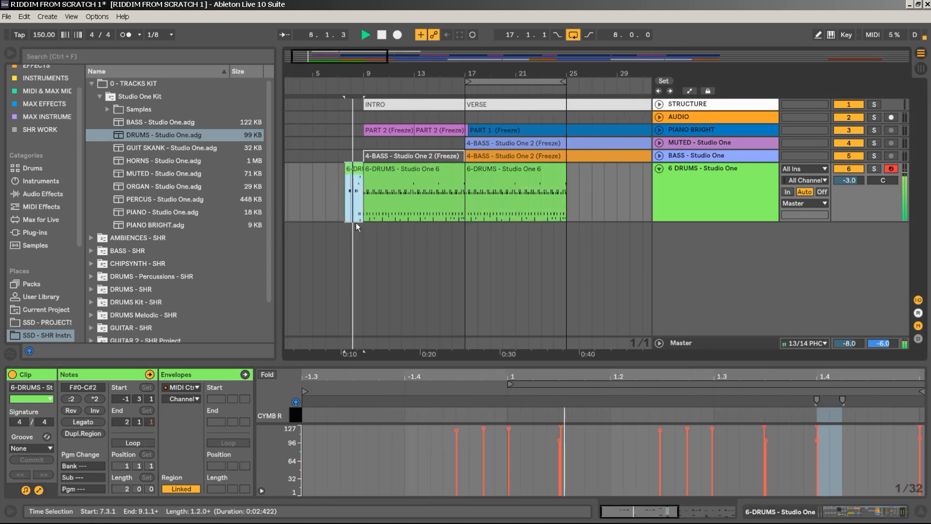
key(space)
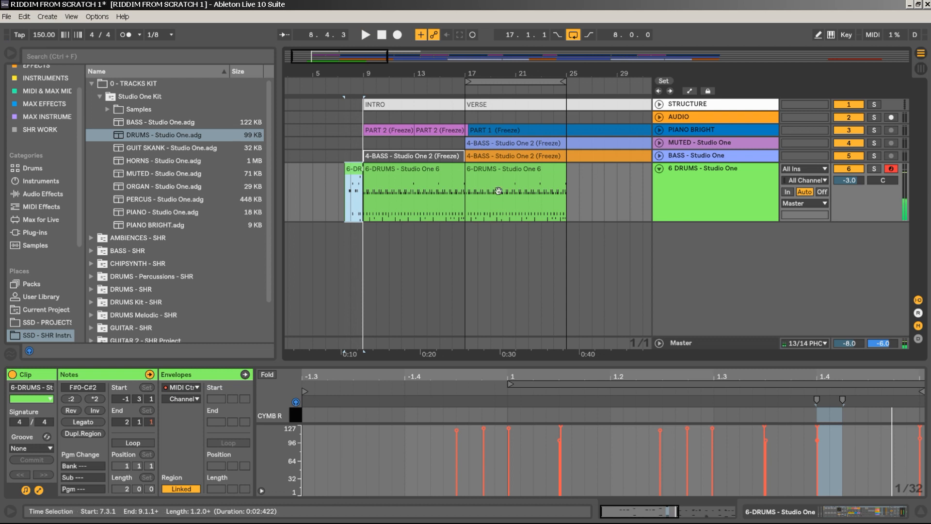
Extend the end of the looped verse drum clip to bar 129, level with the piano and muted parts
drag(473, 74, 473, 57)
drag(426, 75, 346, 76)
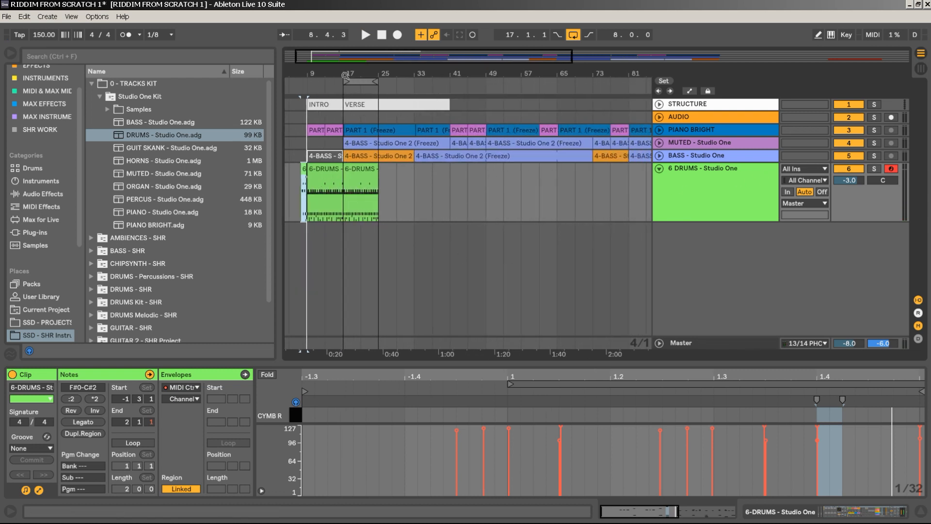
drag(350, 72, 327, 83)
click(338, 191)
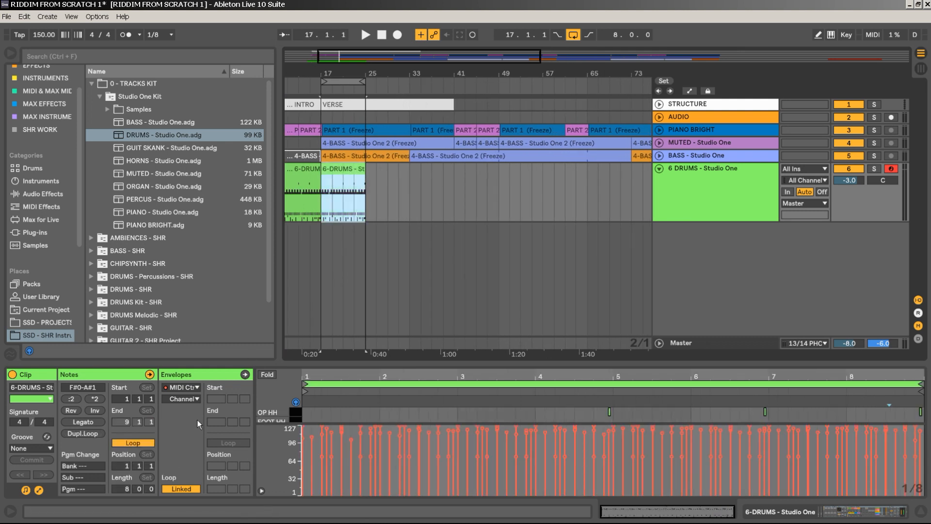
drag(363, 177, 538, 173)
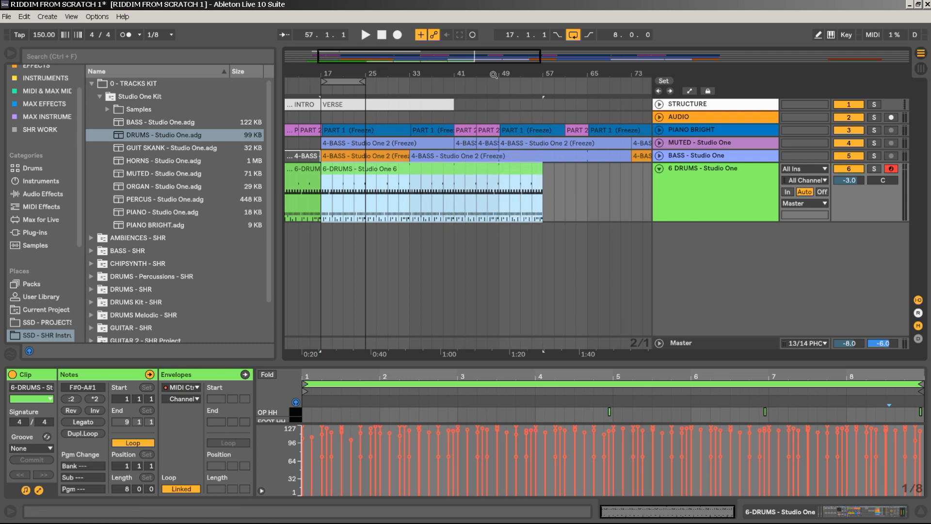
drag(493, 75, 365, 42)
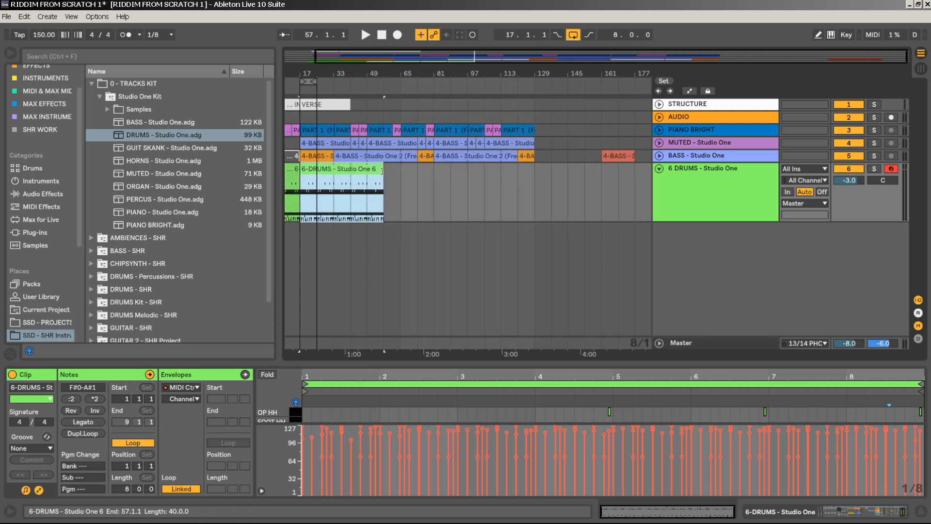
drag(388, 171, 535, 171)
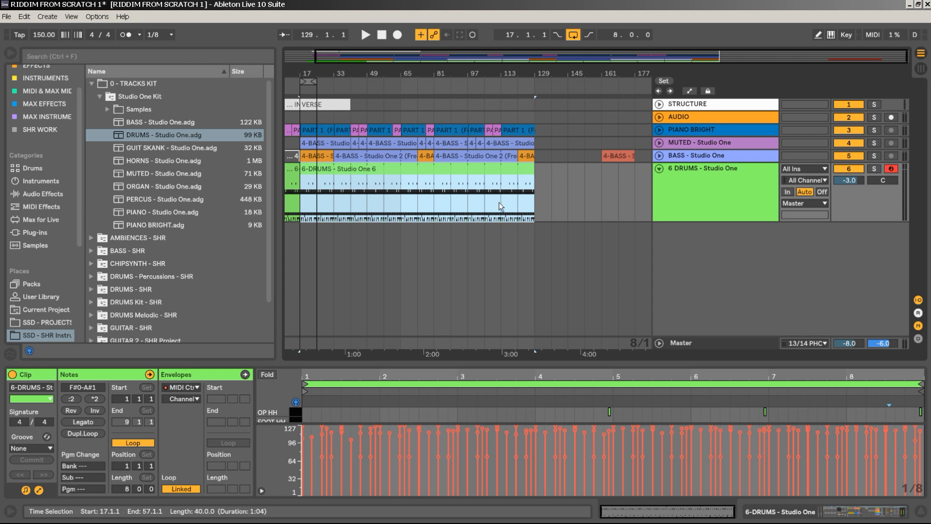
Change the color of the opening drum fill clip to orange
drag(289, 71, 349, 137)
click(343, 168)
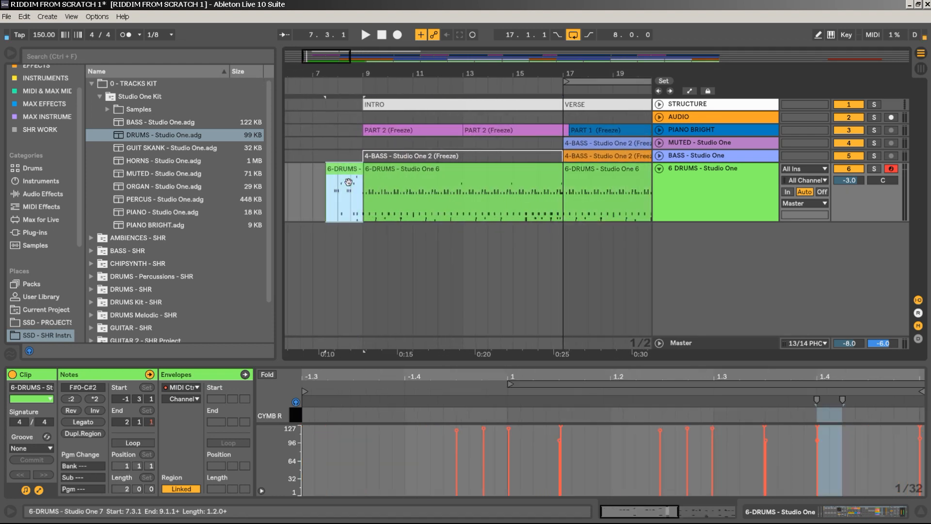
right_click(349, 184)
click(371, 410)
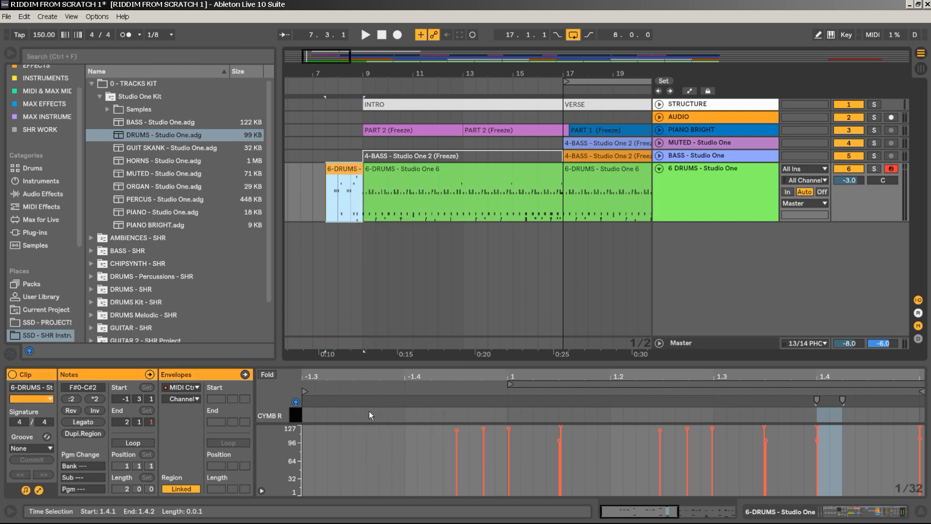
Trim the start of the orange fill clip to 7.4.3 and play it into the intro
drag(325, 71, 328, 70)
drag(333, 172, 380, 171)
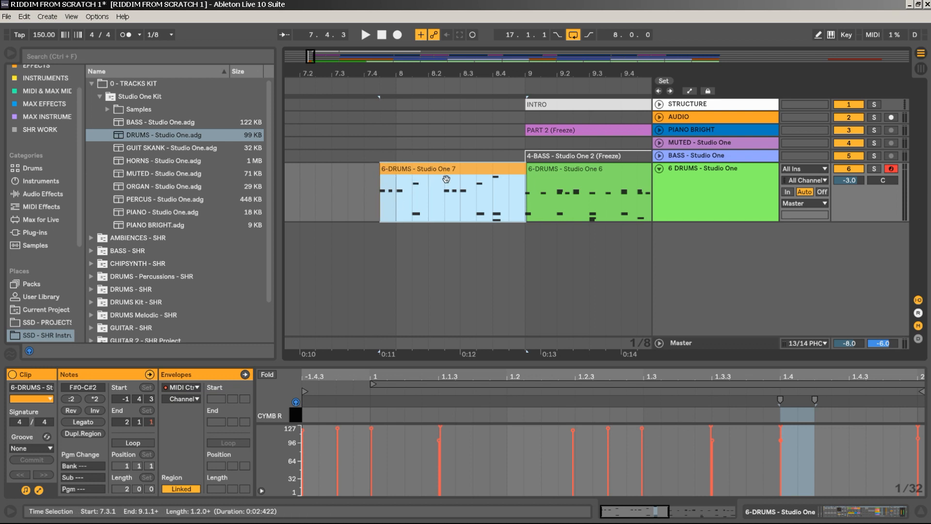
drag(405, 74, 319, 75)
key(space)
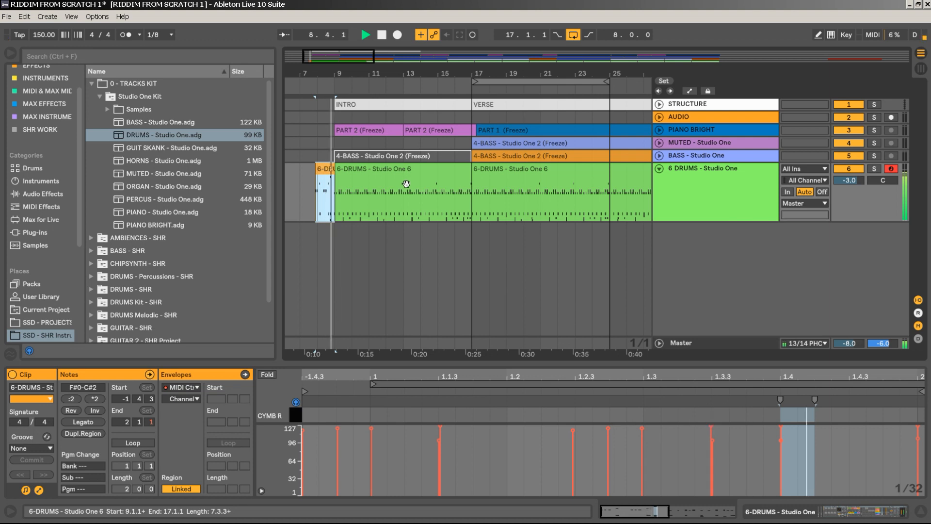
drag(335, 74, 322, 70)
key(space)
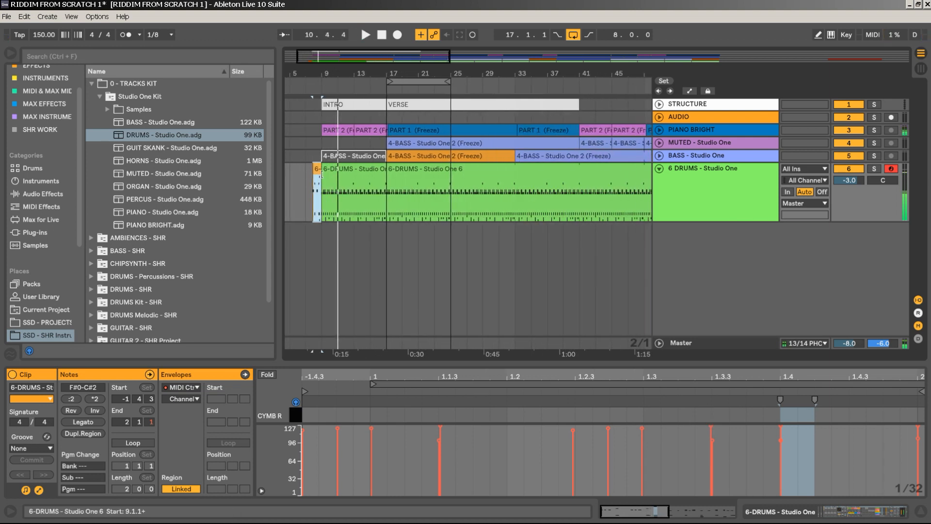
Copy the orange drum fill to the end of the verse at 39.4.3 and play the transition from bar 37
drag(316, 172, 574, 189)
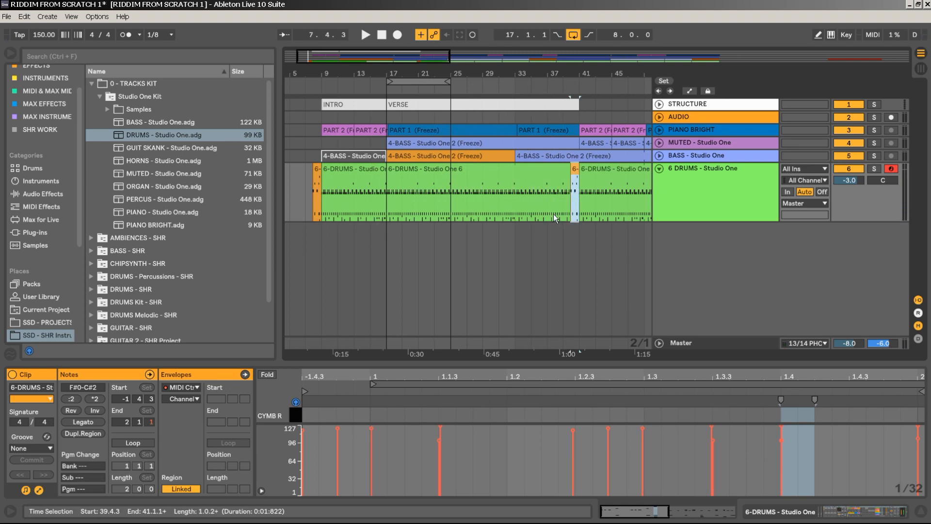
click(550, 213)
key(space)
drag(583, 73, 583, 115)
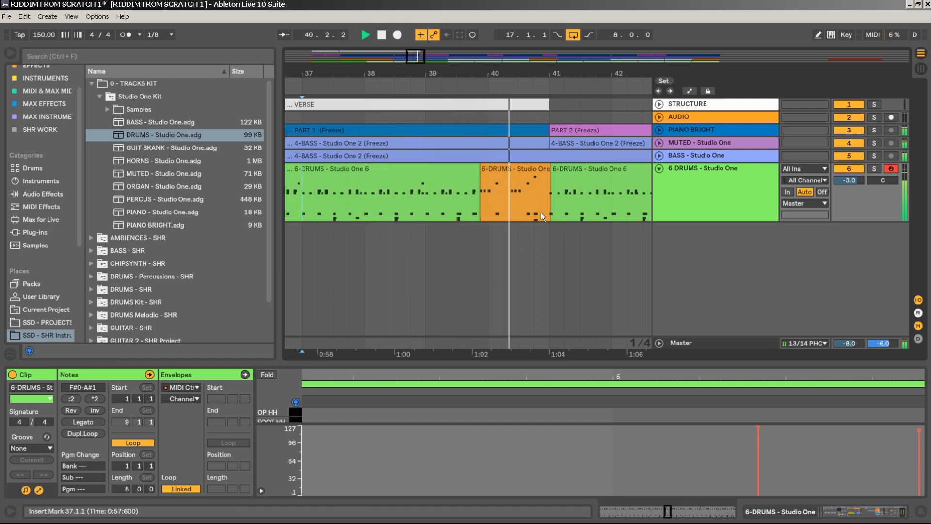
key(space)
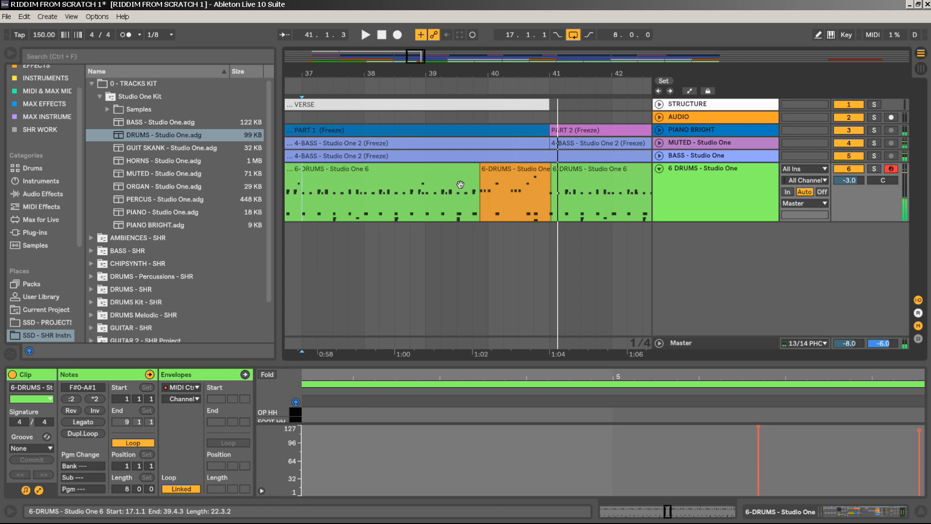
Open the notes of the verse drum clip before the orange fill in an enlarged editor and play the transition from bar 39
click(460, 184)
drag(568, 362, 597, 220)
drag(920, 241, 830, 257)
click(411, 82)
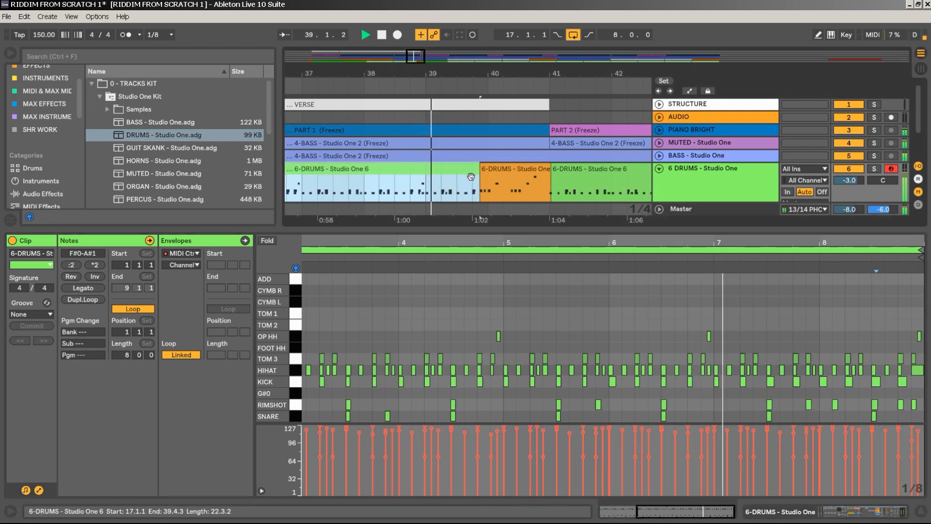
drag(834, 242, 824, 306)
key(space)
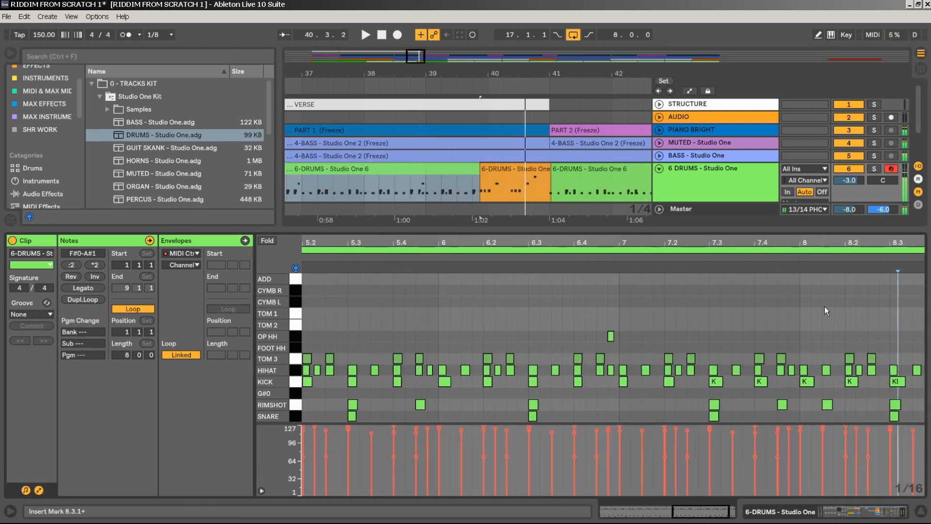
click(430, 193)
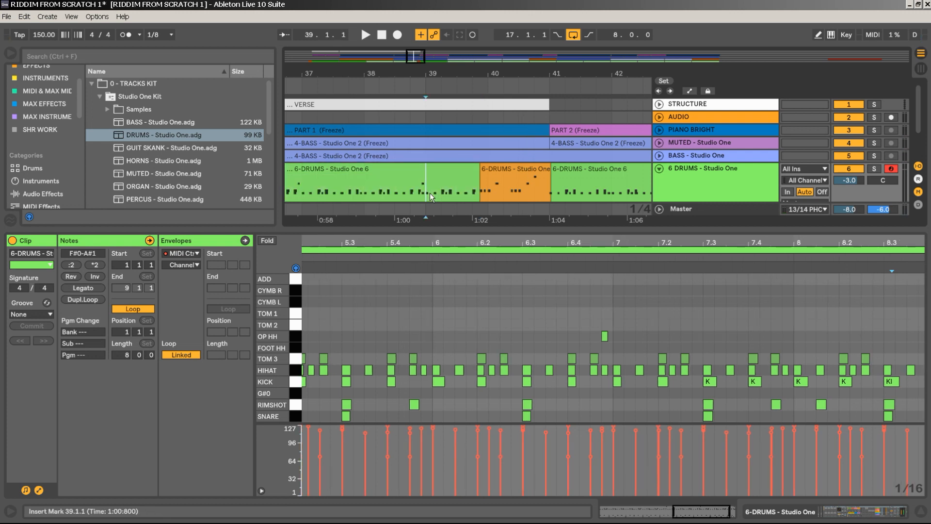
key(space)
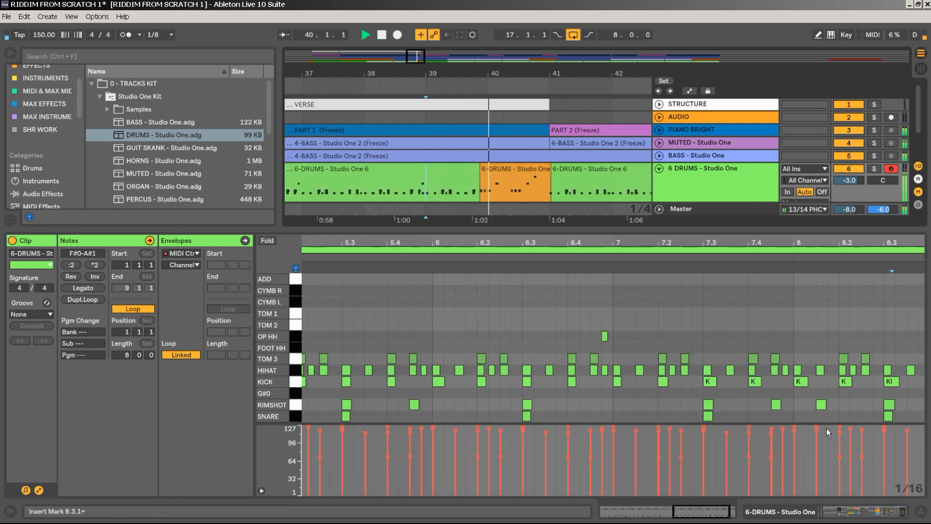
Move the hi-hat note at 7.4.2 in the verse drum clip up to the open hi-hat row
drag(786, 345, 764, 380)
drag(776, 356, 776, 357)
key(Delete)
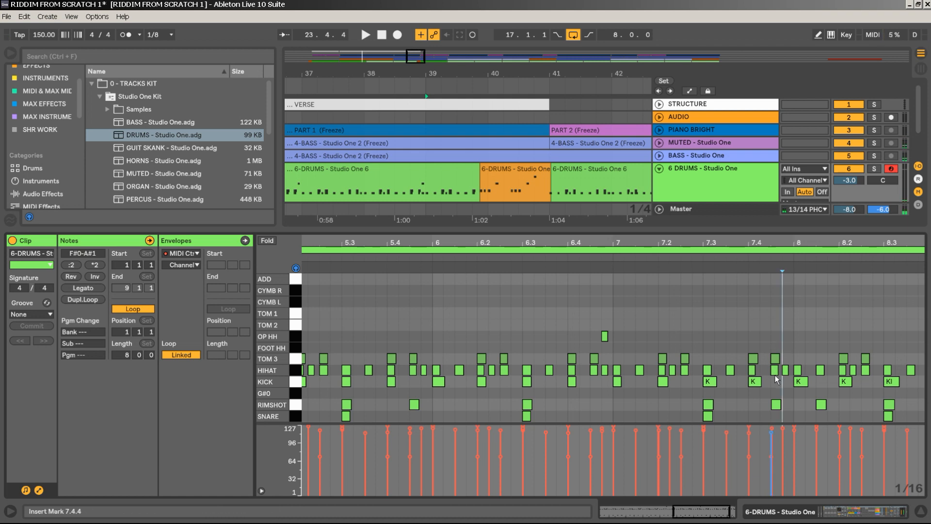
click(776, 371)
key(Up)
key(Up)
key(Up)
key(Up)
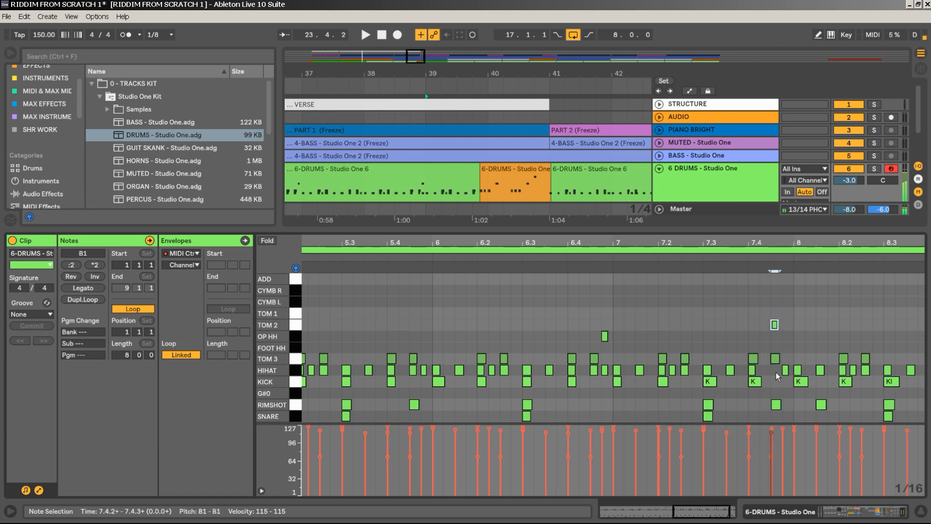
key(Down)
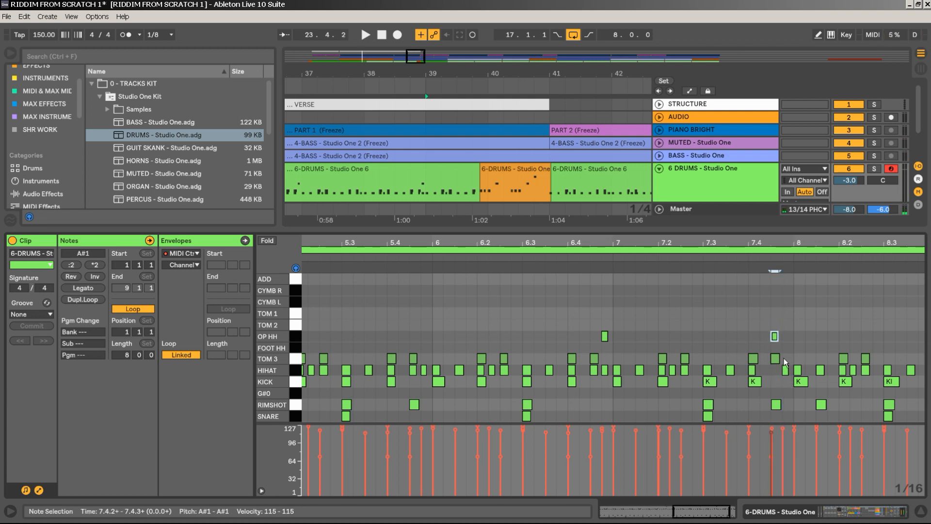
Delete all notes from 7.4.3 onward in the verse drum clip and play the transition
drag(784, 361, 909, 418)
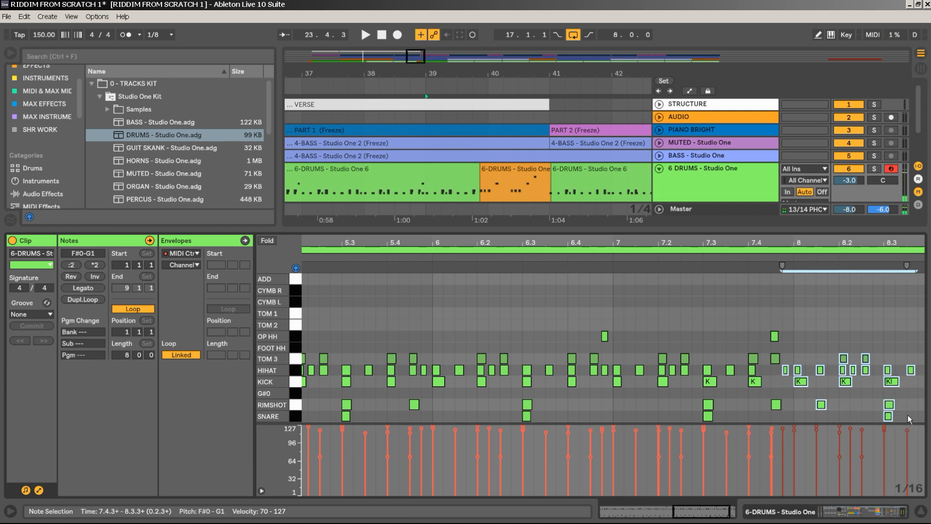
key(Delete)
click(415, 92)
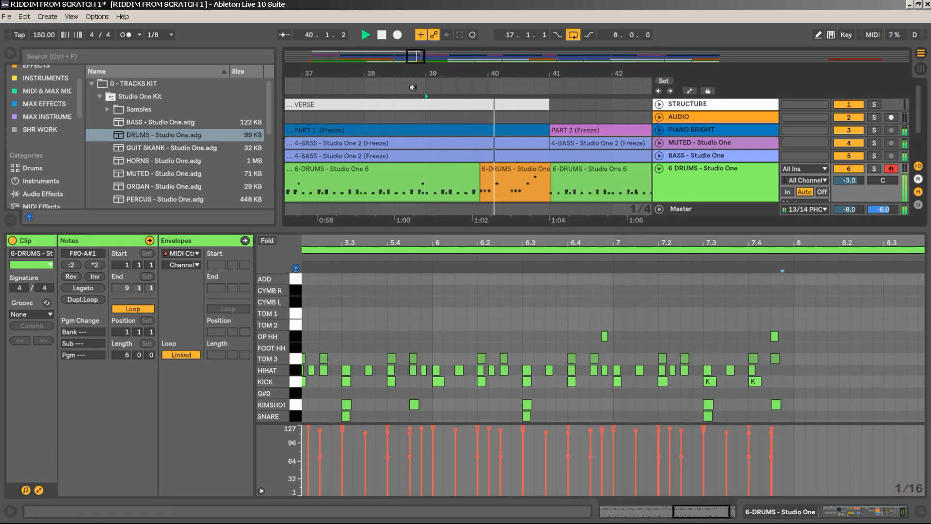
key(space)
Shift the open hi-hat note back to 7.4.1 and delete the remaining drum notes at 7.4.2
mouse_move(799, 332)
mouse_down()
mouse_move(749, 336)
mouse_move(770, 438)
mouse_up()
key(Left)
key(Left)
key(Delete)
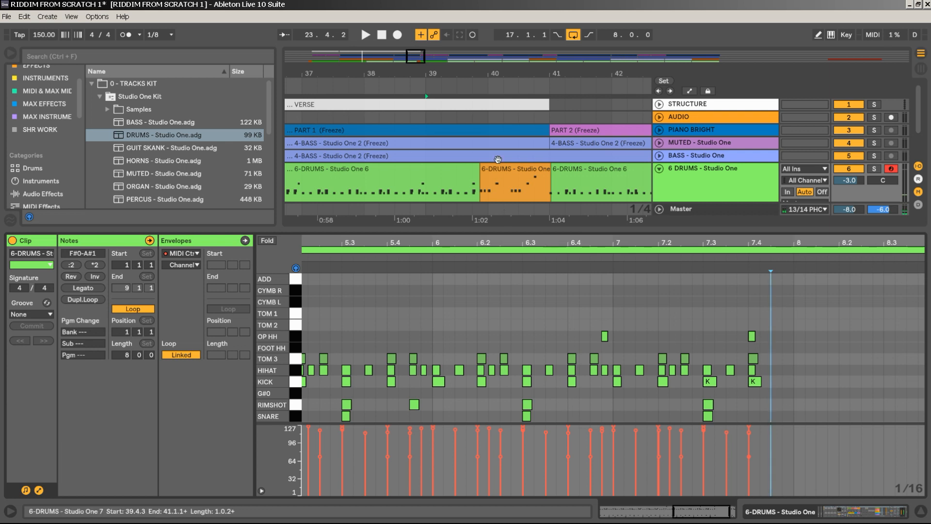
key(Left)
key(Left)
Play the edited drum transition through the orange fill into bar 41
key(space)
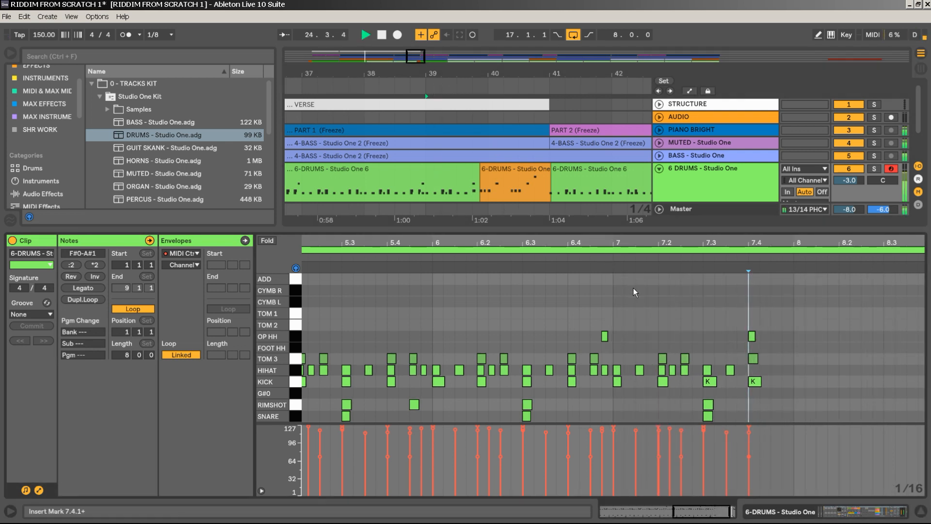
key(space)
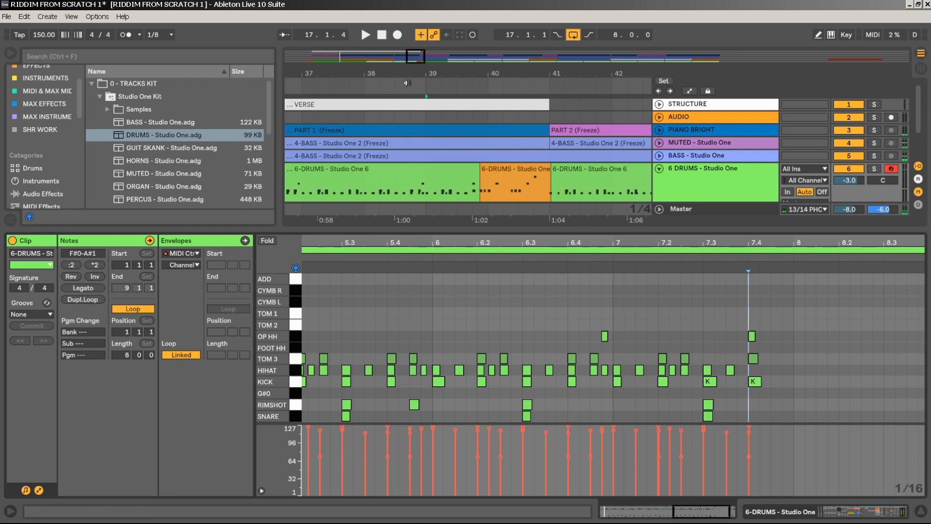
click(407, 83)
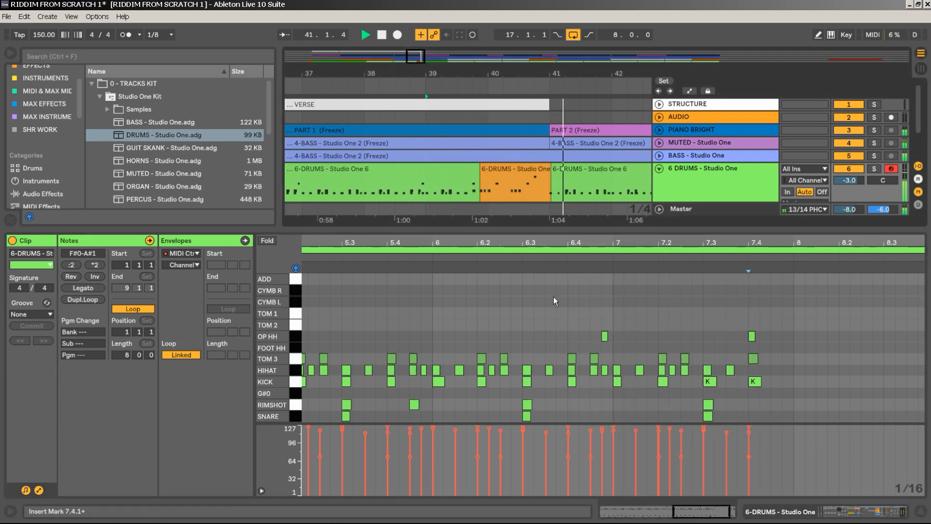
key(space)
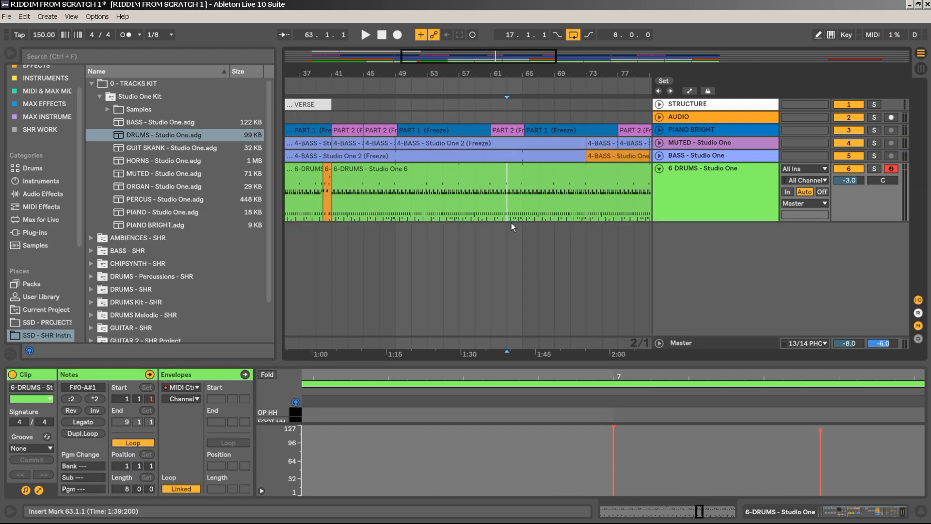
Paste the two-bar drum ending with its orange fill at 63.1.1 and 95.1.1 on the drum track, and play from bar 95
key(ctrl+v)
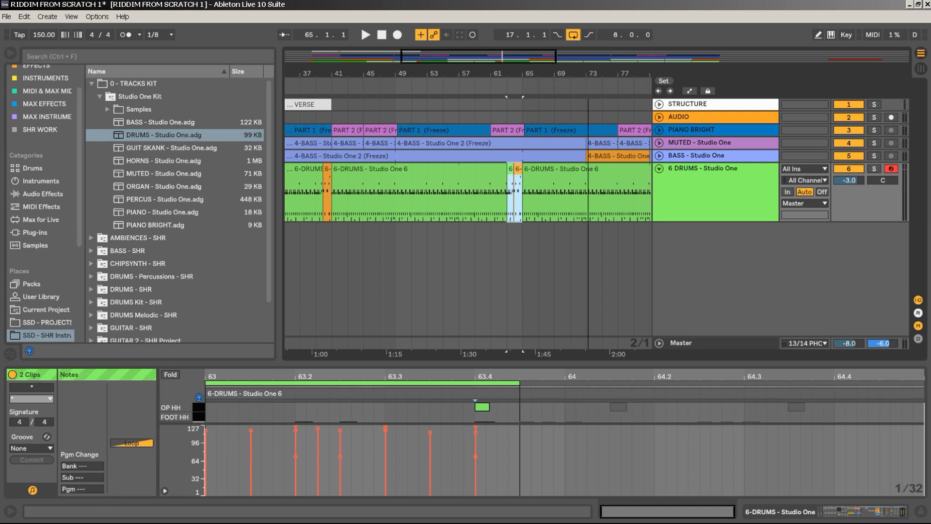
drag(589, 74, 328, 59)
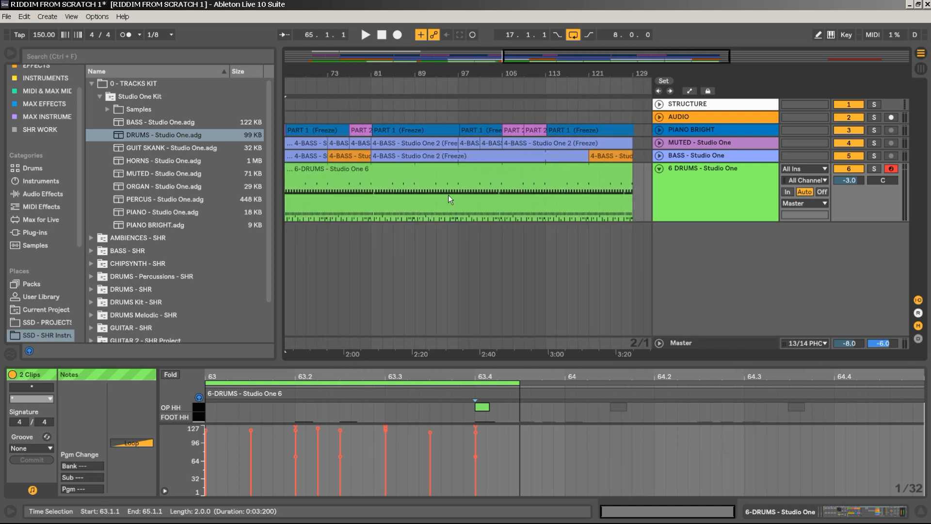
drag(435, 76, 483, 97)
click(479, 206)
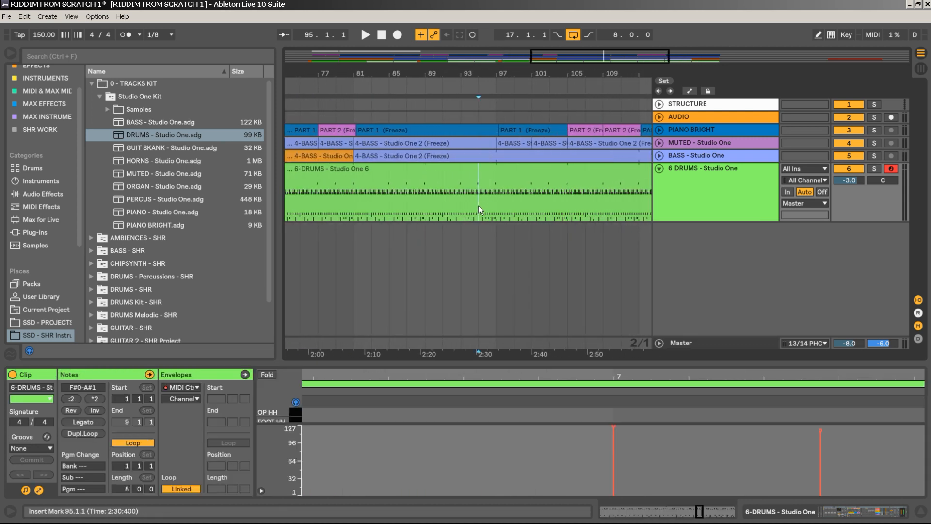
key(ctrl+e)
key(space)
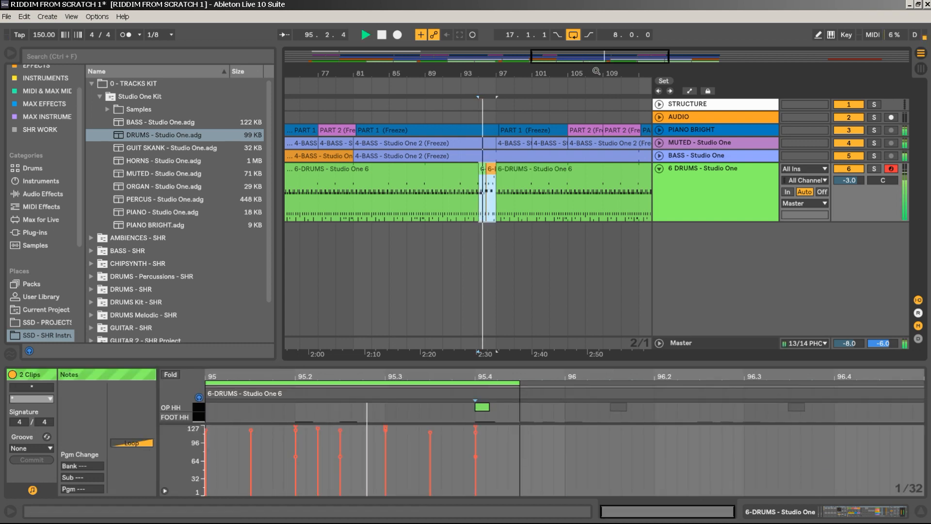
Extend the end of the last blue bass clip to 129.1.1, replacing the orange bass clip from bar 121
drag(398, 74, 440, 66)
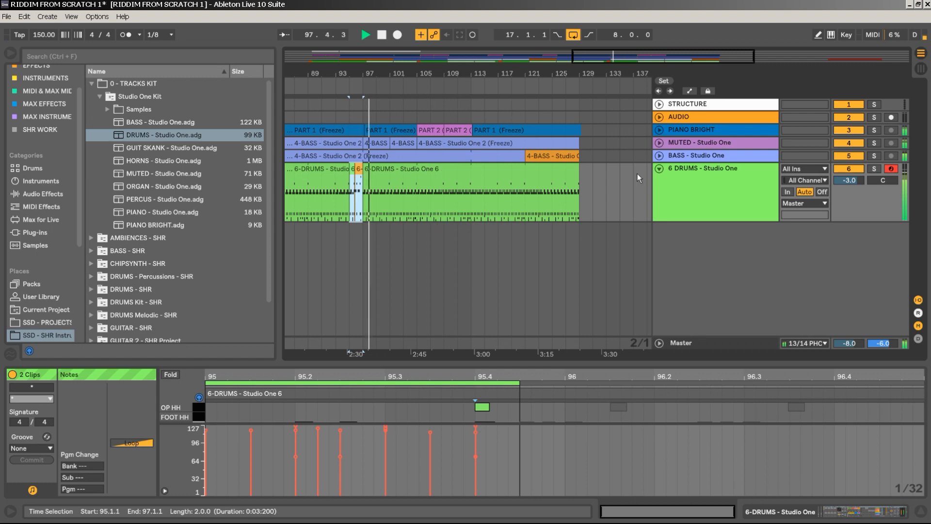
click(659, 156)
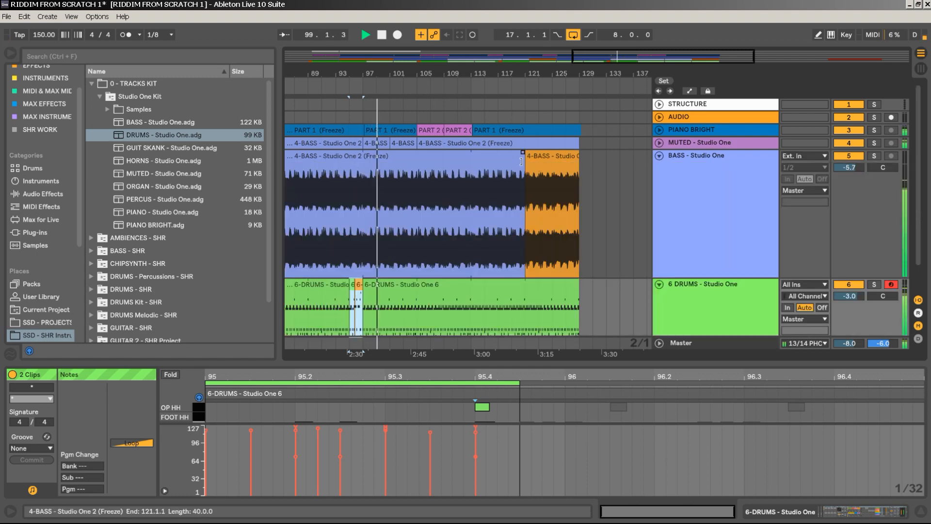
click(552, 158)
drag(552, 160, 579, 160)
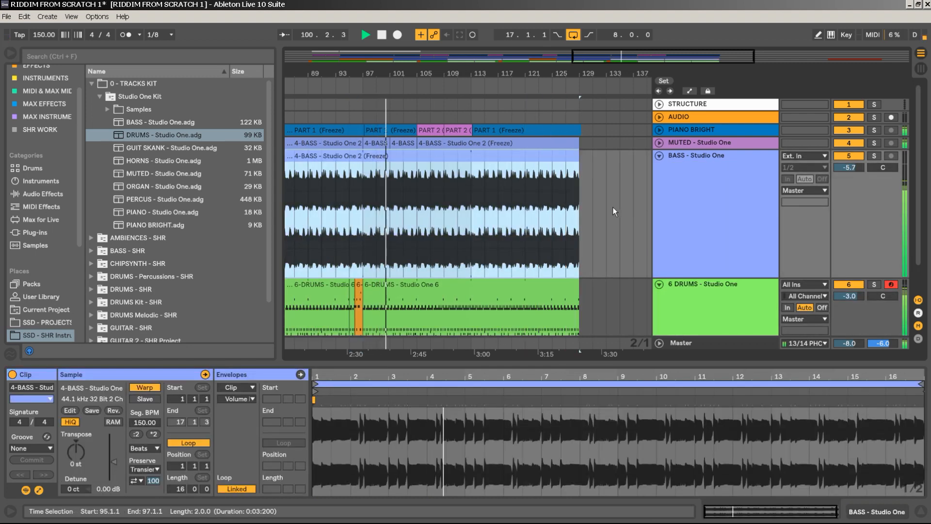
alt+click(659, 156)
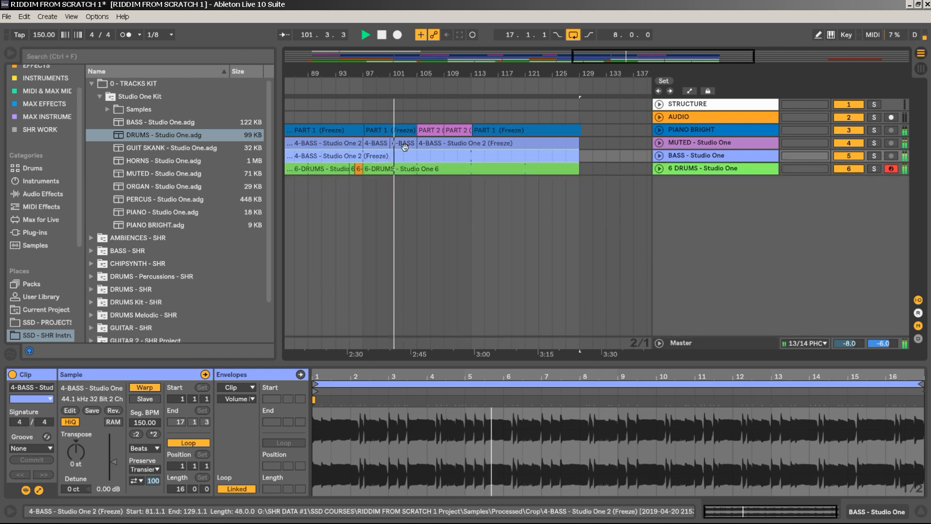
Paste the two-bar drum ending with its orange fill at 127.1.1 and play the end of the song
key(space)
drag(427, 71, 594, 116)
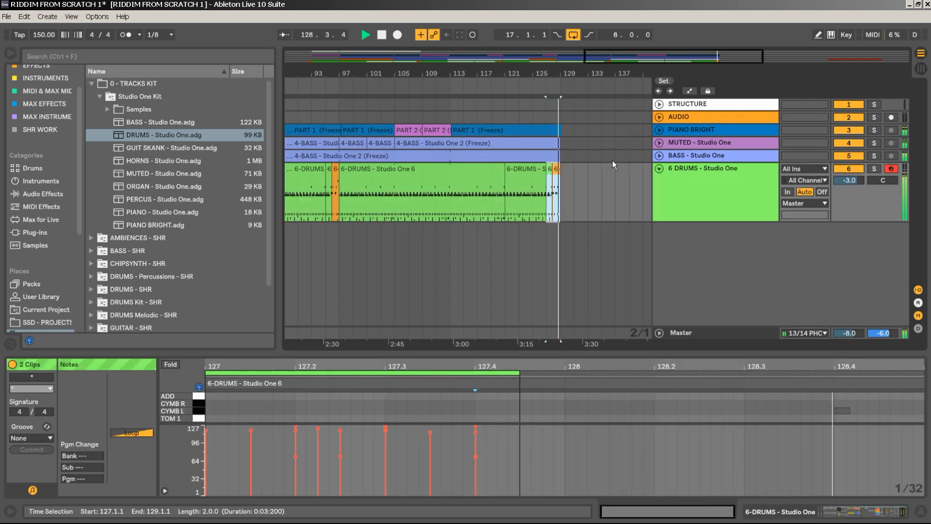
Trim the end of the last piano clip to bar 129, level with the other parts, and fold the piano and drum tracks
click(660, 130)
drag(557, 70, 593, 172)
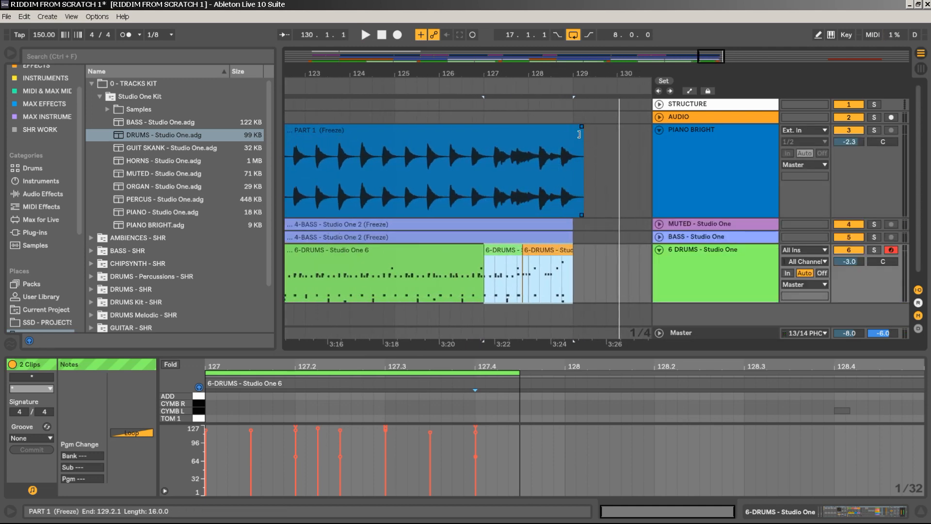
drag(581, 135, 553, 128)
drag(582, 75, 582, 29)
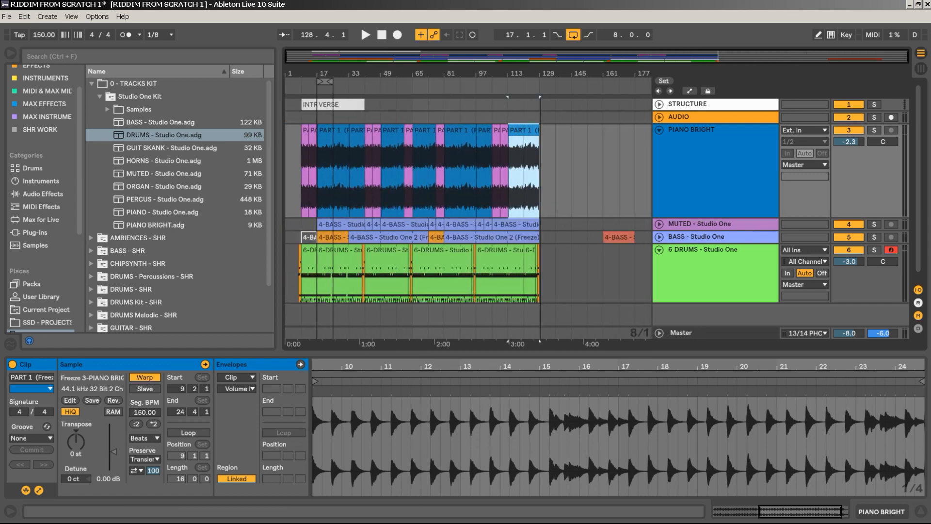
click(659, 130)
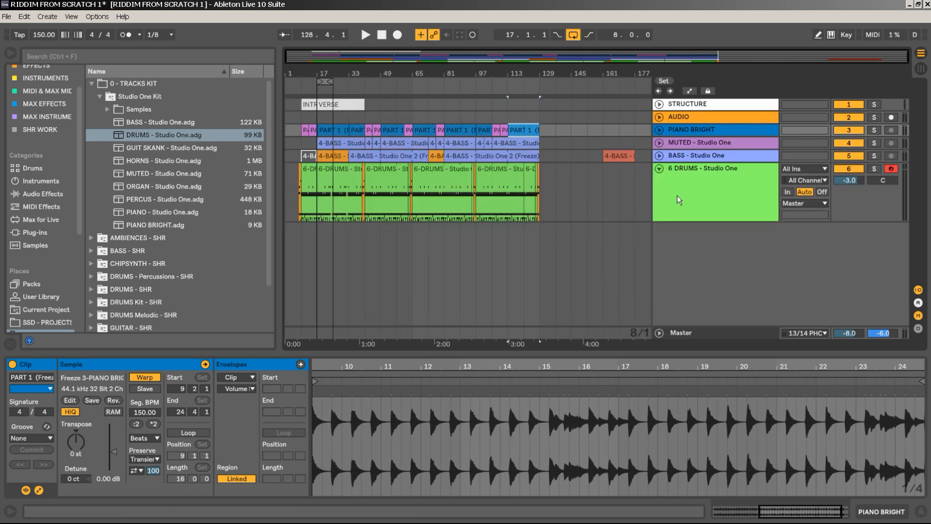
click(659, 168)
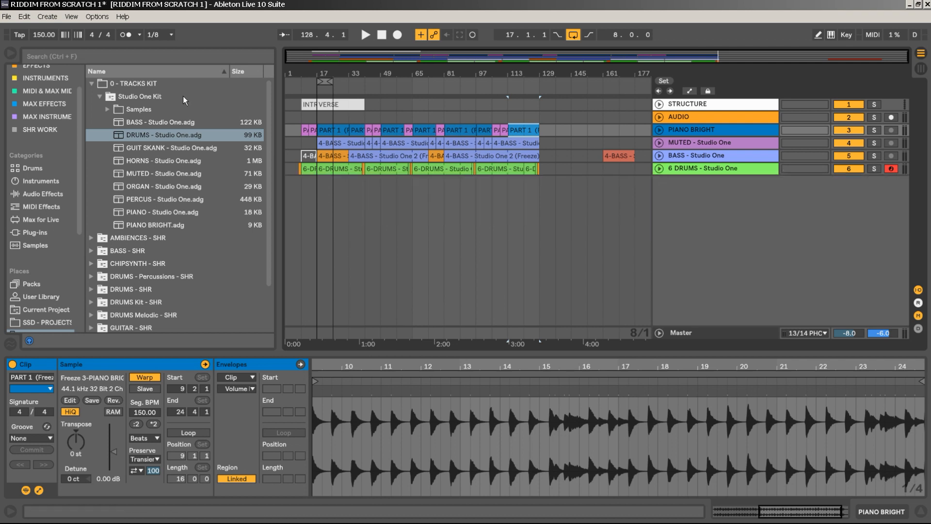
Play the arrangement from the start of the intro at 9.1.1
click(308, 104)
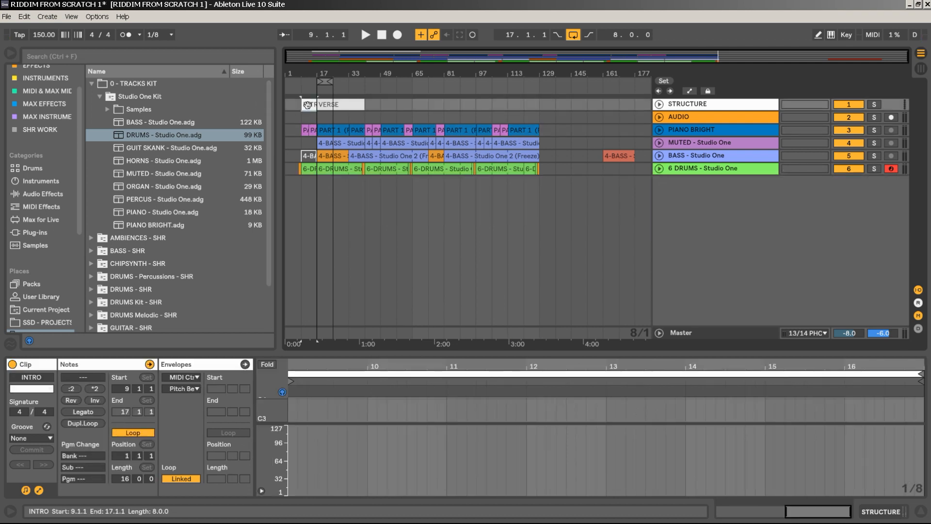
key(space)
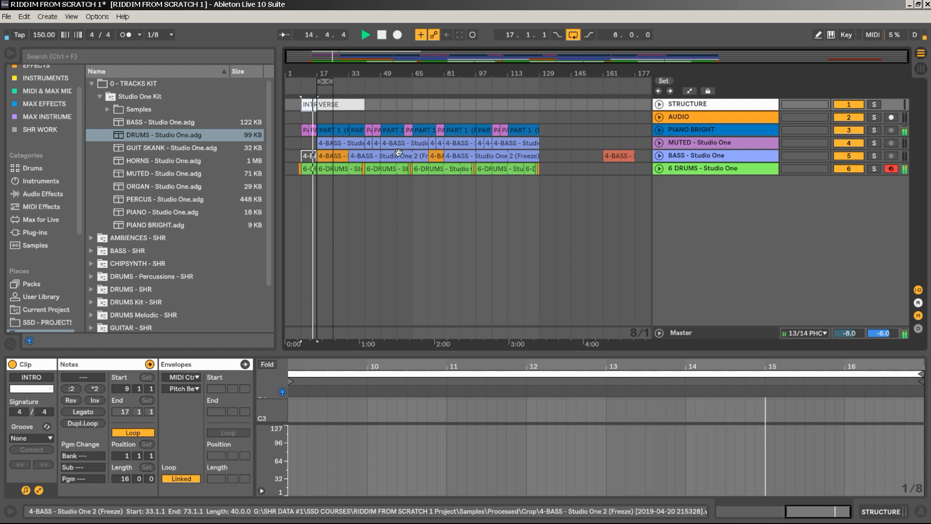
mouse_move(249, 3)
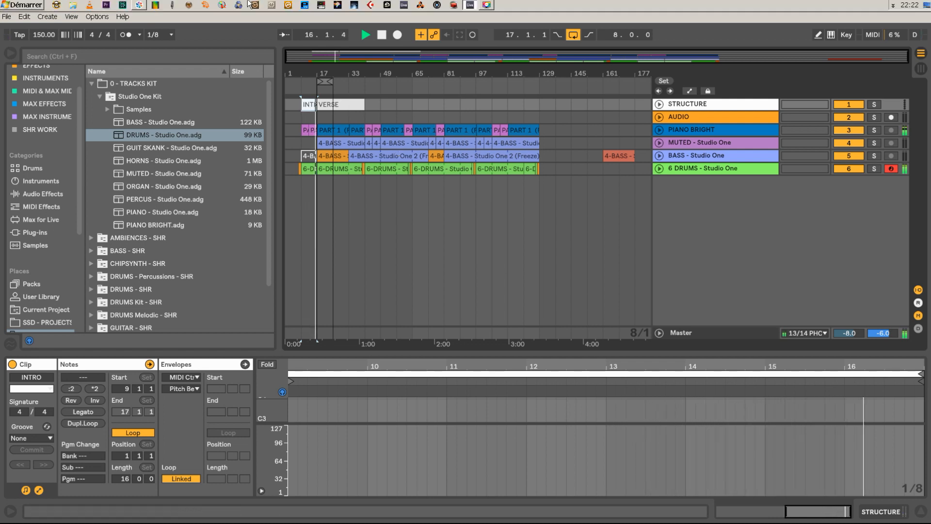